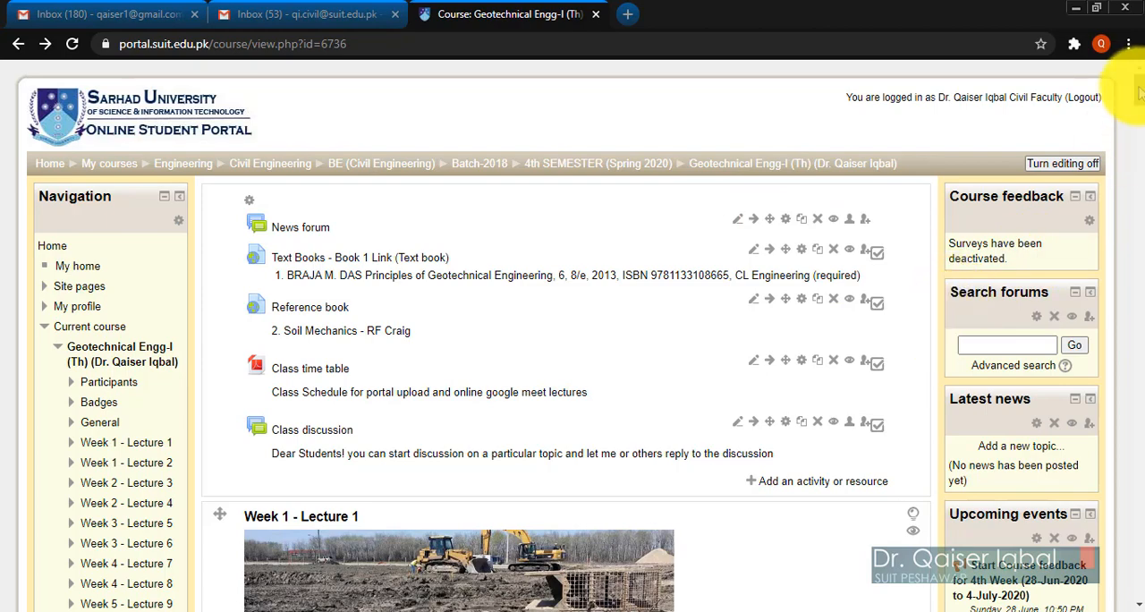
Open the grader report for the Geotechnical Engg-I course and look through its student list and grade columns.
{"action": "left_click_drag", "start_coordinate": [1142, 88], "coordinate": [1143, 128]}
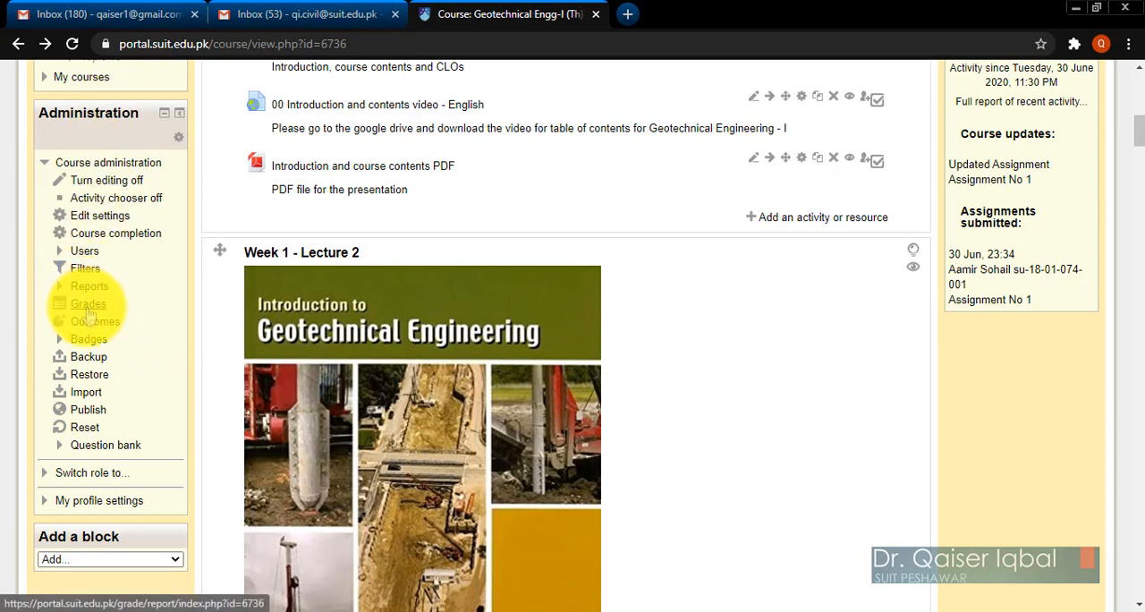
{"action": "left_click", "coordinate": [87, 305]}
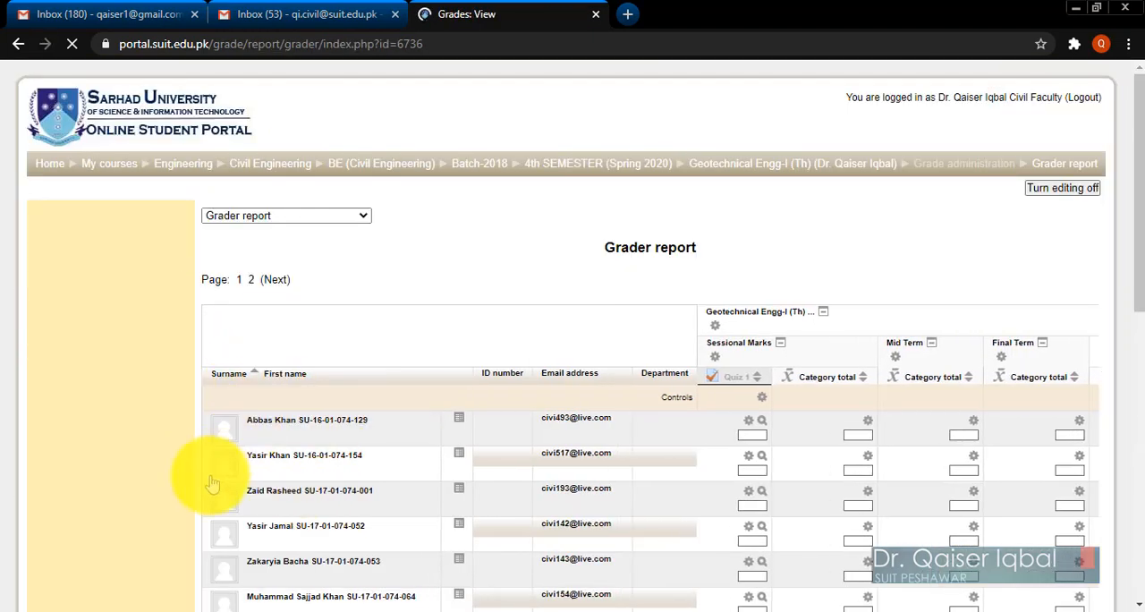
{"action": "scroll", "coordinate": [201, 477], "scroll_direction": "down", "scroll_amount": 1}
{"action": "scroll", "coordinate": [212, 484], "scroll_direction": "down", "scroll_amount": 5}
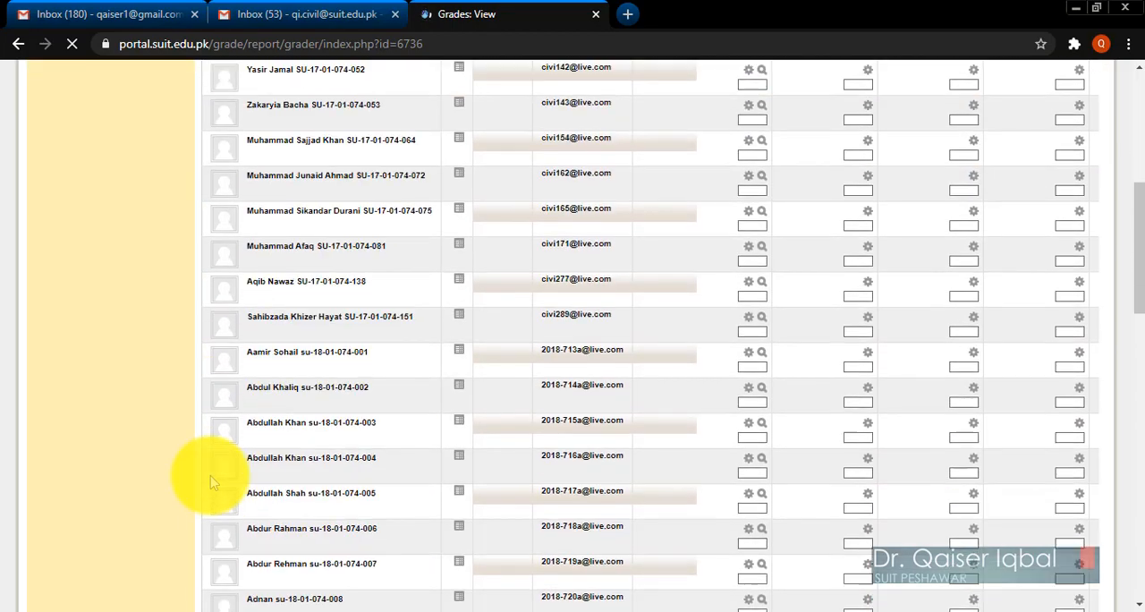
{"action": "scroll", "coordinate": [212, 483], "scroll_direction": "up", "scroll_amount": 5}
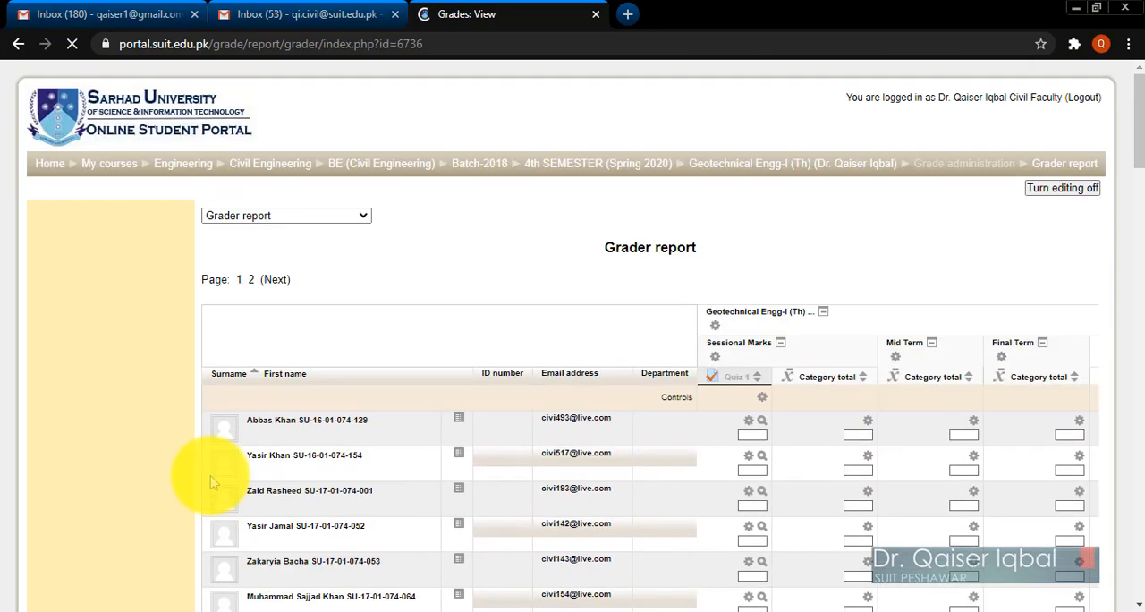
{"action": "scroll", "coordinate": [212, 483], "scroll_direction": "down", "scroll_amount": 3}
{"action": "scroll", "coordinate": [212, 483], "scroll_direction": "down", "scroll_amount": 15}
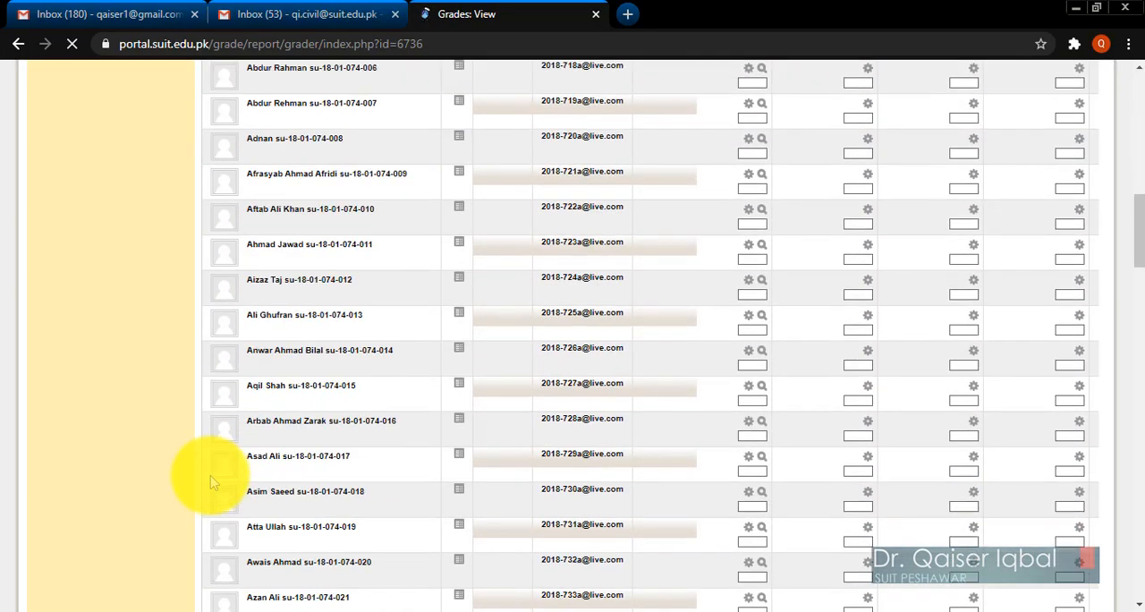
{"action": "scroll", "coordinate": [213, 483], "scroll_direction": "down", "scroll_amount": 20}
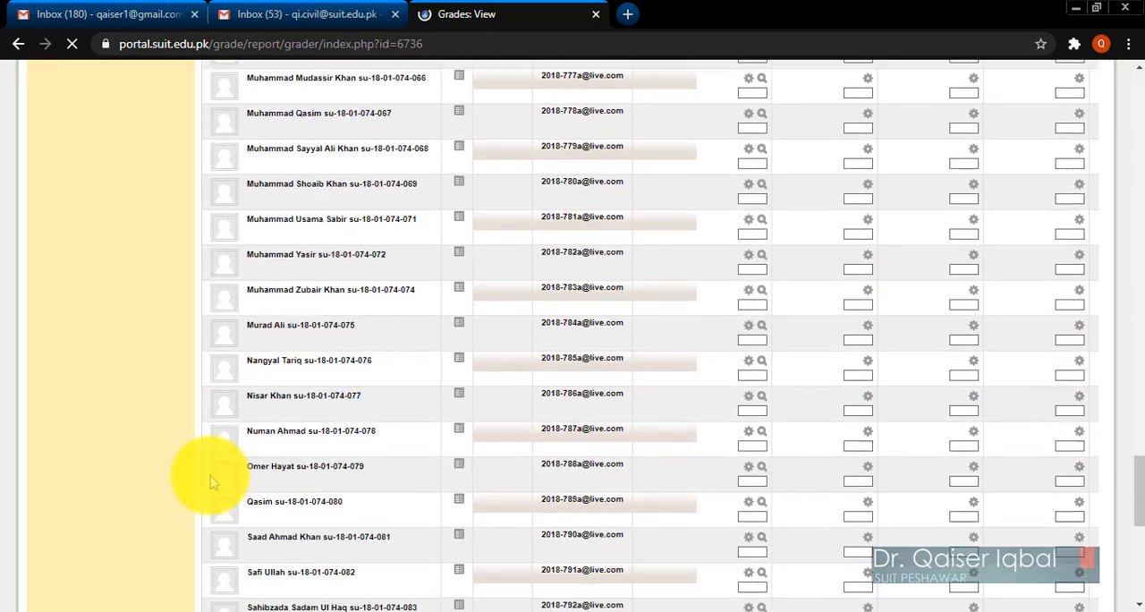
{"action": "scroll", "coordinate": [213, 483], "scroll_direction": "up", "scroll_amount": 20}
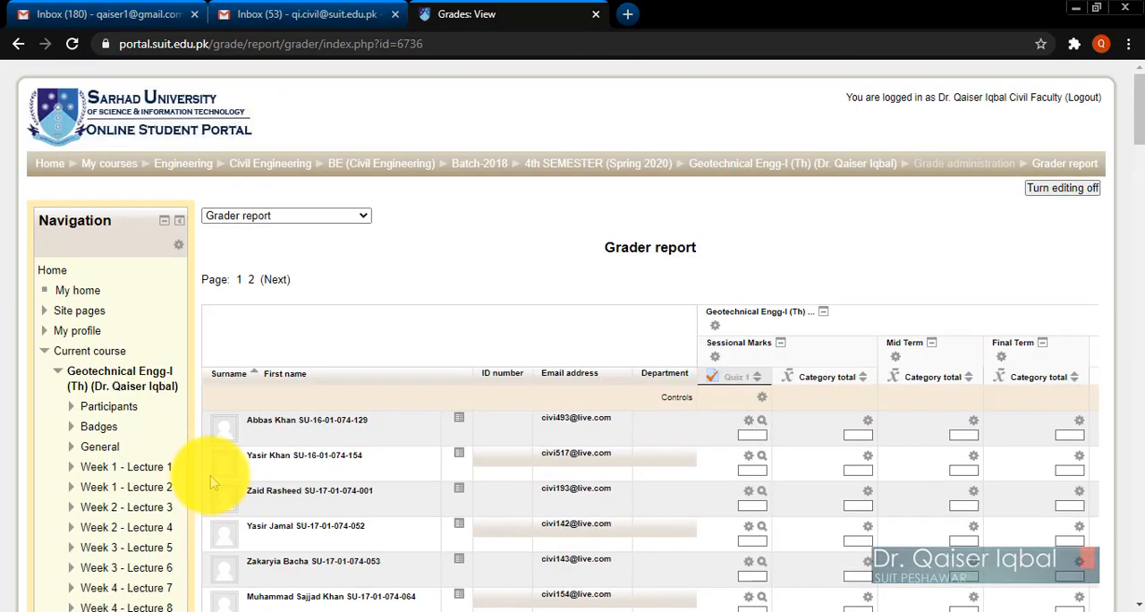
{"action": "scroll", "coordinate": [237, 465], "scroll_direction": "down", "scroll_amount": 10}
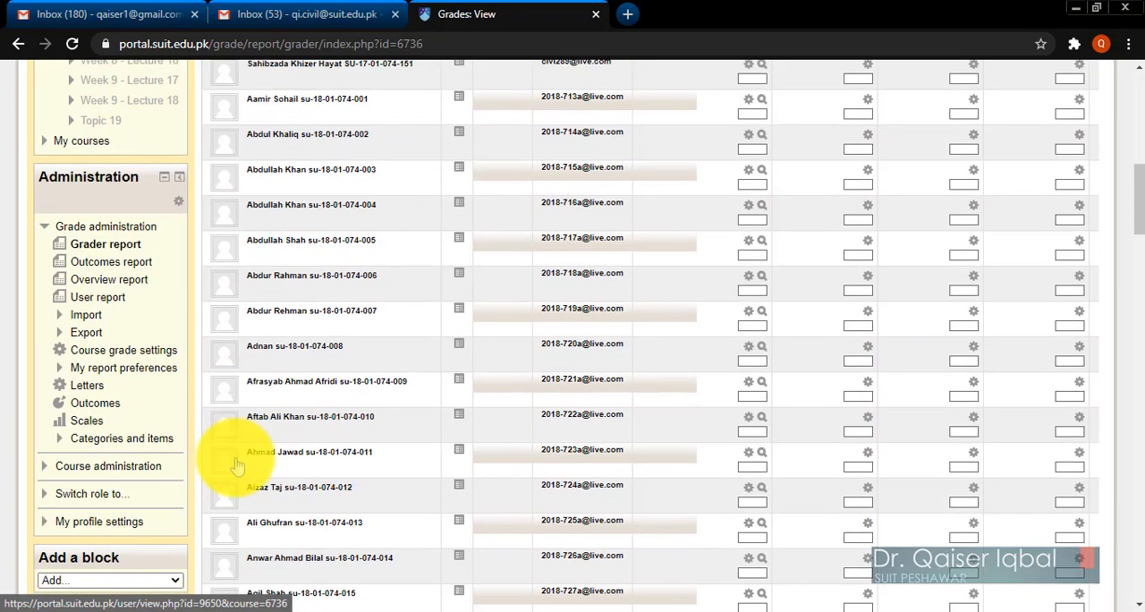
{"action": "scroll", "coordinate": [237, 466], "scroll_direction": "down", "scroll_amount": 1}
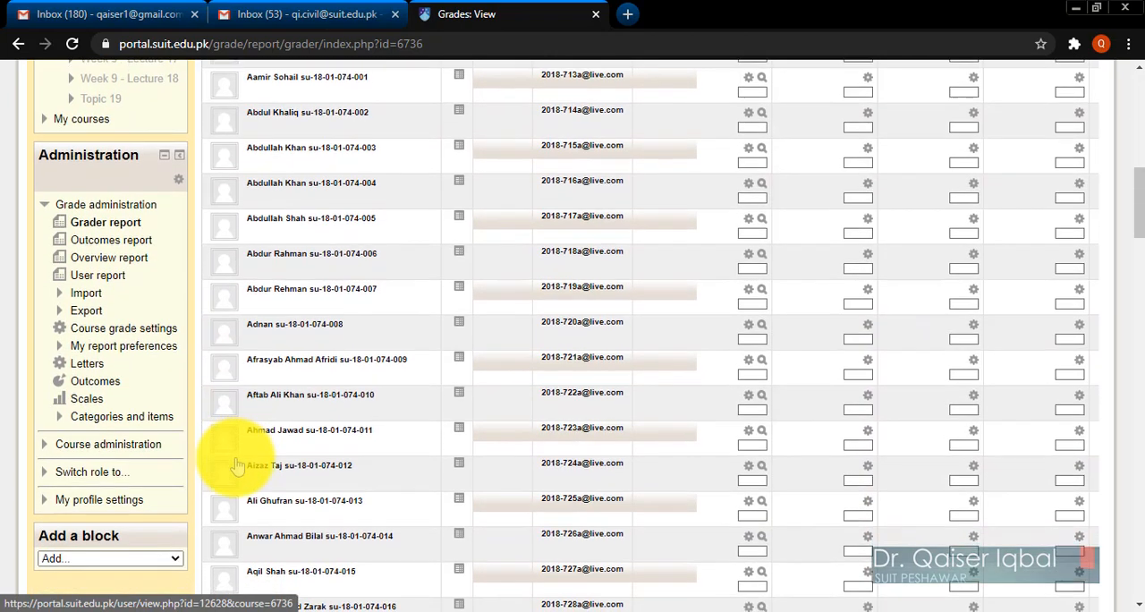
{"action": "scroll", "coordinate": [237, 466], "scroll_direction": "up", "scroll_amount": 1}
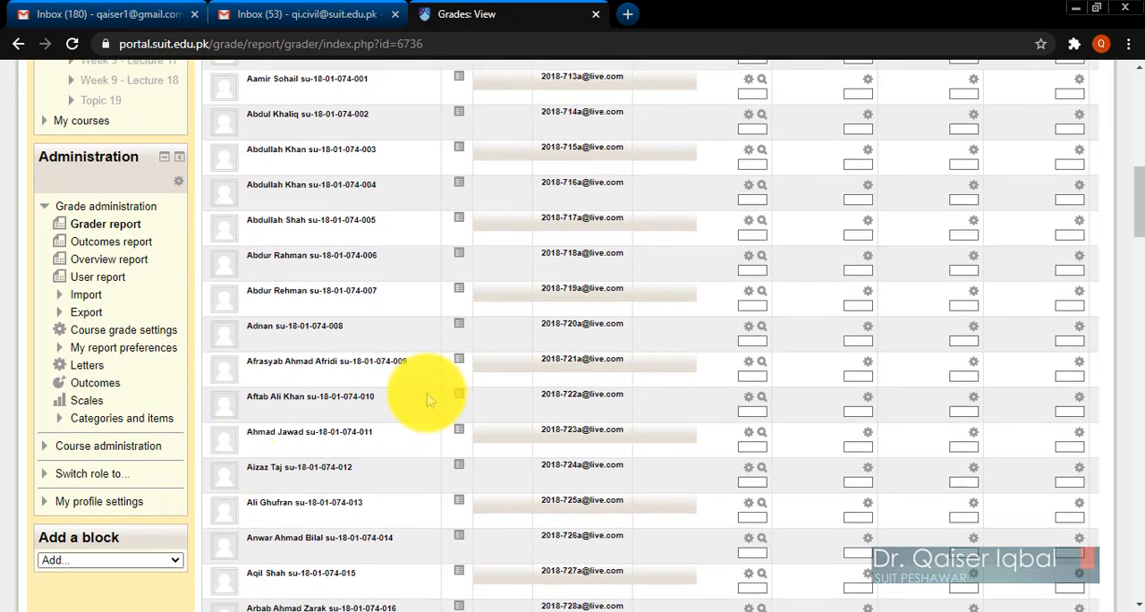
Open the full view of grade categories and items and review the Sessional Marks, Mid Term and Final Term categories.
{"action": "left_click", "coordinate": [126, 419]}
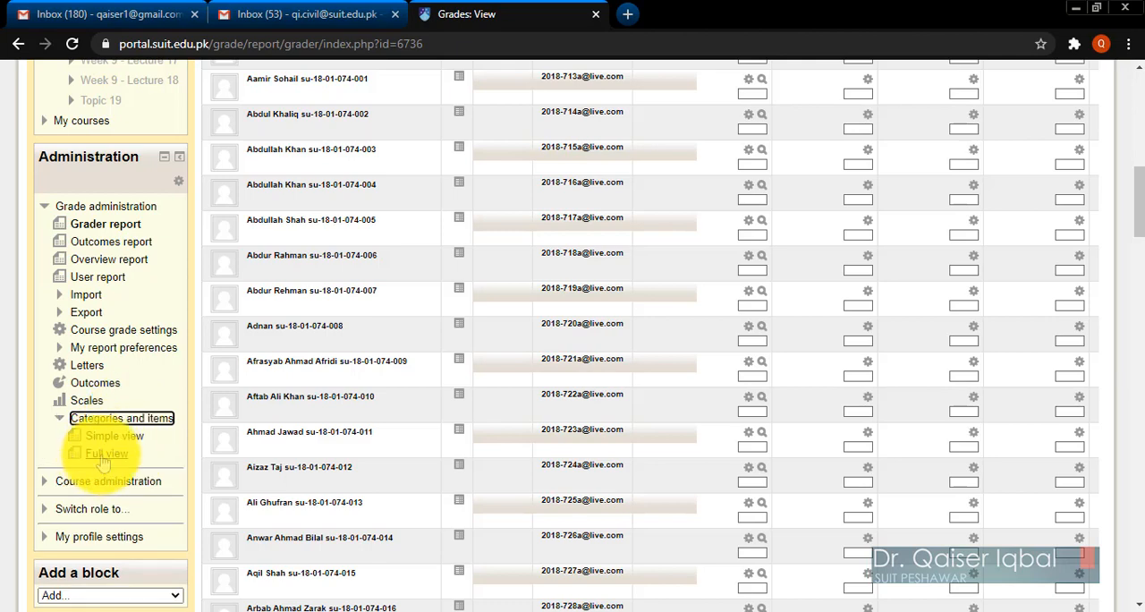
{"action": "left_click", "coordinate": [106, 454]}
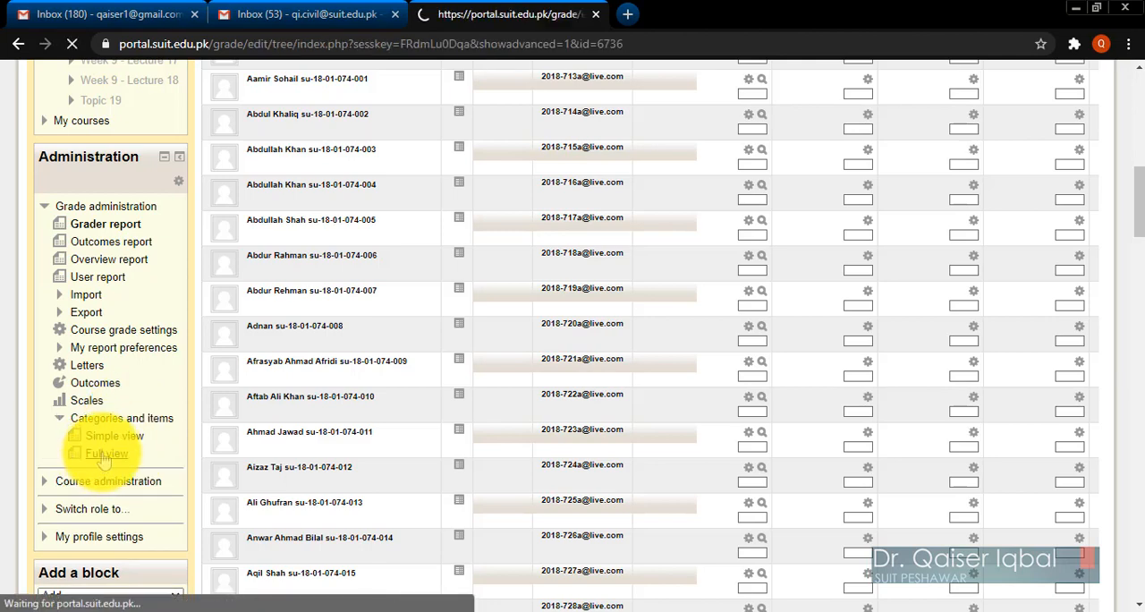
{"action": "scroll", "coordinate": [358, 546], "scroll_direction": "down", "scroll_amount": 2}
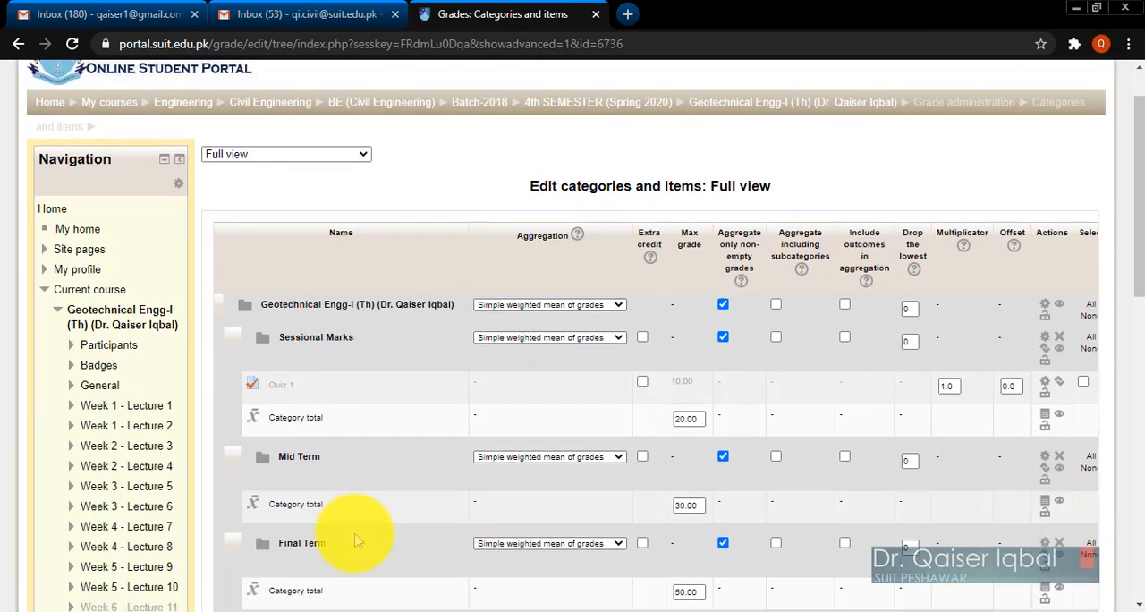
{"action": "scroll", "coordinate": [358, 540], "scroll_direction": "down", "scroll_amount": 1}
{"action": "scroll", "coordinate": [358, 537], "scroll_direction": "up", "scroll_amount": 2}
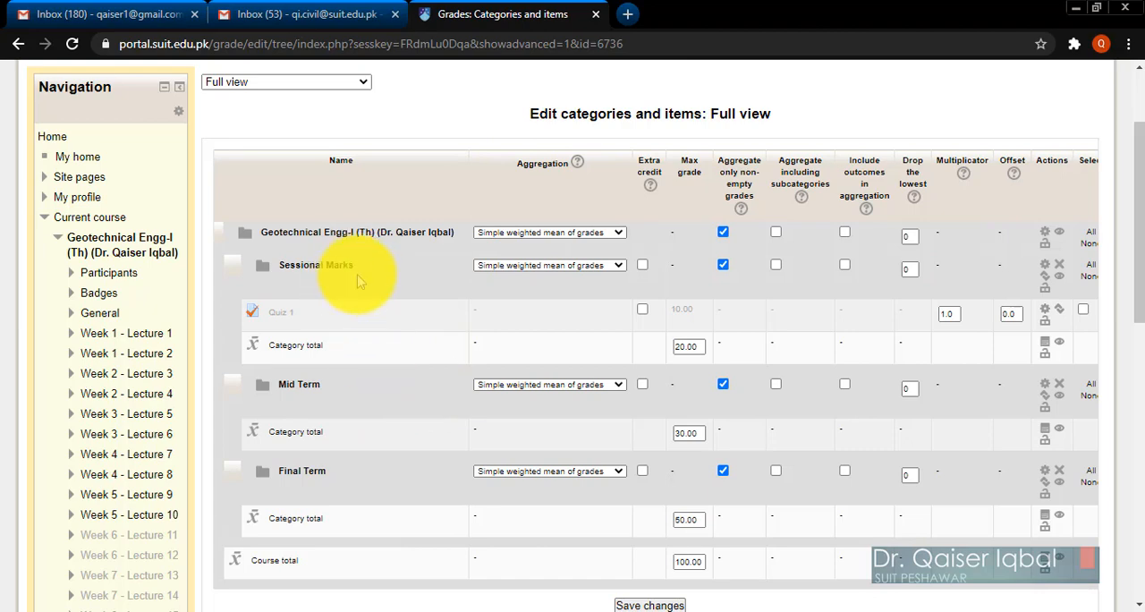
{"action": "scroll", "coordinate": [371, 432], "scroll_direction": "down", "scroll_amount": 1}
{"action": "scroll", "coordinate": [371, 431], "scroll_direction": "down", "scroll_amount": 1}
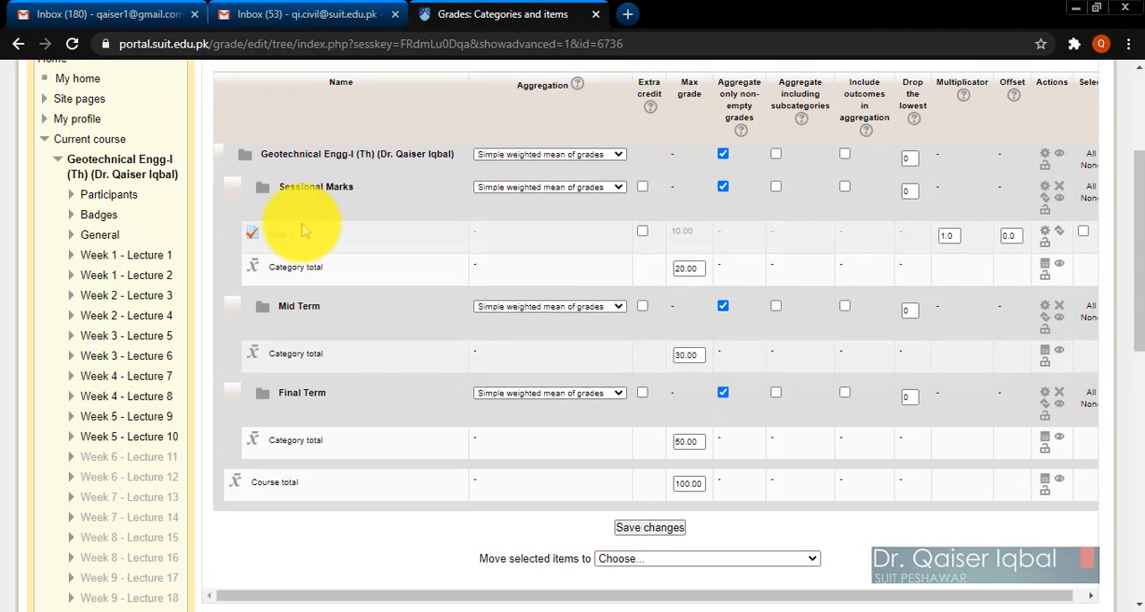
{"action": "left_click_drag", "start_coordinate": [344, 189], "coordinate": [251, 190]}
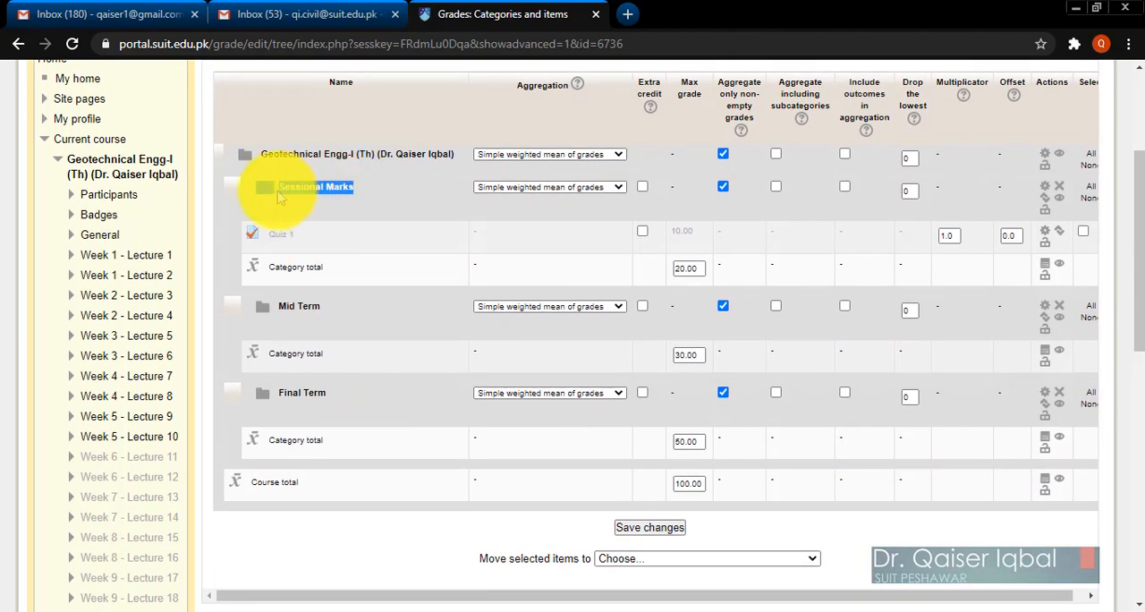
{"action": "left_click_drag", "start_coordinate": [345, 309], "coordinate": [277, 307]}
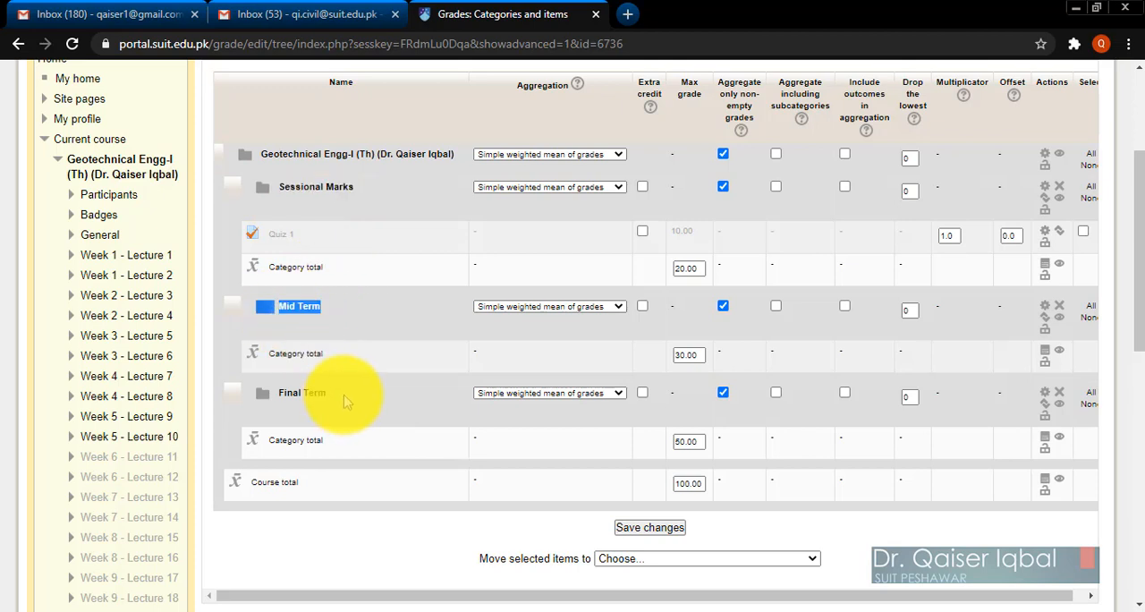
{"action": "left_click_drag", "start_coordinate": [346, 397], "coordinate": [283, 395]}
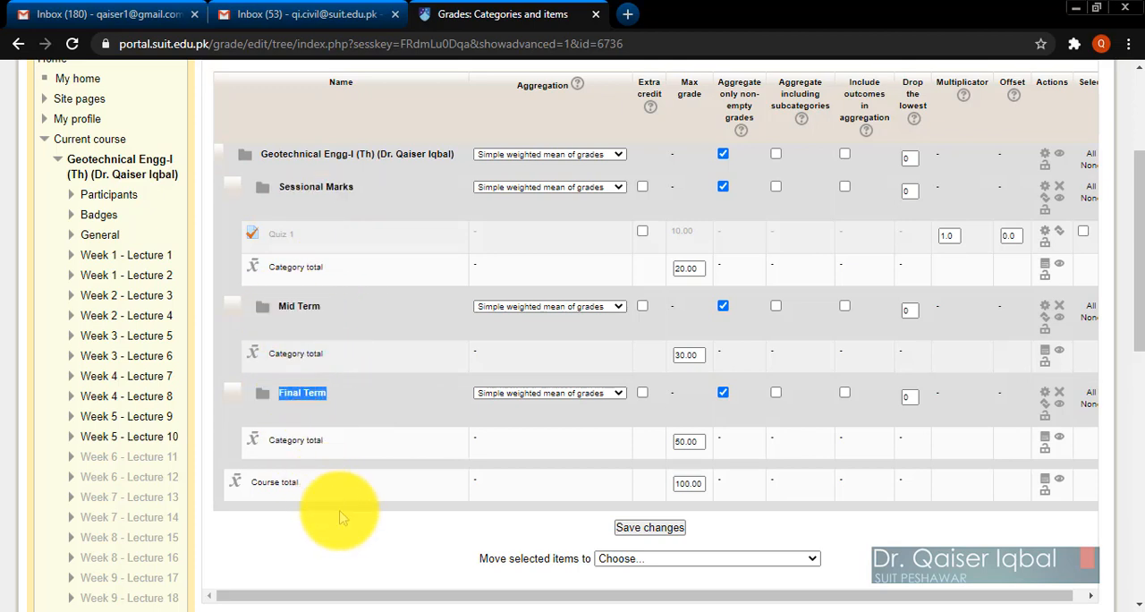
{"action": "left_click", "coordinate": [374, 535]}
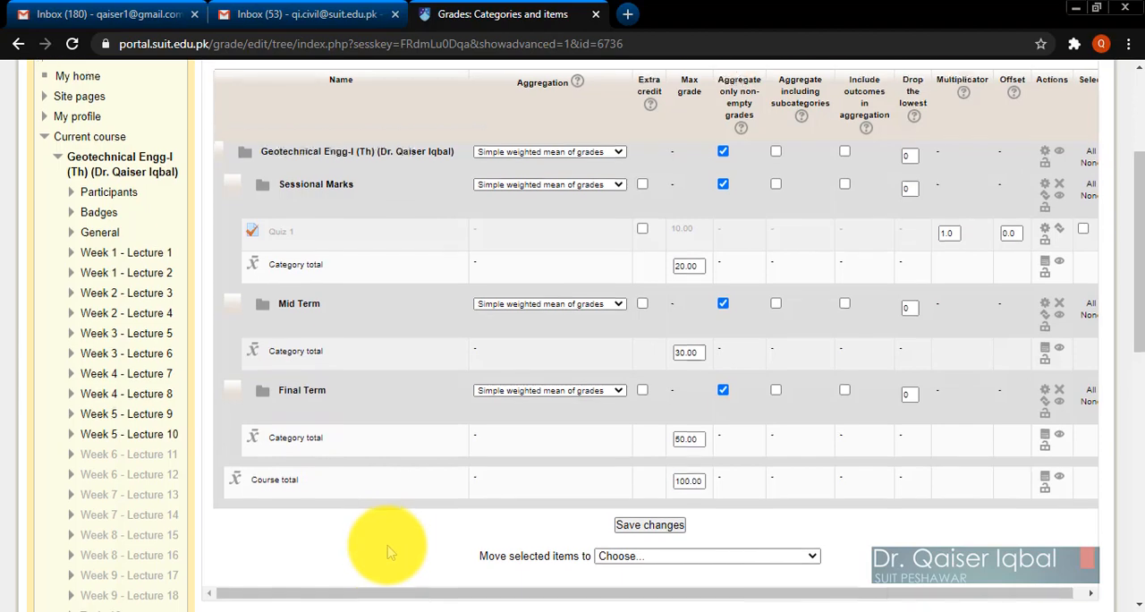
Add a grade category named Homework under the Geotechnical Engg-I course category, save it and locate it in the category list.
{"action": "scroll", "coordinate": [383, 543], "scroll_direction": "down", "scroll_amount": 1}
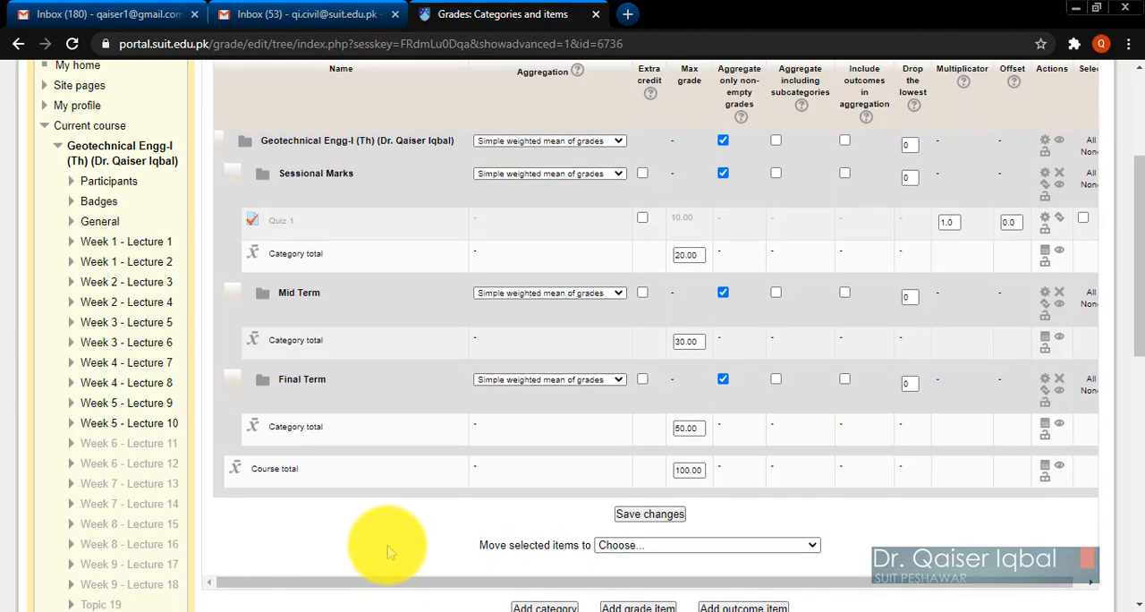
{"action": "scroll", "coordinate": [388, 552], "scroll_direction": "up", "scroll_amount": 1}
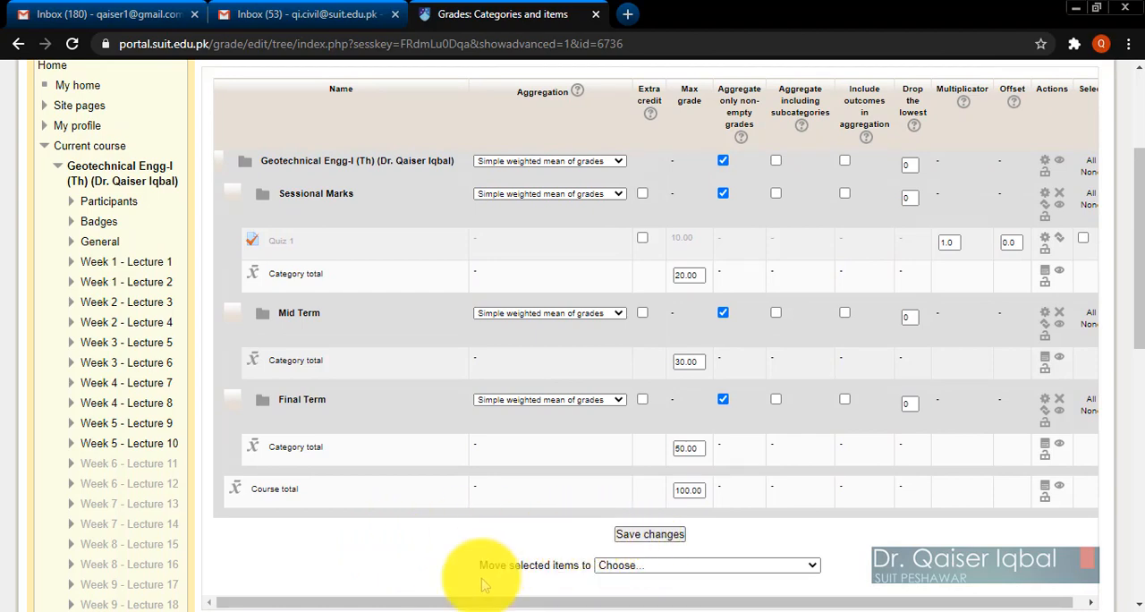
{"action": "scroll", "coordinate": [481, 580], "scroll_direction": "down", "scroll_amount": 2}
{"action": "scroll", "coordinate": [480, 578], "scroll_direction": "up", "scroll_amount": 1}
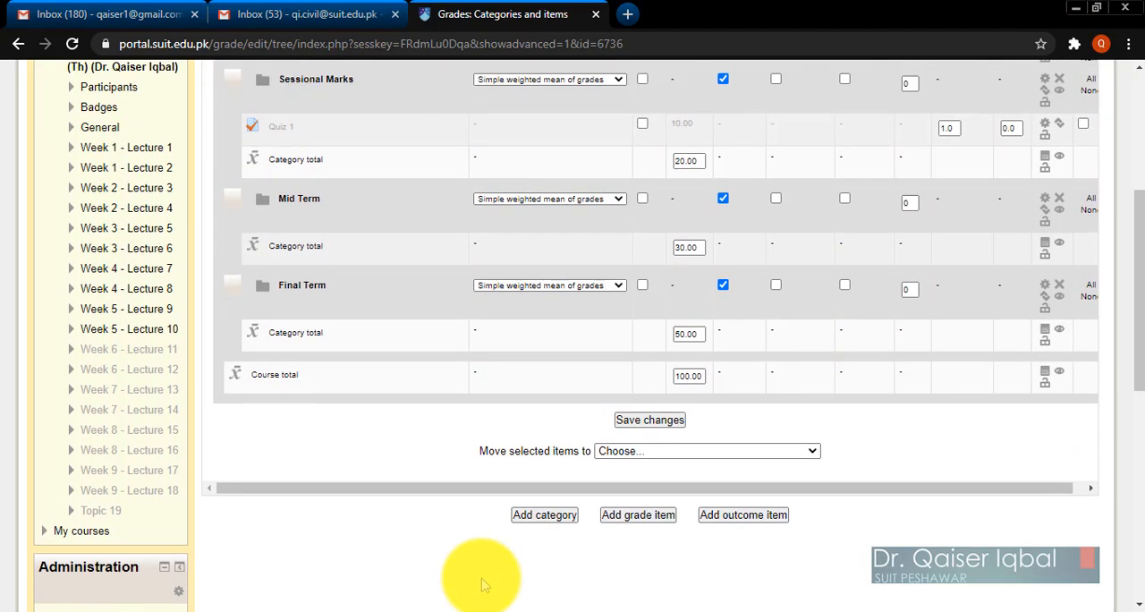
{"action": "left_click", "coordinate": [550, 521]}
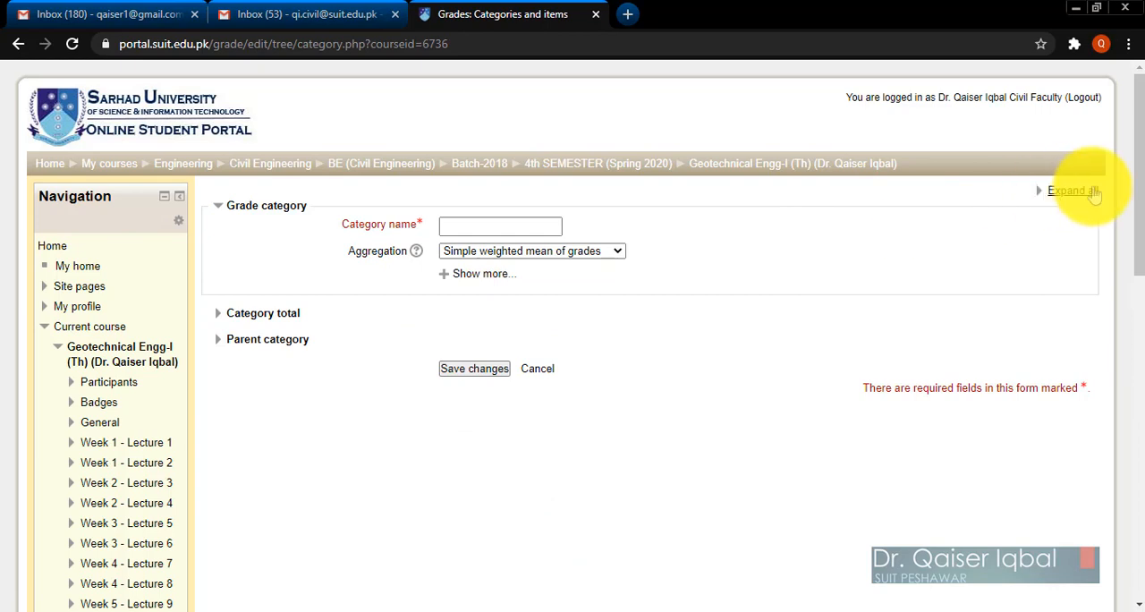
{"action": "left_click", "coordinate": [1069, 191]}
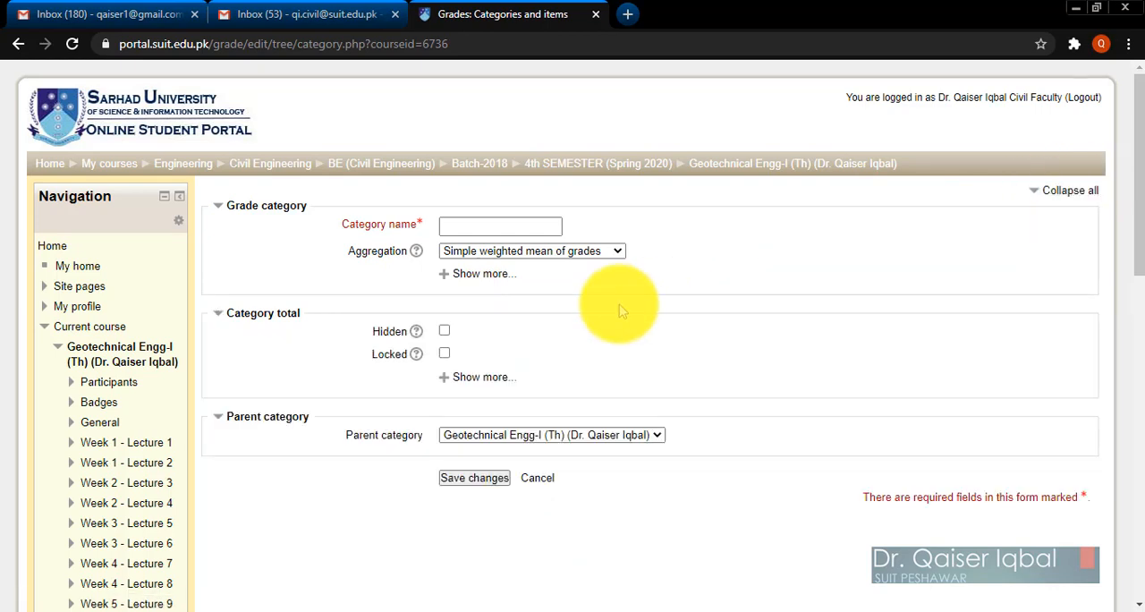
{"action": "left_click", "coordinate": [454, 225]}
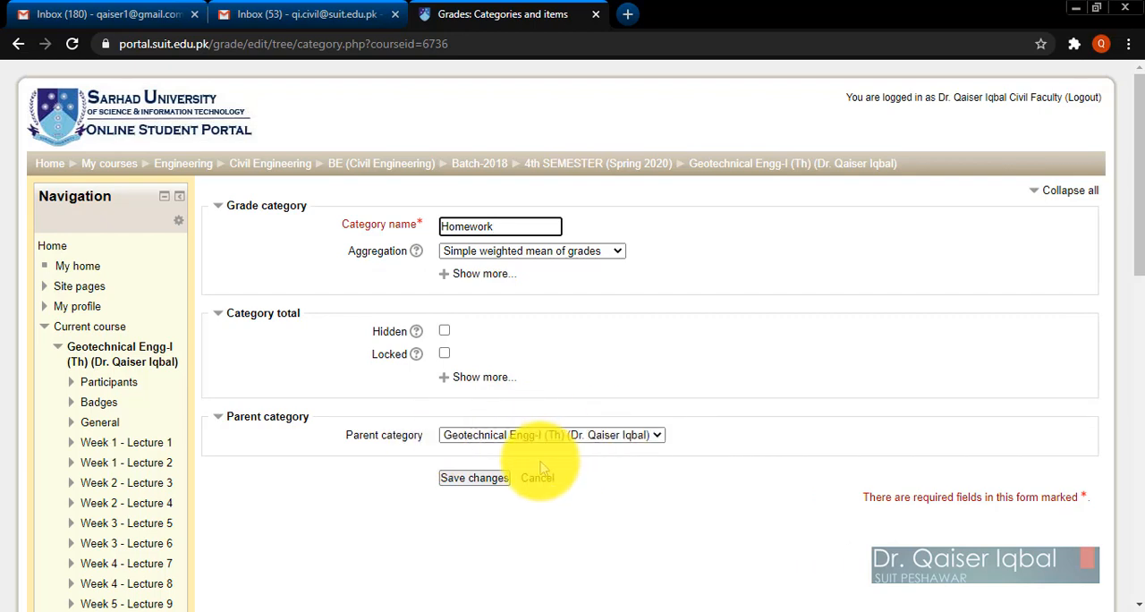
{"action": "left_click", "coordinate": [451, 480]}
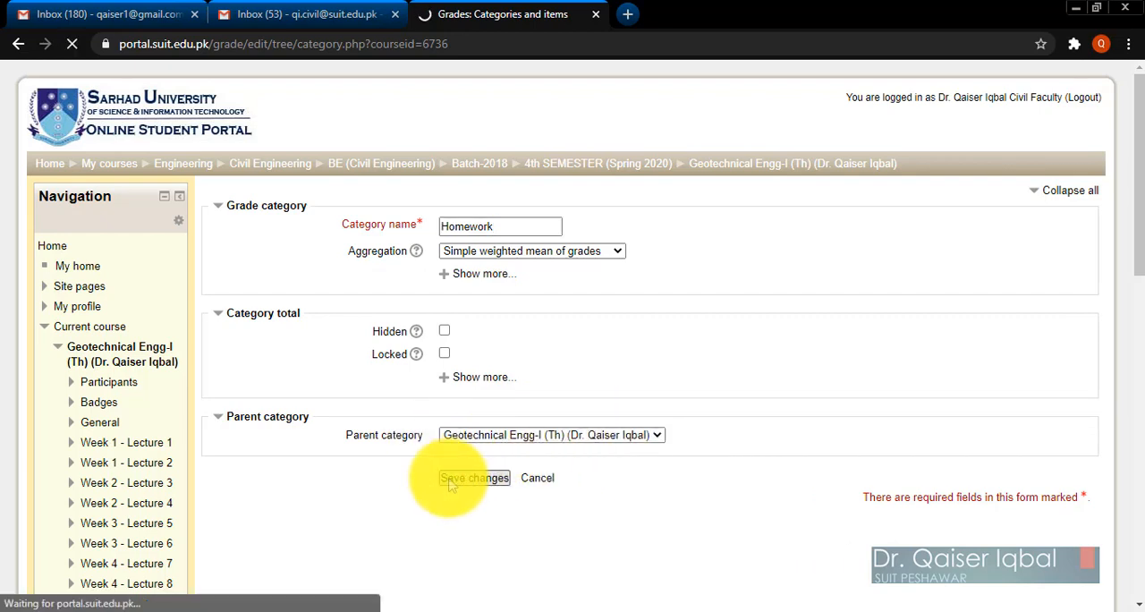
{"action": "scroll", "coordinate": [542, 524], "scroll_direction": "down", "scroll_amount": 1}
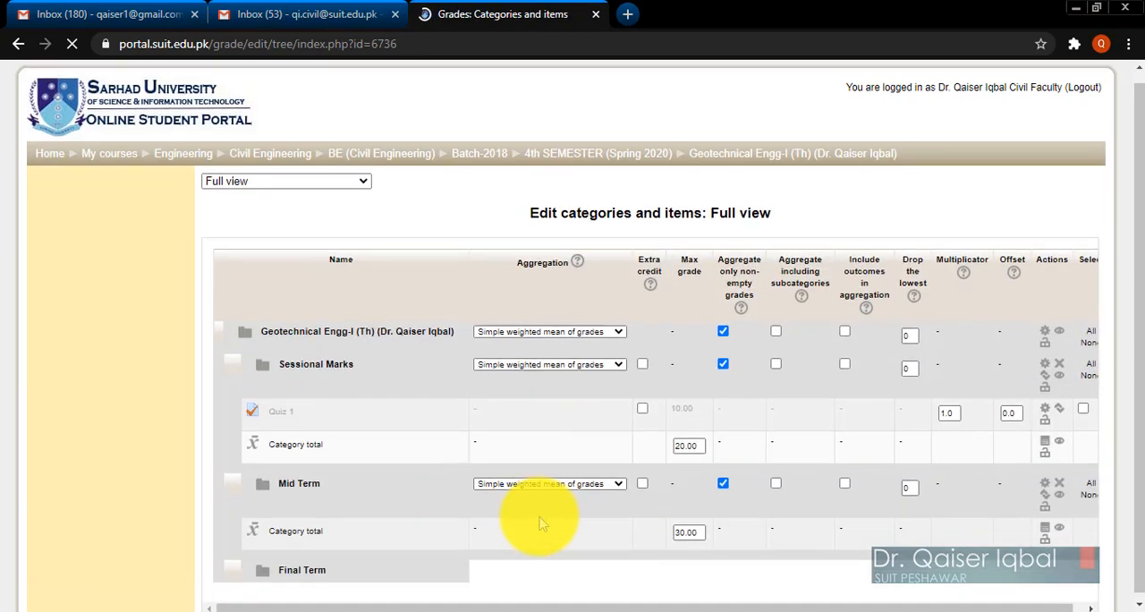
{"action": "scroll", "coordinate": [541, 524], "scroll_direction": "down", "scroll_amount": 4}
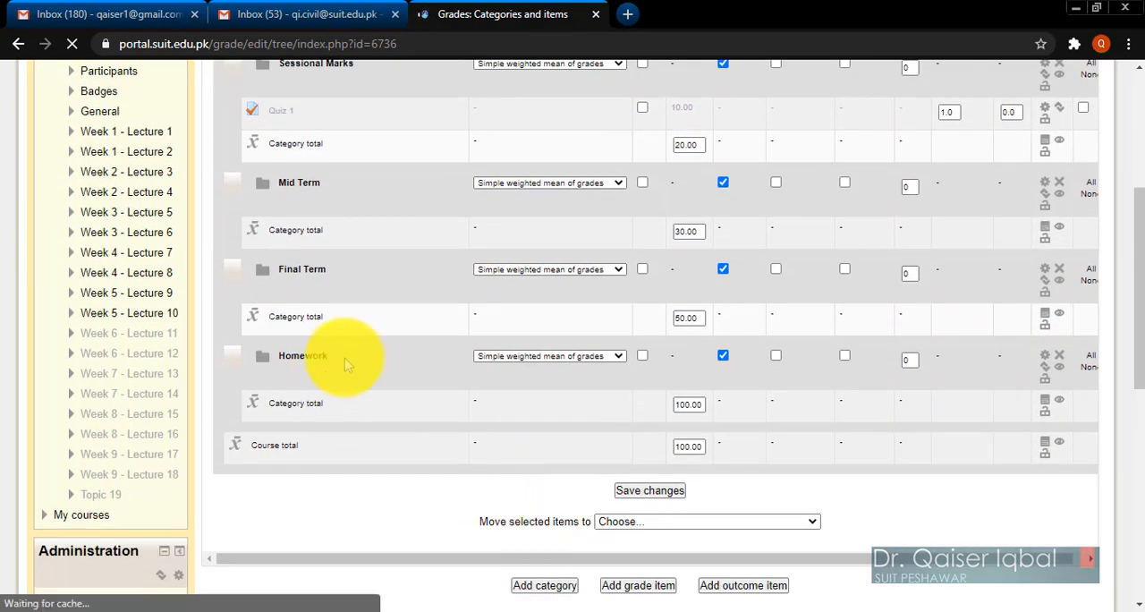
{"action": "double_click", "coordinate": [300, 356]}
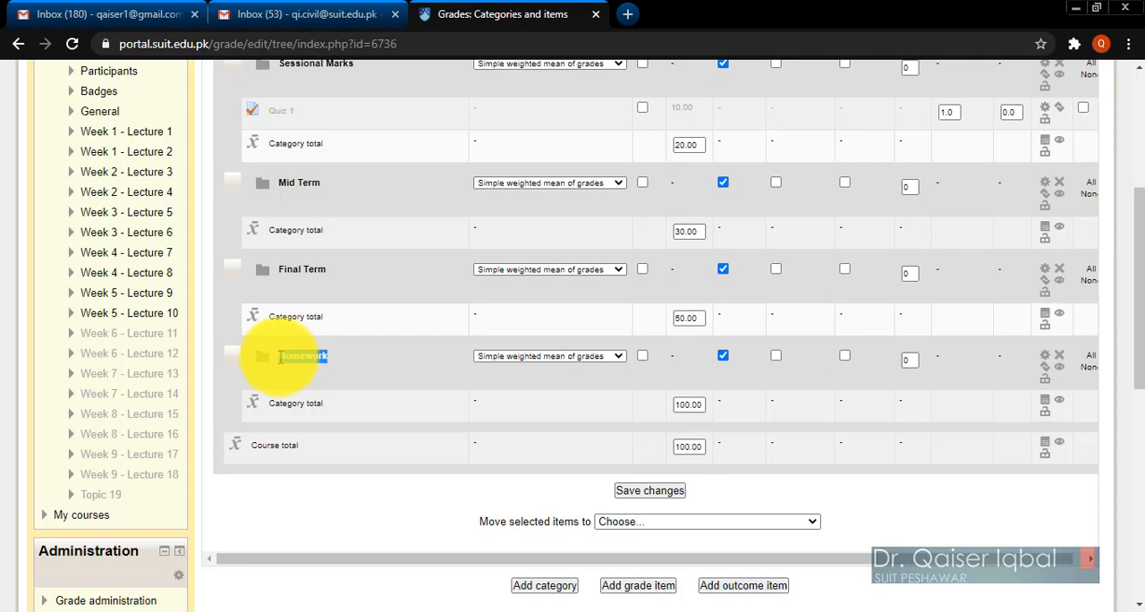
{"action": "left_click", "coordinate": [393, 506]}
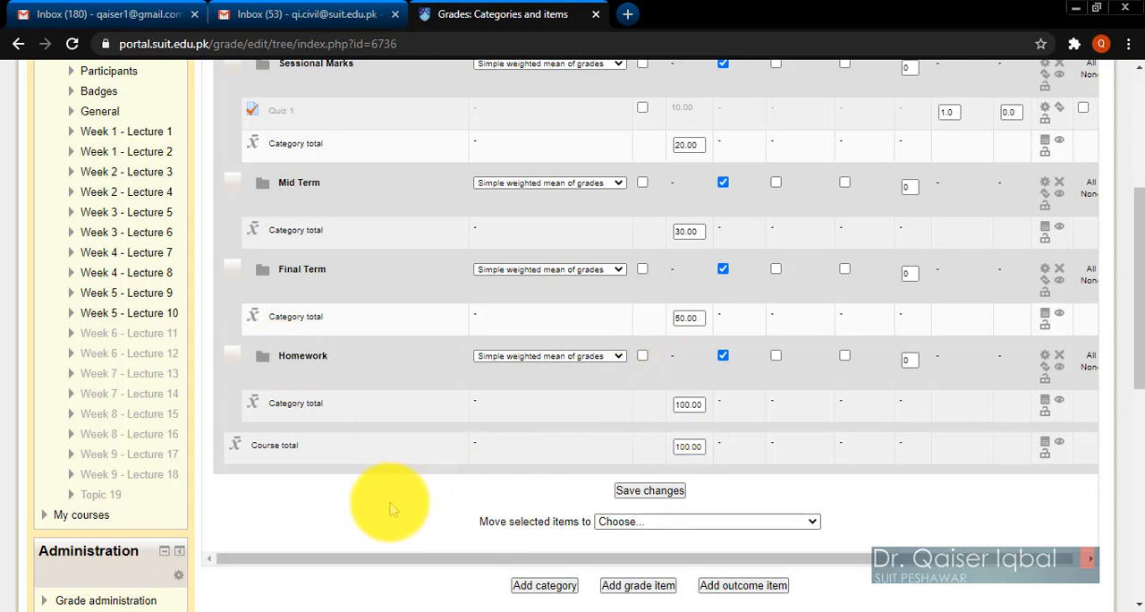
Set the maximum grade of the Sessional Marks category total to 25.
{"action": "double_click", "coordinate": [689, 406]}
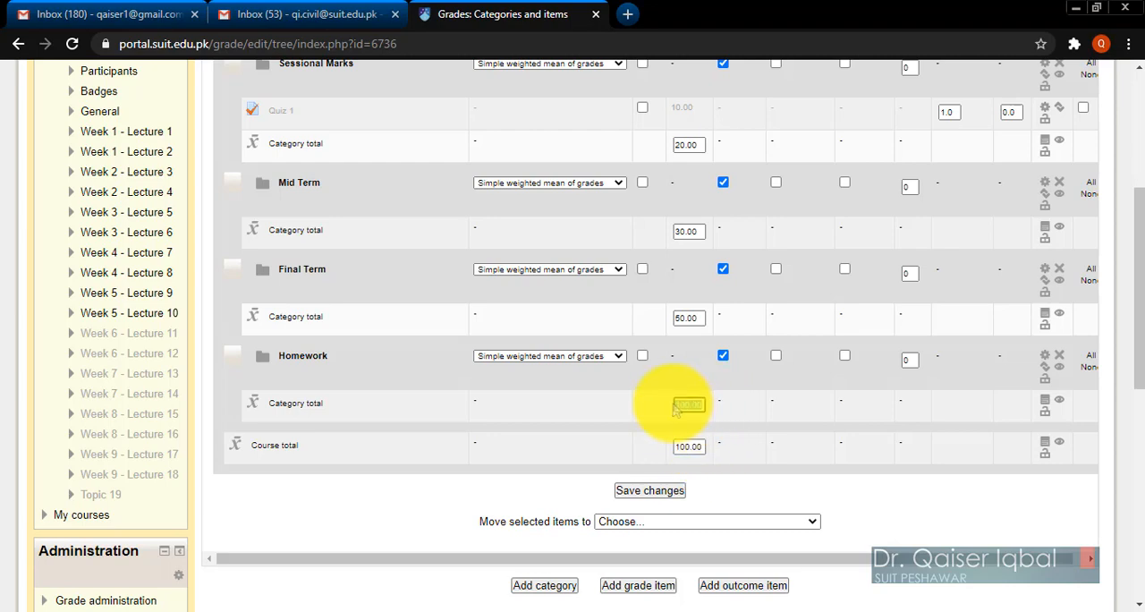
{"action": "scroll", "coordinate": [645, 421], "scroll_direction": "up", "scroll_amount": 3}
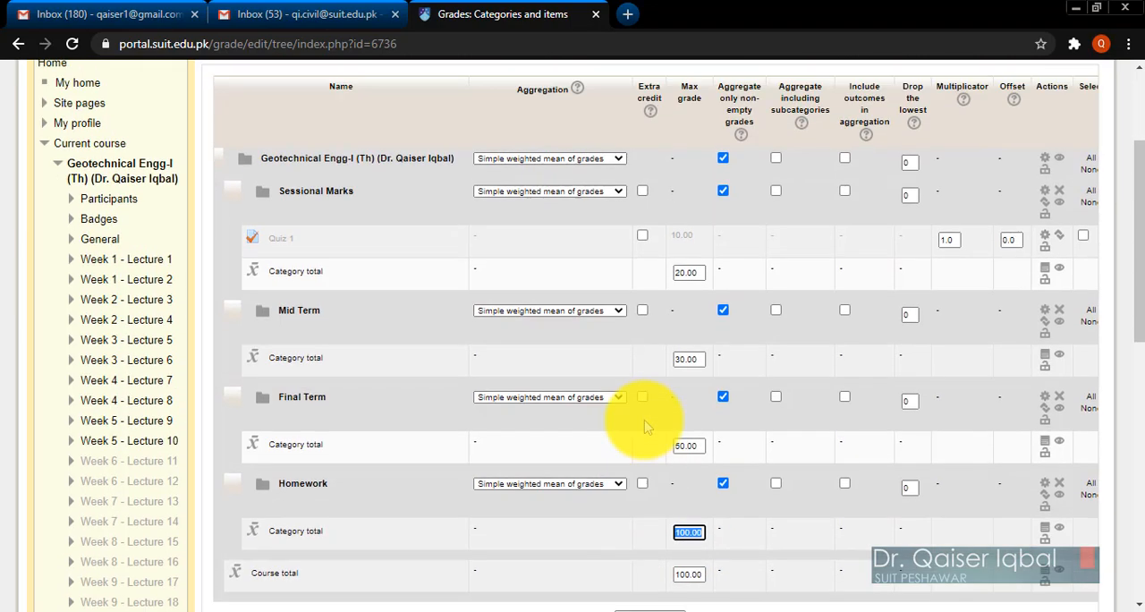
{"action": "scroll", "coordinate": [653, 376], "scroll_direction": "down", "scroll_amount": 1}
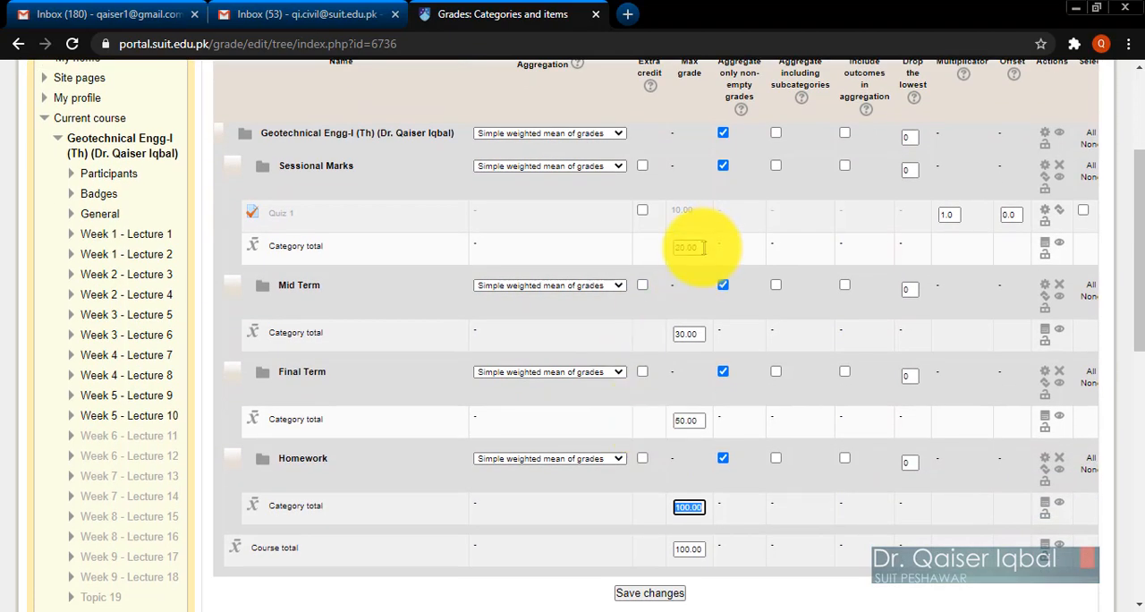
{"action": "double_click", "coordinate": [702, 248]}
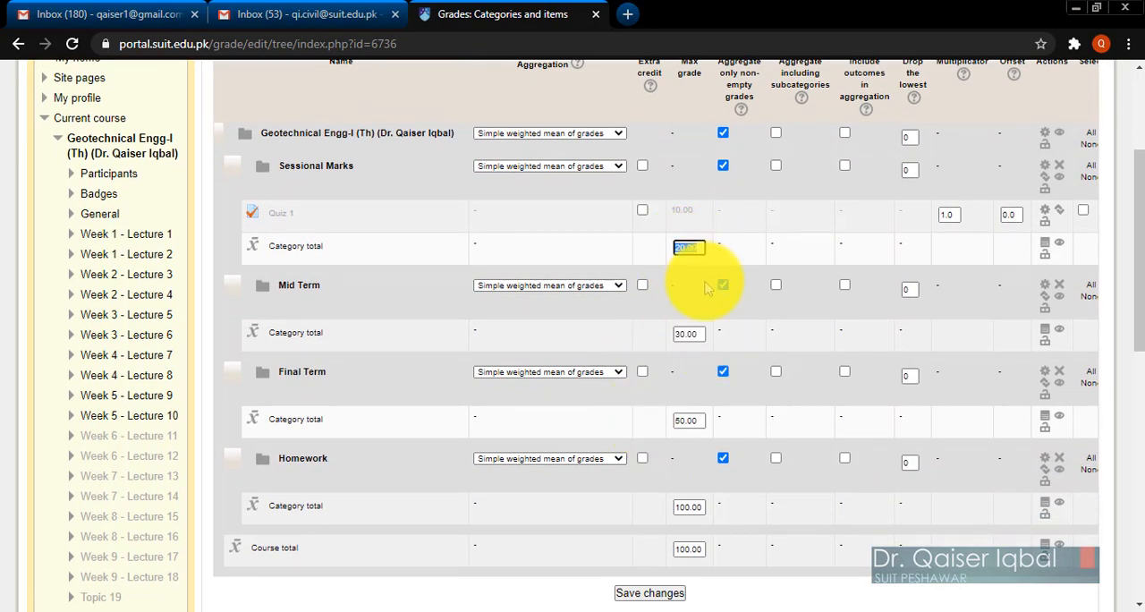
{"action": "type", "text": "25"}
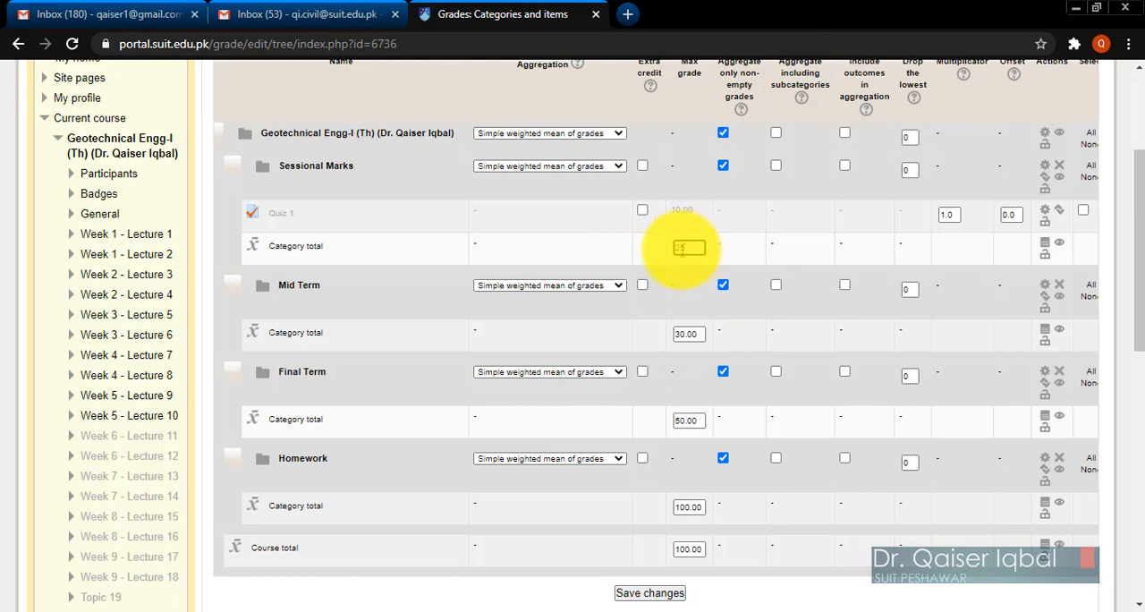
Set the maximum grade of the Sessional Marks category total to 20.
{"action": "left_click_drag", "start_coordinate": [682, 250], "coordinate": [664, 255]}
{"action": "type", "text": "20"}
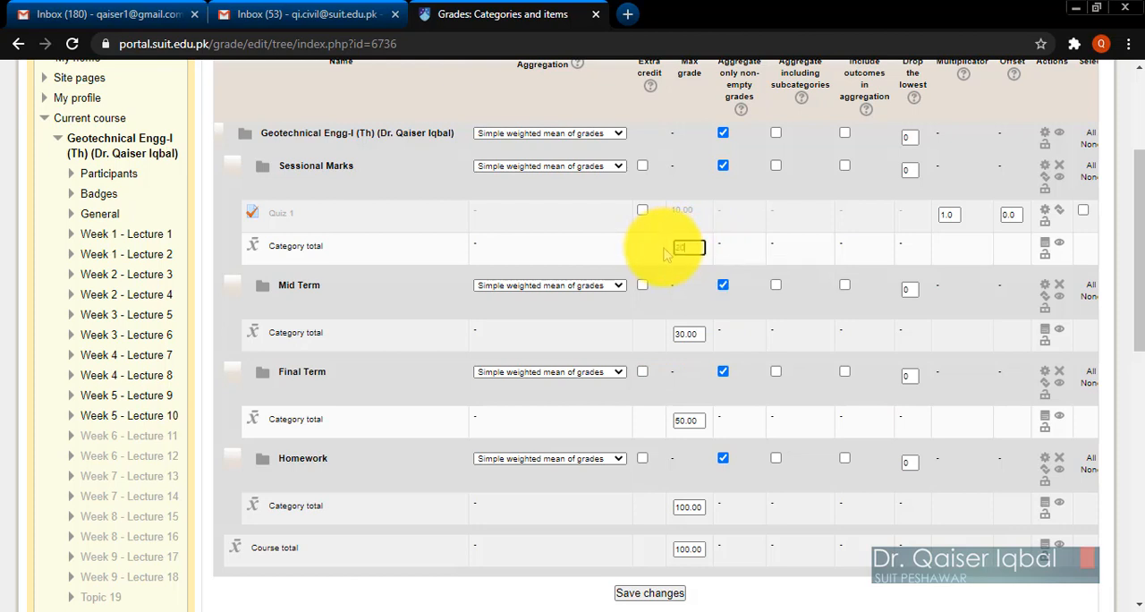
{"action": "left_click", "coordinate": [642, 330]}
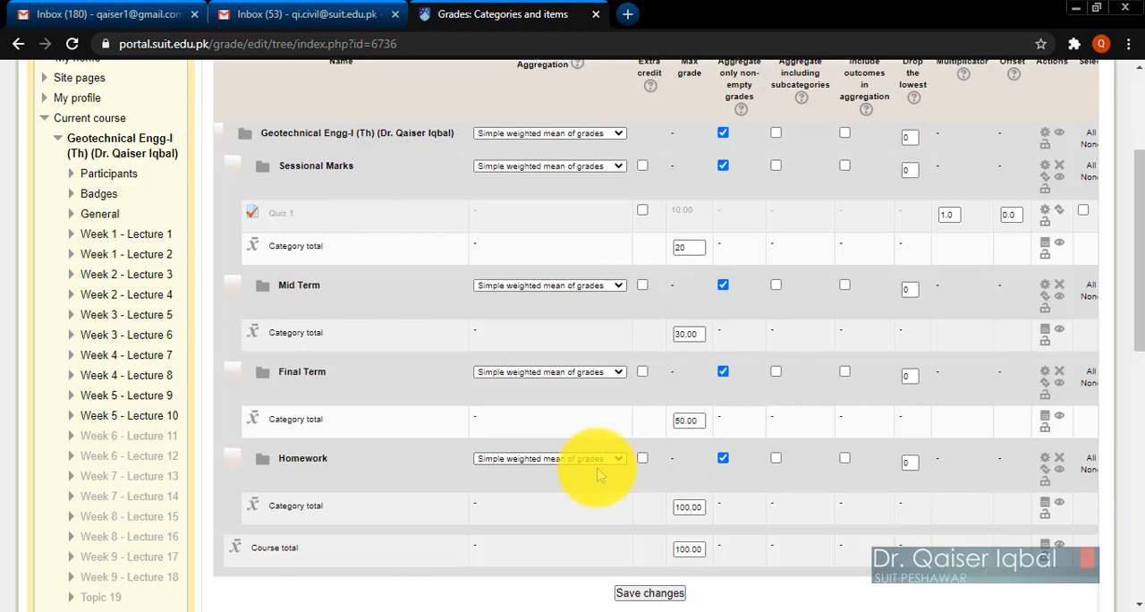
Set the maximum grade of the Homework category total to 20.
{"action": "scroll", "coordinate": [600, 475], "scroll_direction": "down", "scroll_amount": 1}
{"action": "left_click_drag", "start_coordinate": [705, 480], "coordinate": [667, 483]}
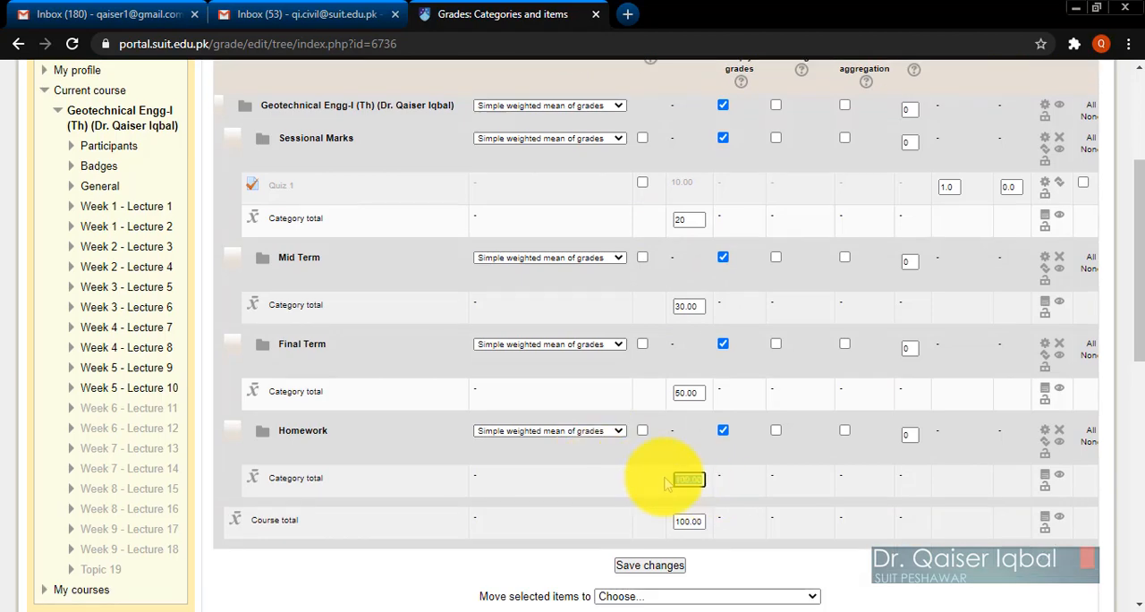
{"action": "key", "text": "BackSpace"}
{"action": "type", "text": "0"}
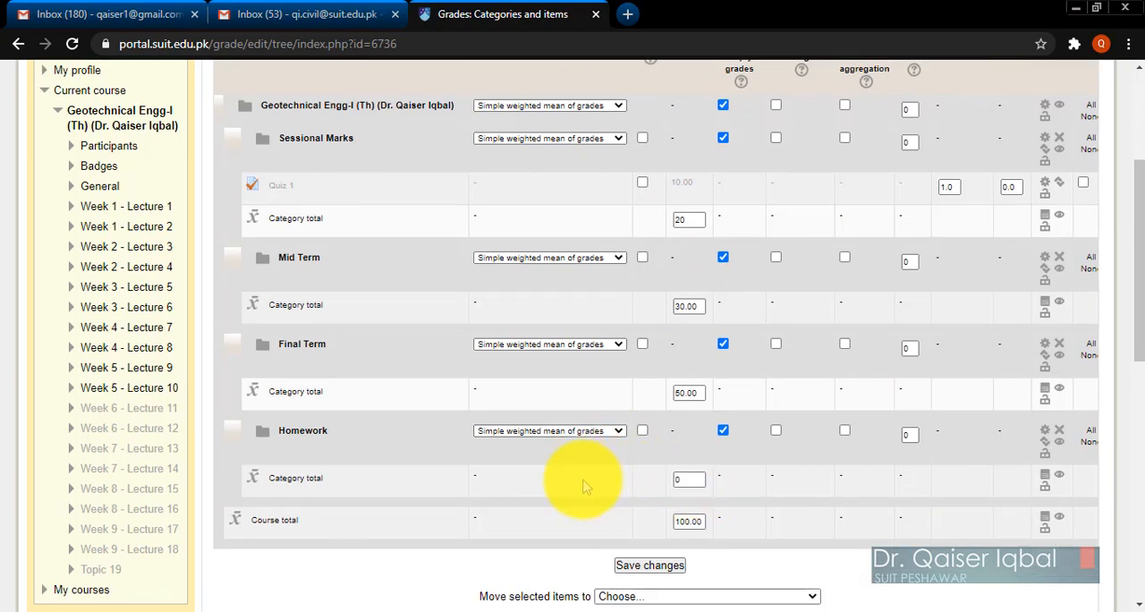
{"action": "left_click_drag", "start_coordinate": [696, 478], "coordinate": [656, 479]}
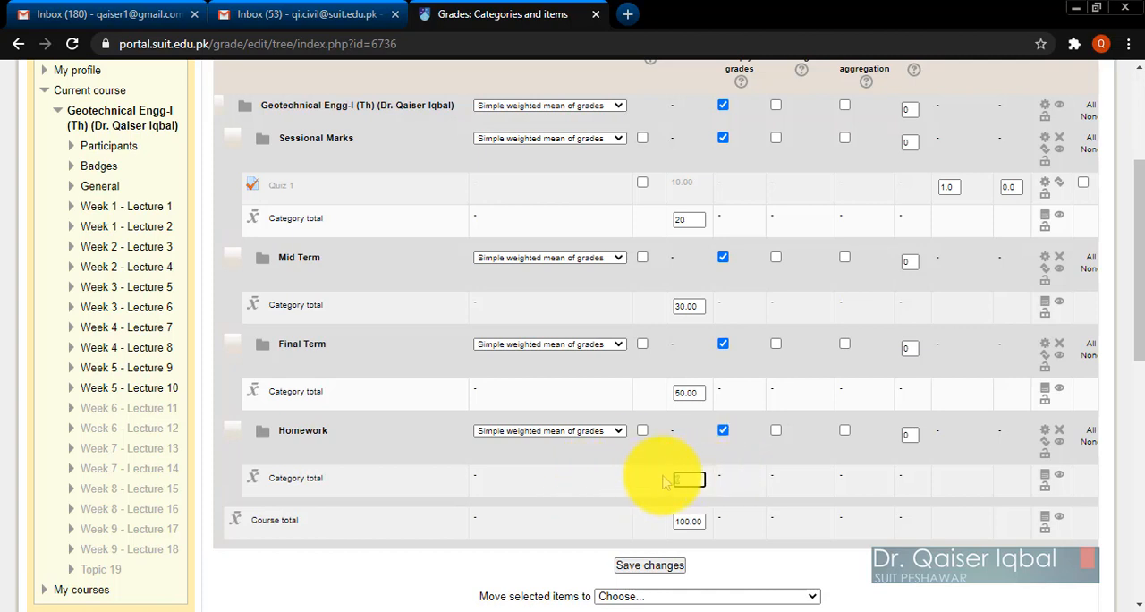
{"action": "type", "text": "20"}
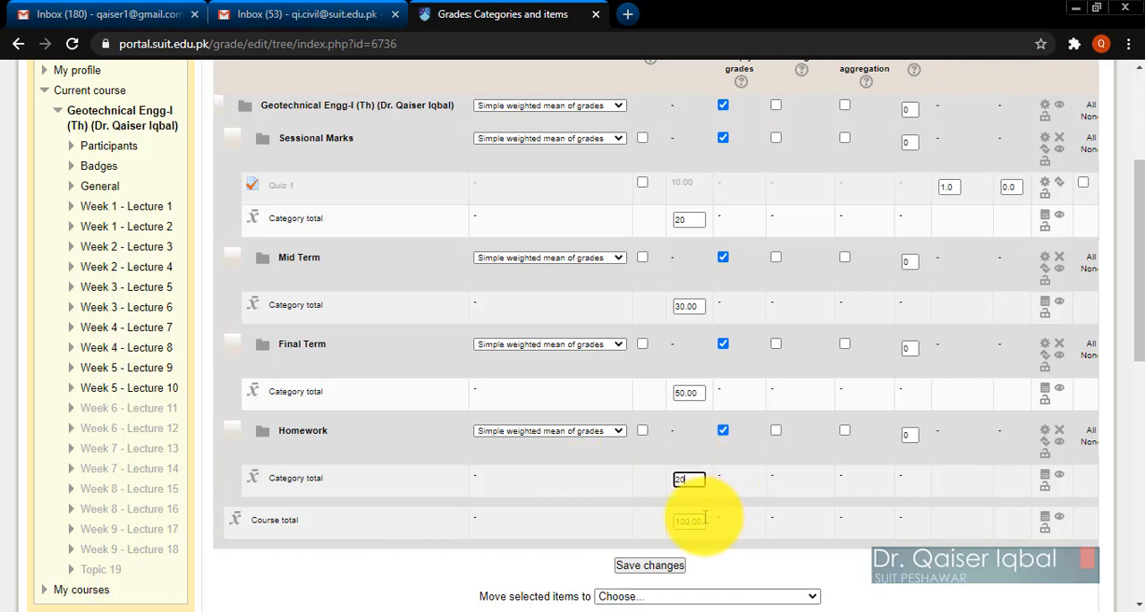
{"action": "left_click_drag", "start_coordinate": [705, 521], "coordinate": [663, 525]}
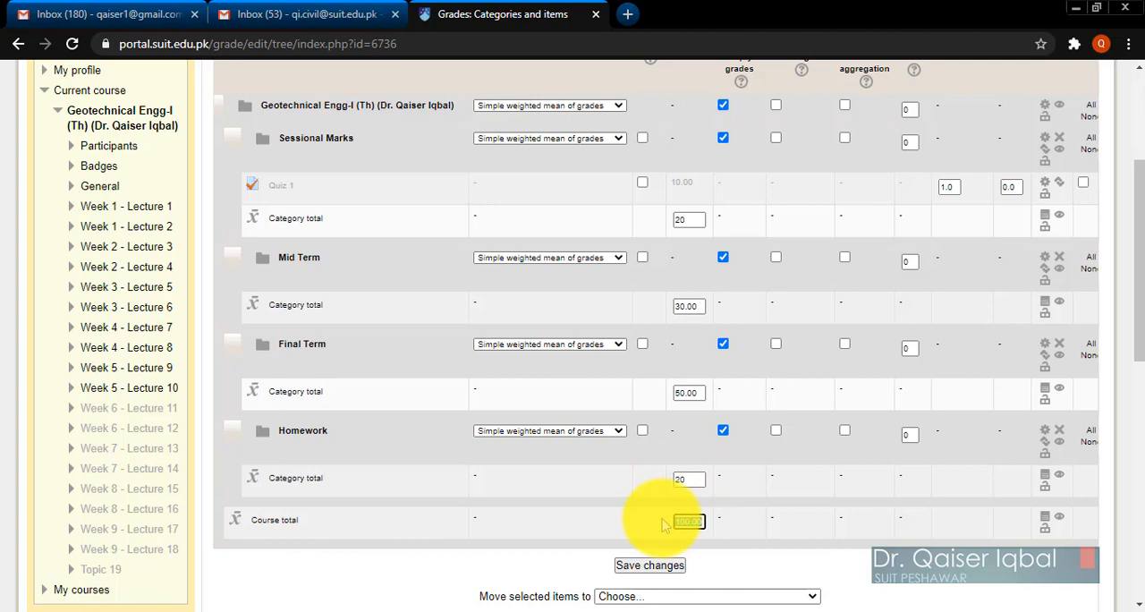
{"action": "left_click", "coordinate": [654, 525]}
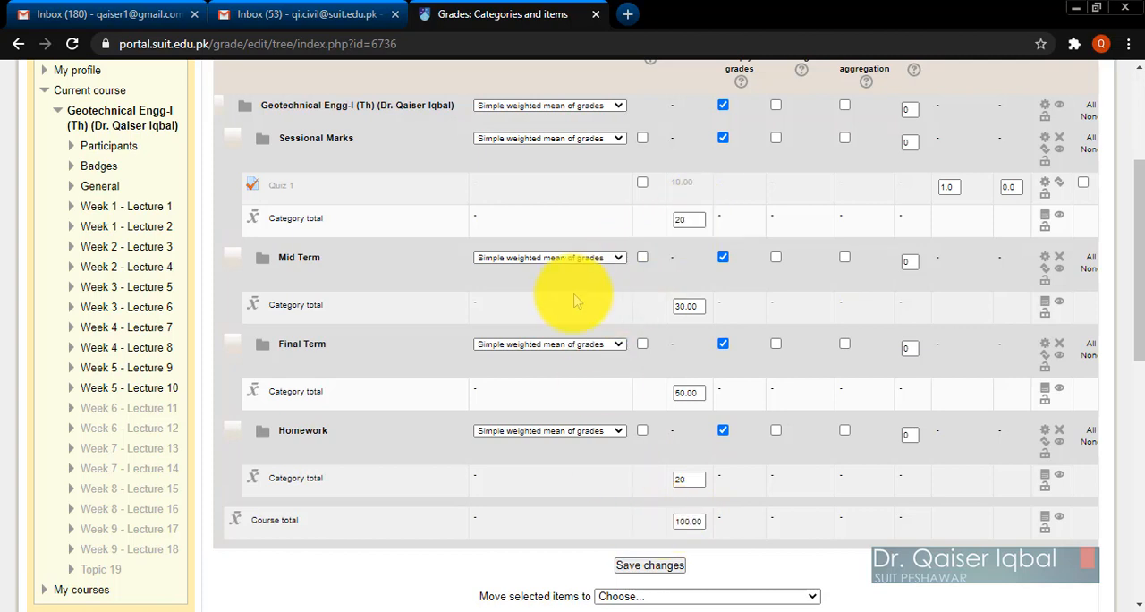
Set the maximum grades of both the Sessional Marks and Homework category totals to 10.
{"action": "left_click_drag", "start_coordinate": [703, 220], "coordinate": [658, 234]}
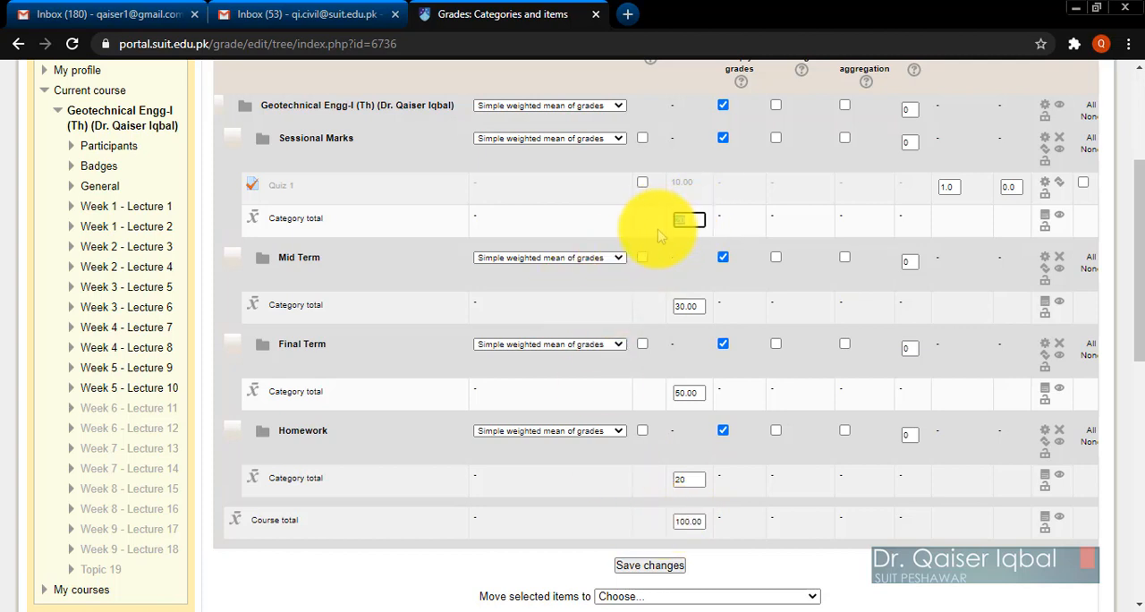
{"action": "left_click_drag", "start_coordinate": [698, 480], "coordinate": [654, 484]}
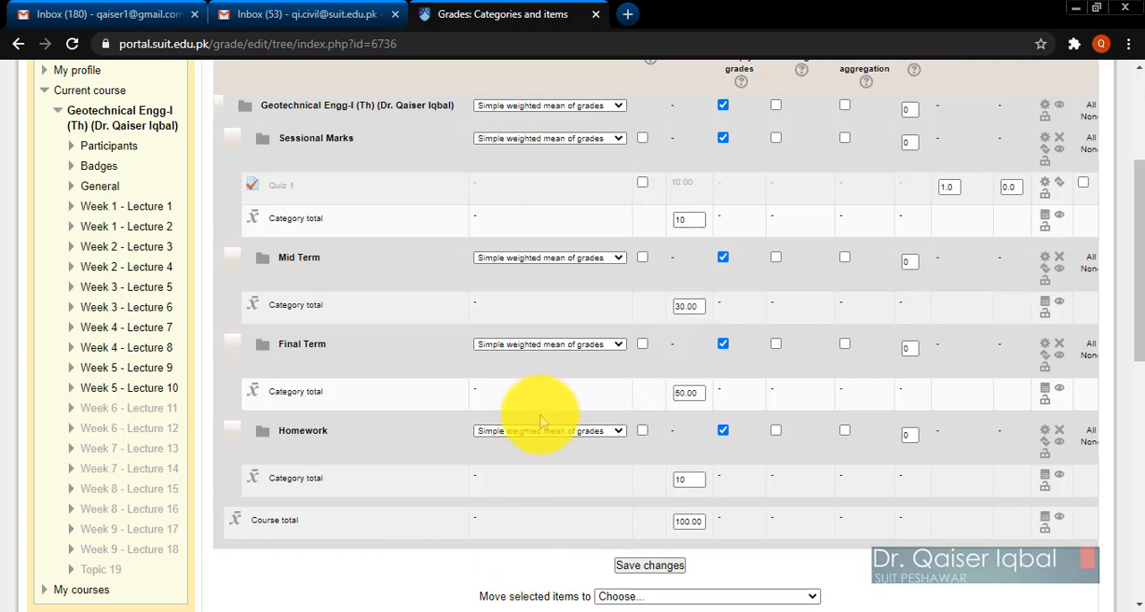
{"action": "scroll", "coordinate": [541, 421], "scroll_direction": "up", "scroll_amount": 2}
{"action": "scroll", "coordinate": [531, 412], "scroll_direction": "down", "scroll_amount": 2}
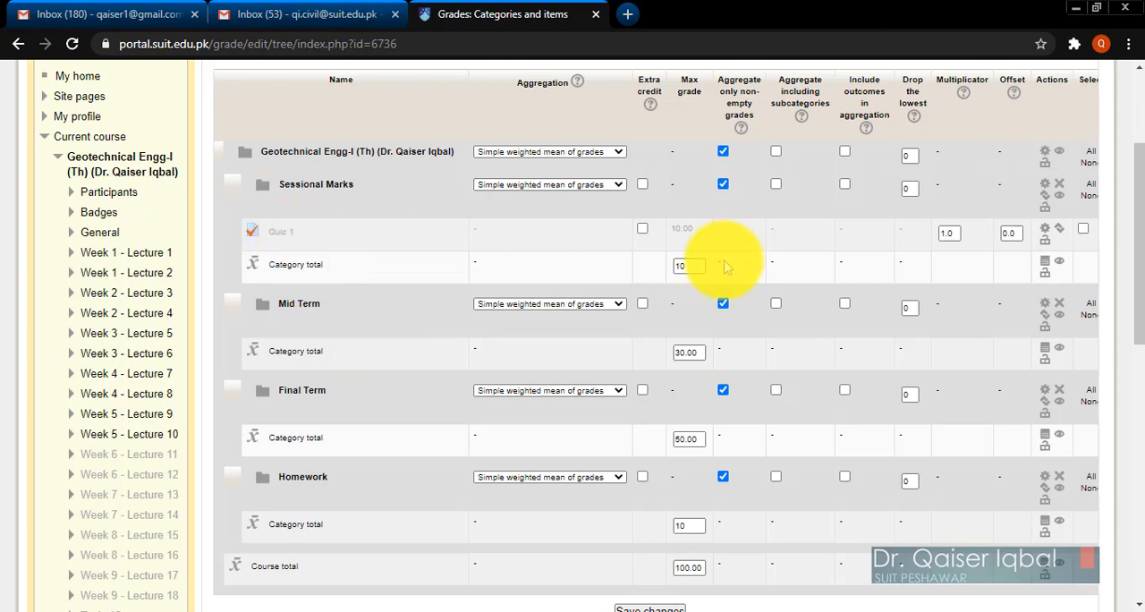
Set the Sessional Marks category total's maximum grade to 20, delete the Homework category and save the changes.
{"action": "double_click", "coordinate": [689, 266]}
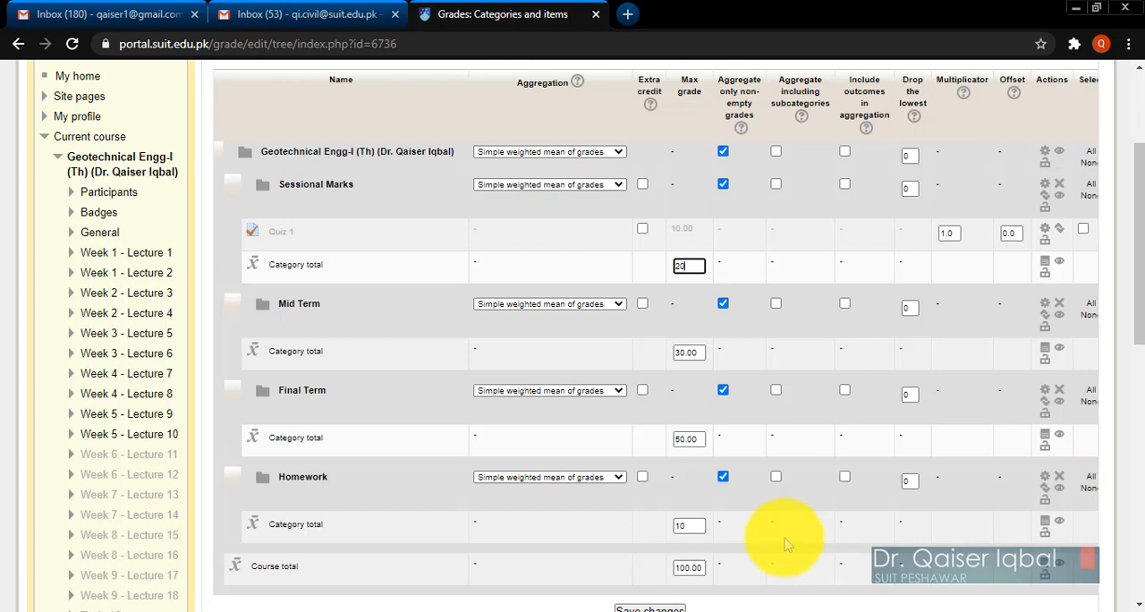
{"action": "left_click", "coordinate": [1049, 475]}
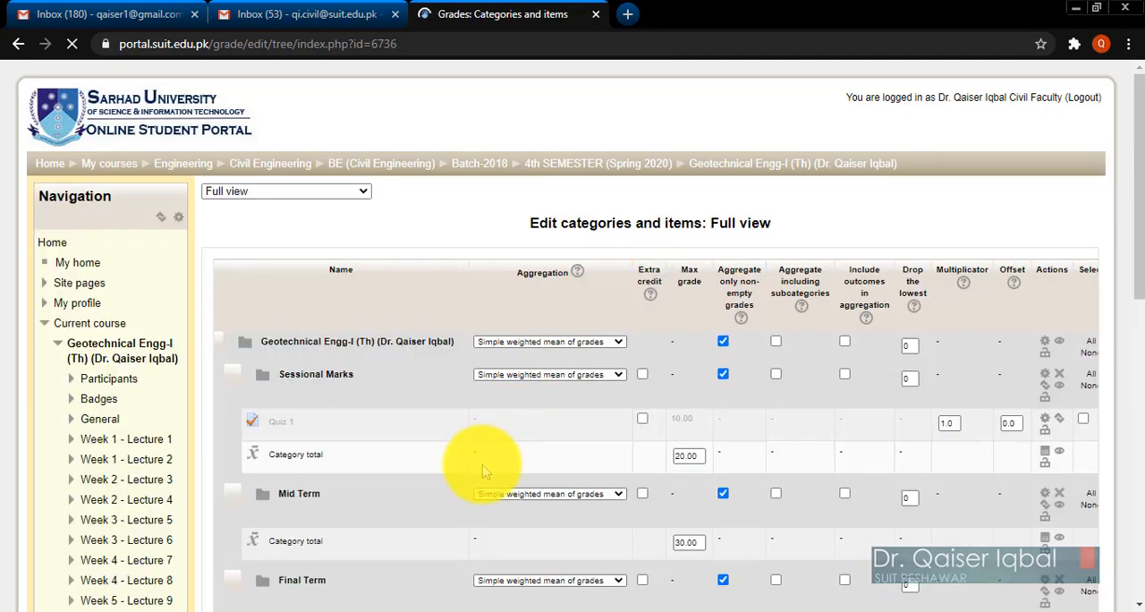
{"action": "scroll", "coordinate": [479, 464], "scroll_direction": "down", "scroll_amount": 3}
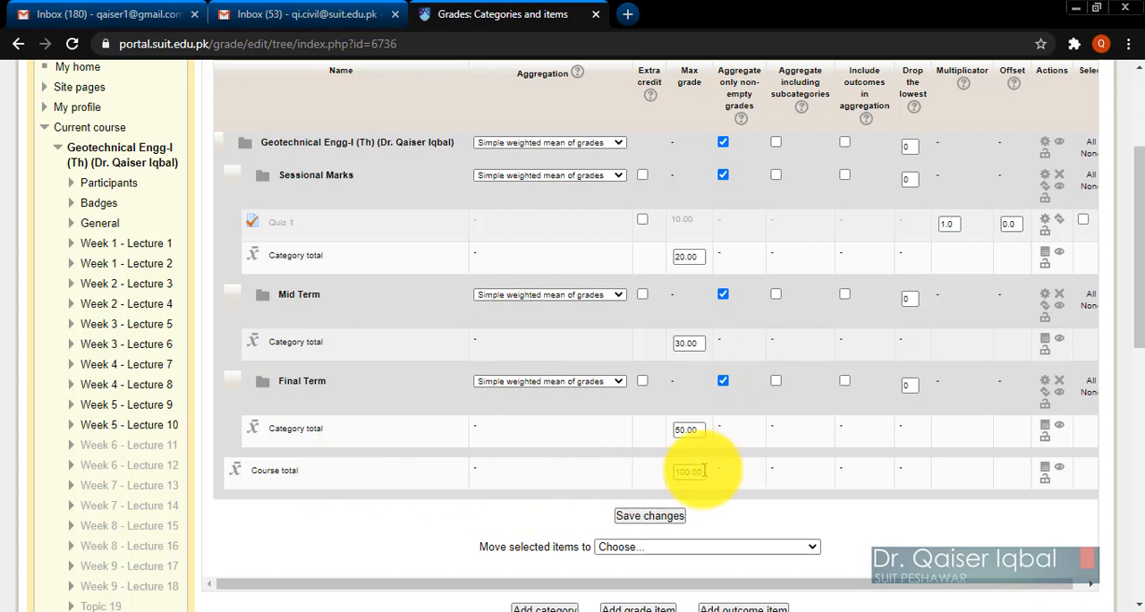
{"action": "left_click", "coordinate": [626, 517]}
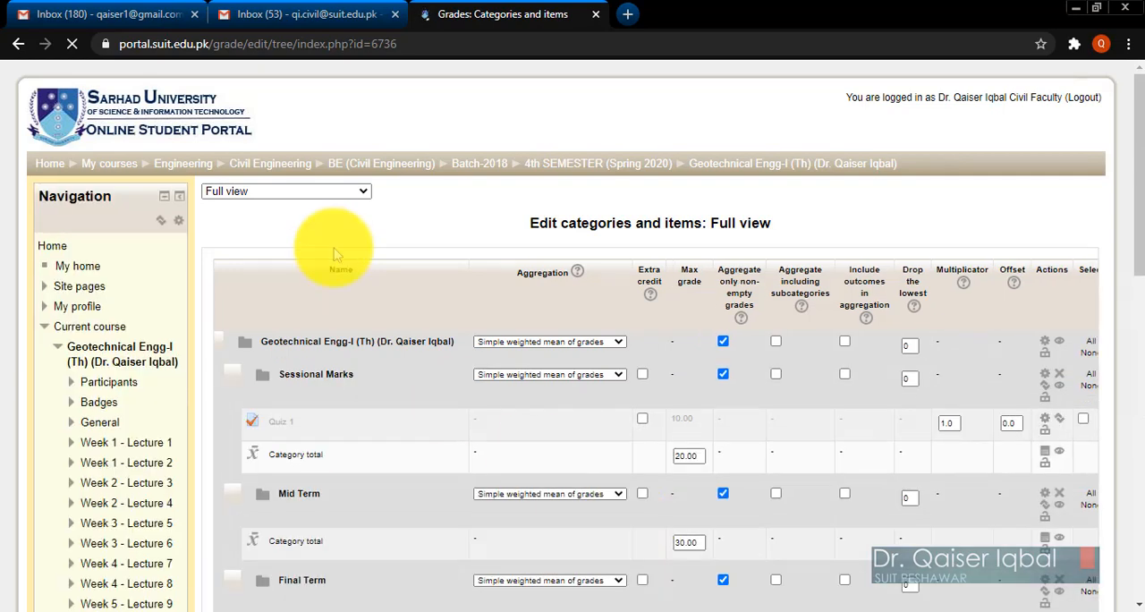
Open the Geotechnical Engg-I course page and look through the resources and activities of its Week 1 lecture sections.
{"action": "left_click", "coordinate": [731, 166]}
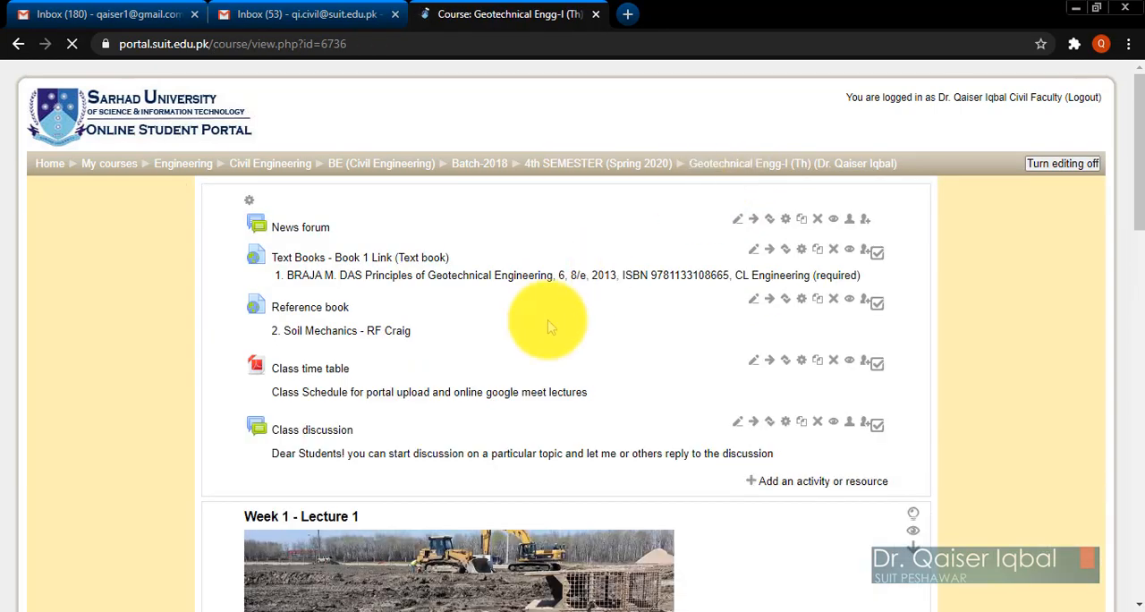
{"action": "scroll", "coordinate": [537, 346], "scroll_direction": "down", "scroll_amount": 1}
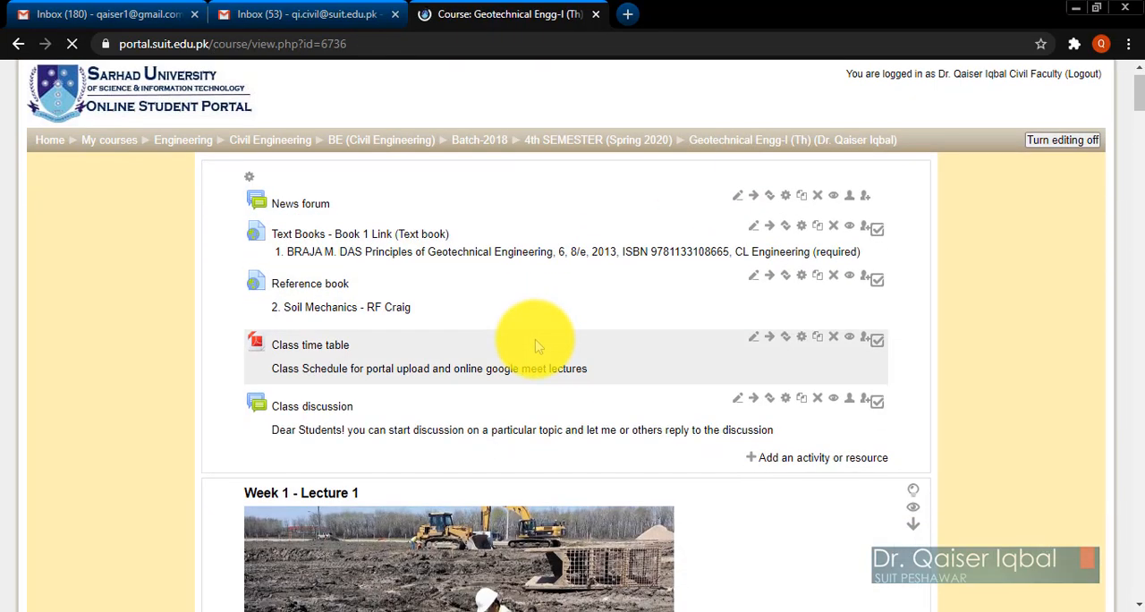
{"action": "scroll", "coordinate": [537, 346], "scroll_direction": "down", "scroll_amount": 5}
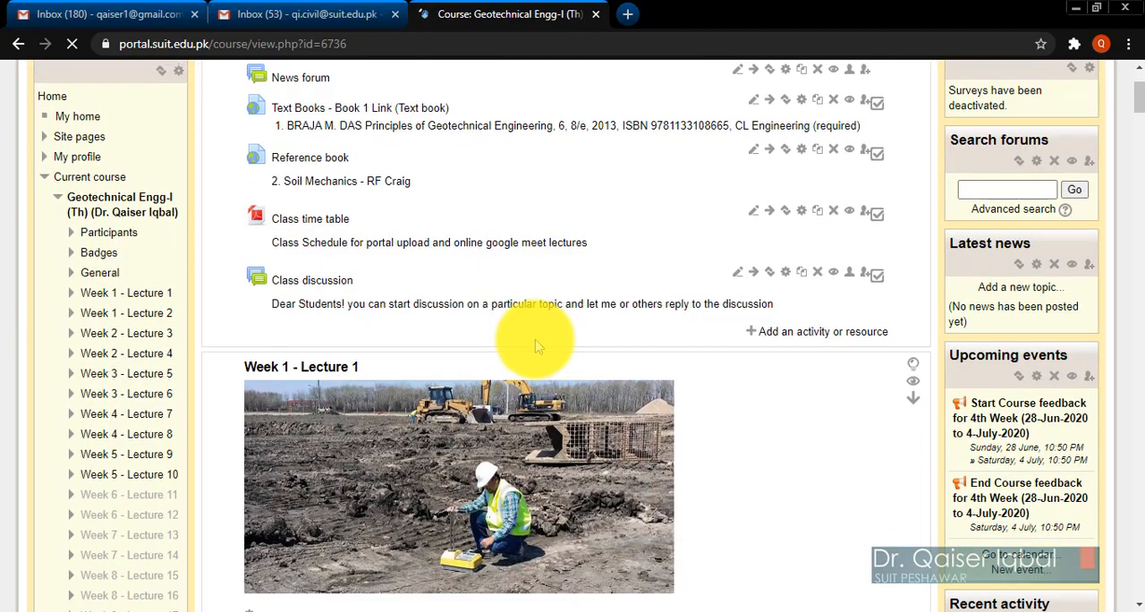
{"action": "scroll", "coordinate": [537, 347], "scroll_direction": "down", "scroll_amount": 3}
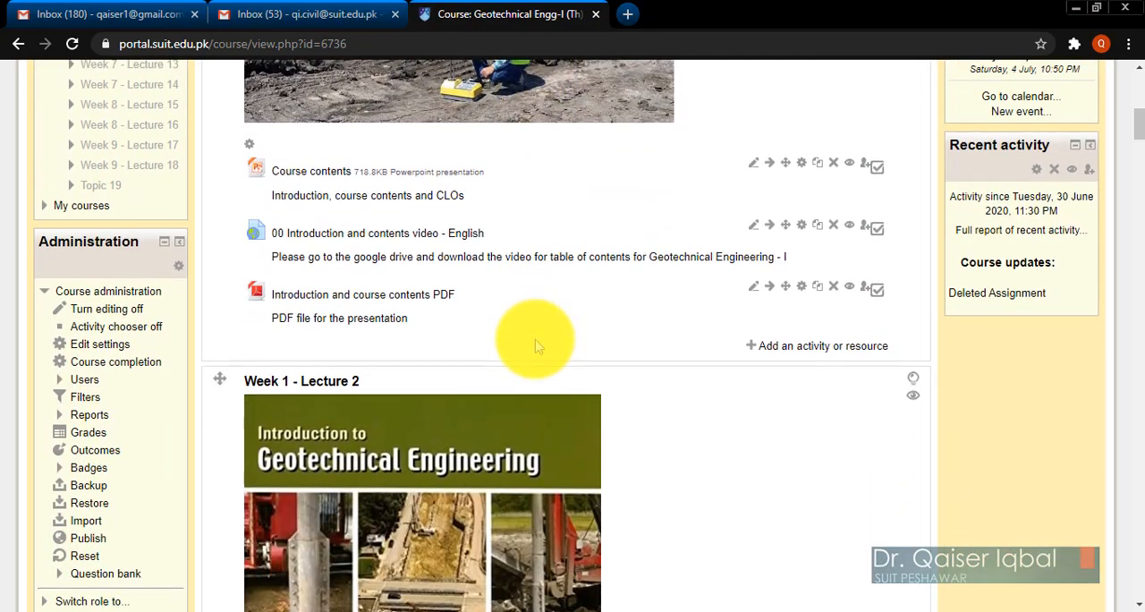
{"action": "scroll", "coordinate": [537, 346], "scroll_direction": "down", "scroll_amount": 3}
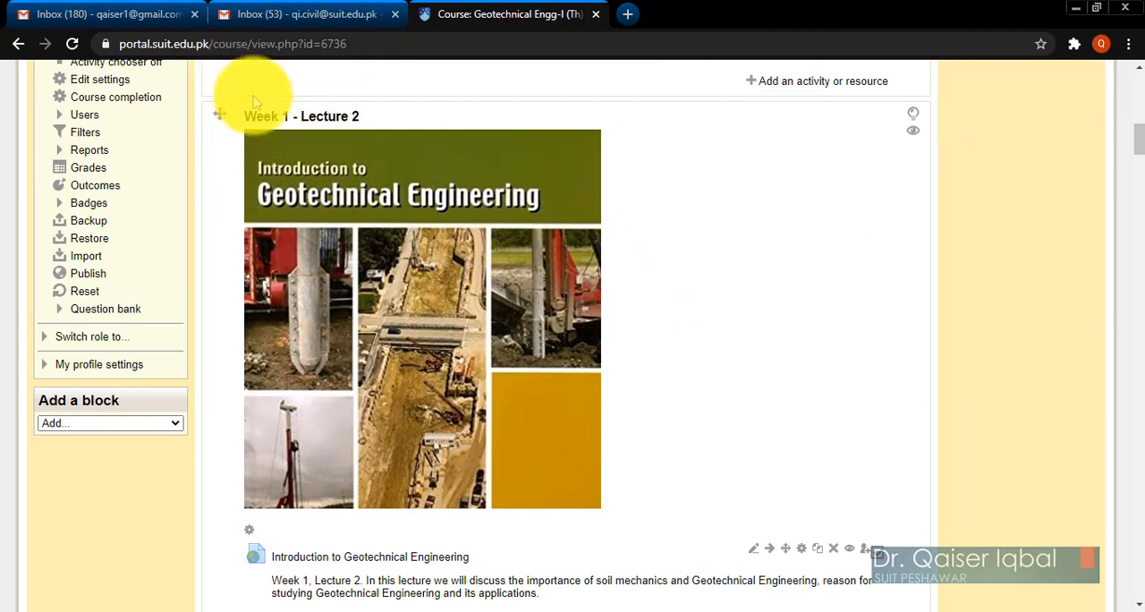
{"action": "scroll", "coordinate": [660, 378], "scroll_direction": "down", "scroll_amount": 4}
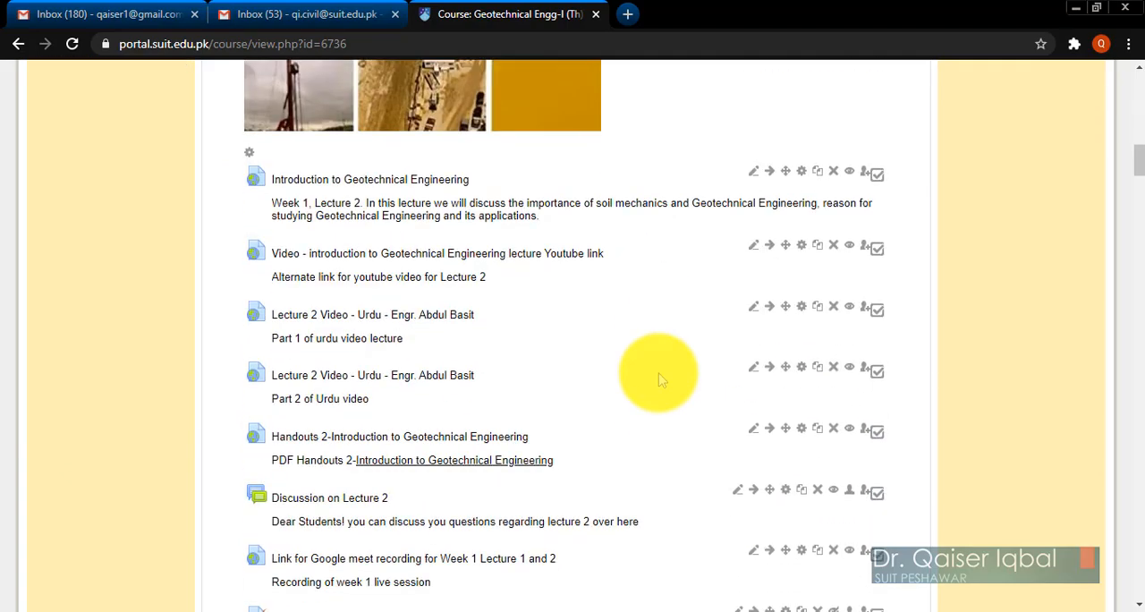
{"action": "scroll", "coordinate": [659, 379], "scroll_direction": "down", "scroll_amount": 1}
{"action": "scroll", "coordinate": [660, 378], "scroll_direction": "up", "scroll_amount": 12}
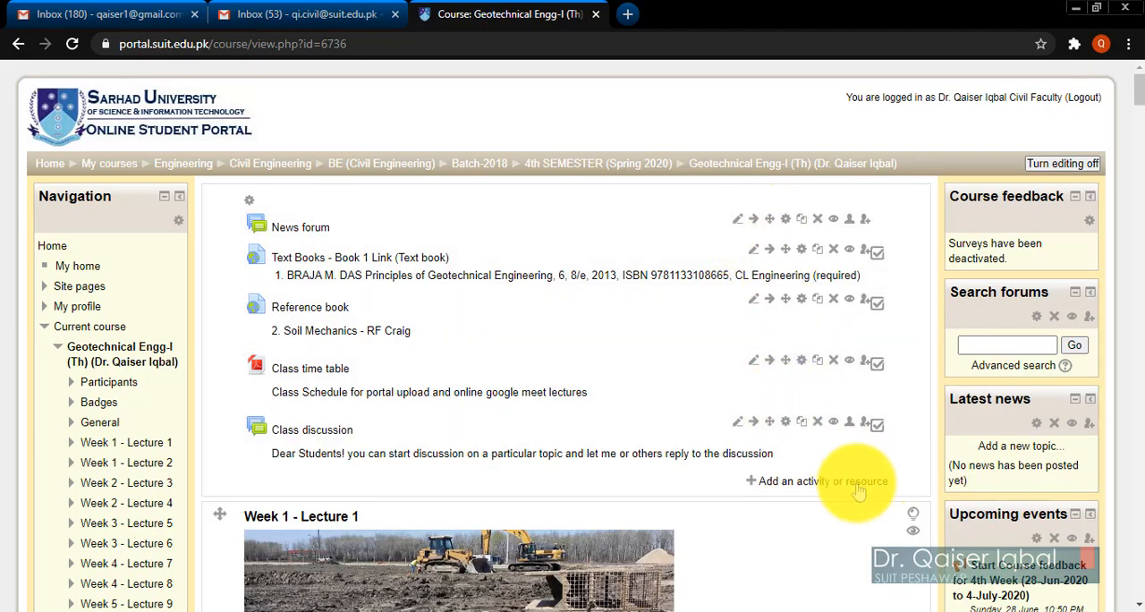
Add a new Assignment activity to the Week 1 - Lecture 2 section below Quiz 1, opening its settings form.
{"action": "scroll", "coordinate": [930, 477], "scroll_direction": "down", "scroll_amount": 4}
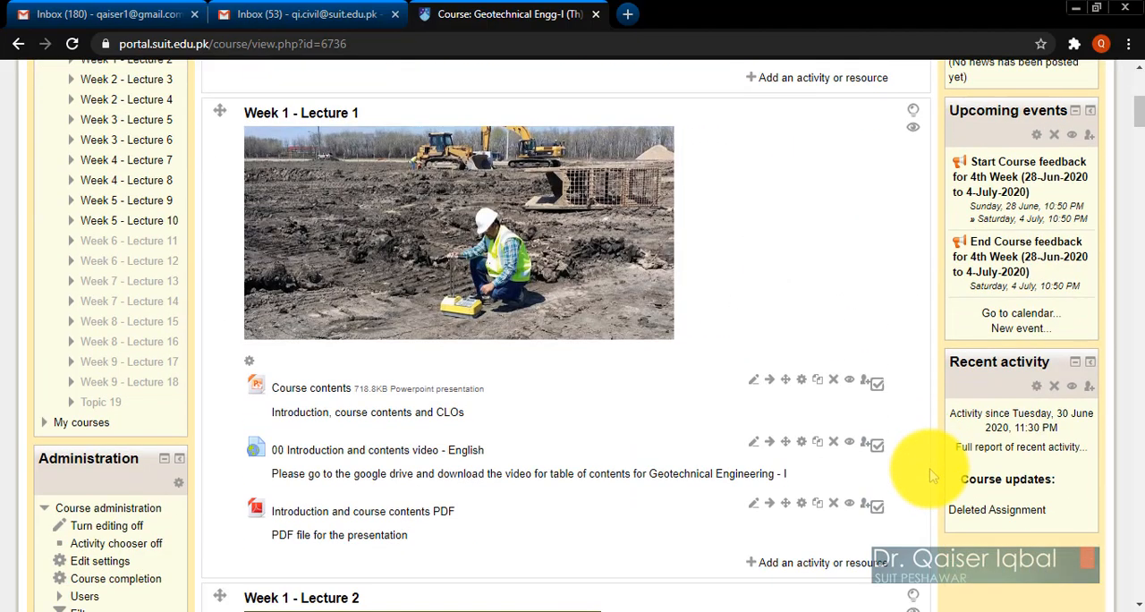
{"action": "scroll", "coordinate": [931, 477], "scroll_direction": "down", "scroll_amount": 7}
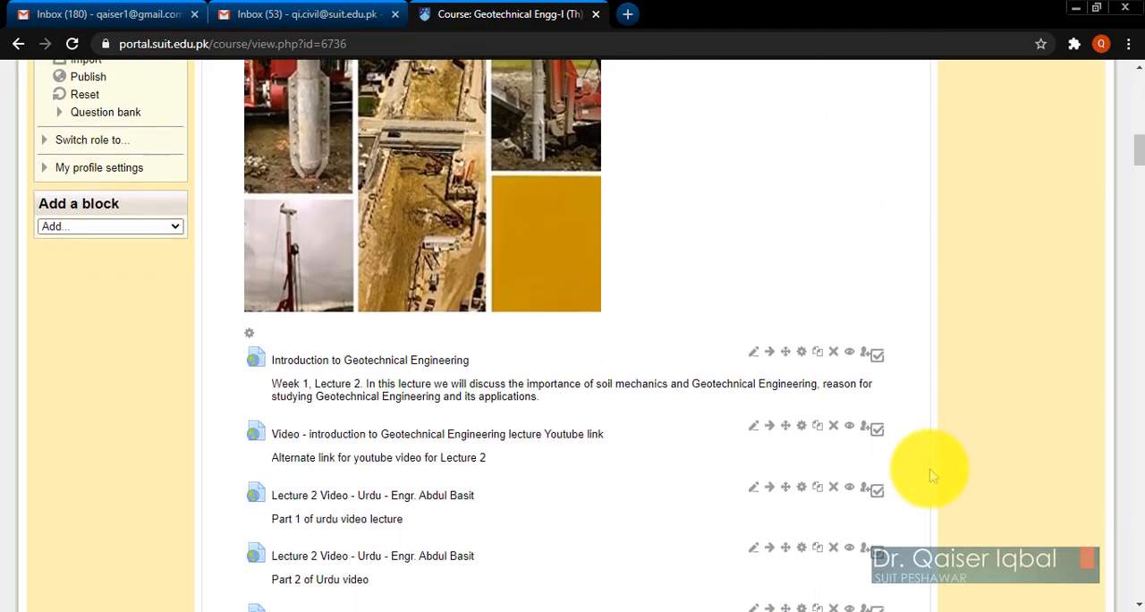
{"action": "scroll", "coordinate": [931, 476], "scroll_direction": "down", "scroll_amount": 4}
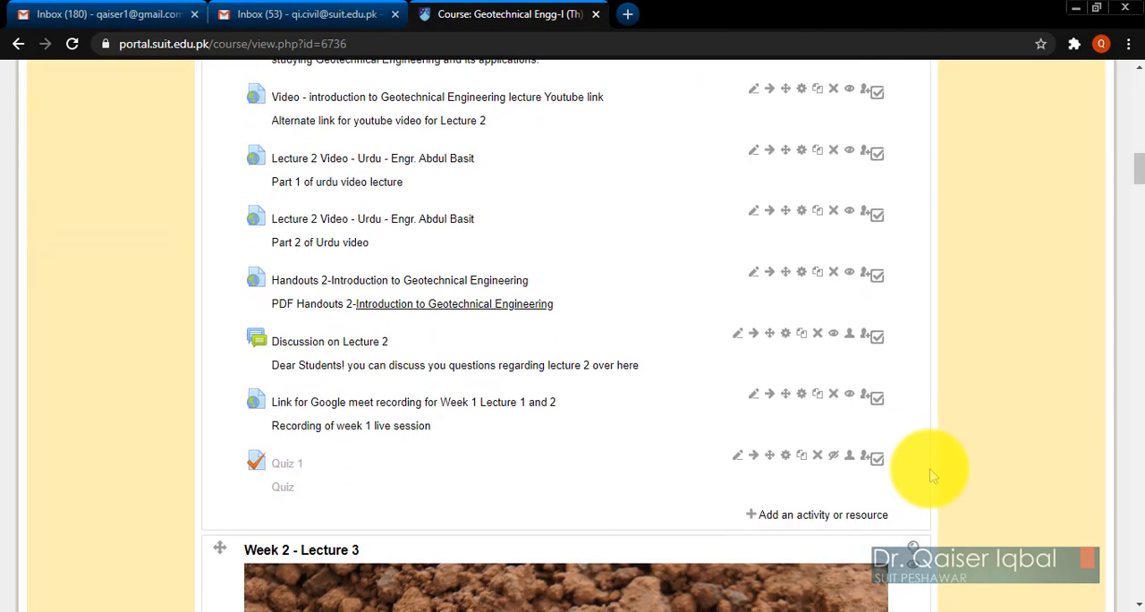
{"action": "scroll", "coordinate": [931, 476], "scroll_direction": "down", "scroll_amount": 1}
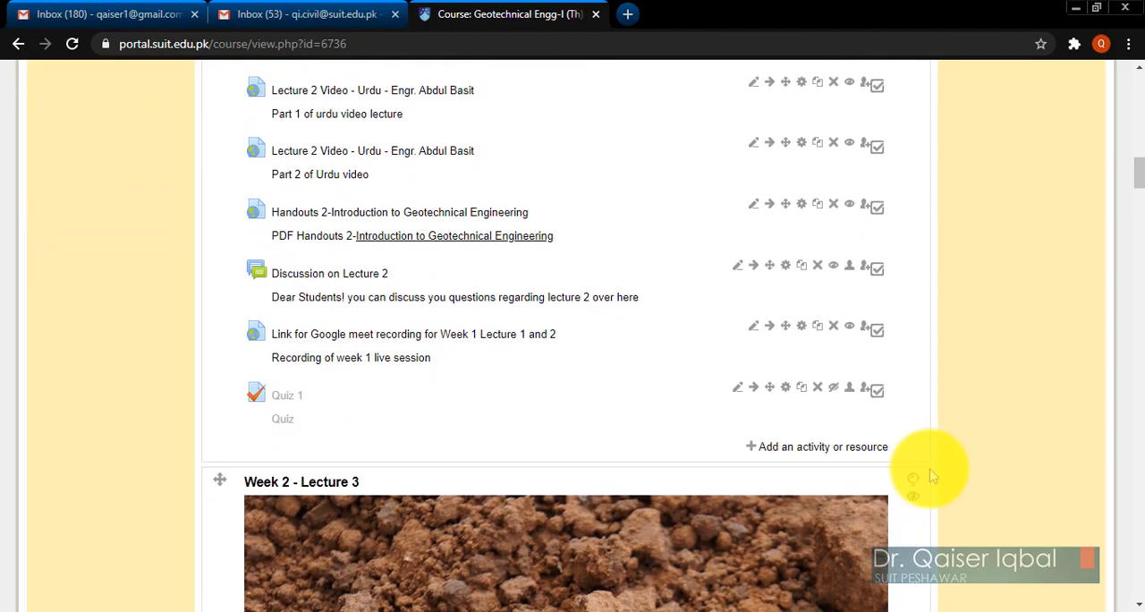
{"action": "left_click", "coordinate": [825, 451]}
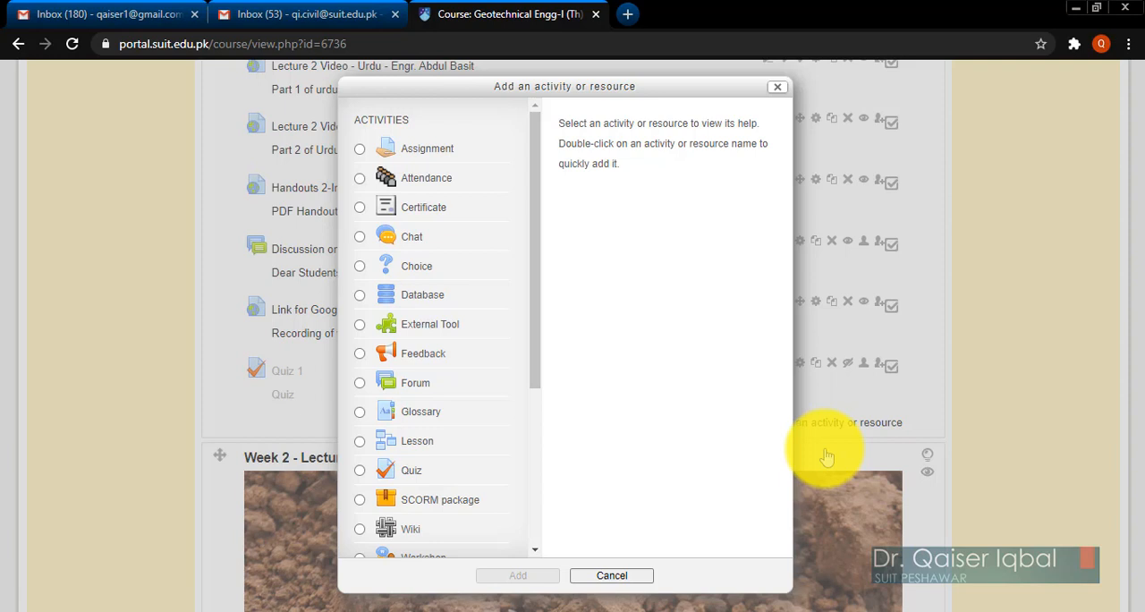
{"action": "left_click", "coordinate": [360, 149]}
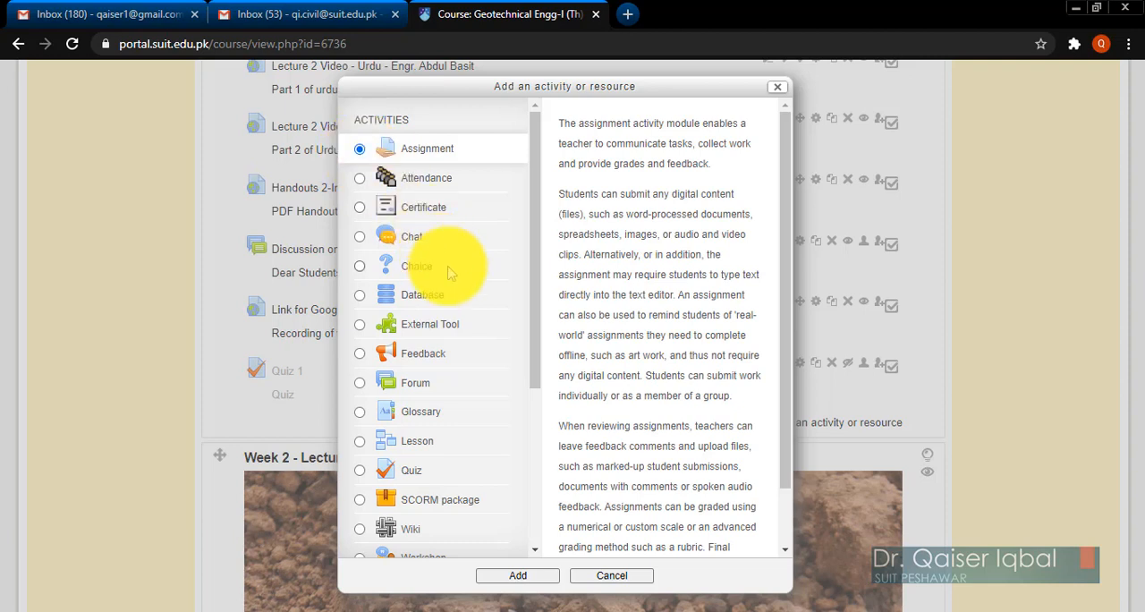
{"action": "left_click", "coordinate": [502, 577]}
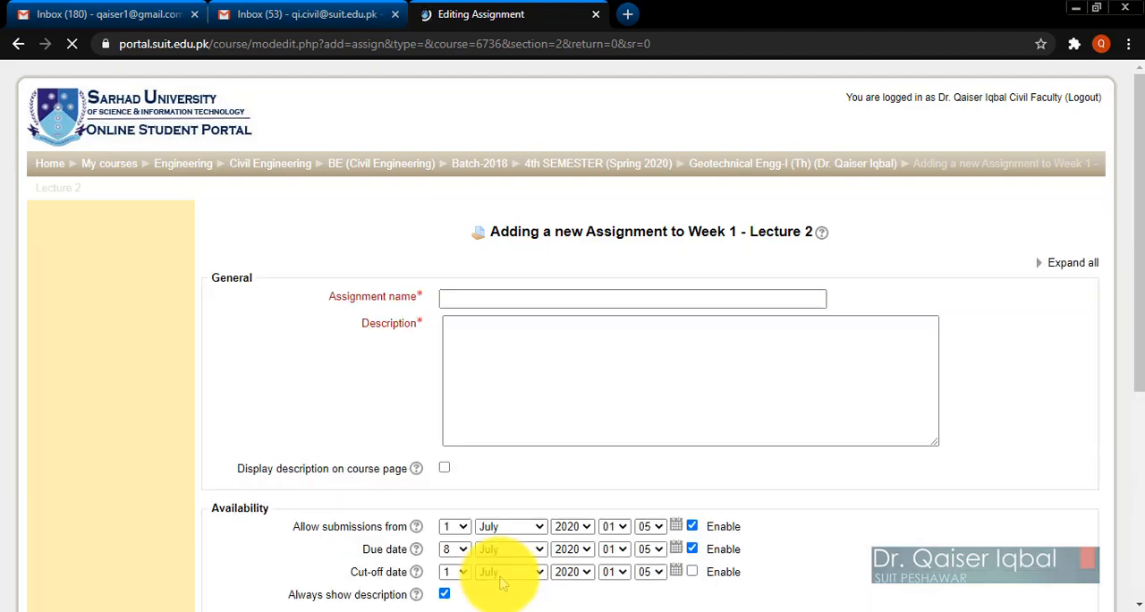
Name the assignment "Assignment No 1" and show the editing tools for its description.
{"action": "left_click", "coordinate": [484, 298]}
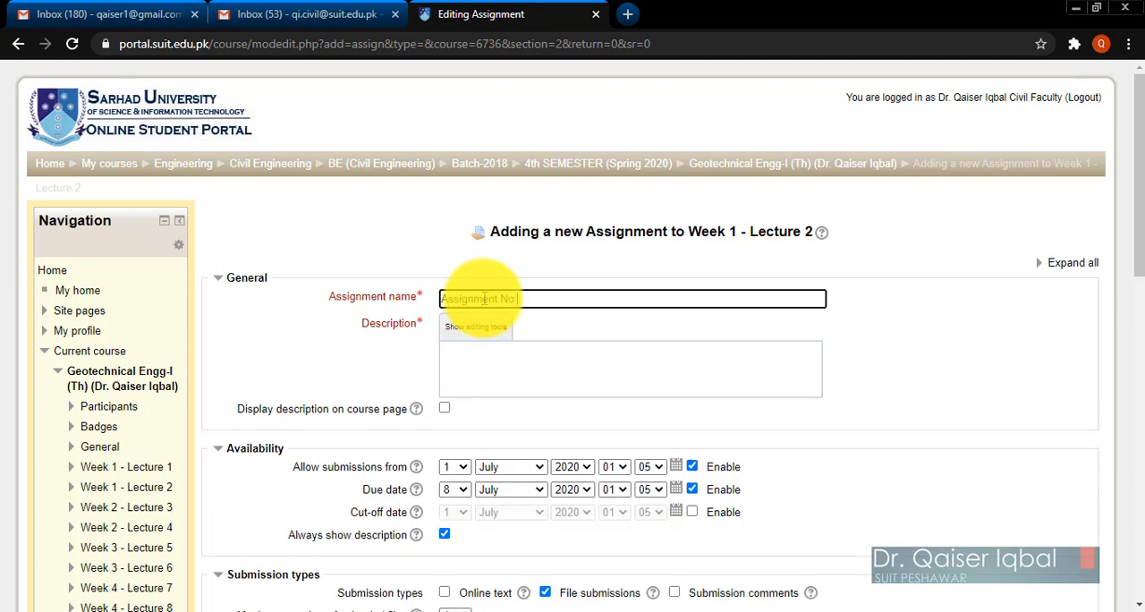
{"action": "left_click", "coordinate": [479, 374]}
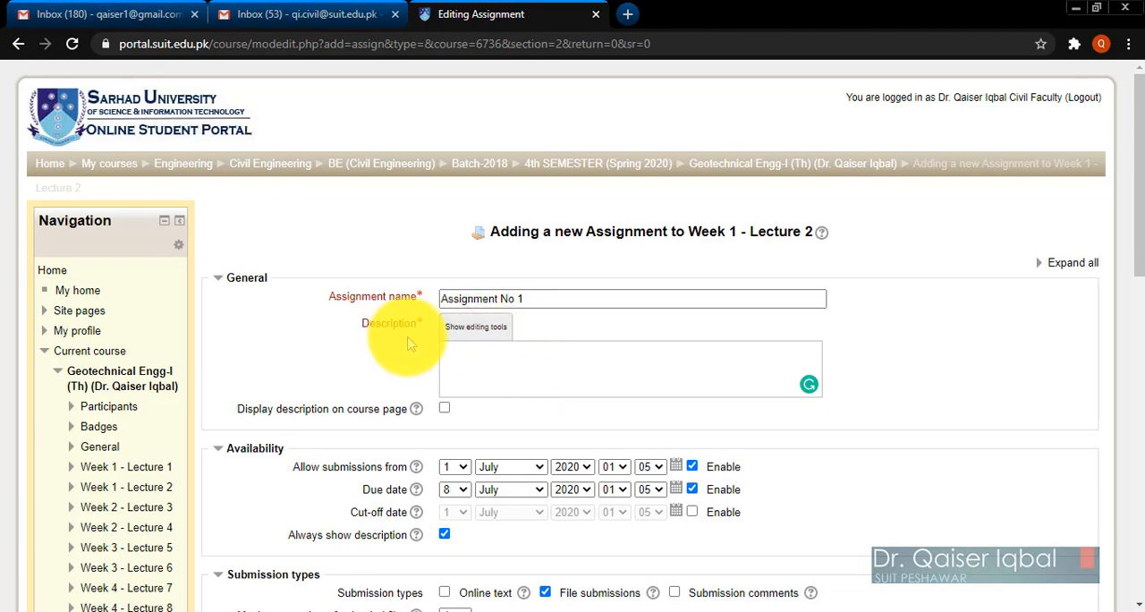
{"action": "left_click", "coordinate": [473, 329]}
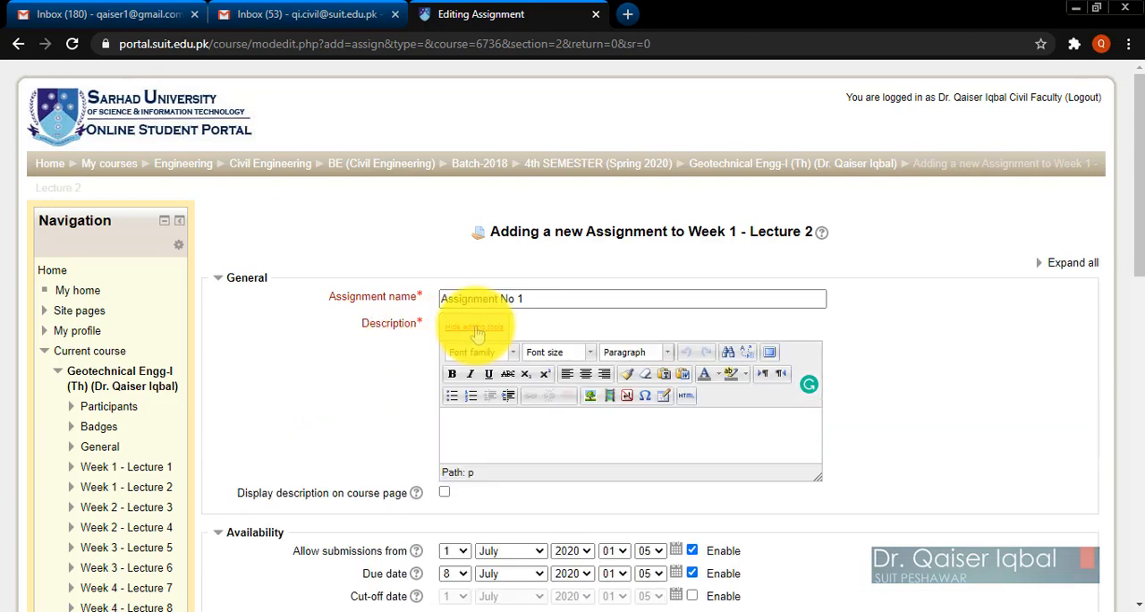
Place the cursor in the assignment's description and switch to the Word document Geotech-I AS#01.docx.
{"action": "scroll", "coordinate": [367, 364], "scroll_direction": "down", "scroll_amount": 2}
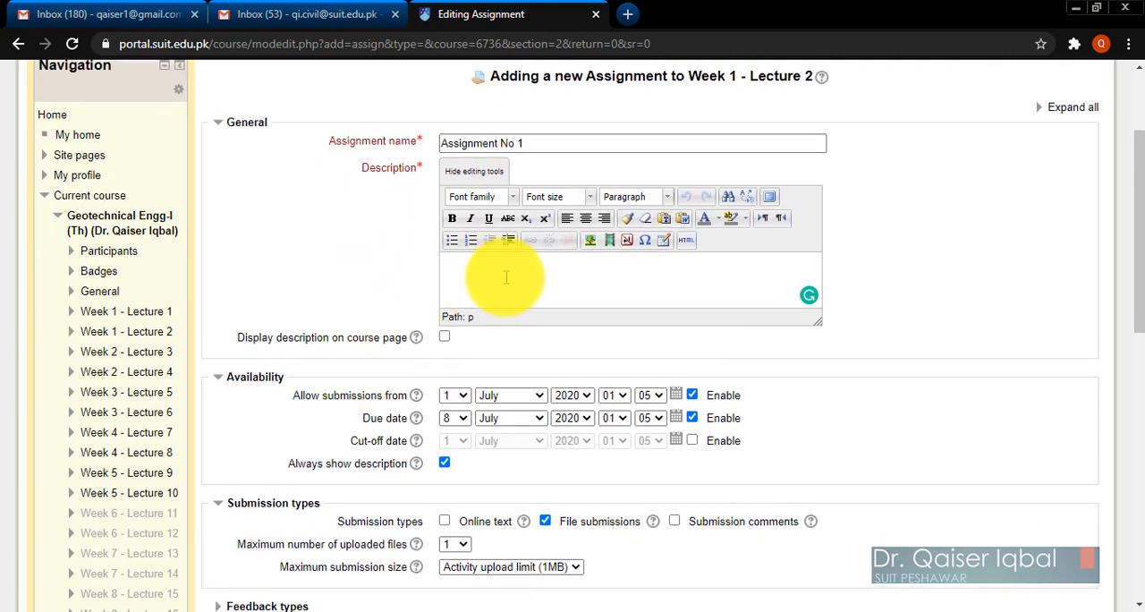
{"action": "left_click", "coordinate": [456, 276]}
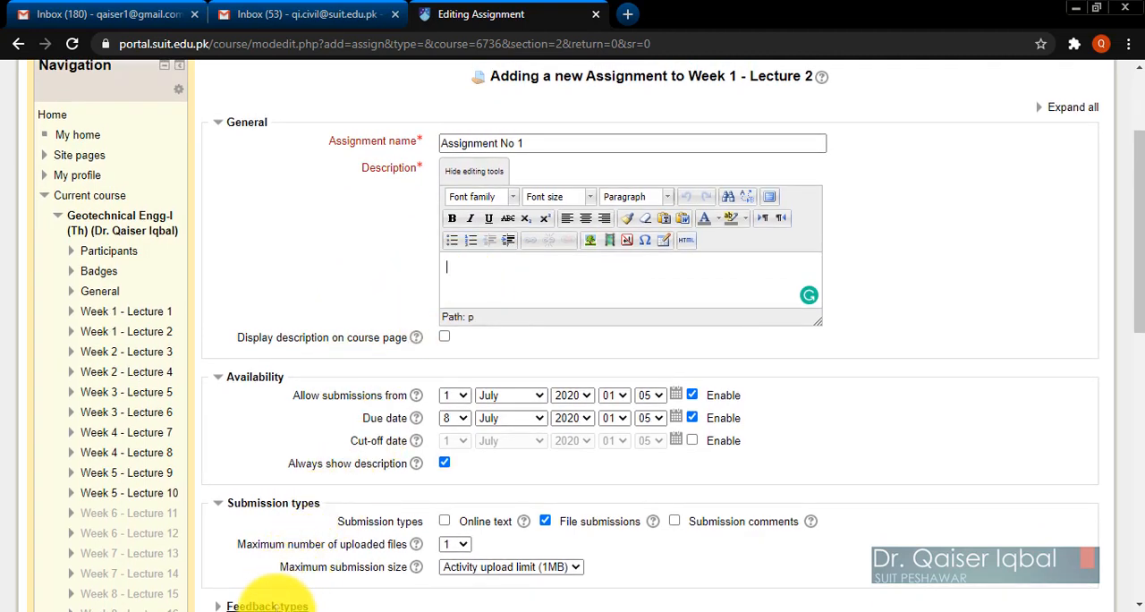
{"action": "left_click", "coordinate": [276, 611]}
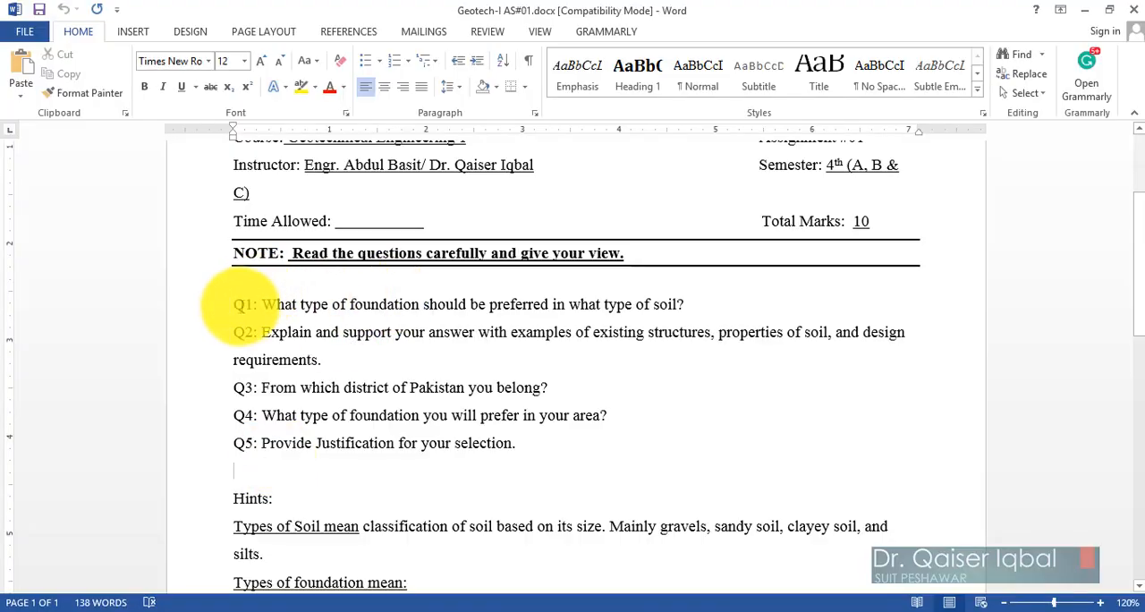
Read through questions Q1 to Q5, the hints and the foundation diagram in the assignment document.
{"action": "left_click_drag", "start_coordinate": [231, 304], "coordinate": [499, 431]}
{"action": "scroll", "coordinate": [501, 432], "scroll_direction": "up", "scroll_amount": 2}
{"action": "scroll", "coordinate": [501, 432], "scroll_direction": "up", "scroll_amount": 5}
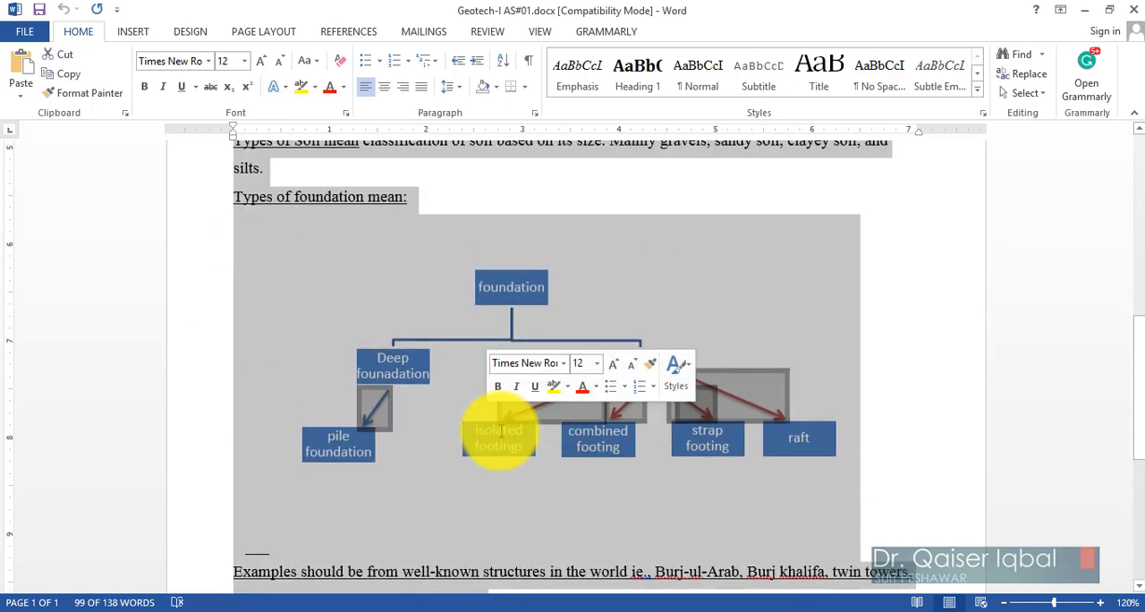
{"action": "scroll", "coordinate": [379, 358], "scroll_direction": "up", "scroll_amount": 3}
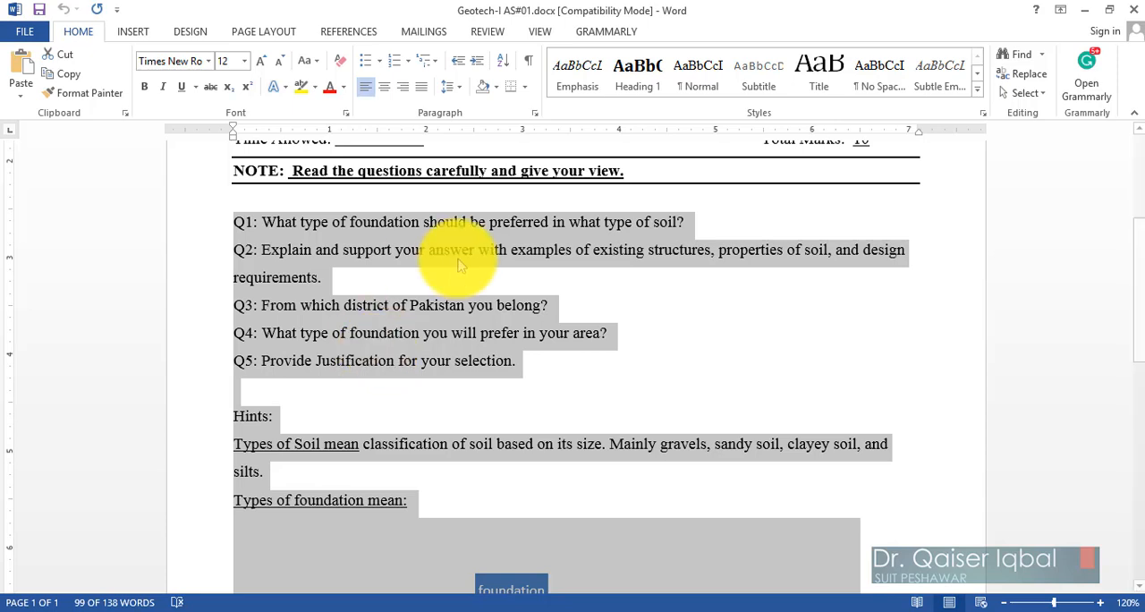
{"action": "left_click", "coordinate": [407, 293]}
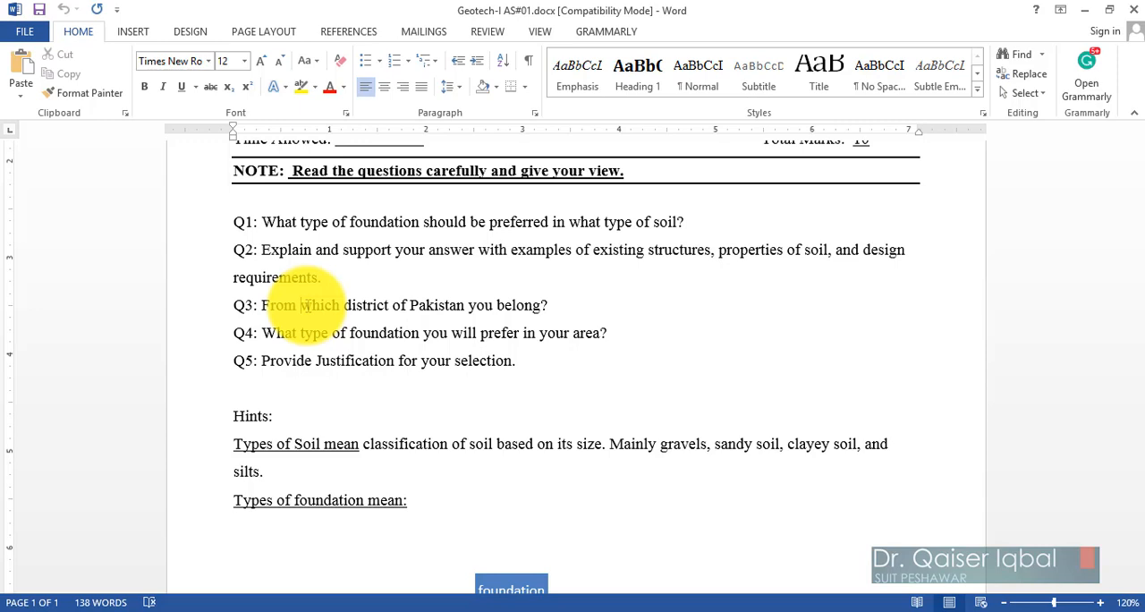
{"action": "left_click_drag", "start_coordinate": [516, 361], "coordinate": [231, 361]}
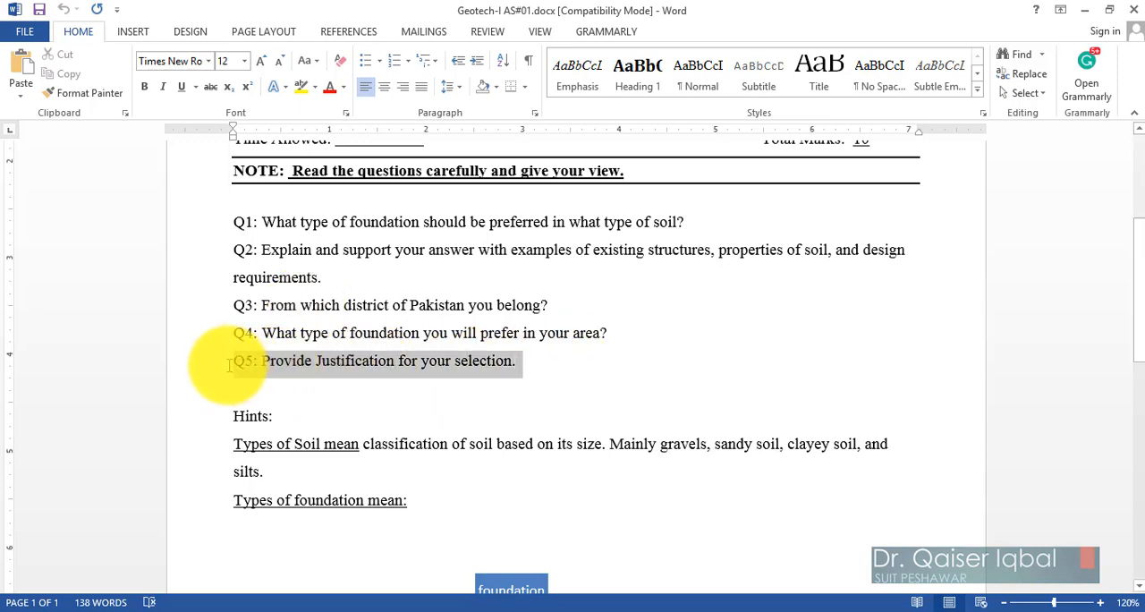
{"action": "left_click", "coordinate": [304, 394]}
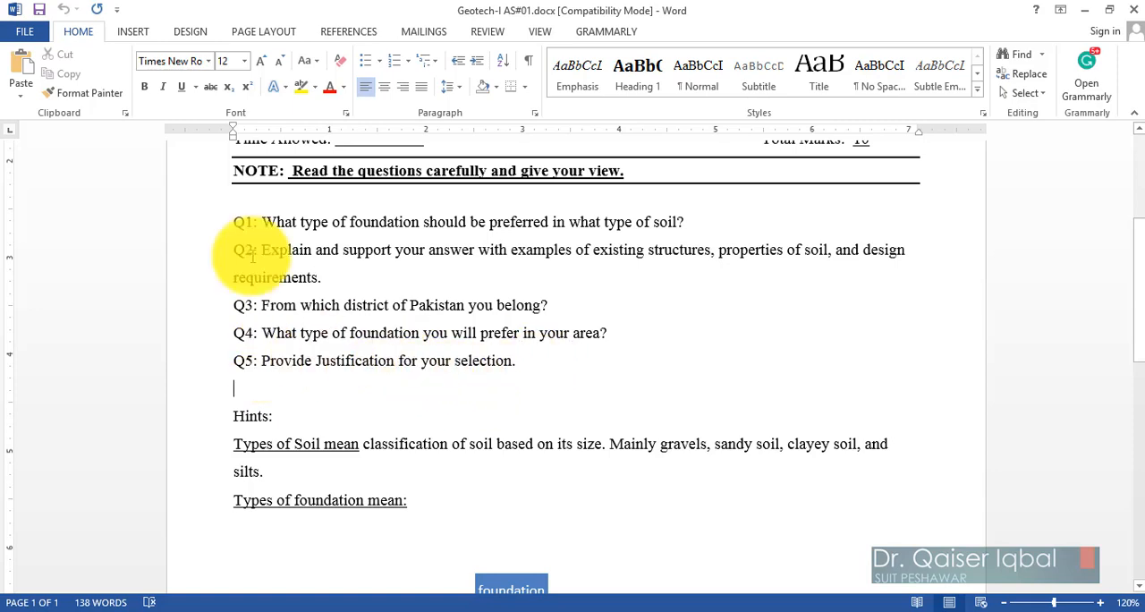
Copy everything from Q1 to the end of the Word document into the assignment description in Chrome.
{"action": "left_click_drag", "start_coordinate": [231, 221], "coordinate": [488, 491]}
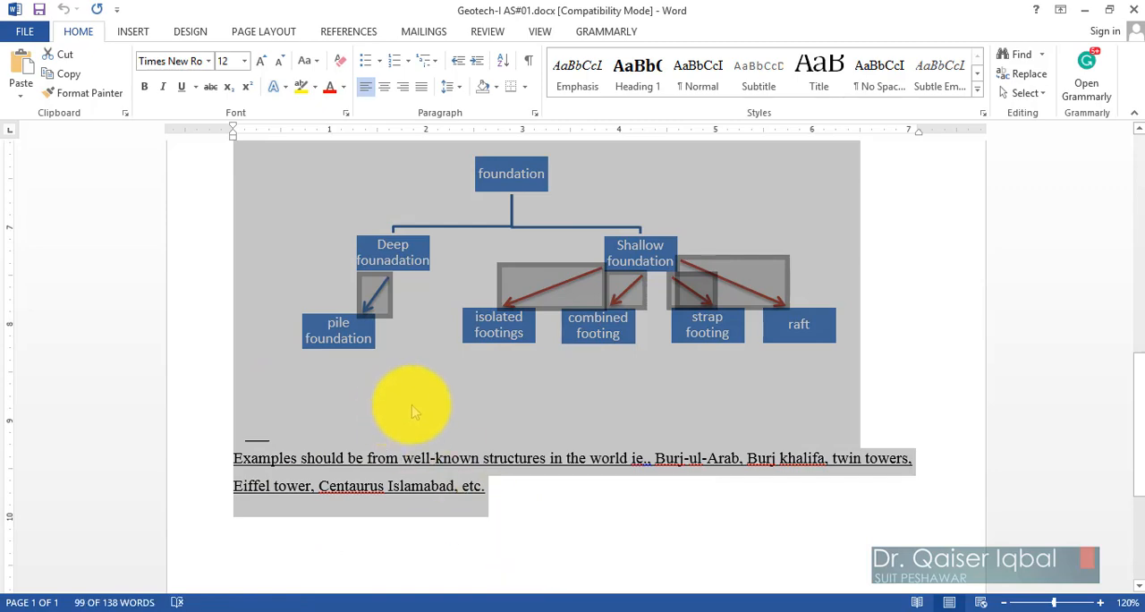
{"action": "scroll", "coordinate": [412, 403], "scroll_direction": "up", "scroll_amount": 5}
{"action": "scroll", "coordinate": [412, 407], "scroll_direction": "up", "scroll_amount": 4}
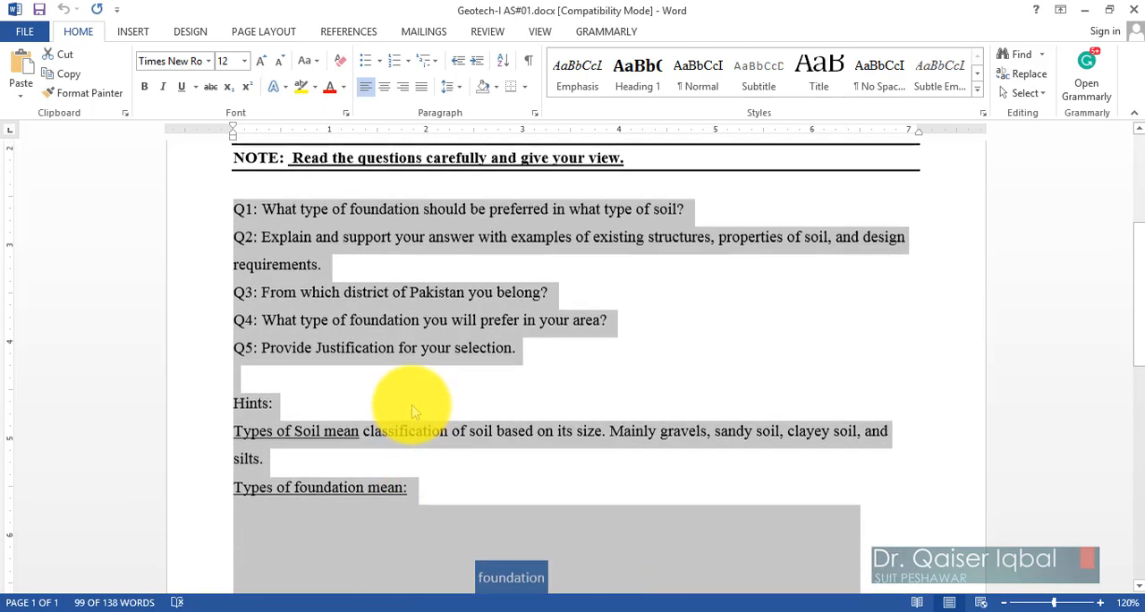
{"action": "left_click", "coordinate": [133, 611]}
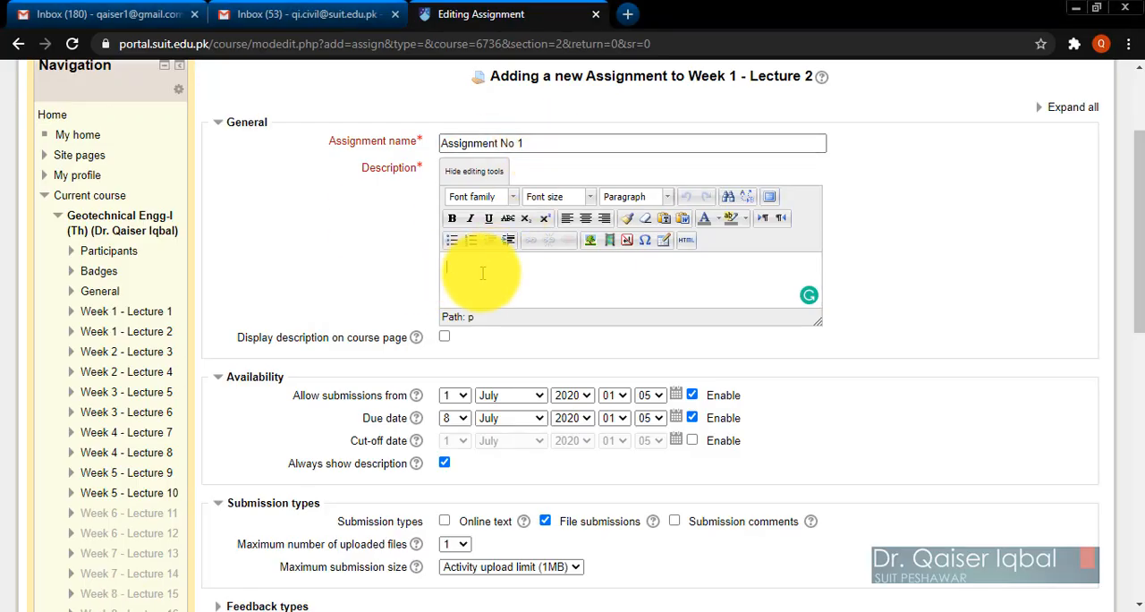
{"action": "type", "text": "Examples should be from well-known structures in the world ie., Burj-ul-Arab, Burj khalifa, twin towers, Eiffel tower, Centaurus Islamabad, etc."}
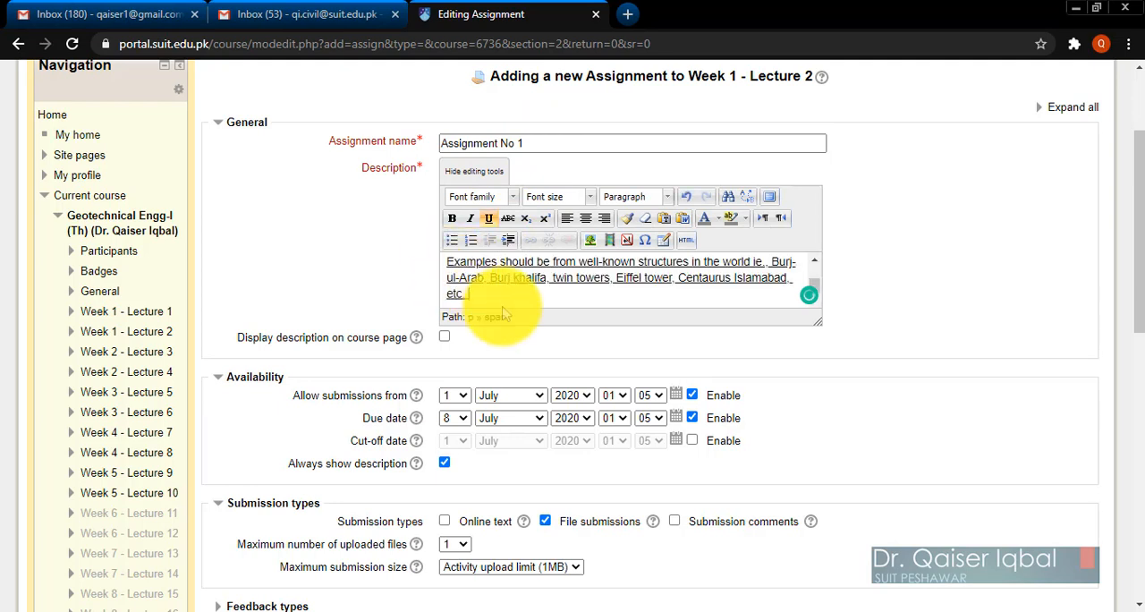
Check the pasted description text and add an empty line after its closing note about example structures.
{"action": "scroll", "coordinate": [649, 293], "scroll_direction": "down", "scroll_amount": 3}
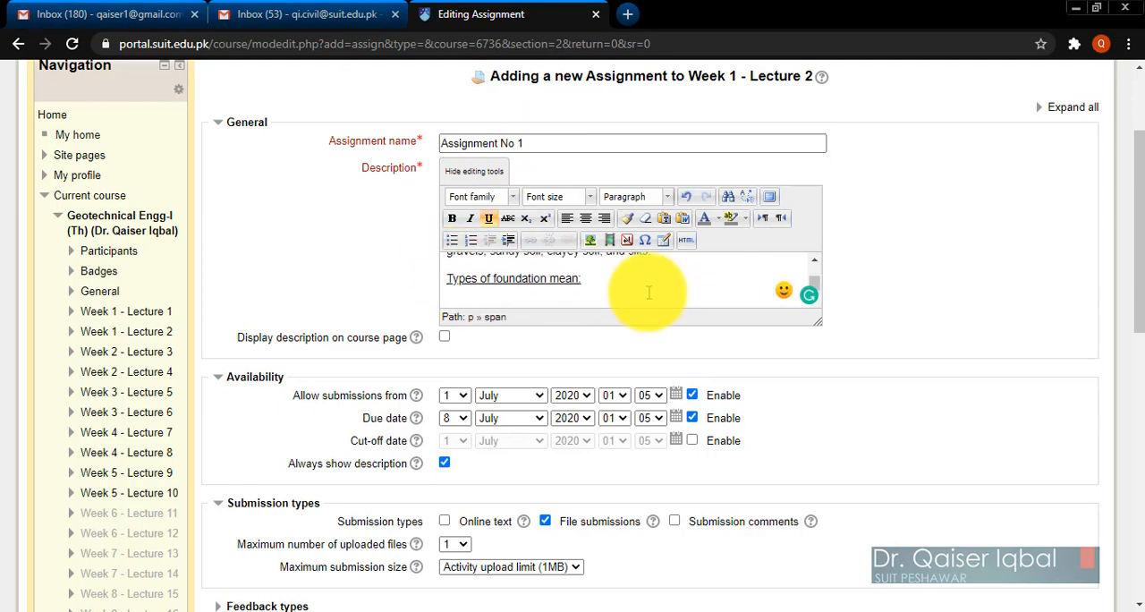
{"action": "scroll", "coordinate": [648, 293], "scroll_direction": "up", "scroll_amount": 3}
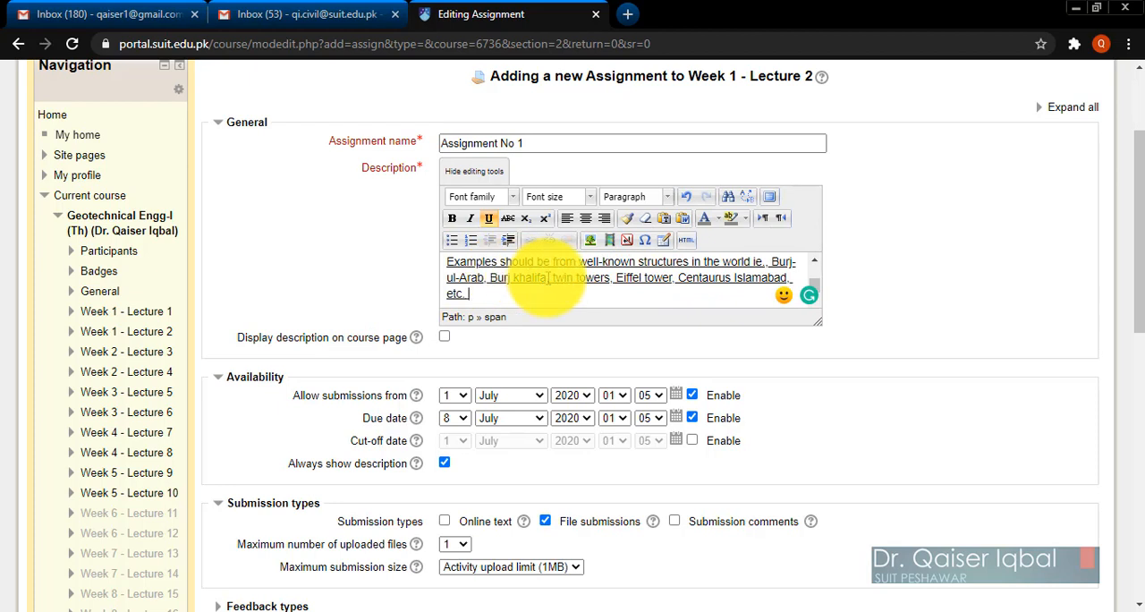
{"action": "scroll", "coordinate": [544, 268], "scroll_direction": "up", "scroll_amount": 2}
{"action": "scroll", "coordinate": [548, 280], "scroll_direction": "up", "scroll_amount": 1}
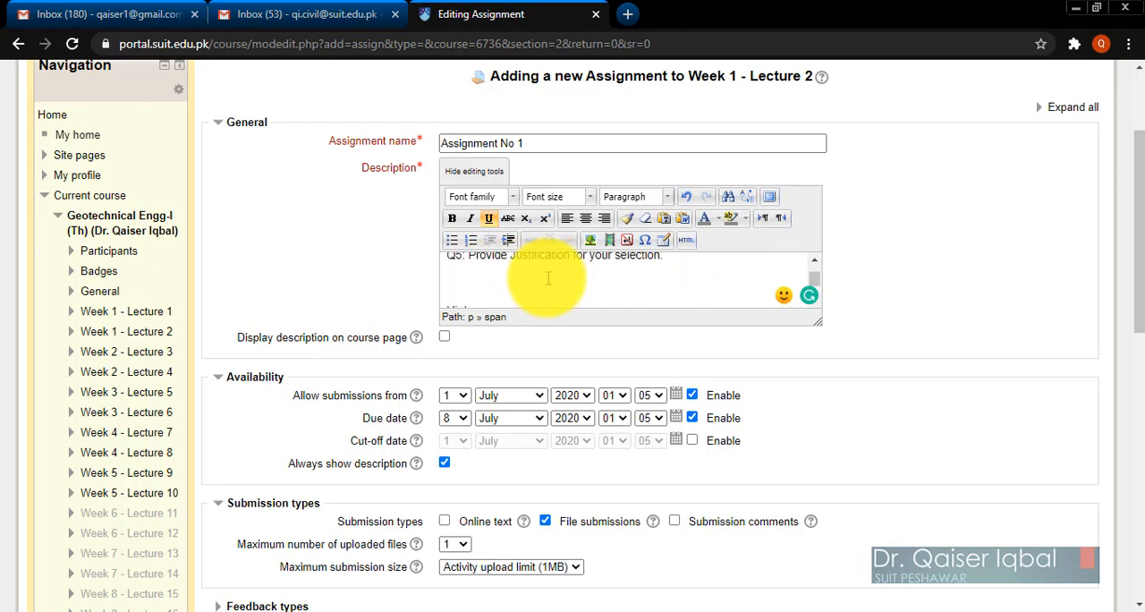
{"action": "scroll", "coordinate": [488, 285], "scroll_direction": "down", "scroll_amount": 2}
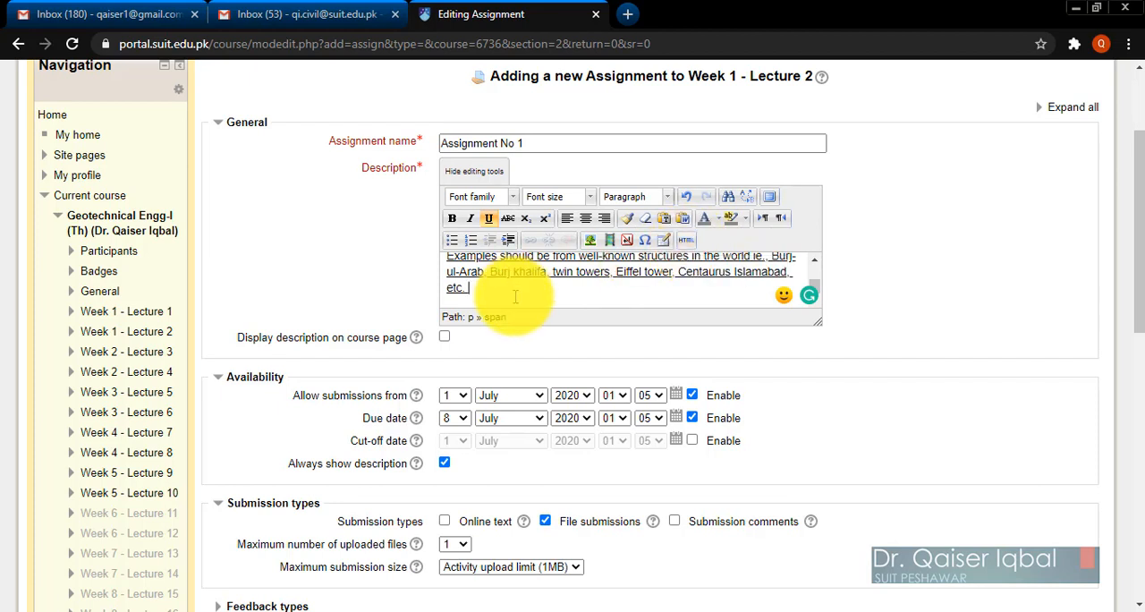
{"action": "scroll", "coordinate": [516, 296], "scroll_direction": "down", "scroll_amount": 2}
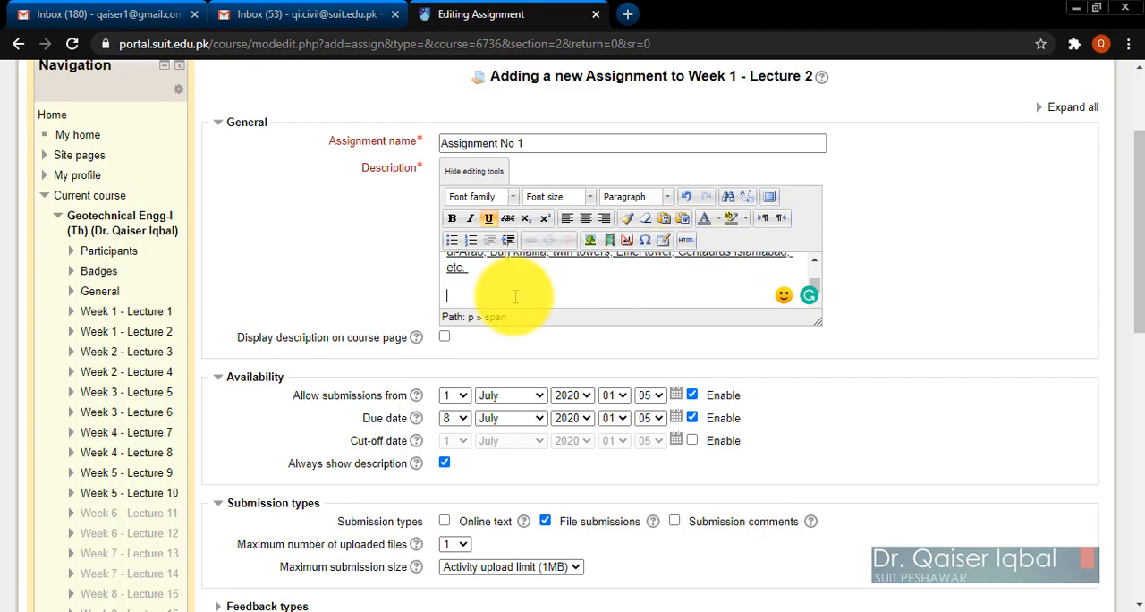
View the description's HTML source and close it without changes.
{"action": "left_click", "coordinate": [687, 242]}
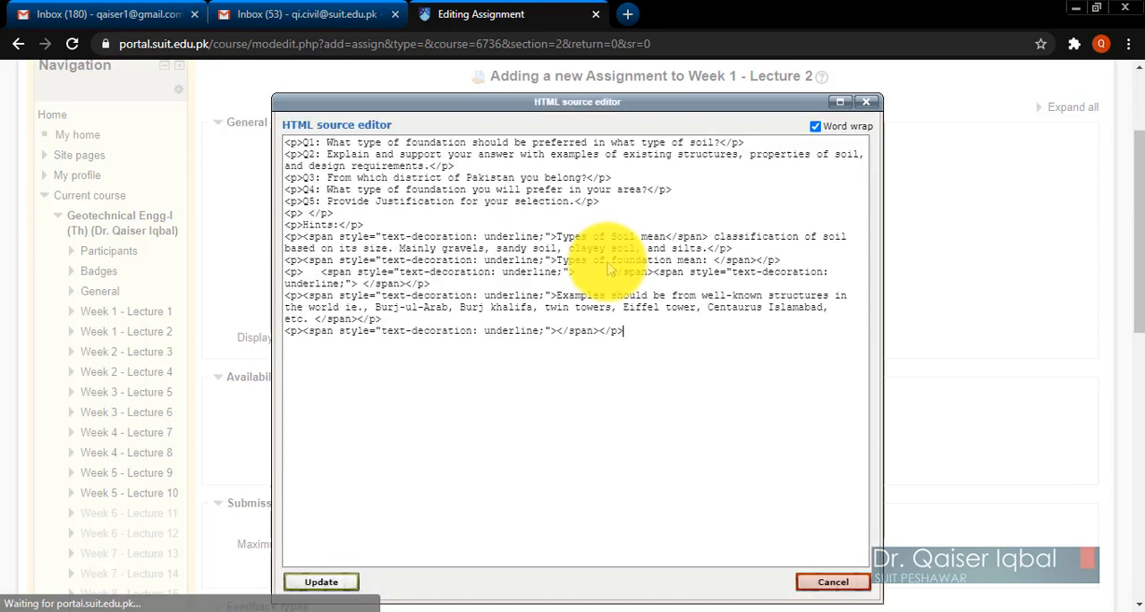
{"action": "left_click", "coordinate": [538, 378]}
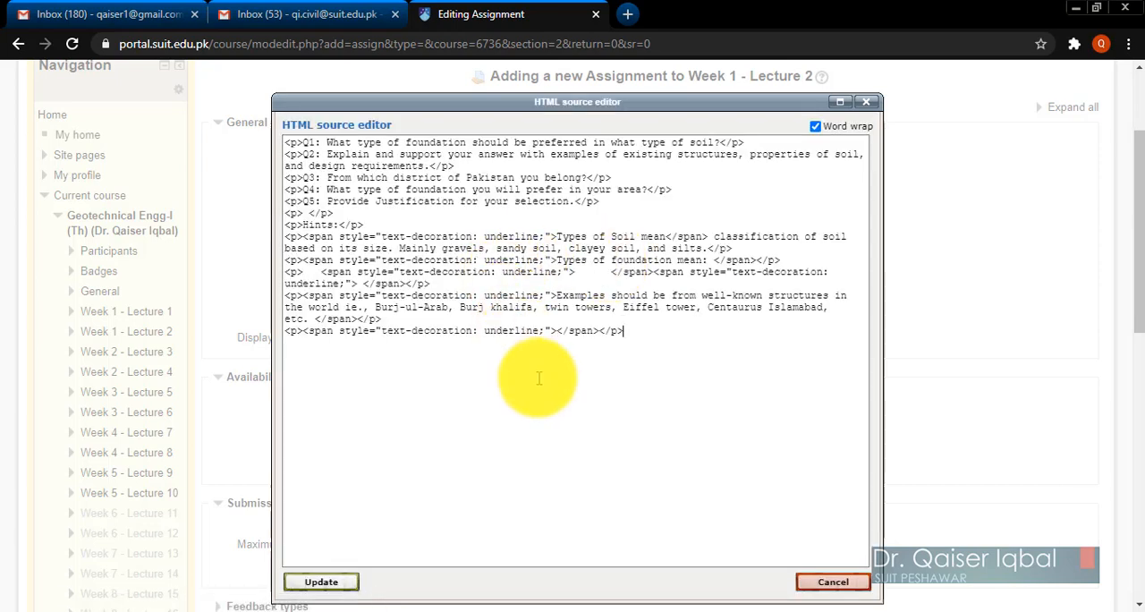
{"action": "left_click", "coordinate": [833, 583]}
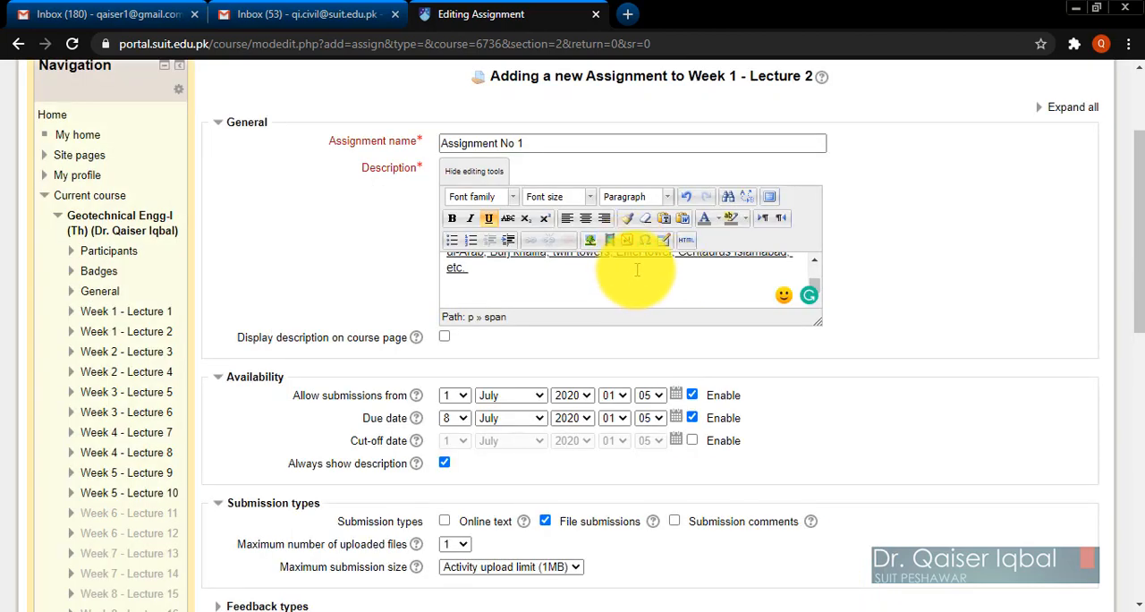
Start inserting an image at the end of the description and choose F types.jpg from the Desktop as the upload file.
{"action": "left_click", "coordinate": [592, 241]}
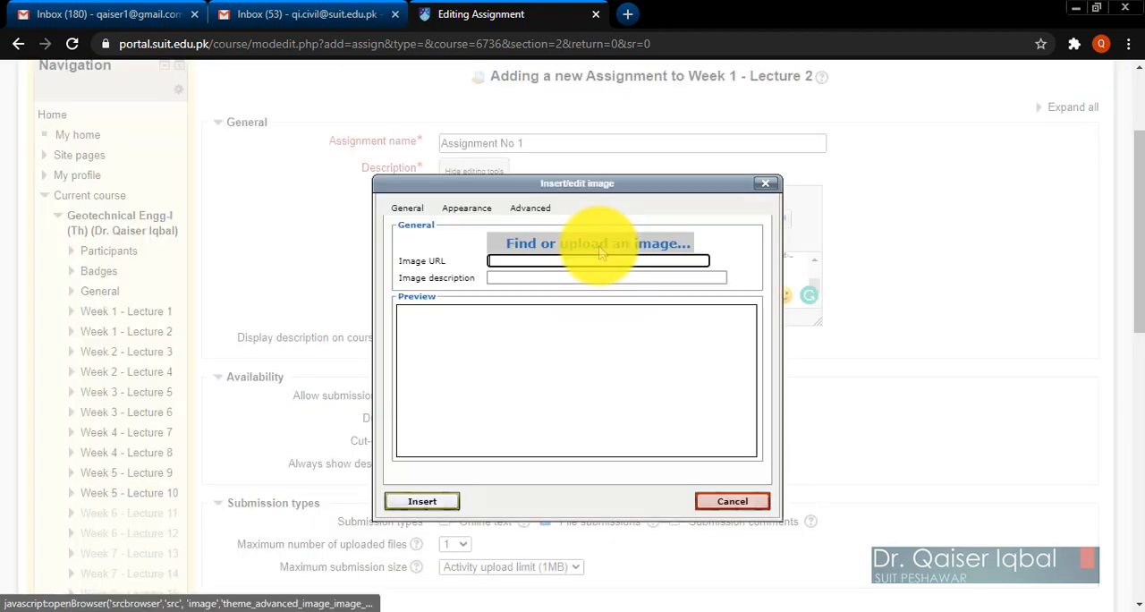
{"action": "left_click", "coordinate": [765, 183]}
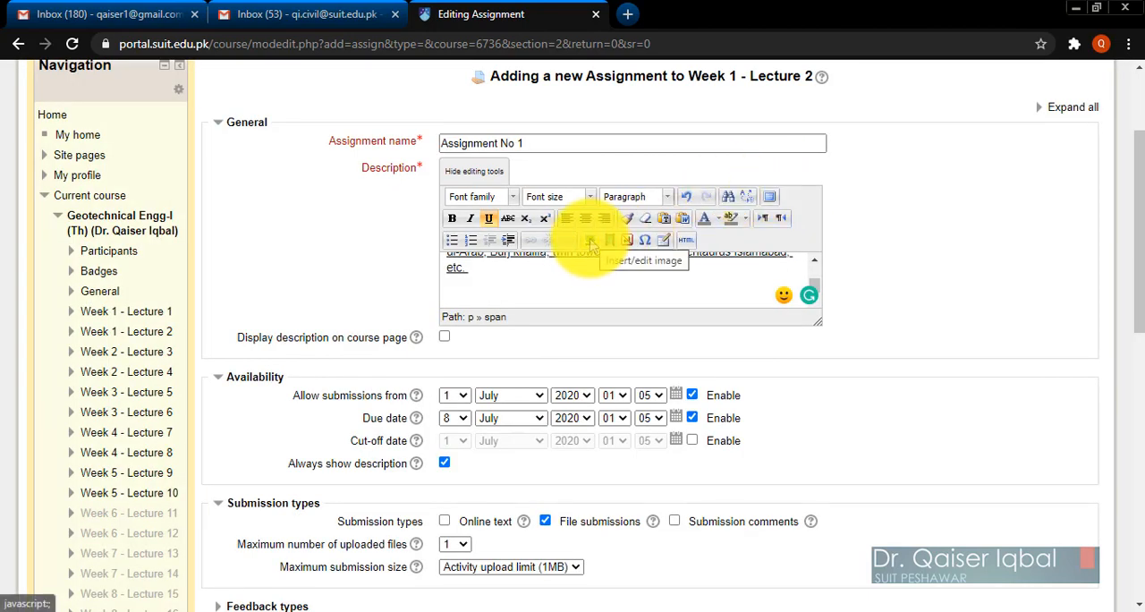
{"action": "left_click", "coordinate": [592, 240]}
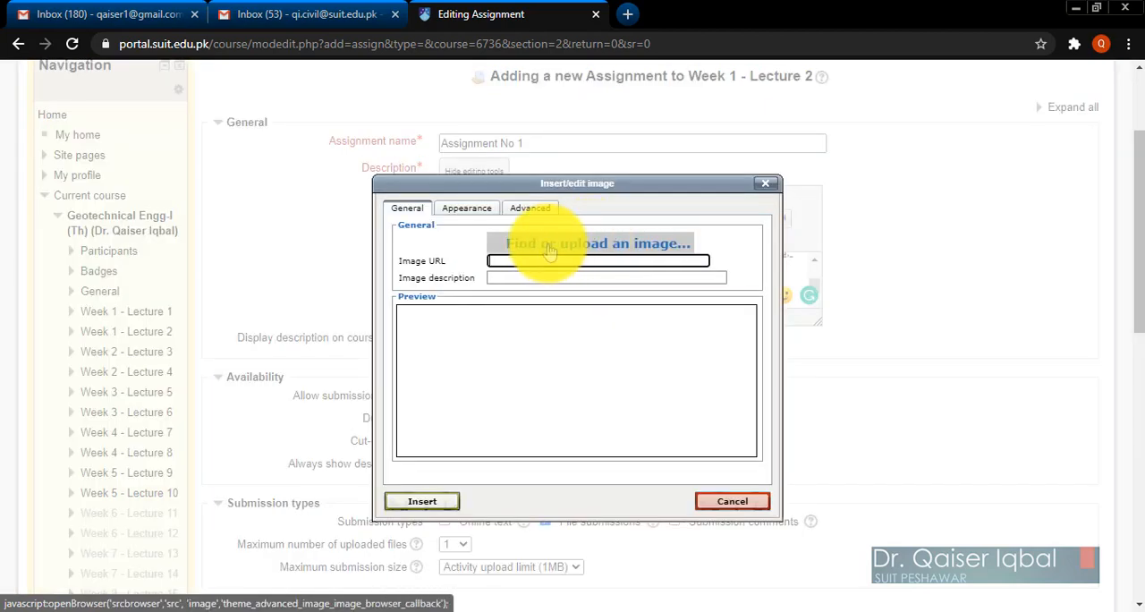
{"action": "left_click", "coordinate": [549, 253]}
{"action": "left_click", "coordinate": [267, 158]}
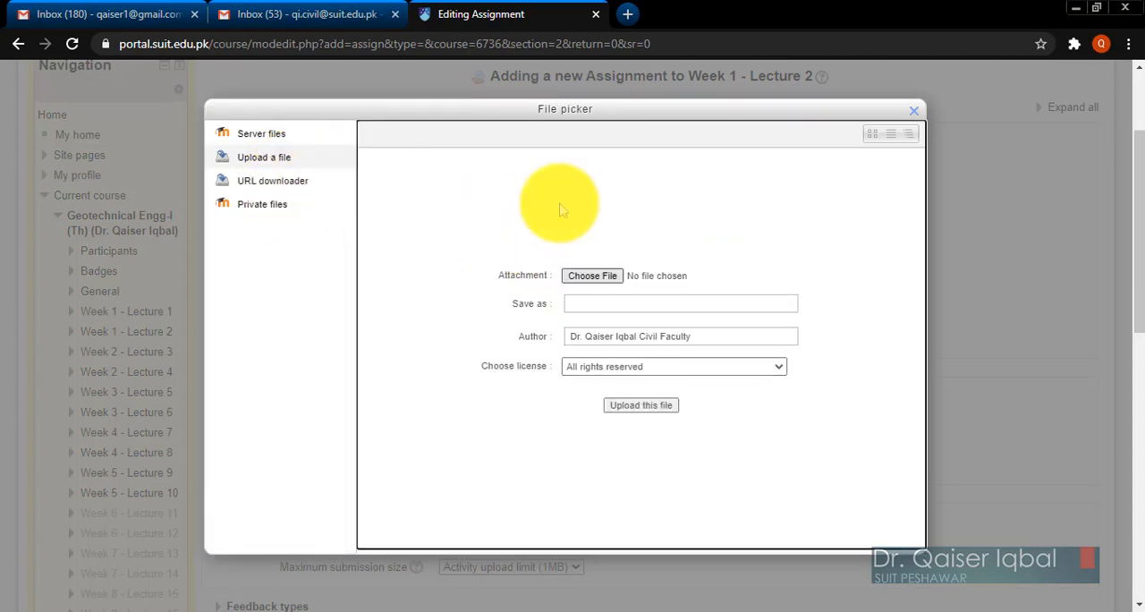
{"action": "left_click", "coordinate": [588, 279]}
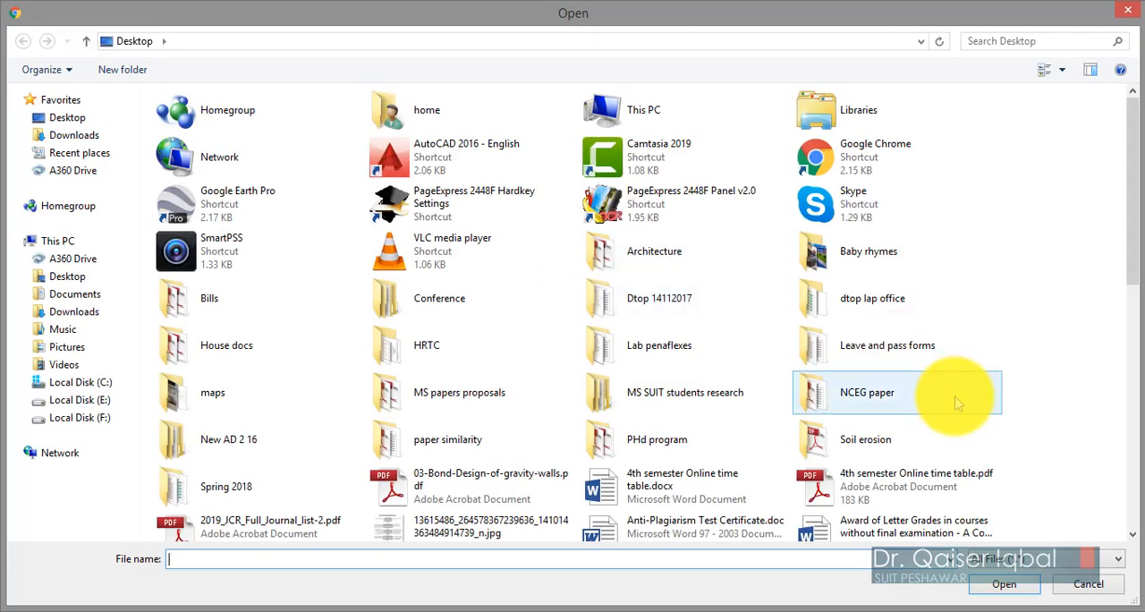
{"action": "scroll", "coordinate": [956, 404], "scroll_direction": "down", "scroll_amount": 3}
{"action": "scroll", "coordinate": [956, 404], "scroll_direction": "down", "scroll_amount": 2}
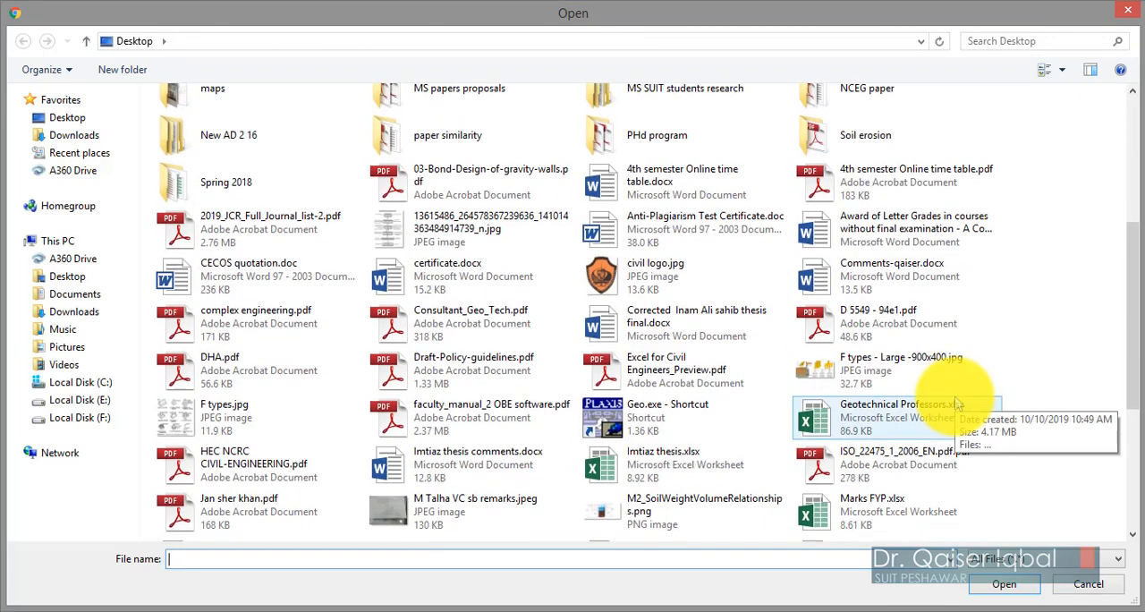
{"action": "scroll", "coordinate": [956, 405], "scroll_direction": "down", "scroll_amount": 1}
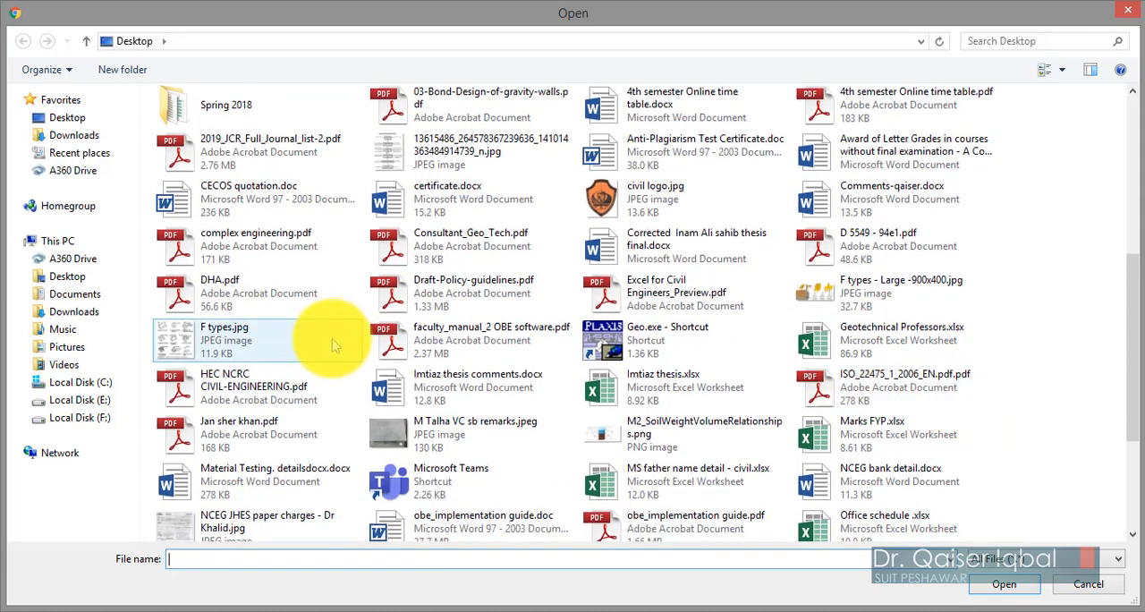
{"action": "left_click", "coordinate": [237, 351]}
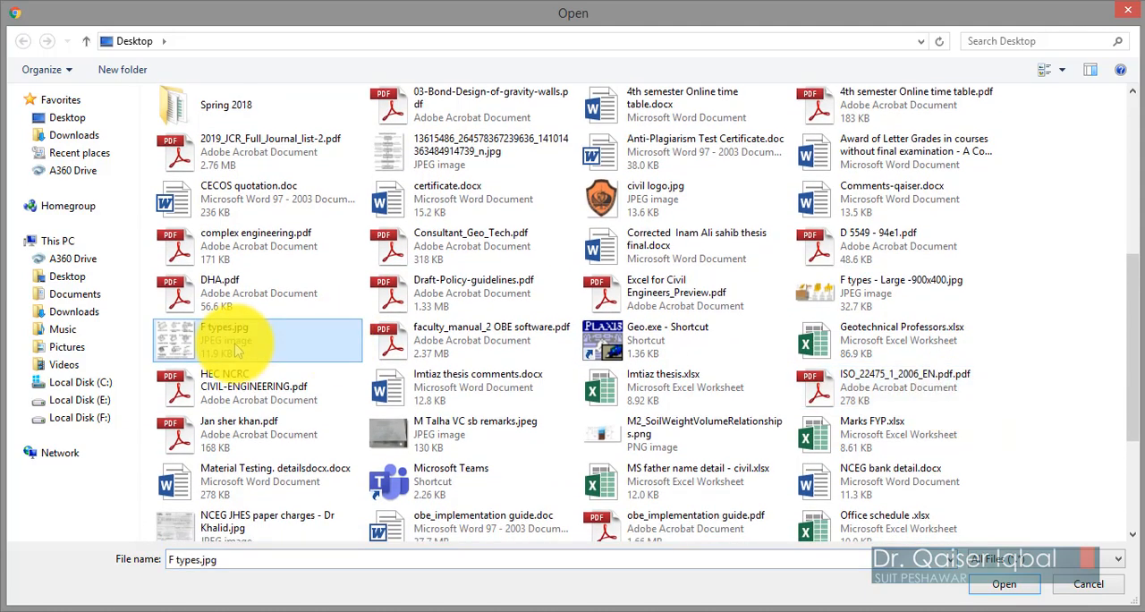
{"action": "left_click", "coordinate": [1018, 584]}
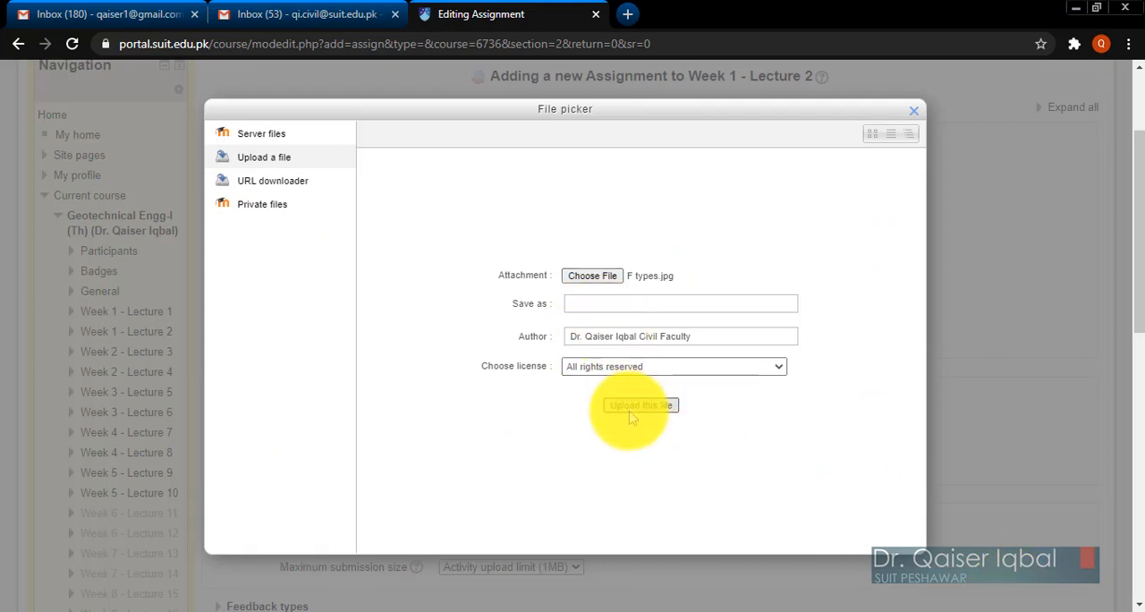
Set the image's save-as name to "Foundation types" and upload it.
{"action": "left_click", "coordinate": [582, 309]}
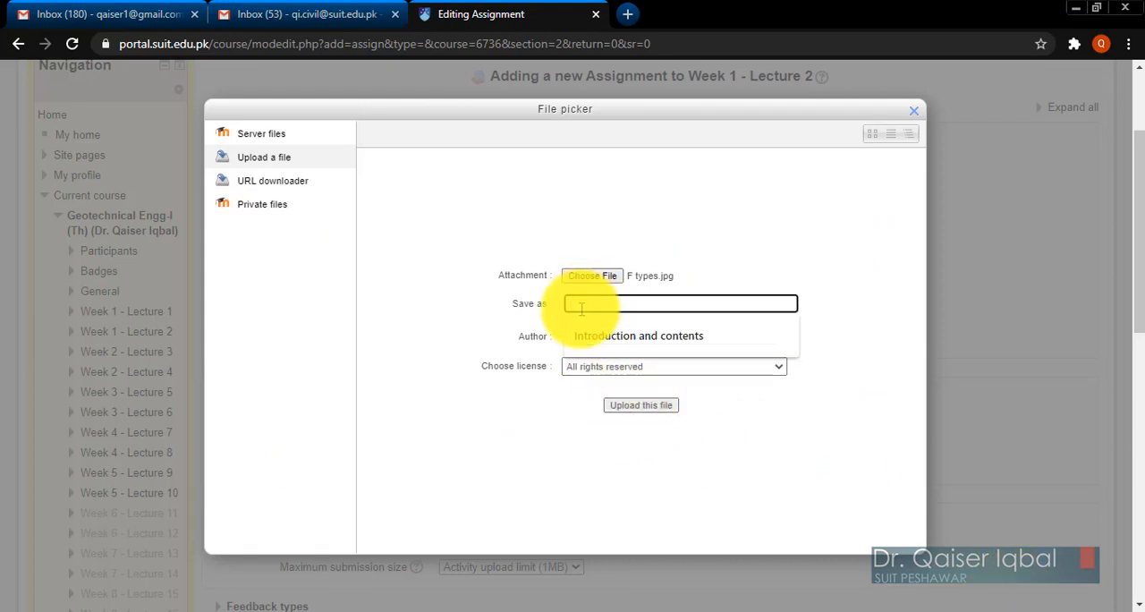
{"action": "type", "text": "Foundation types"}
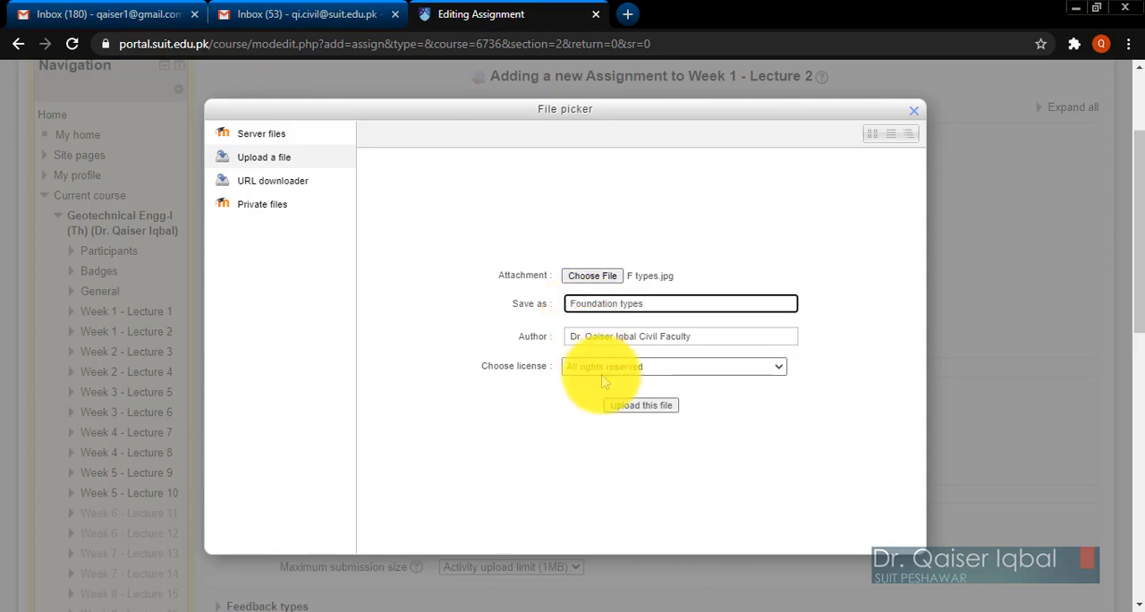
{"action": "left_click", "coordinate": [641, 405]}
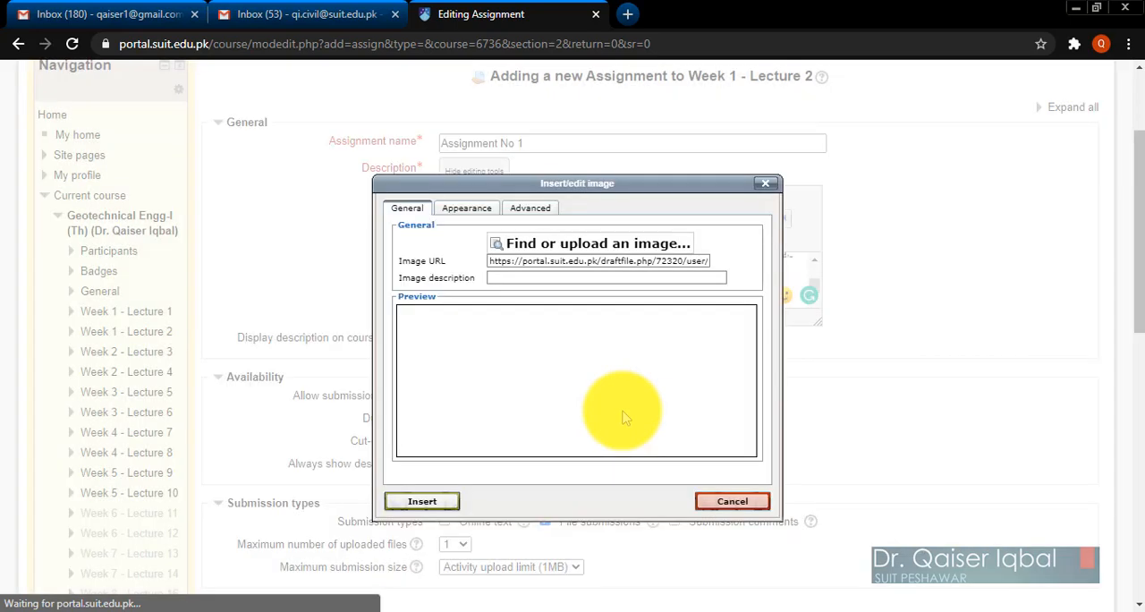
Describe the uploaded image as "Assignment image" and insert it into the assignment description.
{"action": "left_click", "coordinate": [503, 280]}
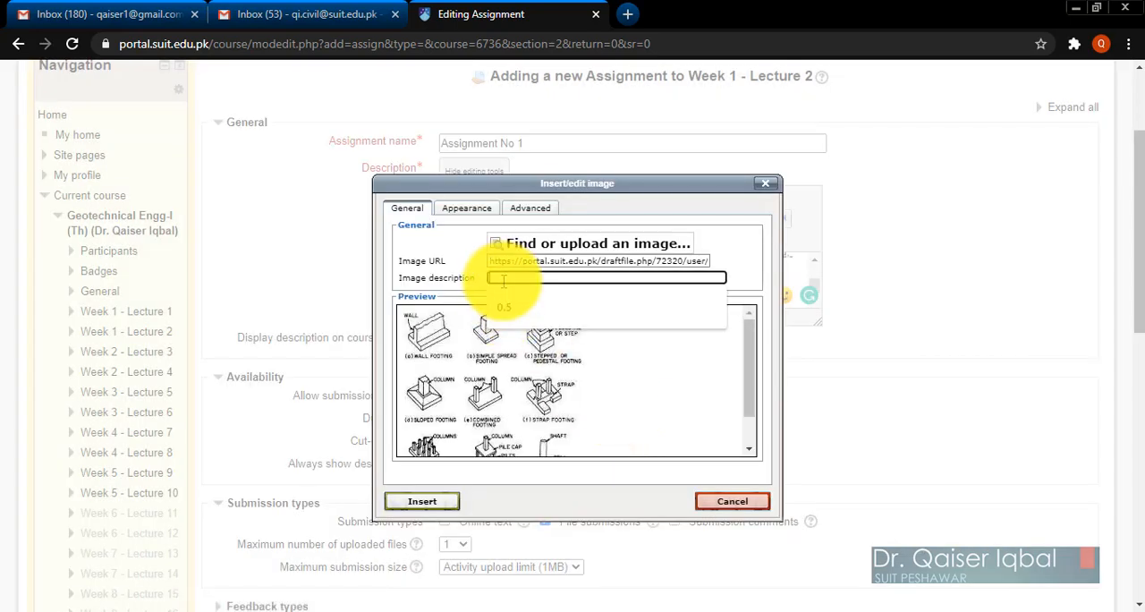
{"action": "type", "text": "Assignment image"}
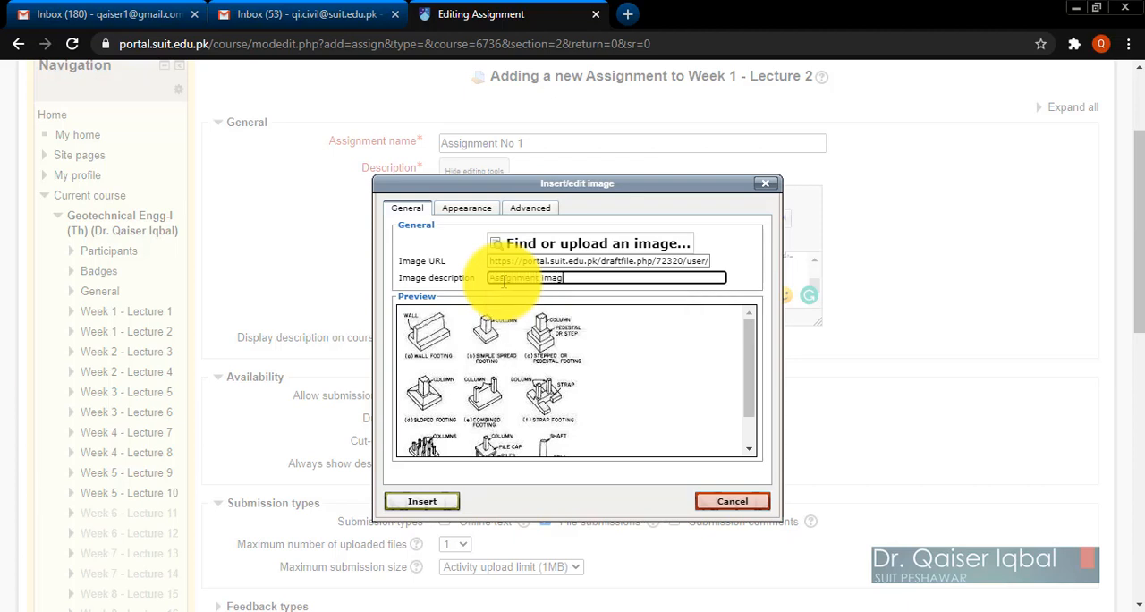
{"action": "left_click", "coordinate": [417, 500]}
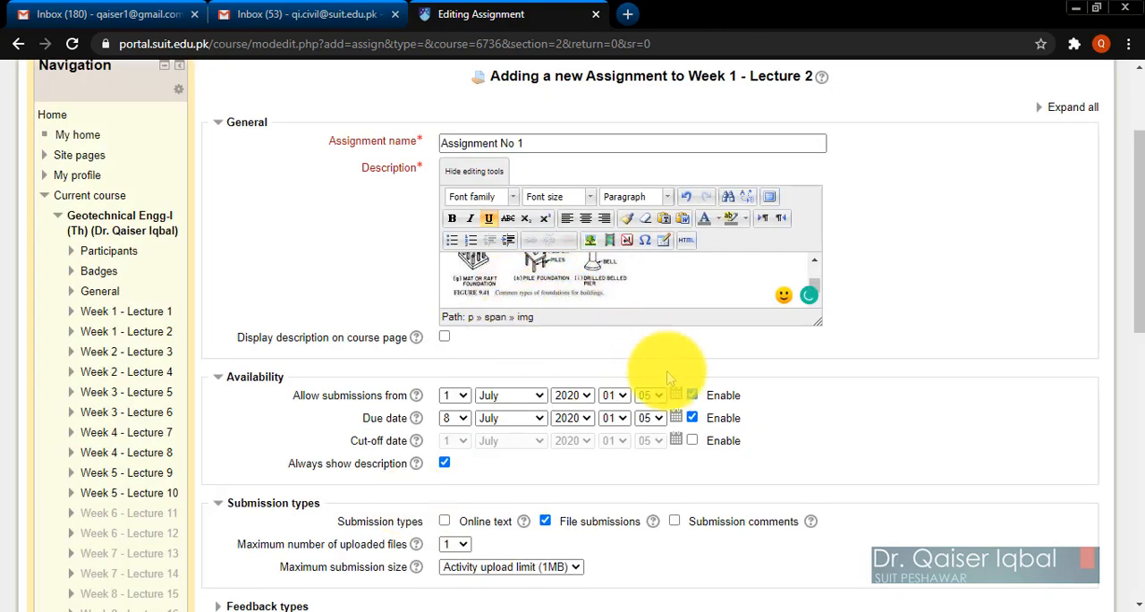
Enlarge the description editor and review the assignment questions, hints and inserted foundation image.
{"action": "scroll", "coordinate": [930, 425], "scroll_direction": "down", "scroll_amount": 1}
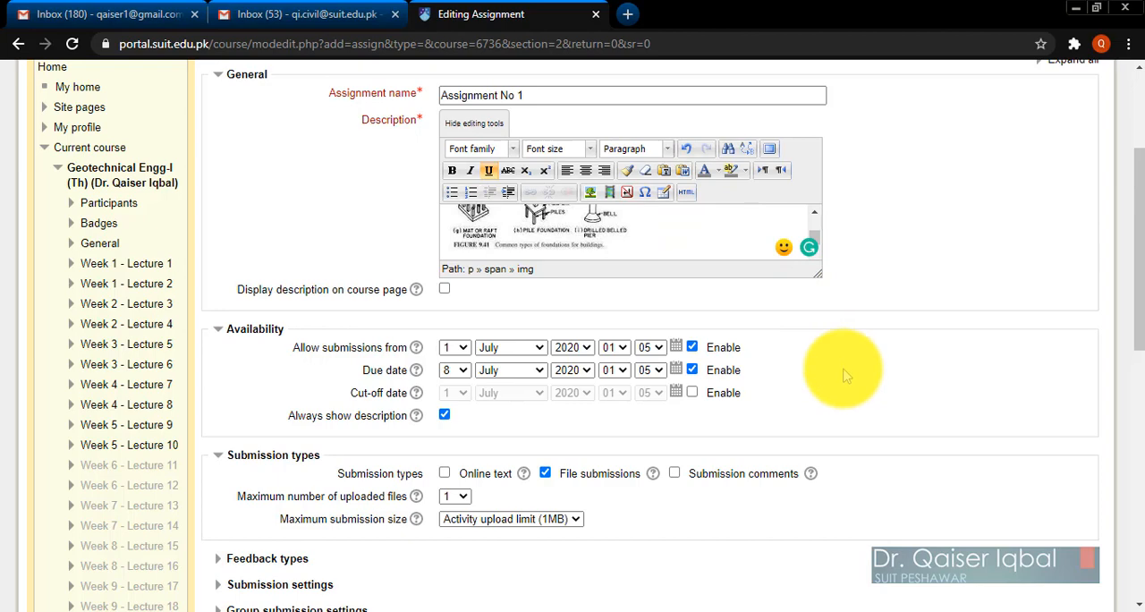
{"action": "scroll", "coordinate": [846, 376], "scroll_direction": "down", "scroll_amount": 1}
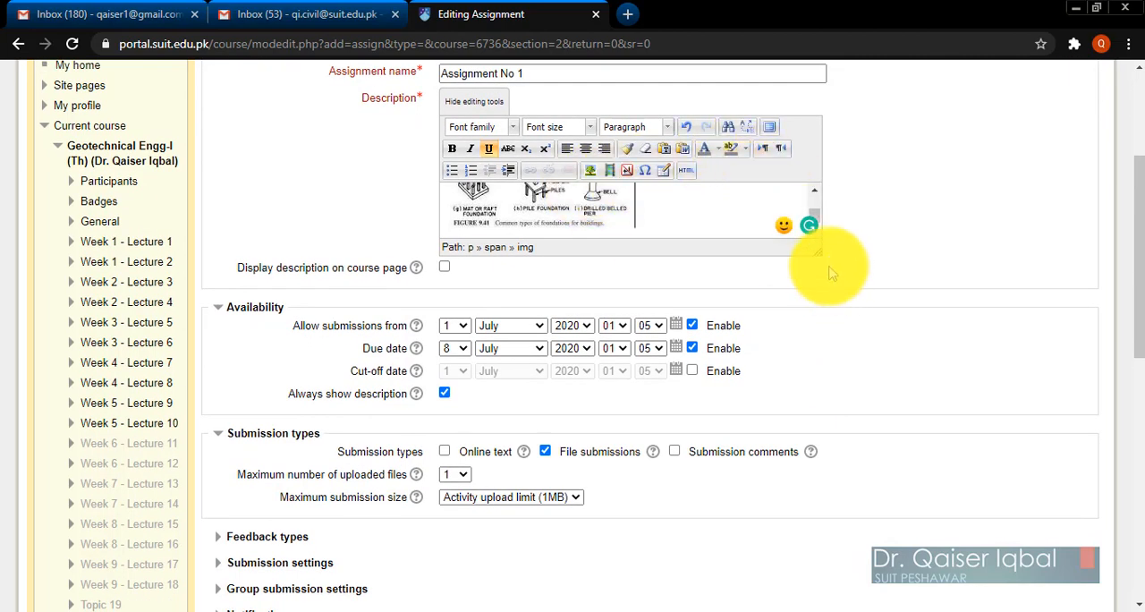
{"action": "left_click_drag", "start_coordinate": [815, 251], "coordinate": [1080, 571]}
{"action": "scroll", "coordinate": [744, 387], "scroll_direction": "up", "scroll_amount": 3}
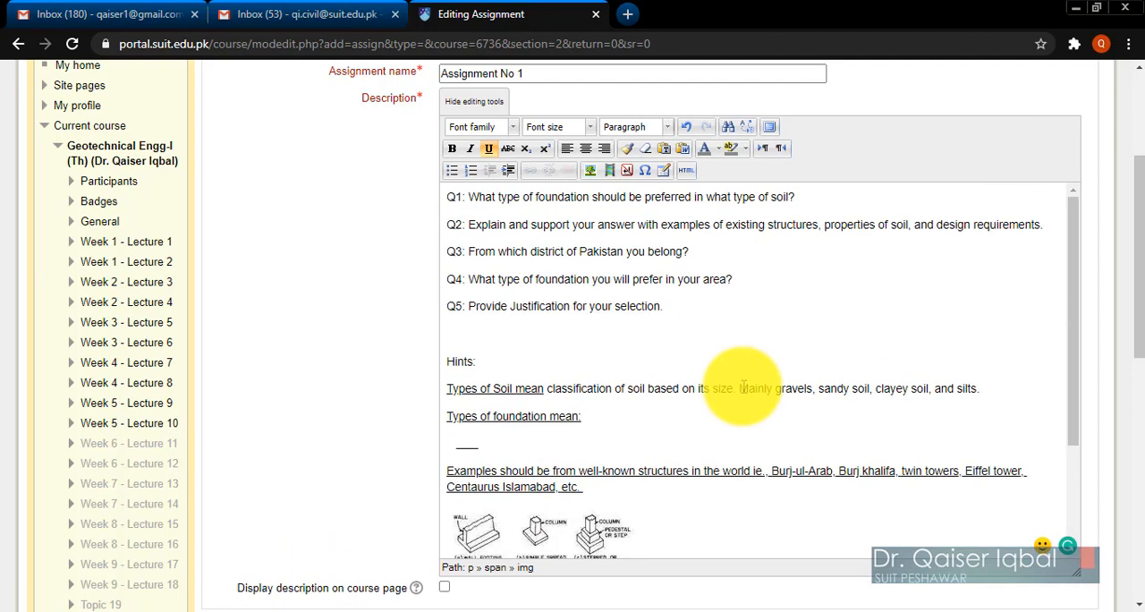
{"action": "scroll", "coordinate": [737, 379], "scroll_direction": "down", "scroll_amount": 2}
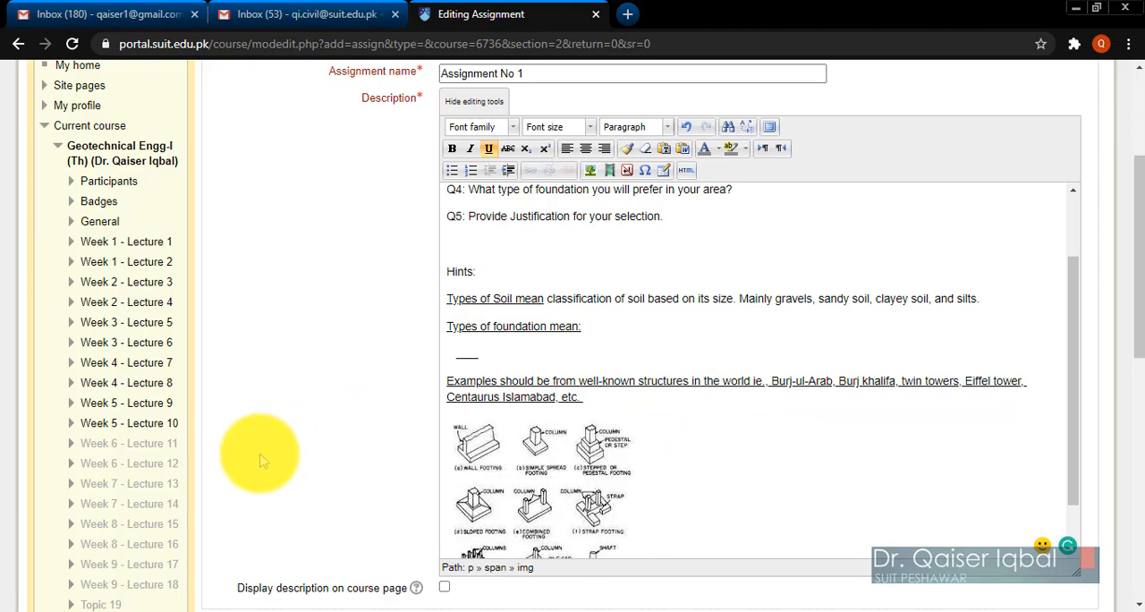
Expand all the settings sections of the new assignment form.
{"action": "scroll", "coordinate": [259, 461], "scroll_direction": "down", "scroll_amount": 5}
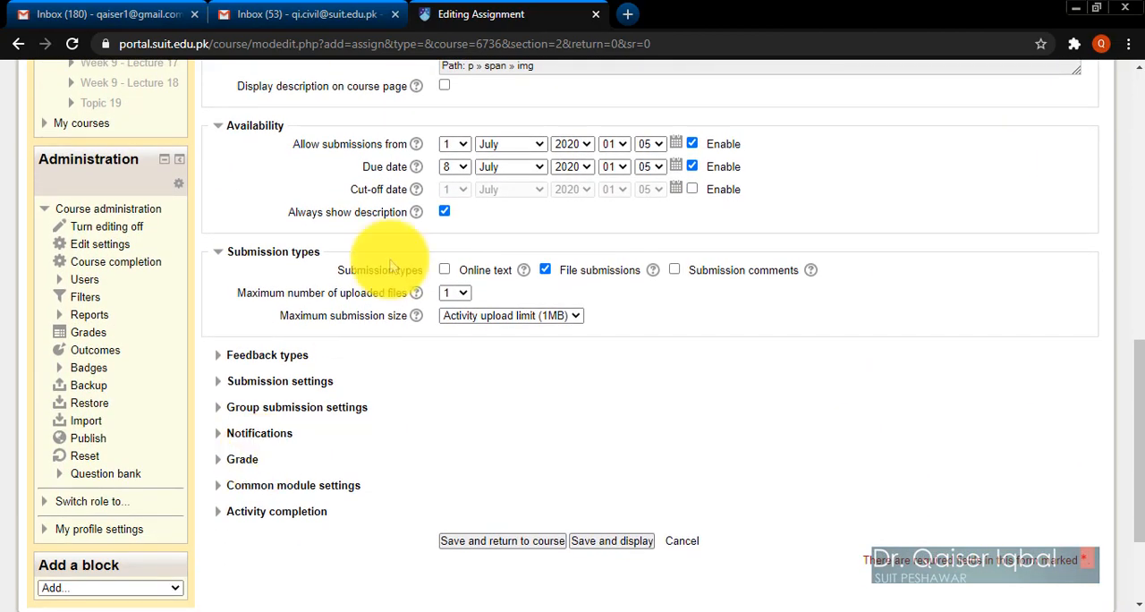
{"action": "scroll", "coordinate": [992, 300], "scroll_direction": "up", "scroll_amount": 10}
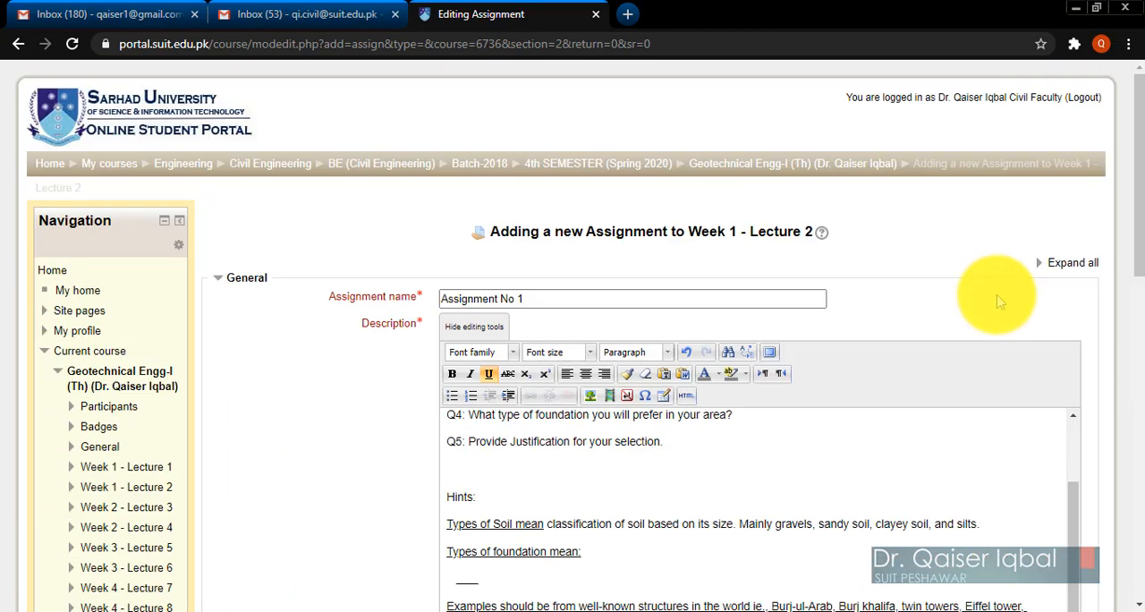
{"action": "left_click", "coordinate": [1069, 264]}
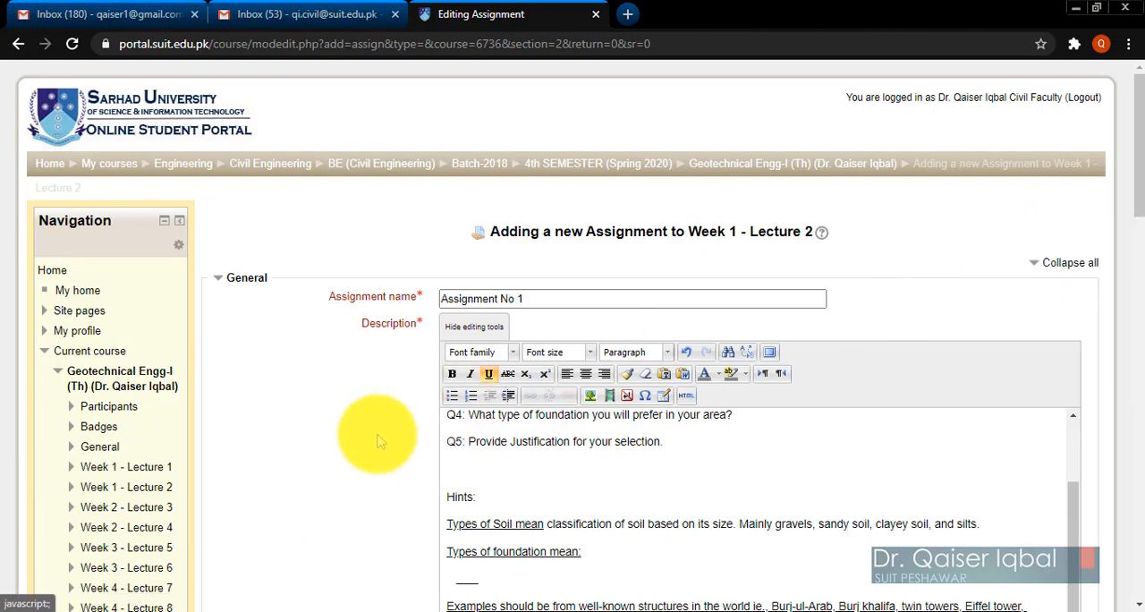
Choose 1 as the day from which submissions are allowed in the assignment's availability settings.
{"action": "scroll", "coordinate": [371, 460], "scroll_direction": "down", "scroll_amount": 10}
{"action": "scroll", "coordinate": [367, 463], "scroll_direction": "down", "scroll_amount": 1}
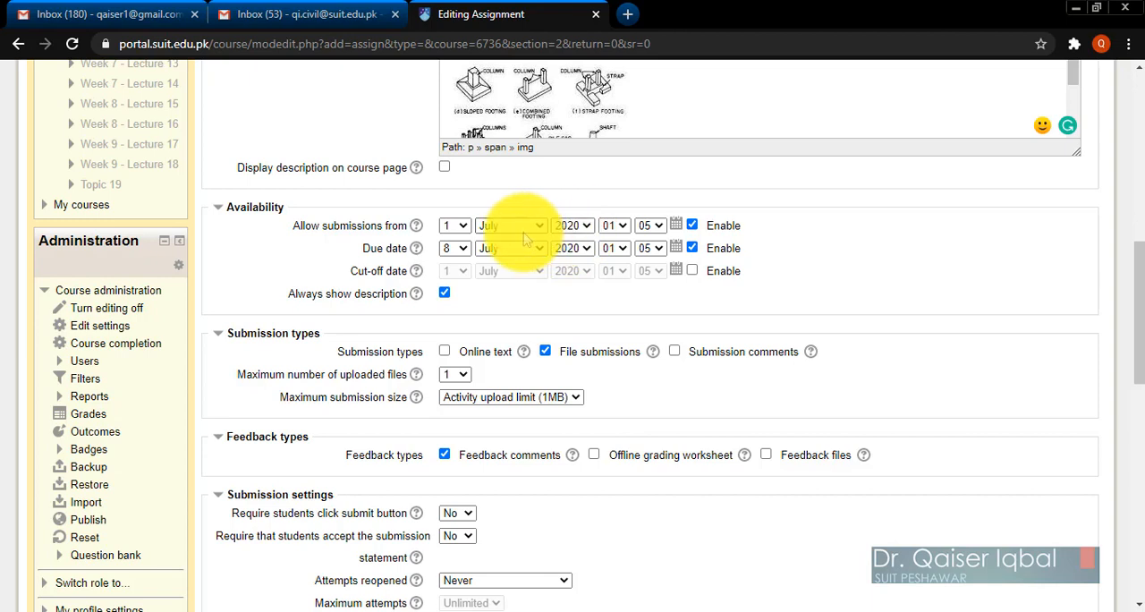
{"action": "left_click", "coordinate": [454, 227]}
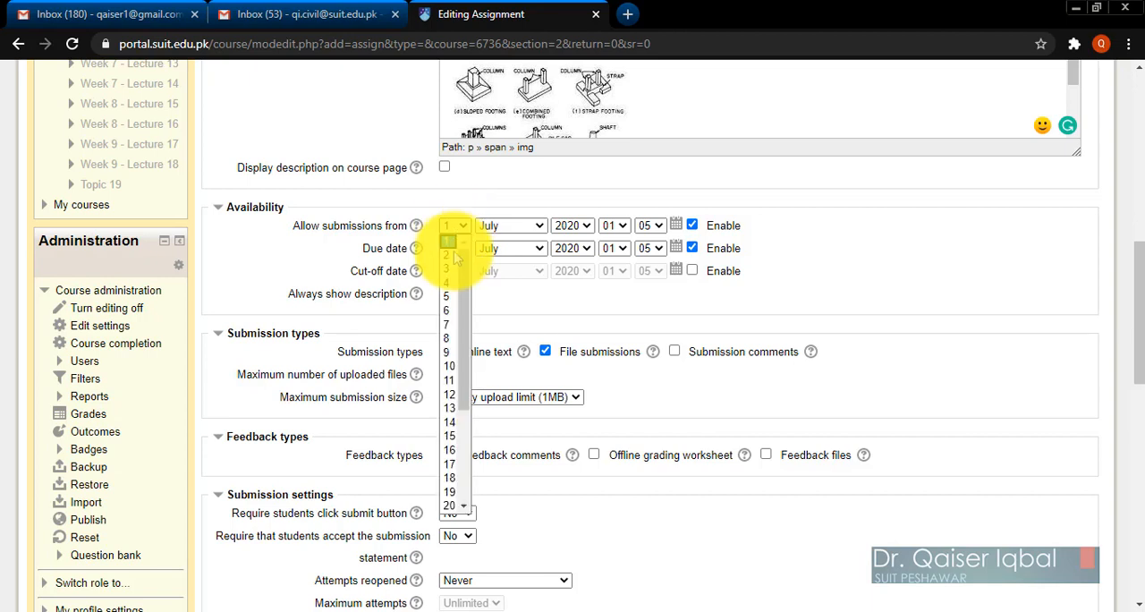
{"action": "left_click", "coordinate": [449, 240]}
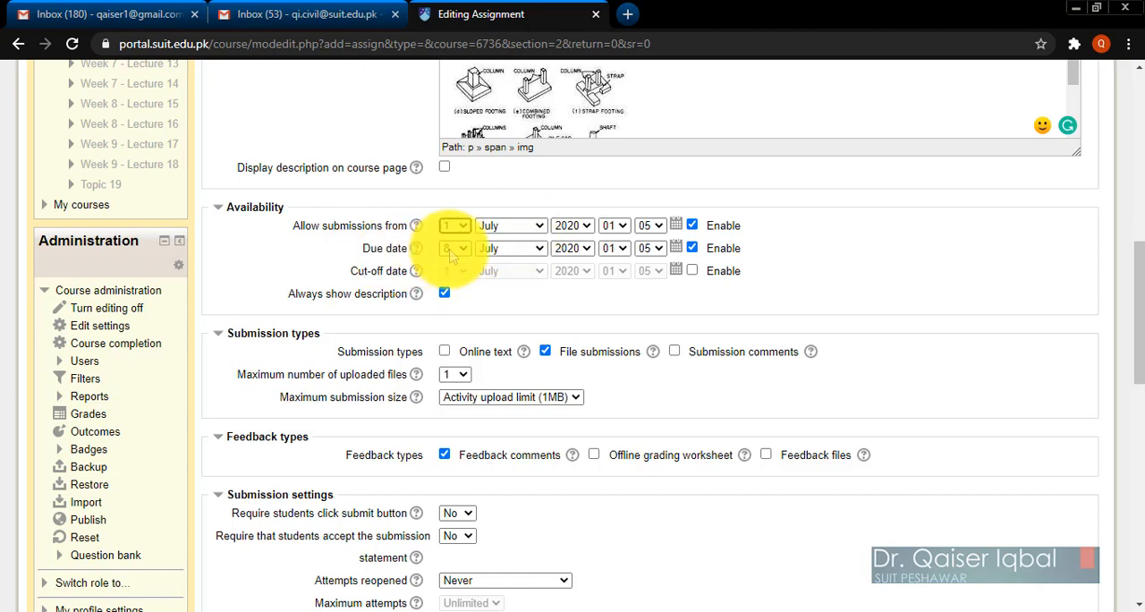
{"action": "left_click", "coordinate": [882, 309]}
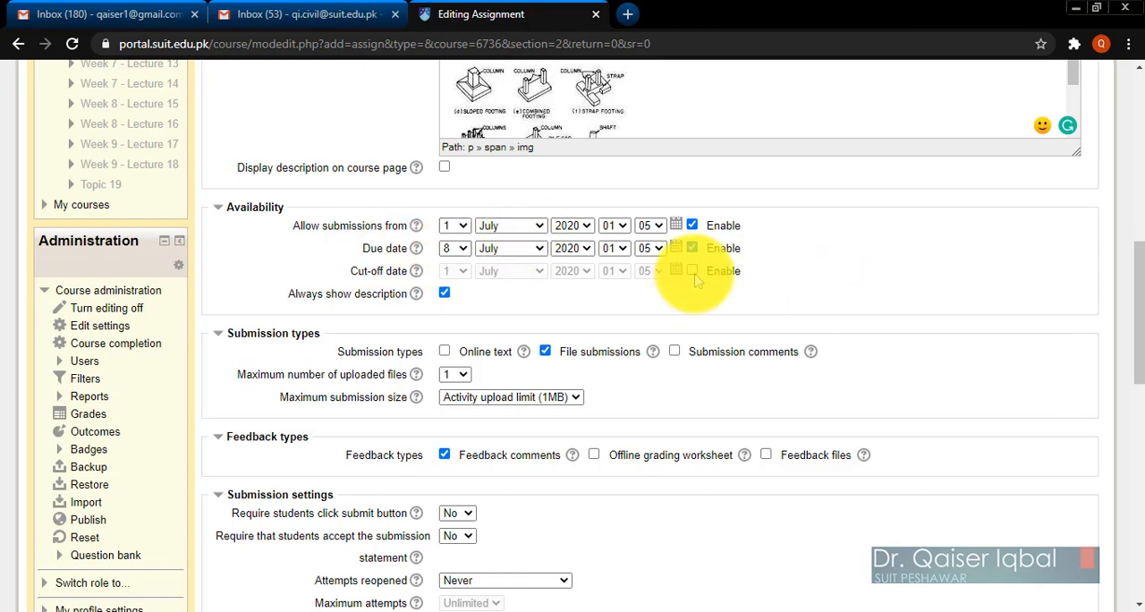
Enable online text as a submission type in addition to file submissions.
{"action": "scroll", "coordinate": [873, 336], "scroll_direction": "down", "scroll_amount": 1}
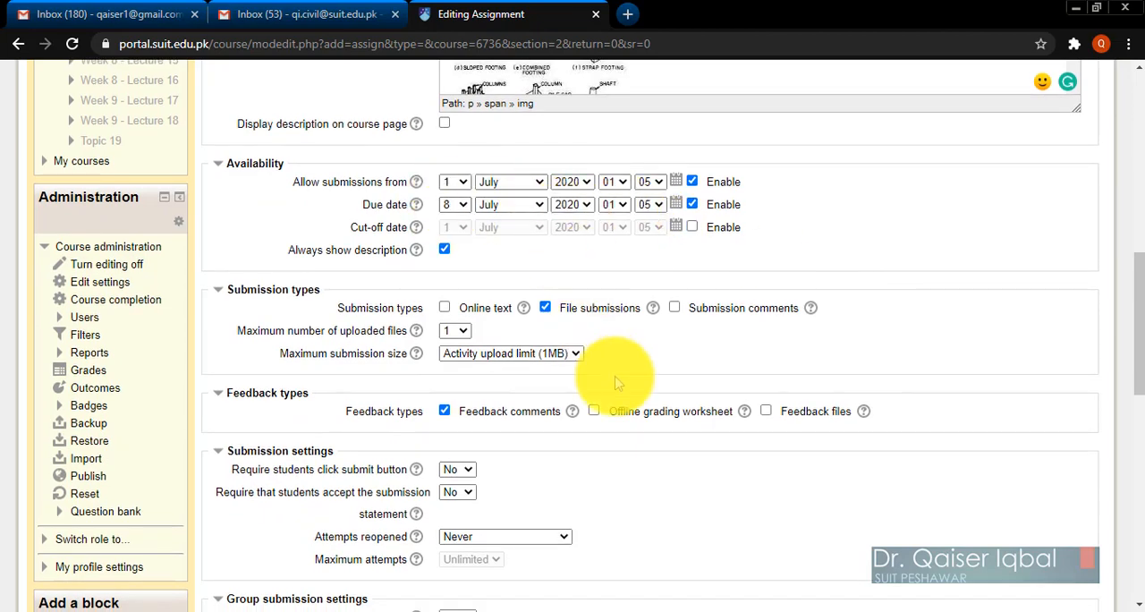
{"action": "scroll", "coordinate": [975, 332], "scroll_direction": "down", "scroll_amount": 1}
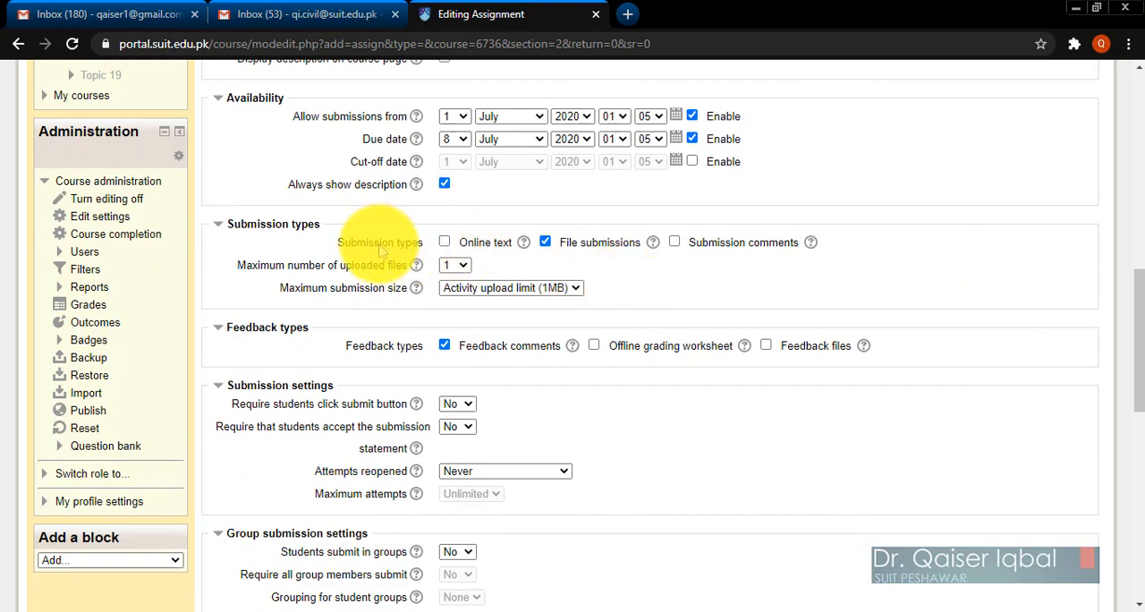
{"action": "scroll", "coordinate": [420, 256], "scroll_direction": "down", "scroll_amount": 1}
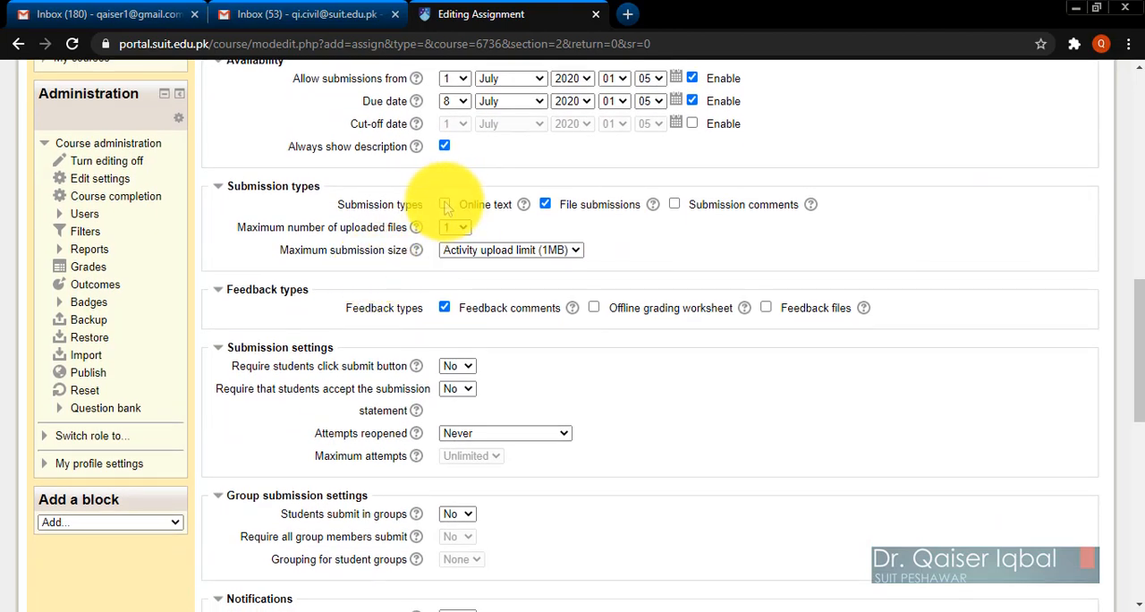
{"action": "left_click", "coordinate": [445, 205]}
{"action": "left_click", "coordinate": [577, 207]}
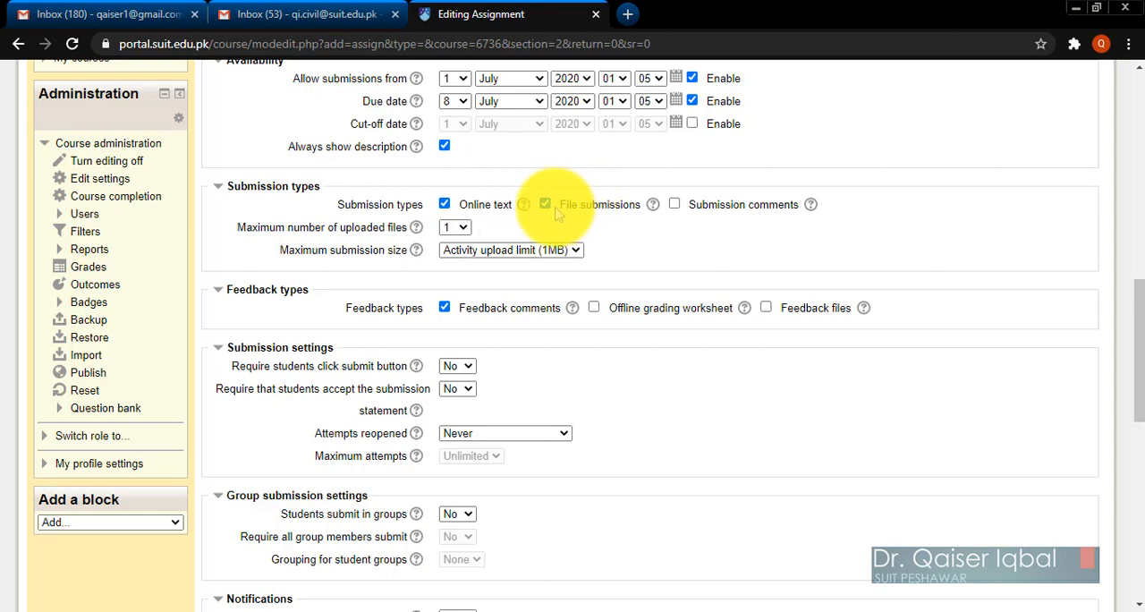
{"action": "left_click", "coordinate": [457, 218]}
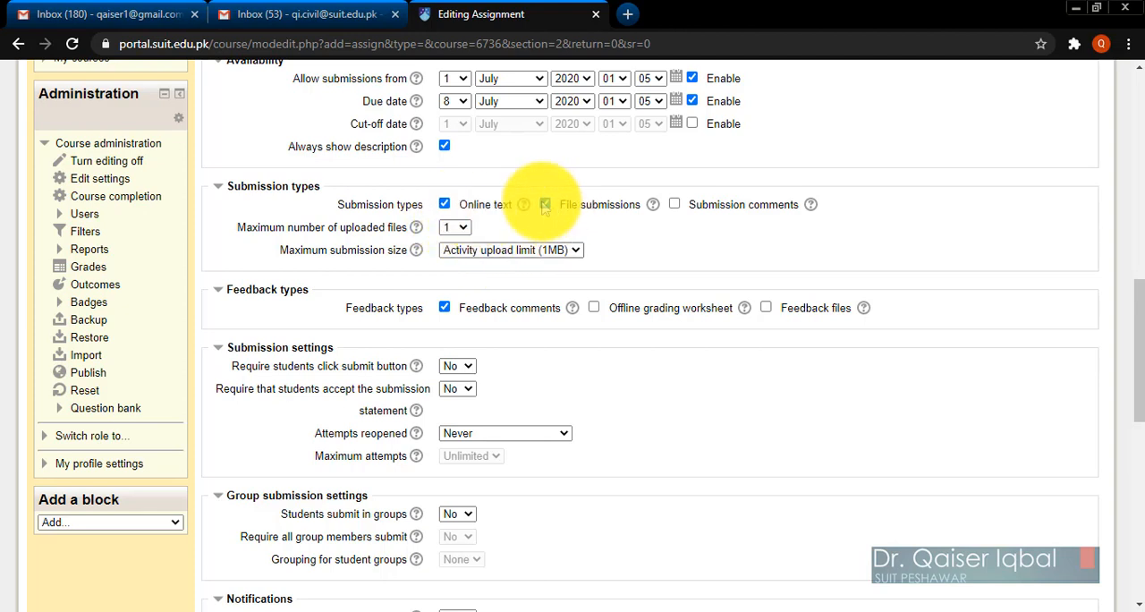
Set the maximum number of uploaded files to 2 and the maximum submission size to 1MB.
{"action": "left_click", "coordinate": [450, 231]}
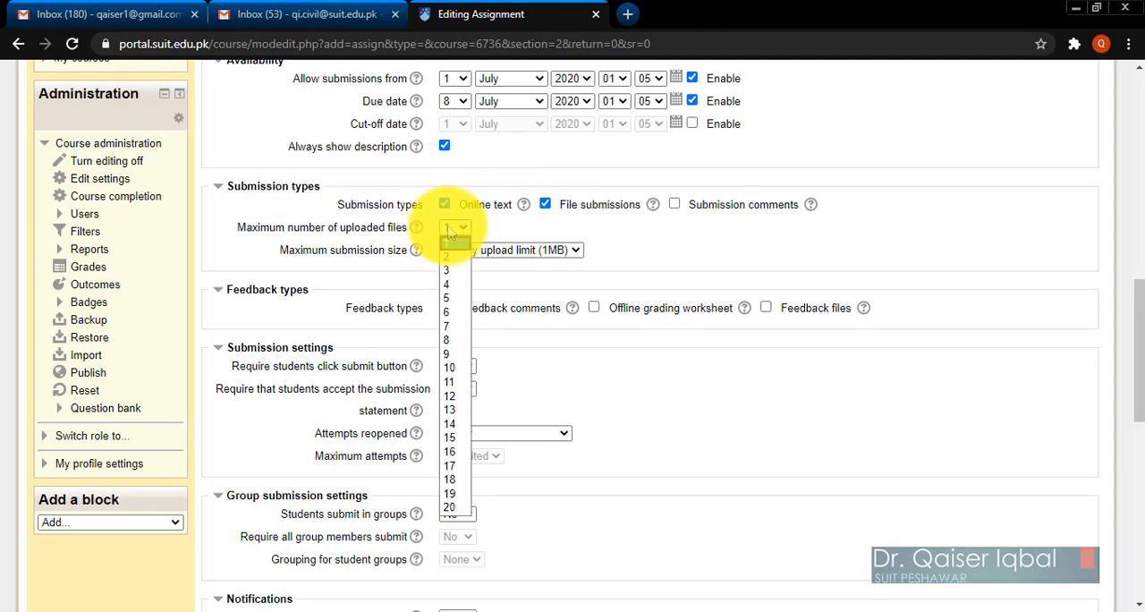
{"action": "left_click", "coordinate": [450, 258]}
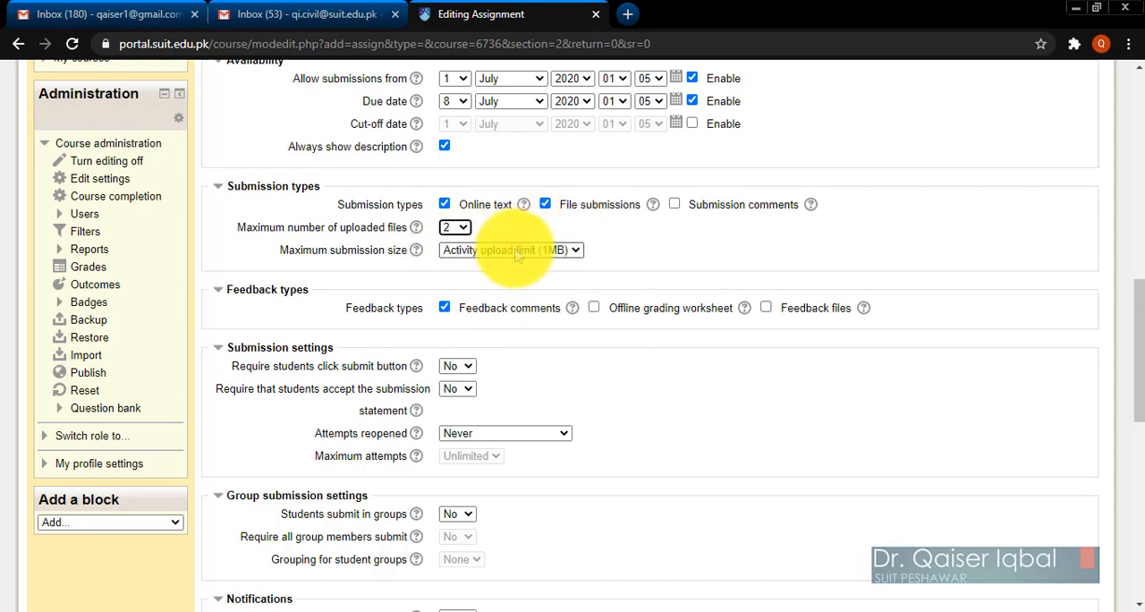
{"action": "left_click", "coordinate": [518, 252]}
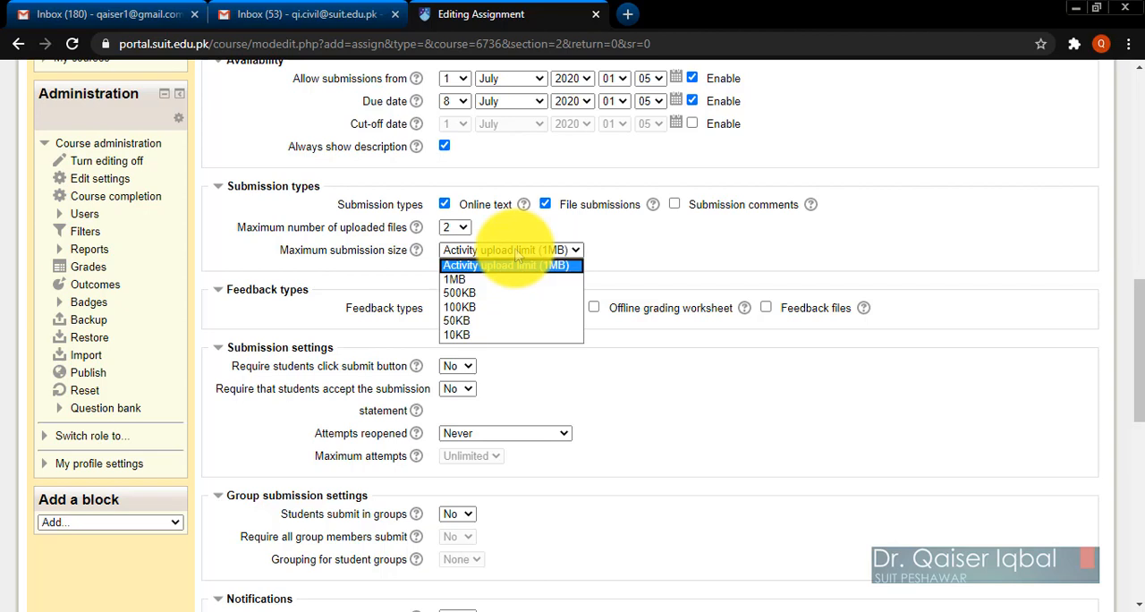
{"action": "left_click", "coordinate": [498, 280]}
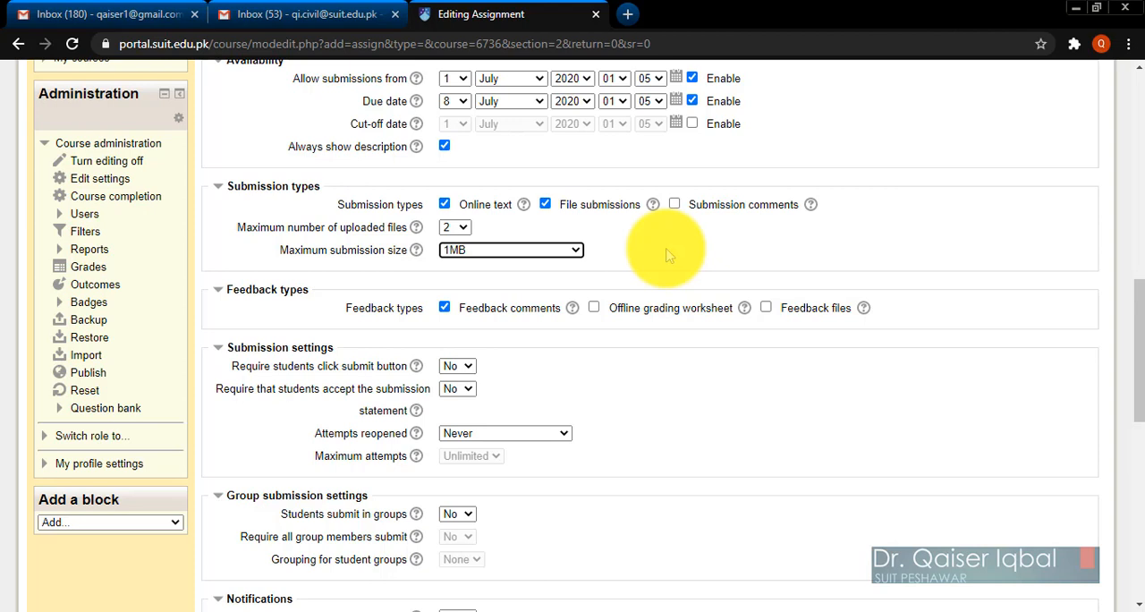
{"action": "left_click", "coordinate": [672, 363]}
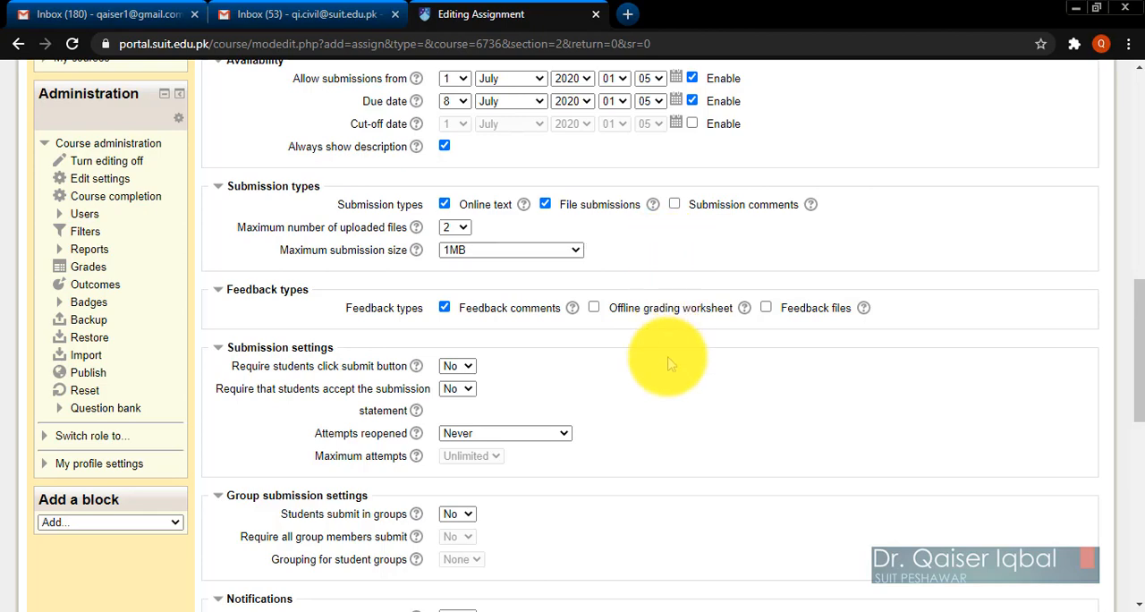
Set the submission attempts to be reopened Manually, with a maximum of 1 attempt.
{"action": "scroll", "coordinate": [671, 363], "scroll_direction": "down", "scroll_amount": 1}
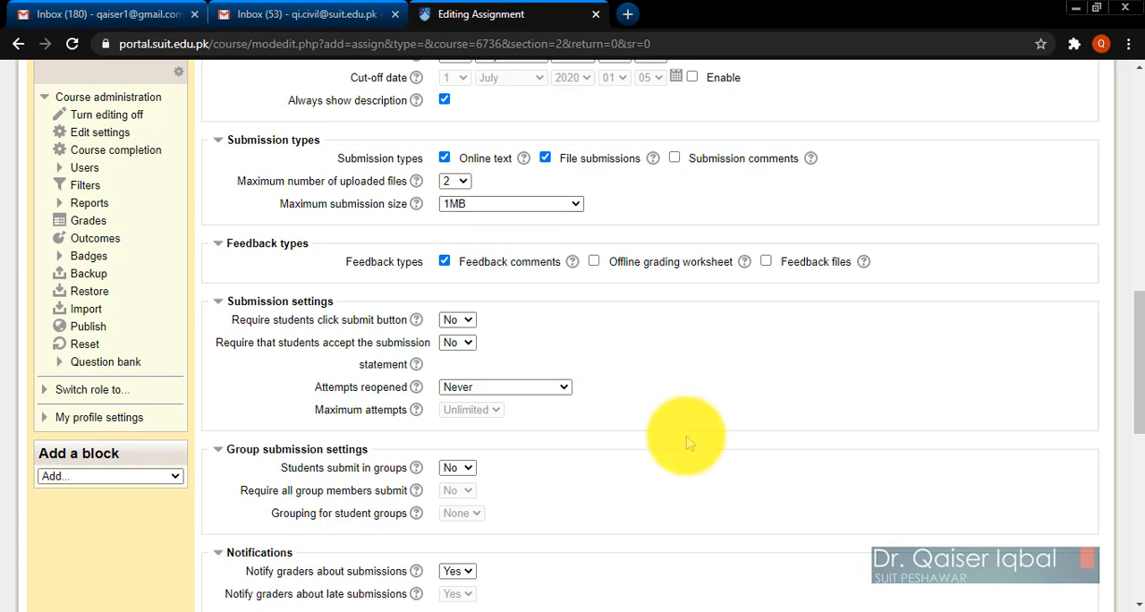
{"action": "scroll", "coordinate": [687, 442], "scroll_direction": "down", "scroll_amount": 1}
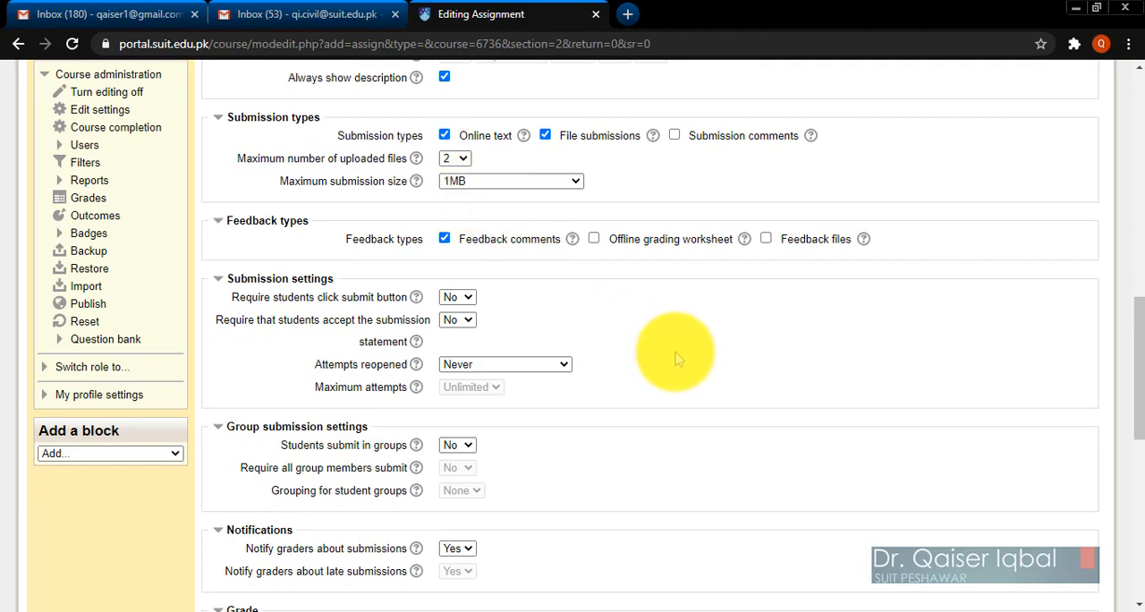
{"action": "scroll", "coordinate": [677, 358], "scroll_direction": "down", "scroll_amount": 1}
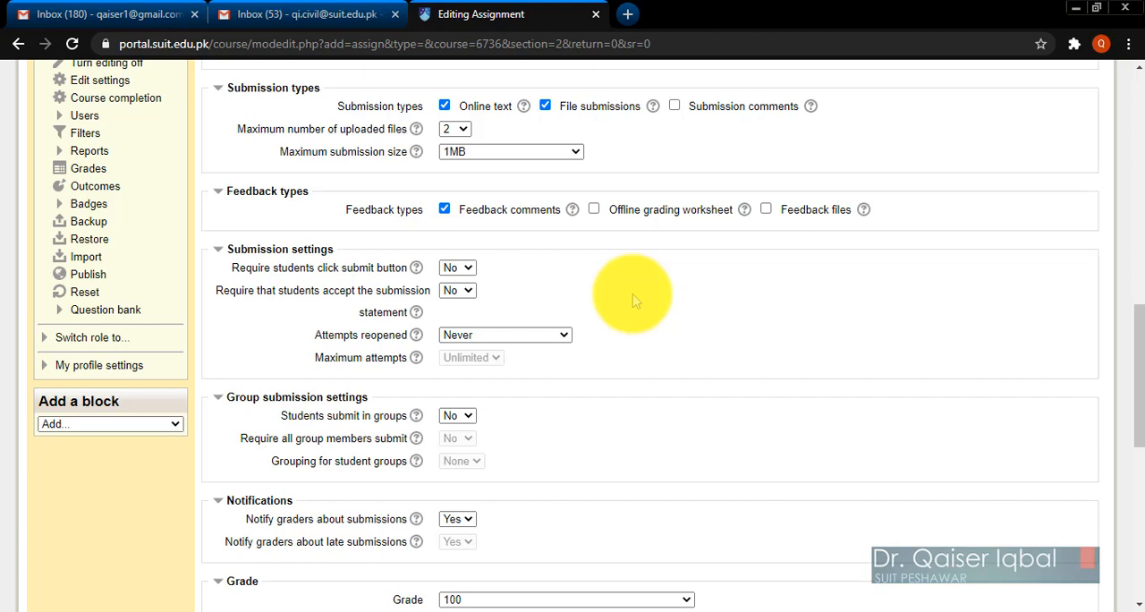
{"action": "scroll", "coordinate": [632, 301], "scroll_direction": "down", "scroll_amount": 1}
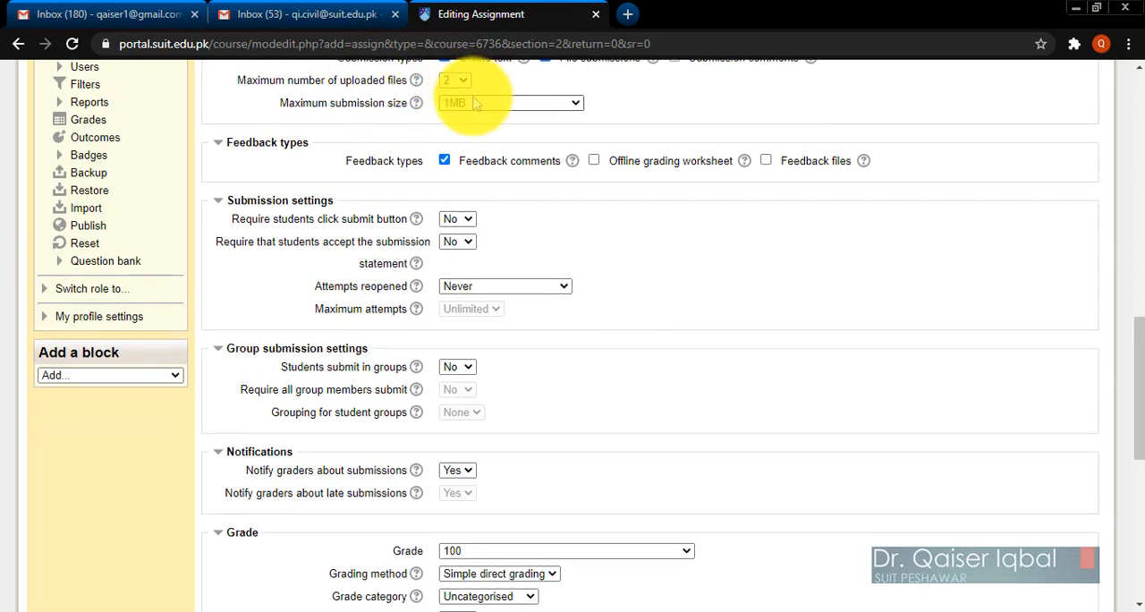
{"action": "scroll", "coordinate": [723, 357], "scroll_direction": "down", "scroll_amount": 1}
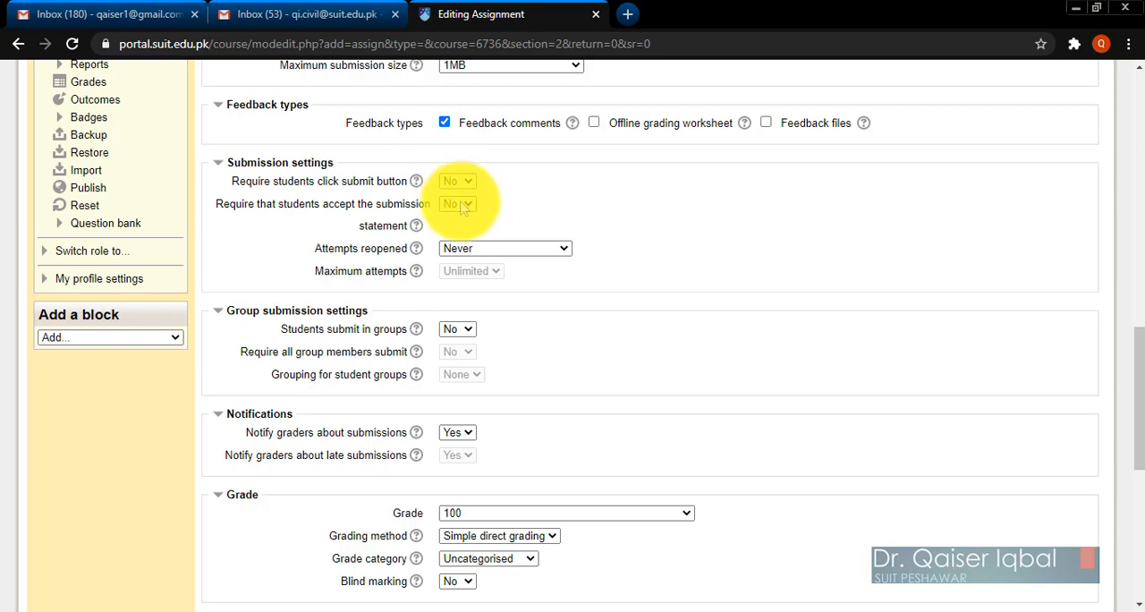
{"action": "left_click", "coordinate": [460, 250]}
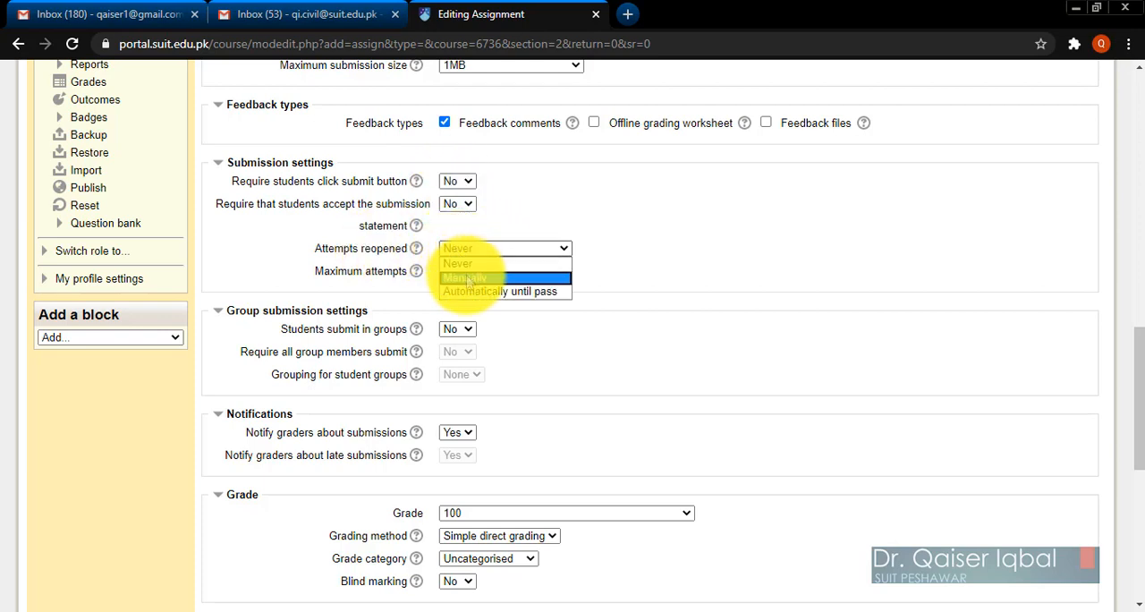
{"action": "left_click", "coordinate": [467, 280]}
{"action": "left_click", "coordinate": [461, 272]}
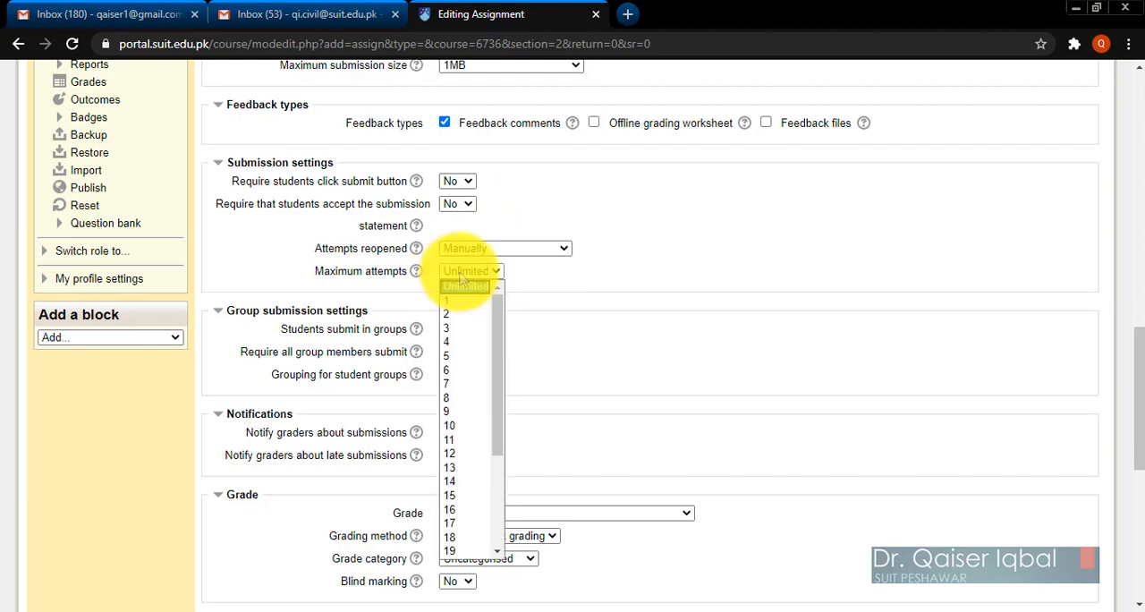
{"action": "left_click", "coordinate": [459, 300]}
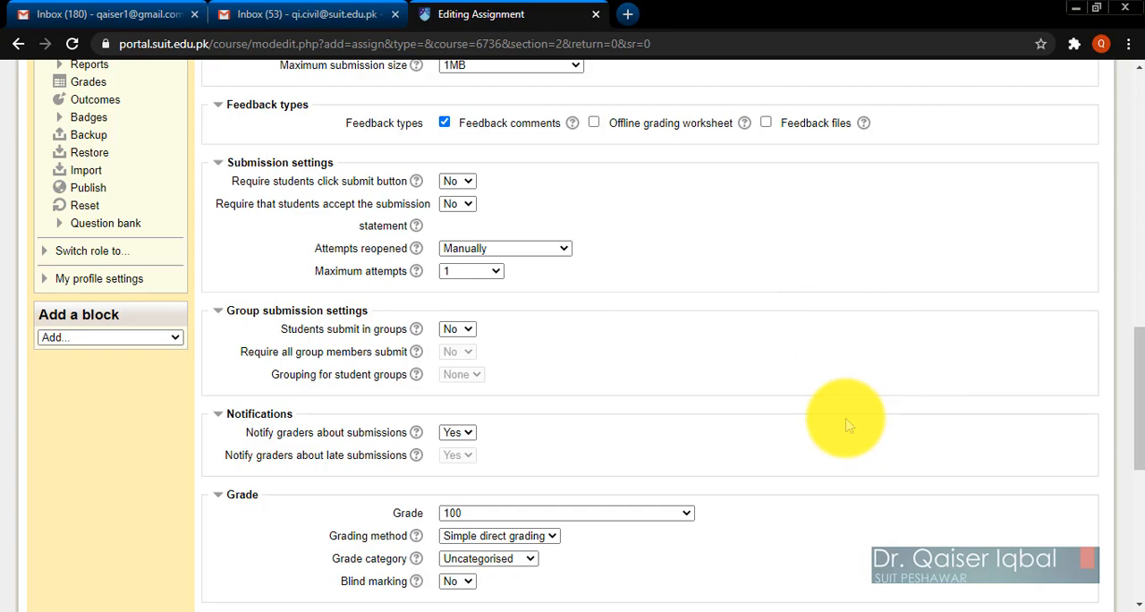
Check the option for reopening attempts again and reselect 1 as the maximum attempts.
{"action": "scroll", "coordinate": [845, 416], "scroll_direction": "down", "scroll_amount": 1}
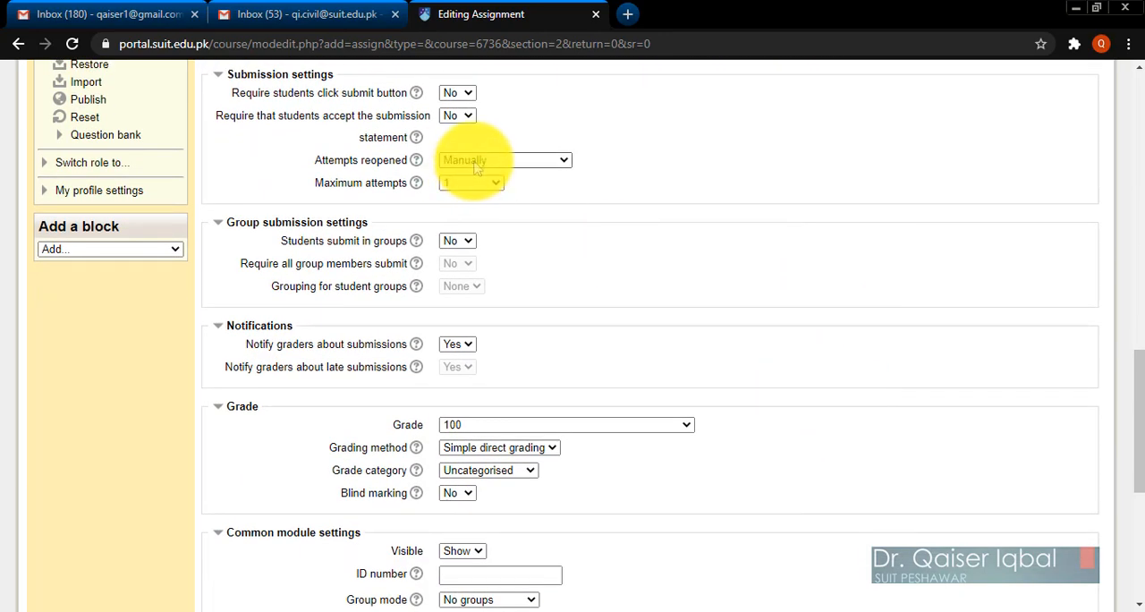
{"action": "left_click", "coordinate": [476, 168]}
{"action": "left_click", "coordinate": [470, 185]}
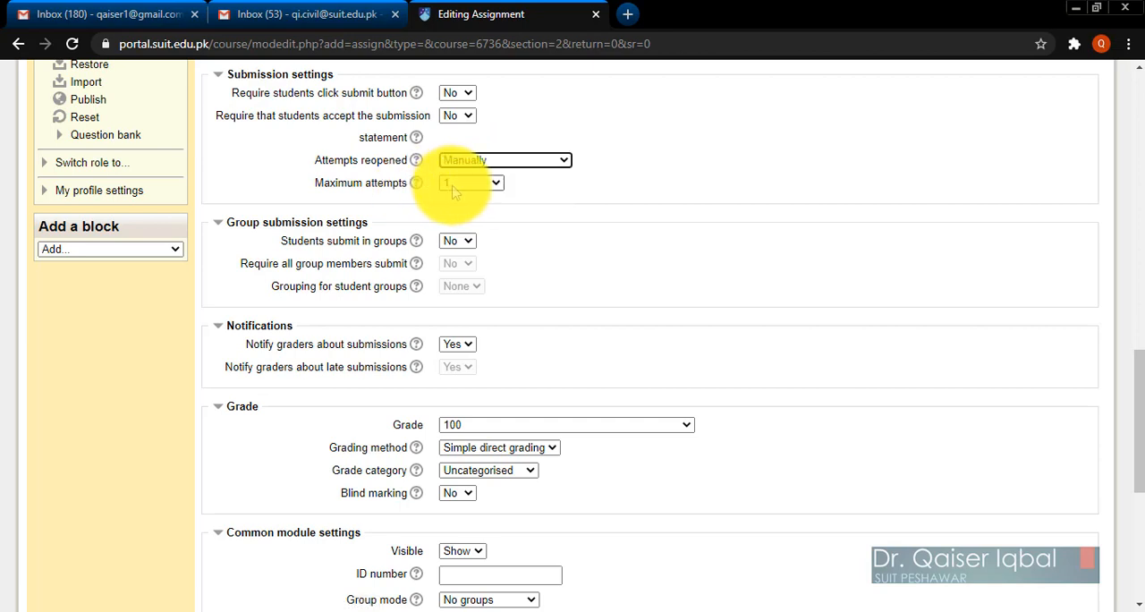
{"action": "left_click", "coordinate": [454, 188]}
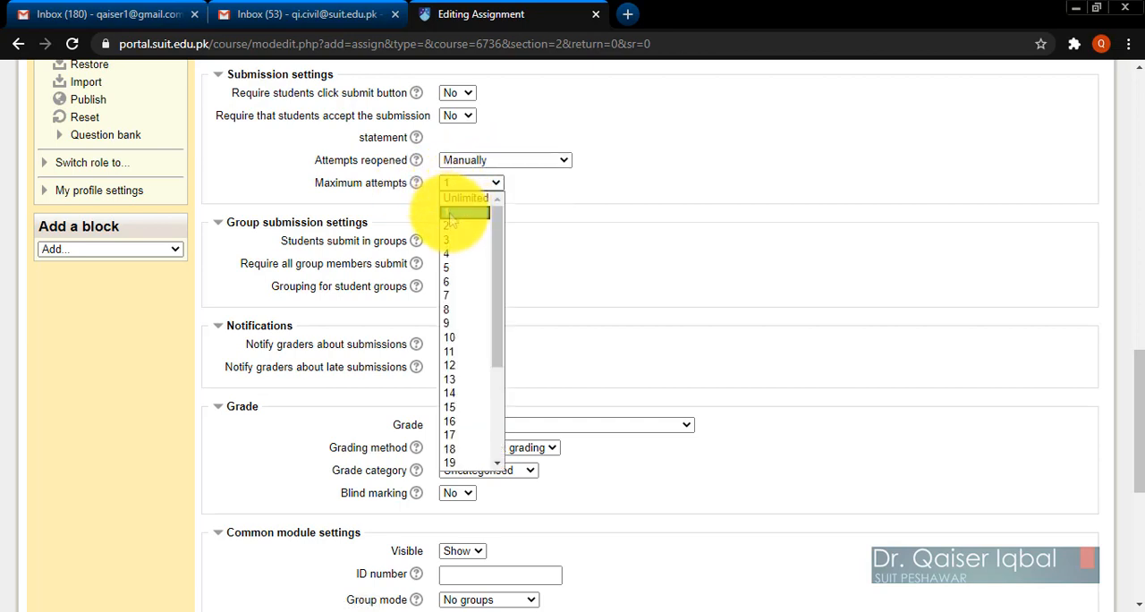
{"action": "left_click", "coordinate": [451, 216]}
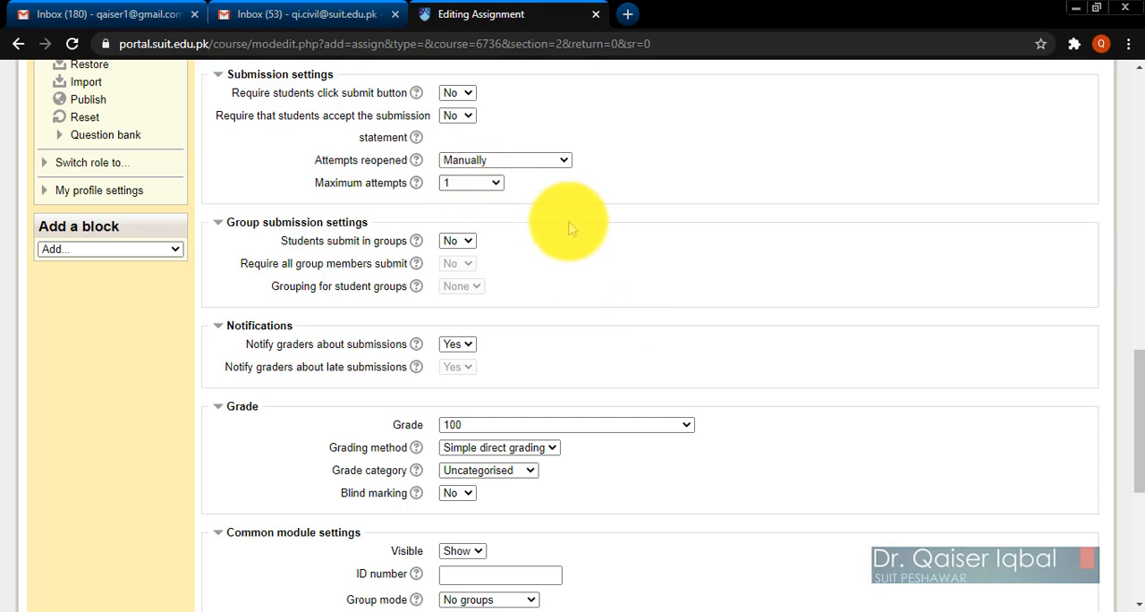
Set the maximum grade of the assignment to 10.
{"action": "scroll", "coordinate": [799, 318], "scroll_direction": "down", "scroll_amount": 3}
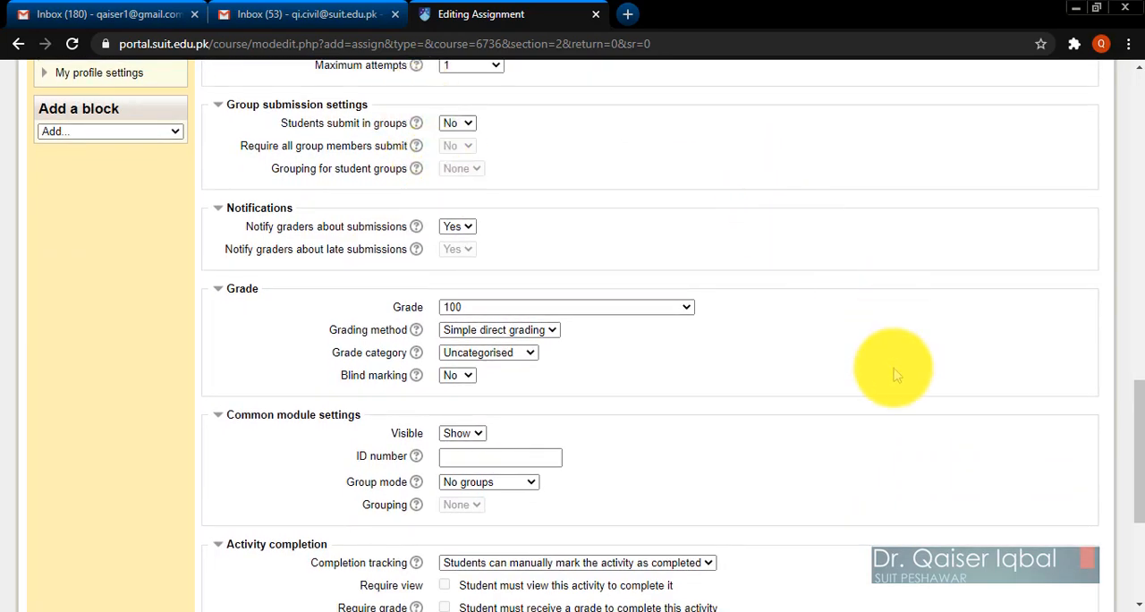
{"action": "scroll", "coordinate": [895, 369], "scroll_direction": "down", "scroll_amount": 1}
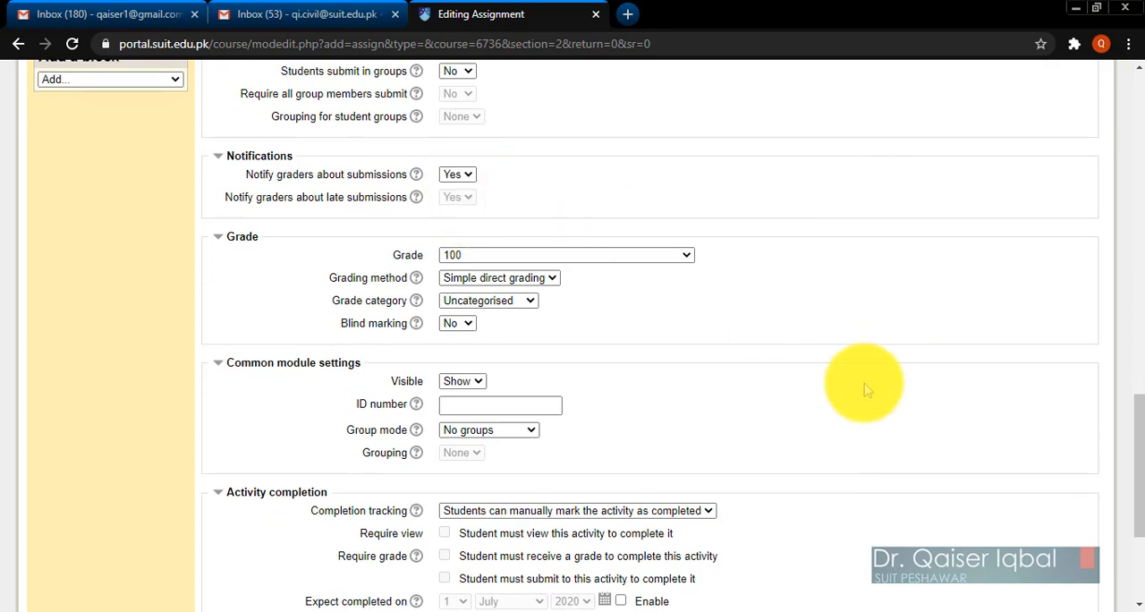
{"action": "scroll", "coordinate": [866, 382], "scroll_direction": "down", "scroll_amount": 1}
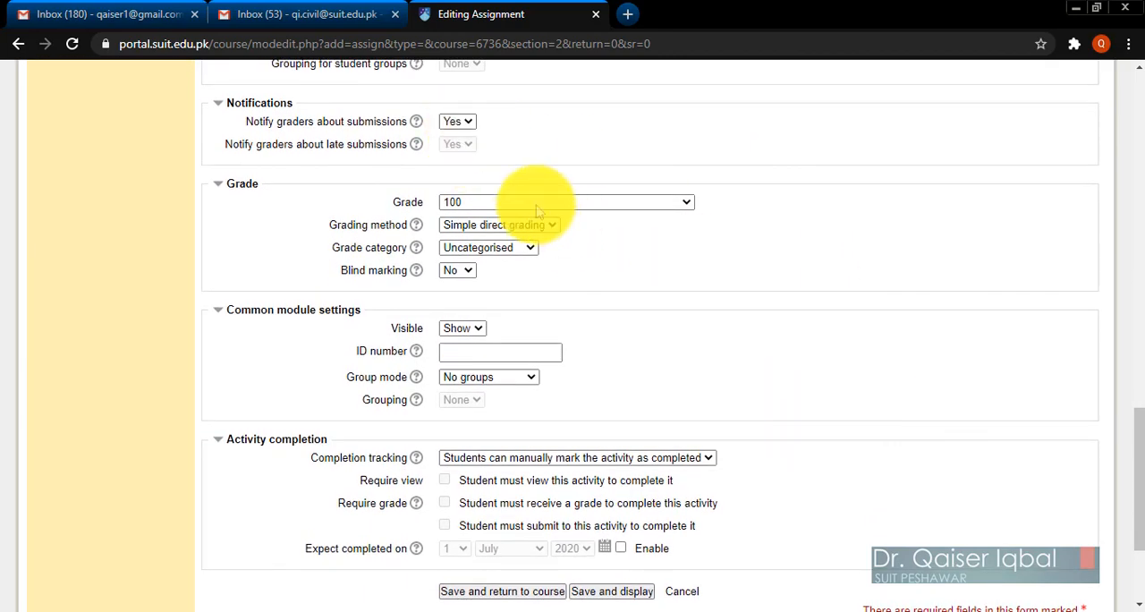
{"action": "scroll", "coordinate": [814, 366], "scroll_direction": "down", "scroll_amount": 1}
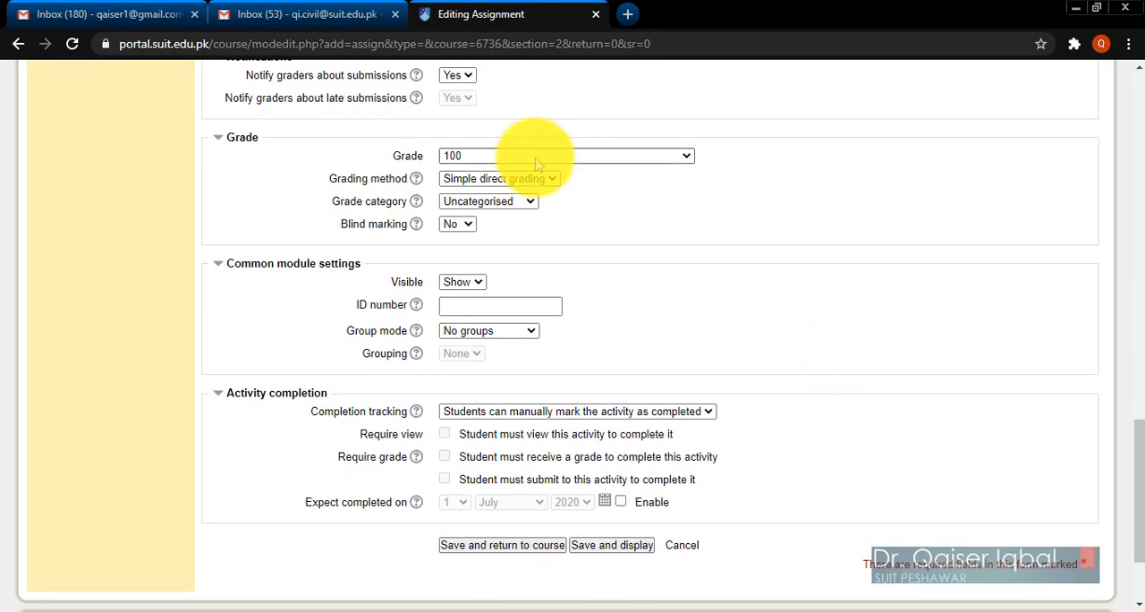
{"action": "left_click", "coordinate": [540, 157]}
{"action": "left_click_drag", "start_coordinate": [691, 195], "coordinate": [685, 379]}
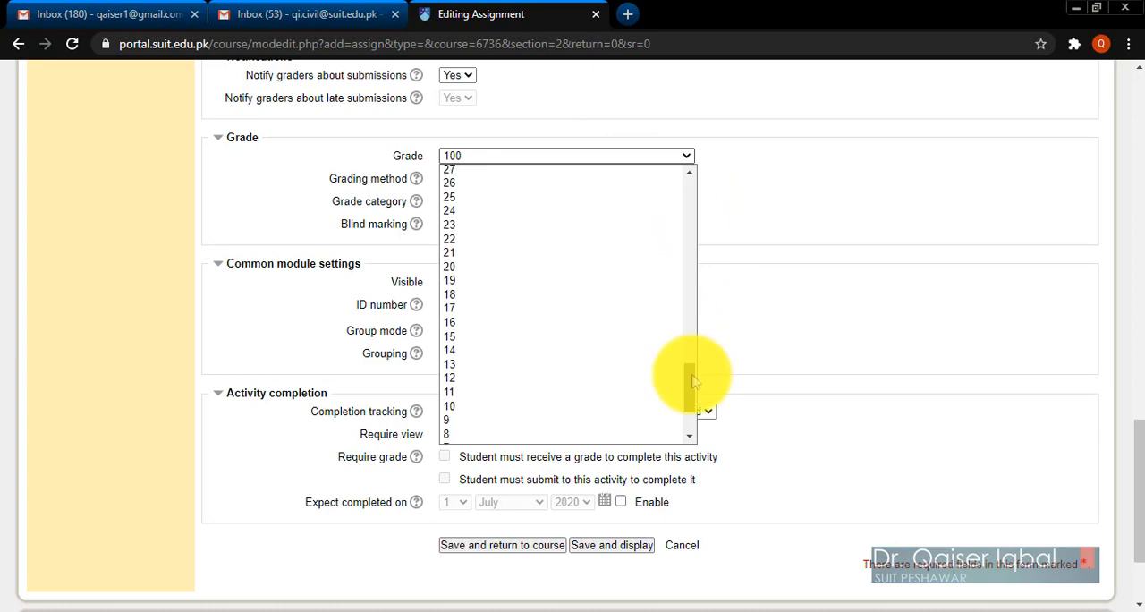
{"action": "left_click", "coordinate": [468, 409]}
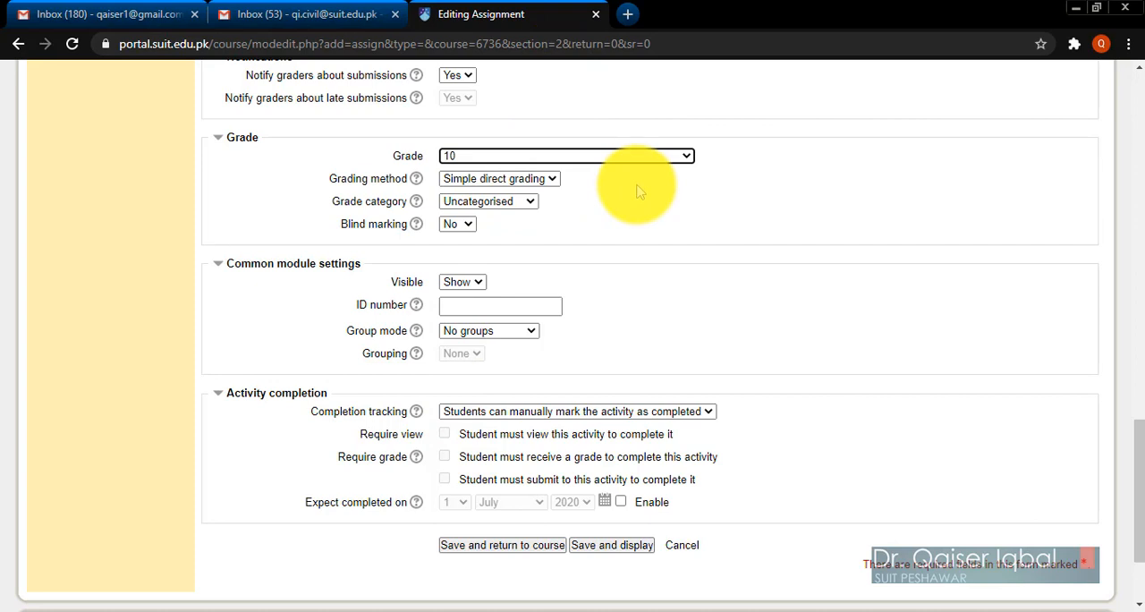
Assign the assignment to the Sessional Marks grade category.
{"action": "left_click", "coordinate": [495, 207]}
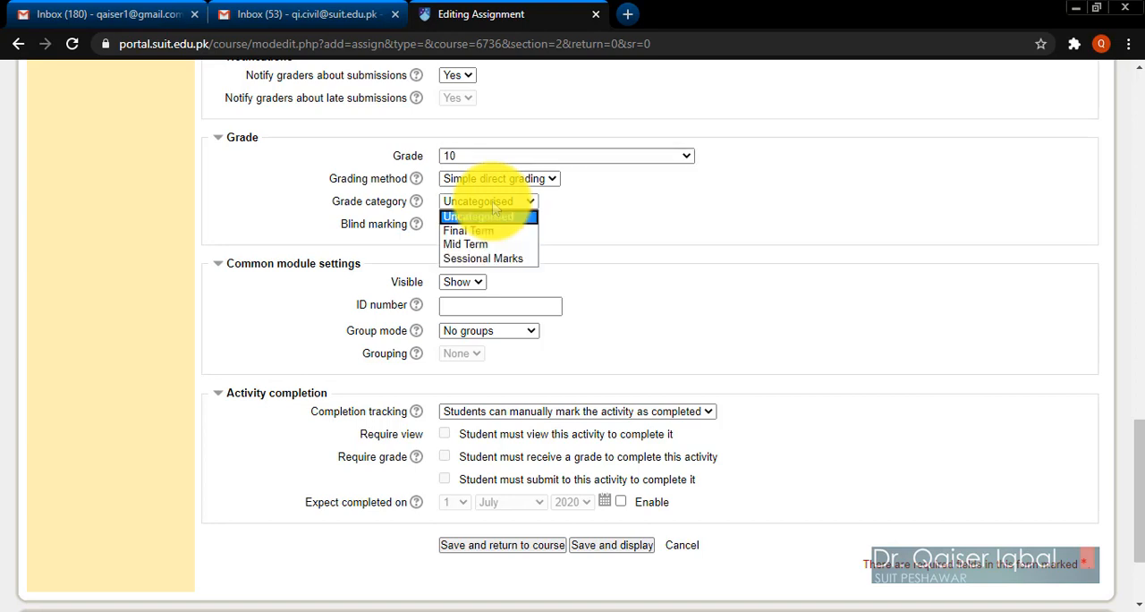
{"action": "left_click", "coordinate": [483, 259]}
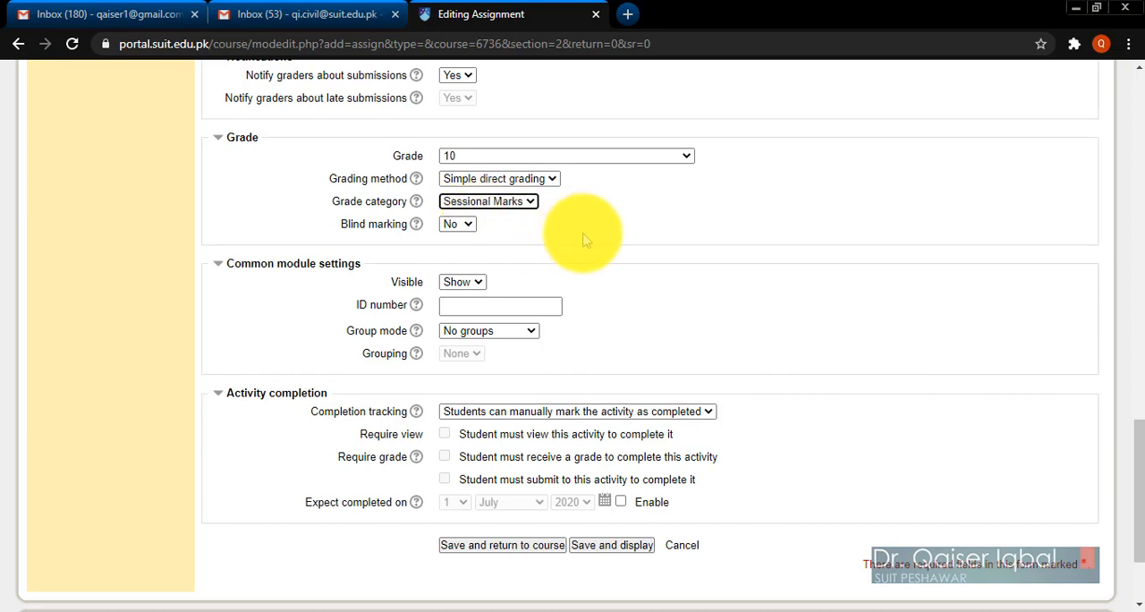
{"action": "left_click", "coordinate": [729, 318]}
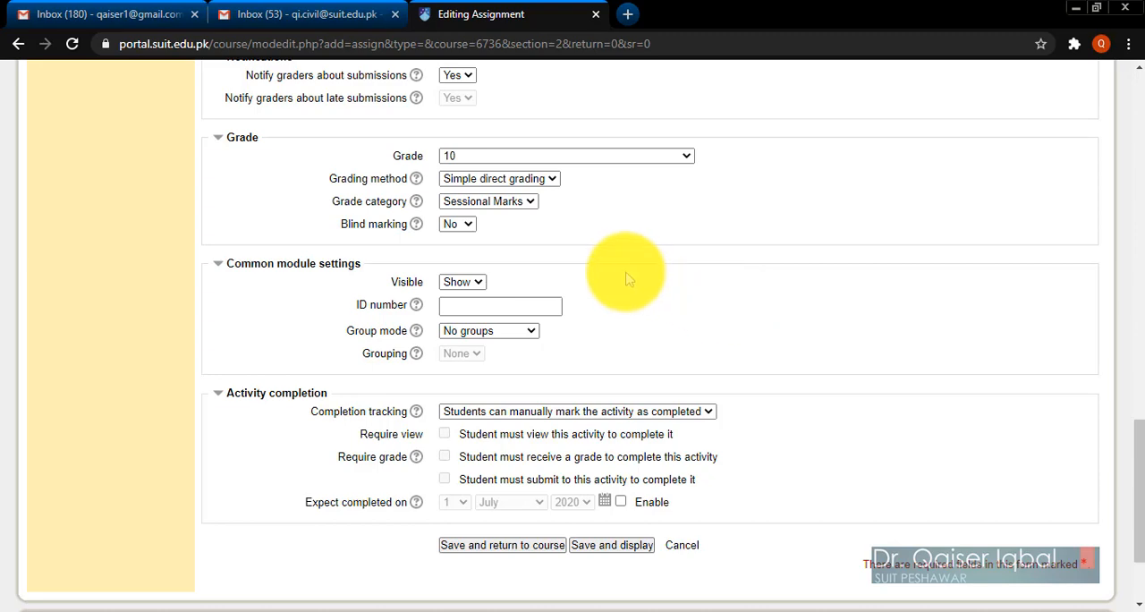
Set completion tracking to show the activity complete when conditions are met, requiring student submission, and save the assignment, returning to the course.
{"action": "scroll", "coordinate": [794, 309], "scroll_direction": "down", "scroll_amount": 1}
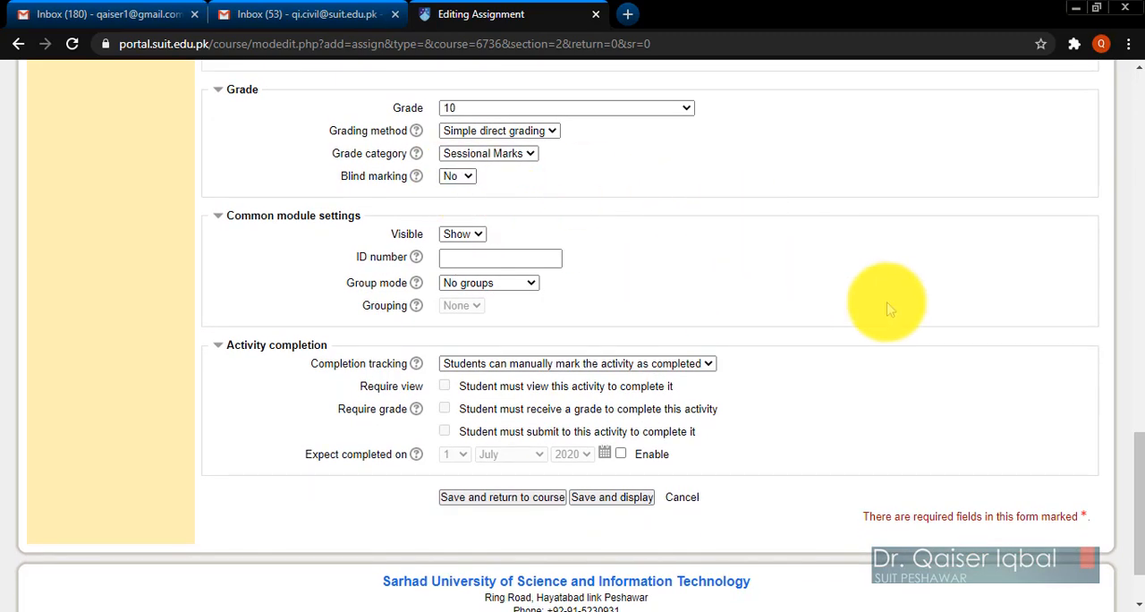
{"action": "scroll", "coordinate": [885, 304], "scroll_direction": "down", "scroll_amount": 1}
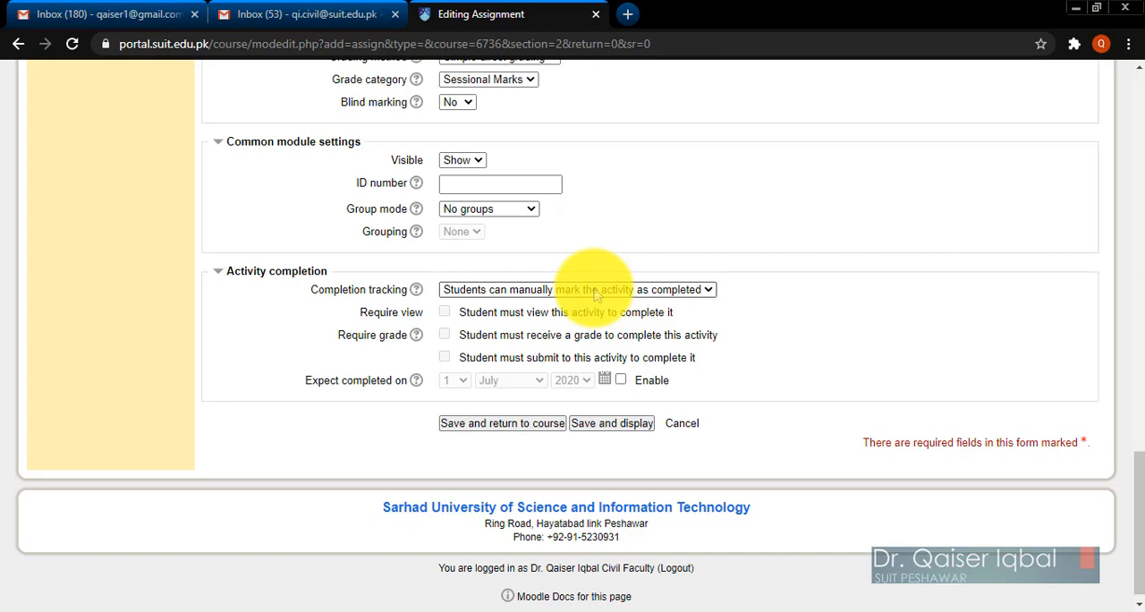
{"action": "left_click", "coordinate": [535, 294]}
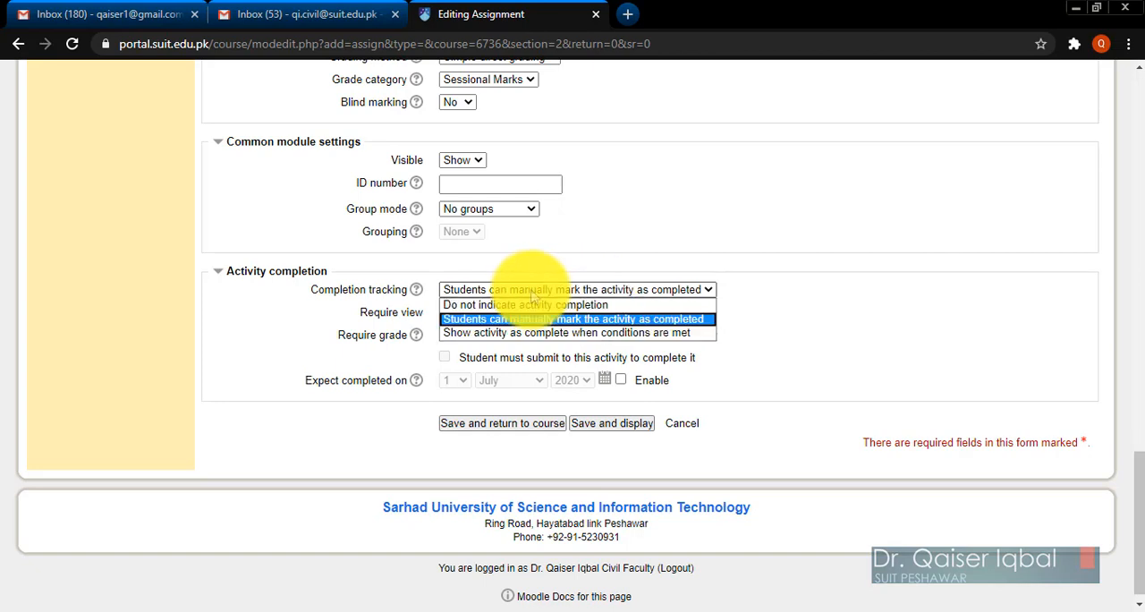
{"action": "left_click", "coordinate": [500, 333]}
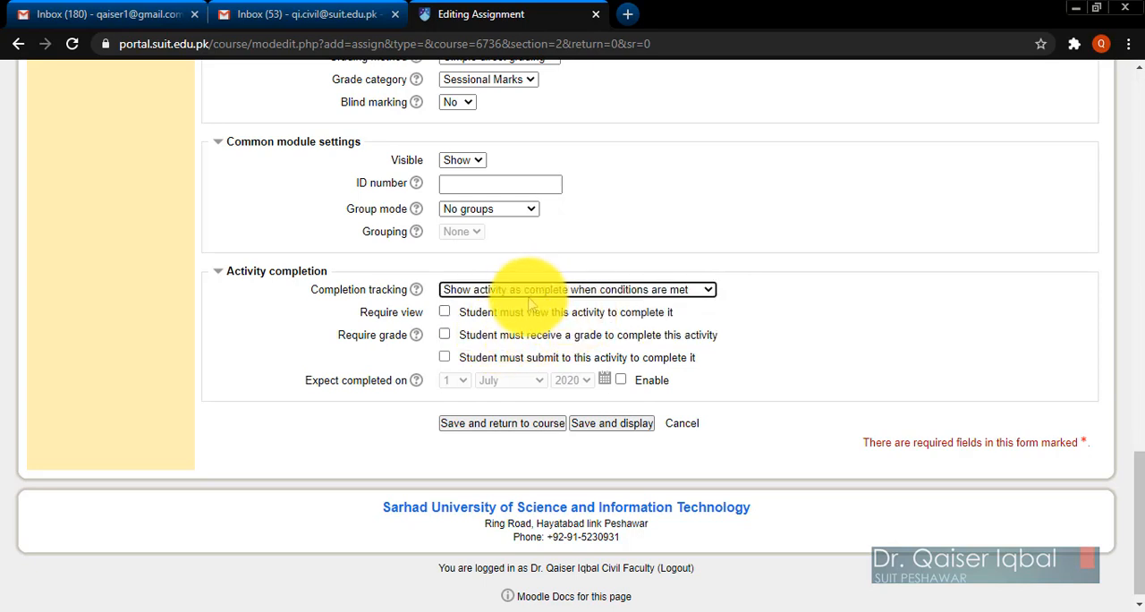
{"action": "left_click", "coordinate": [445, 358]}
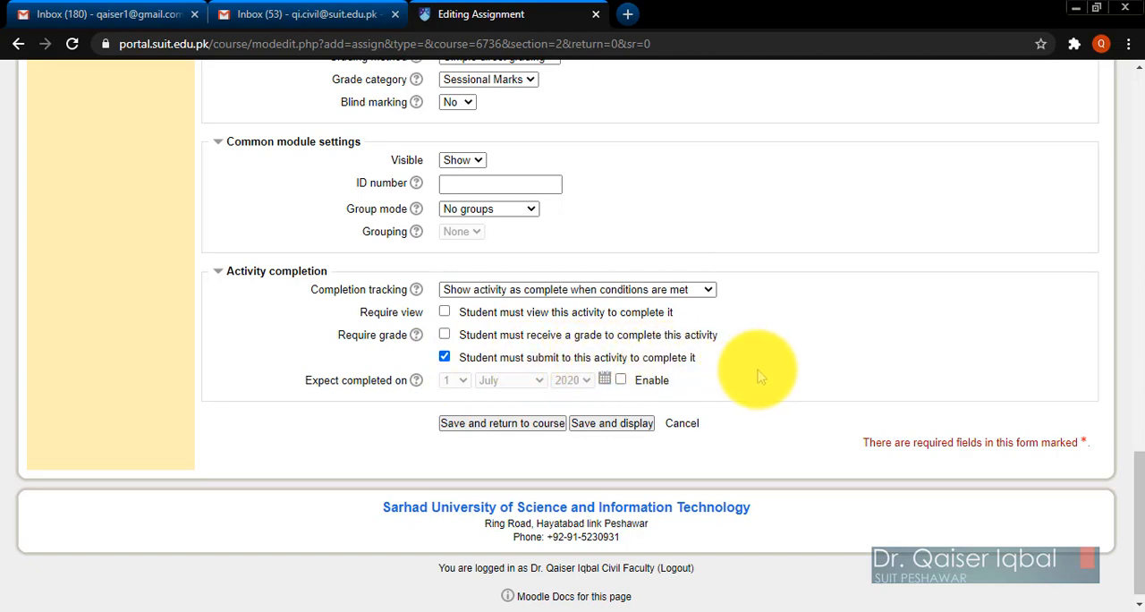
{"action": "left_click", "coordinate": [460, 427]}
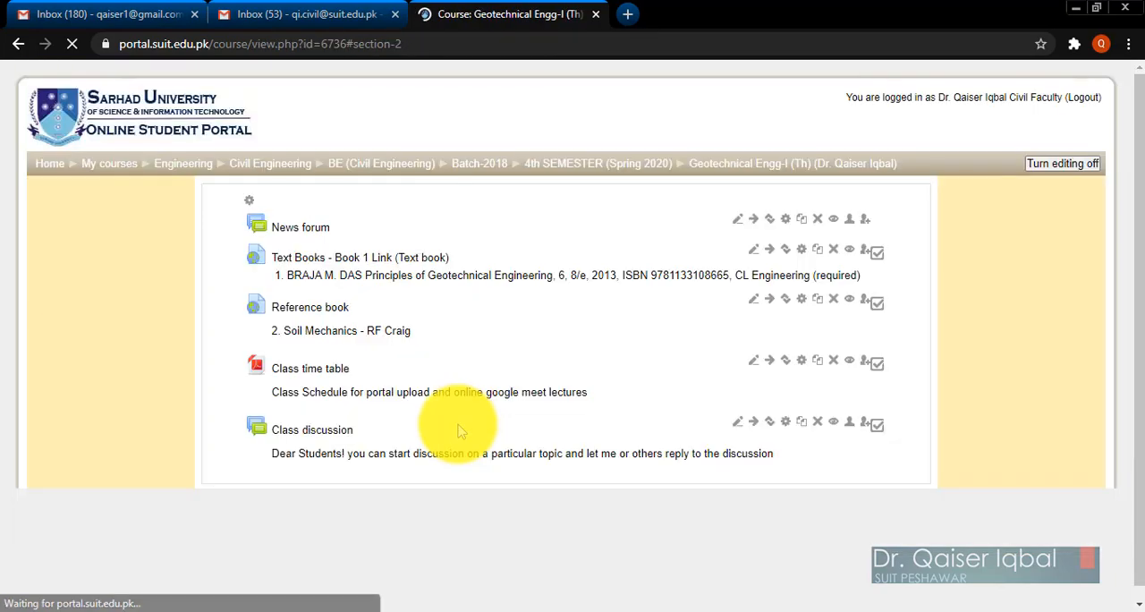
Reopen the settings of Assignment No 1, enable displaying its description on the course page, and save back to the course.
{"action": "scroll", "coordinate": [460, 429], "scroll_direction": "down", "scroll_amount": 15}
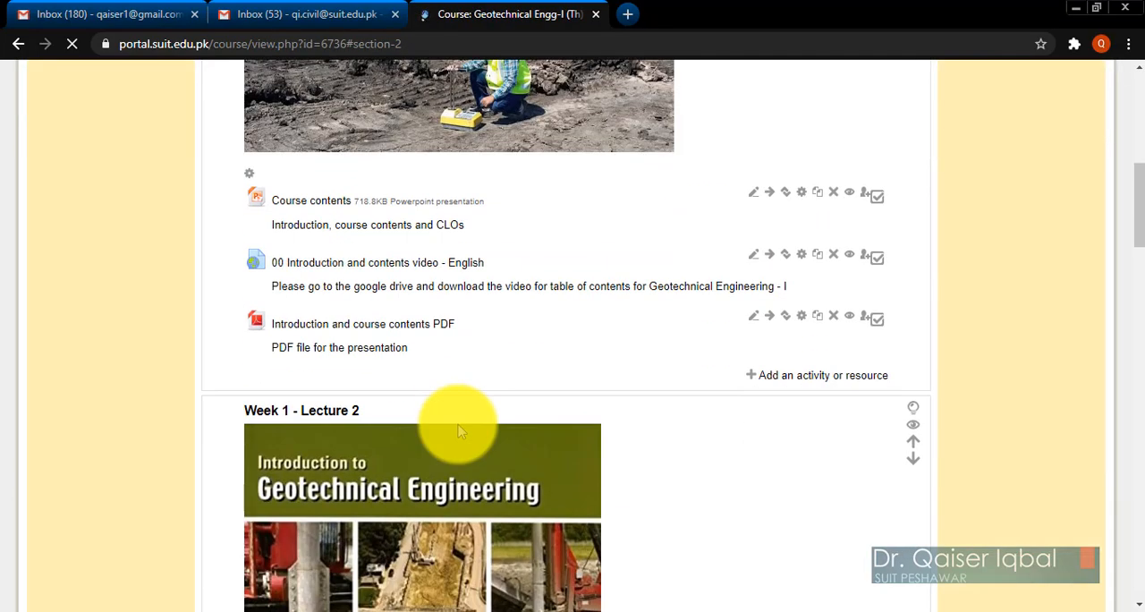
{"action": "scroll", "coordinate": [459, 429], "scroll_direction": "up", "scroll_amount": 8}
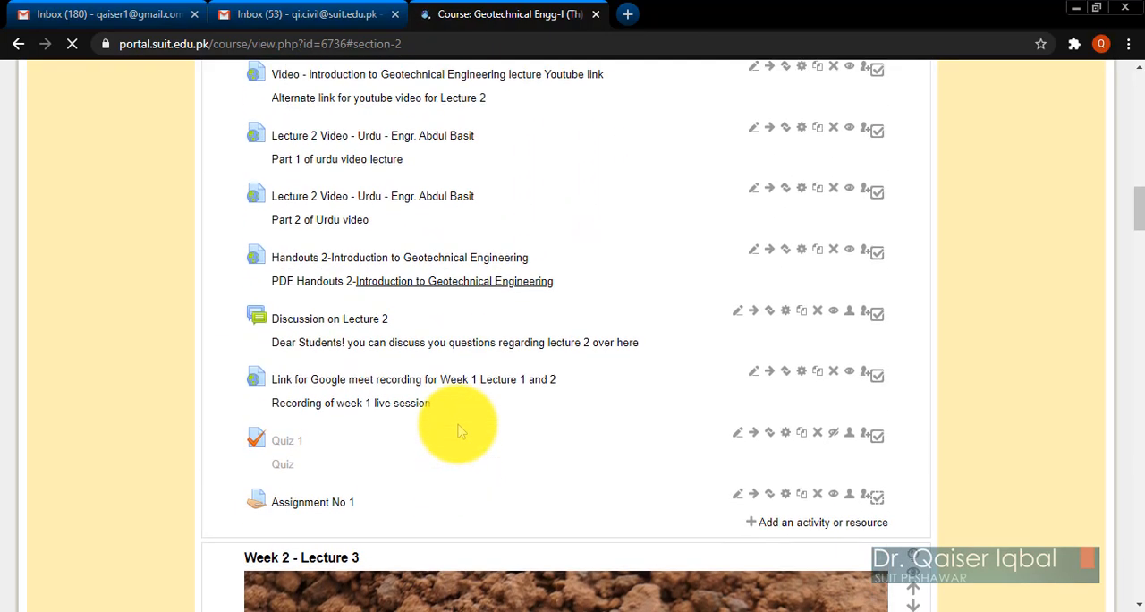
{"action": "scroll", "coordinate": [460, 429], "scroll_direction": "down", "scroll_amount": 1}
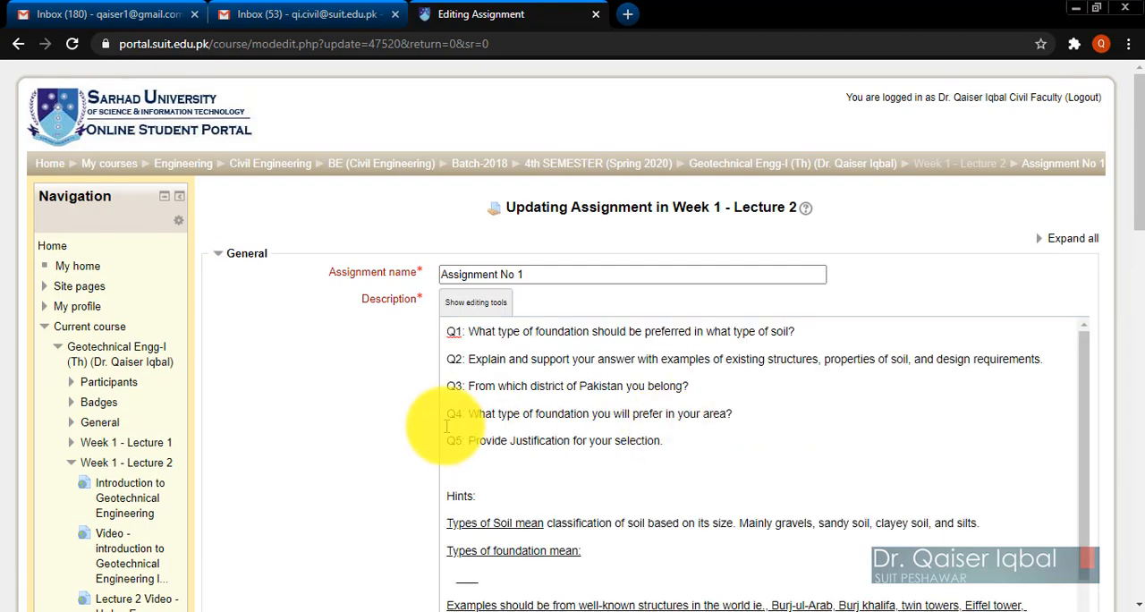
{"action": "scroll", "coordinate": [396, 421], "scroll_direction": "down", "scroll_amount": 2}
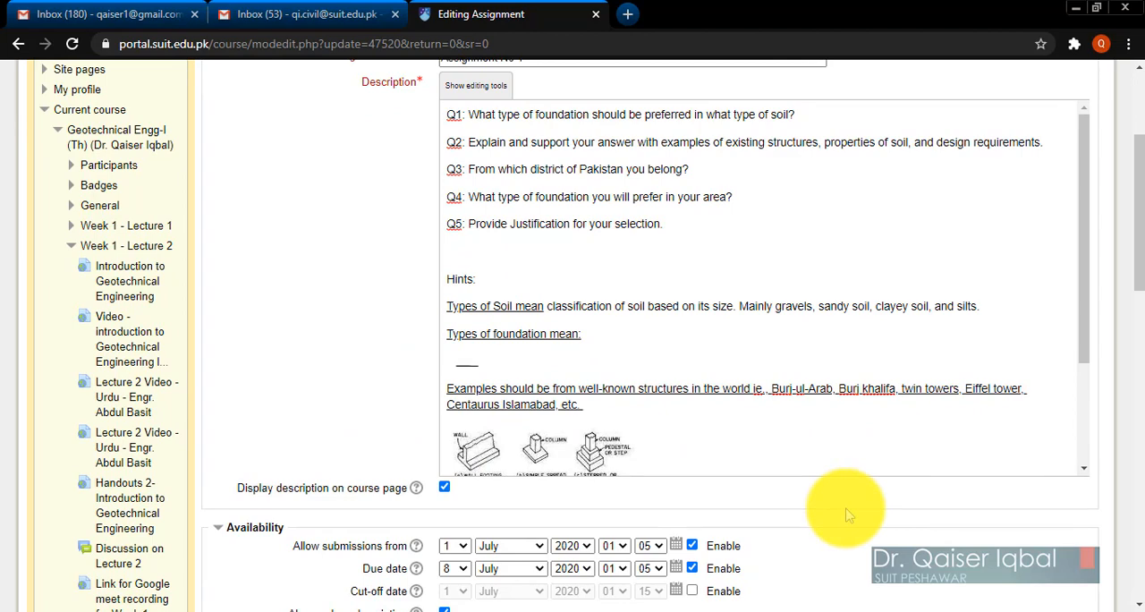
{"action": "scroll", "coordinate": [850, 516], "scroll_direction": "down", "scroll_amount": 1}
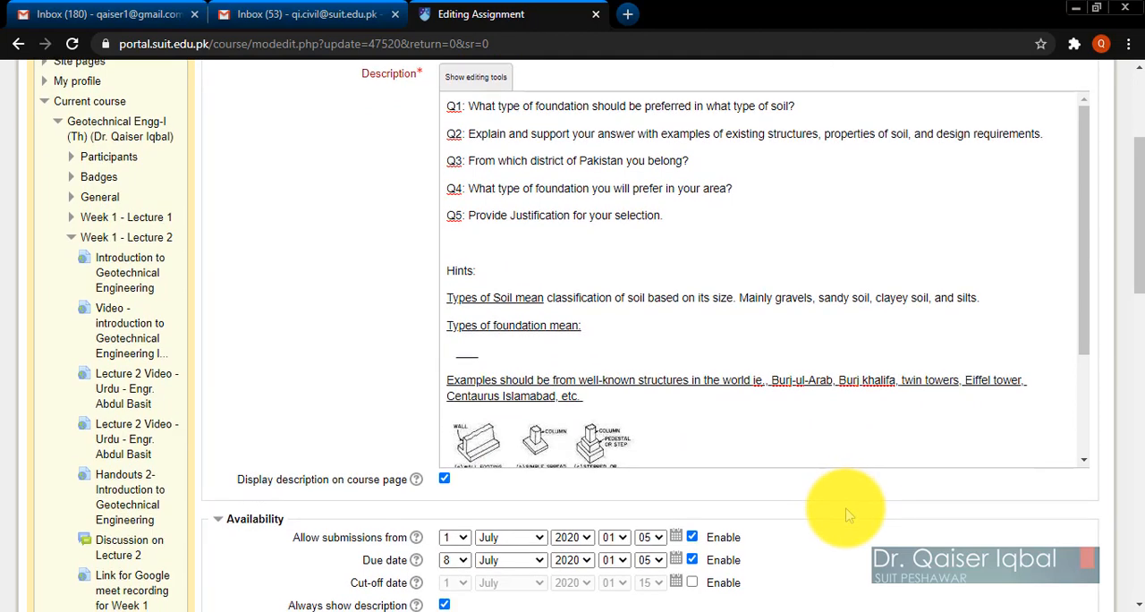
{"action": "scroll", "coordinate": [861, 513], "scroll_direction": "down", "scroll_amount": 15}
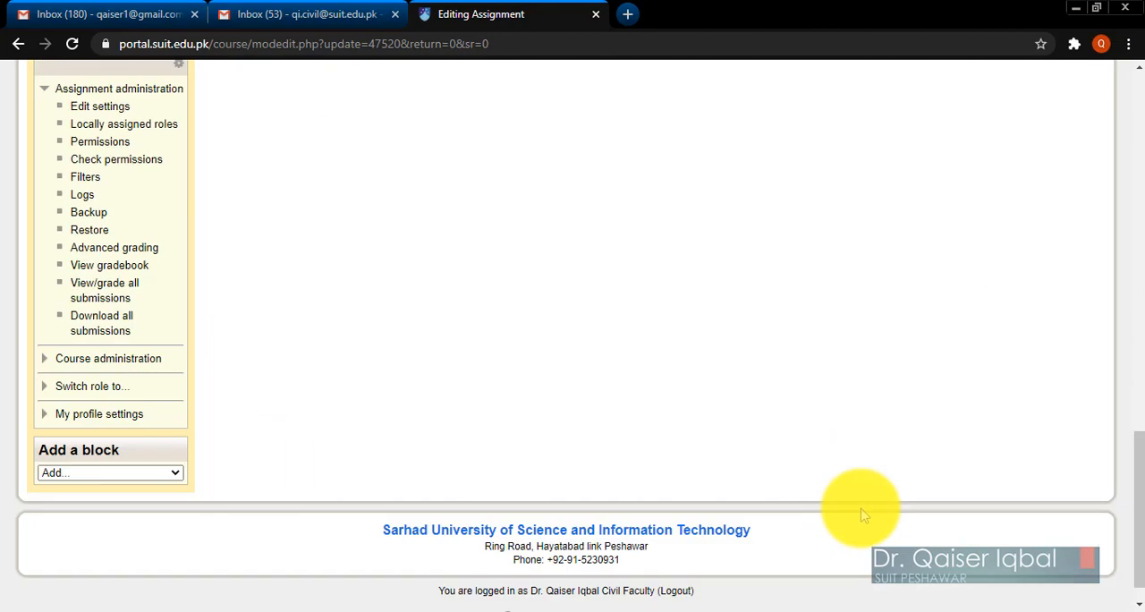
{"action": "scroll", "coordinate": [861, 511], "scroll_direction": "up", "scroll_amount": 6}
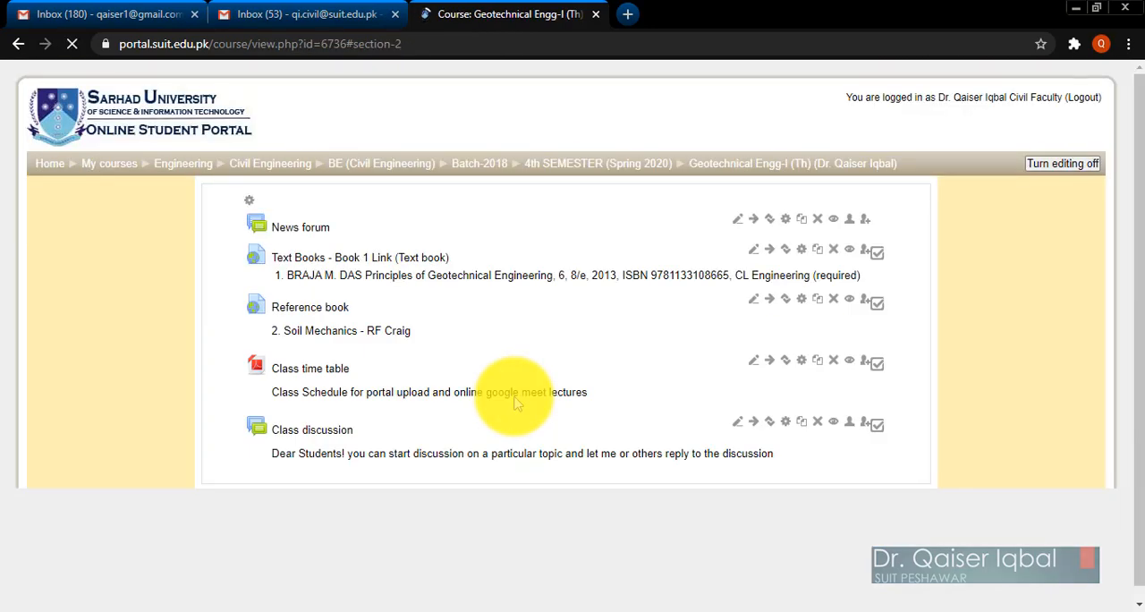
Review the questions, hints and foundation figure of Assignment No 1 as displayed in the Week 1 - Lecture 2 section.
{"action": "scroll", "coordinate": [667, 451], "scroll_direction": "down", "scroll_amount": 15}
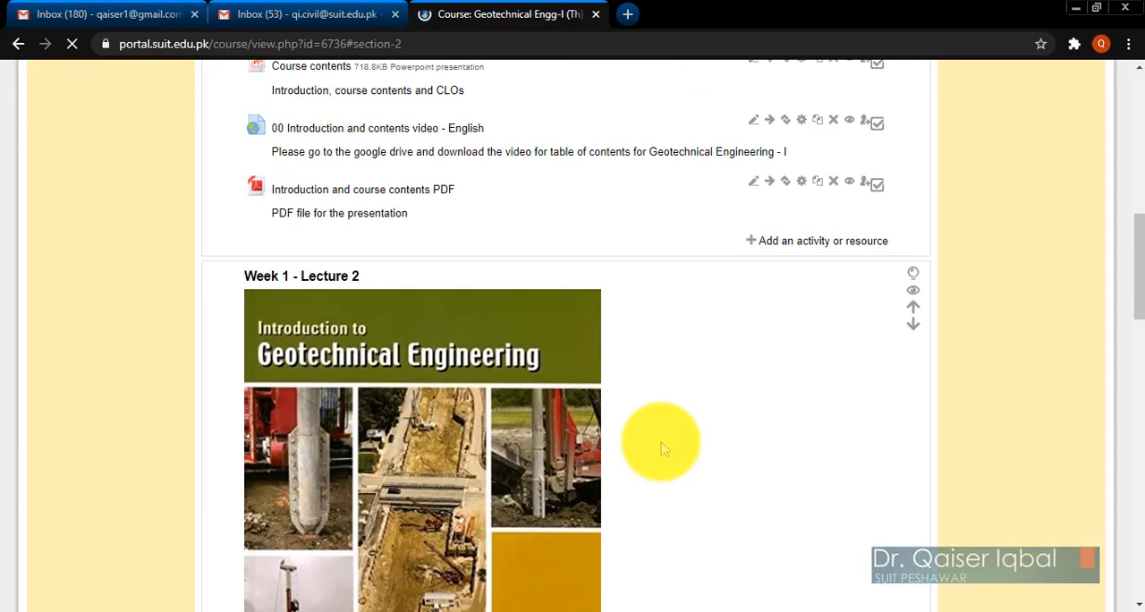
{"action": "scroll", "coordinate": [663, 448], "scroll_direction": "down", "scroll_amount": 3}
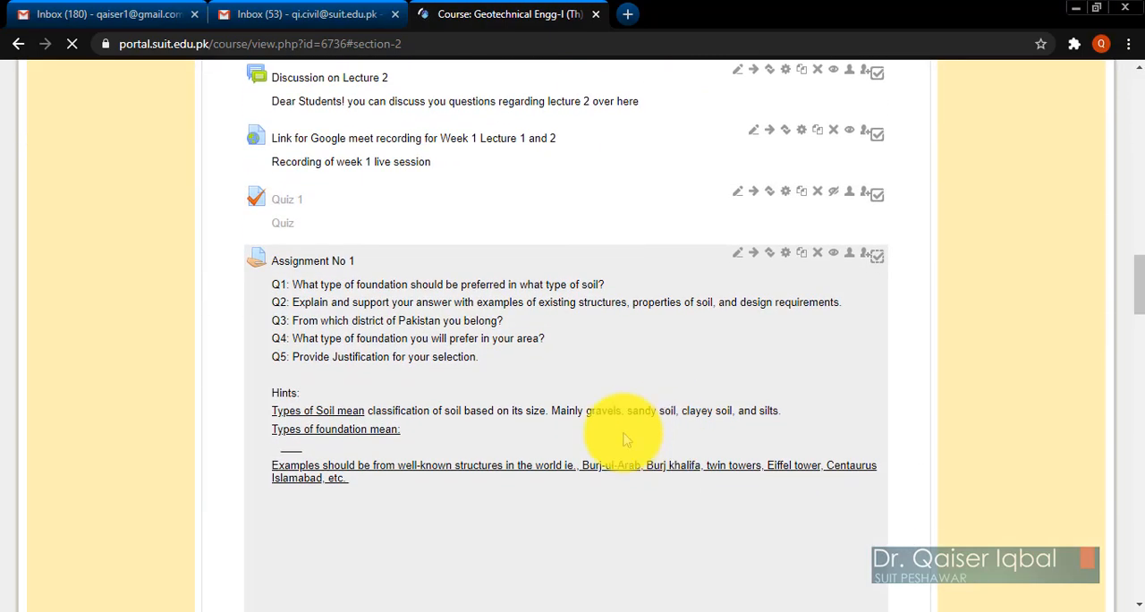
{"action": "scroll", "coordinate": [473, 553], "scroll_direction": "down", "scroll_amount": 3}
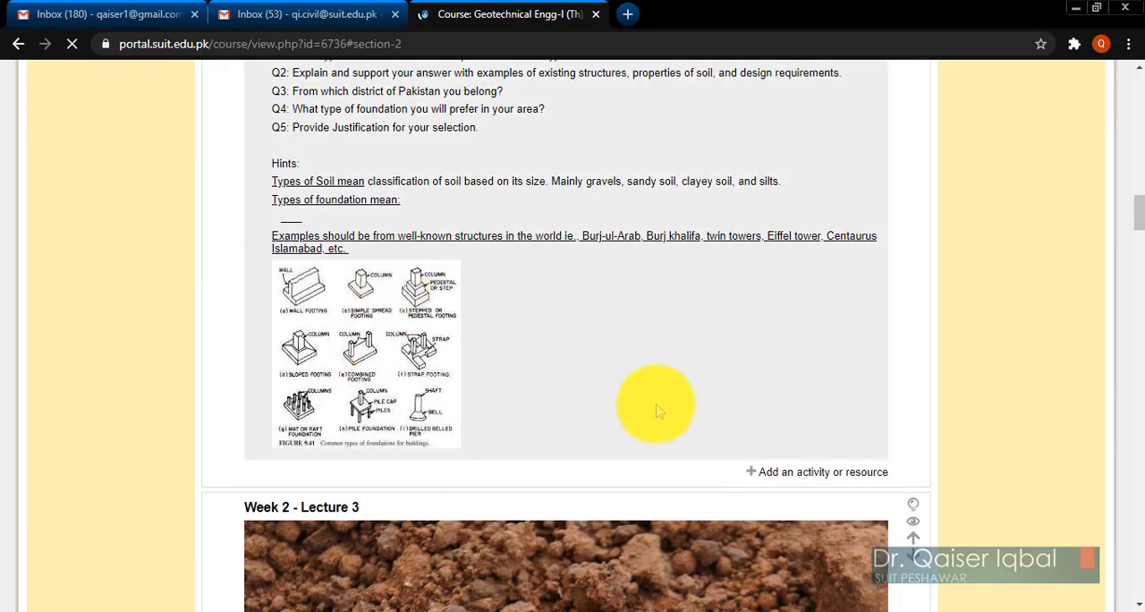
{"action": "scroll", "coordinate": [658, 410], "scroll_direction": "up", "scroll_amount": 2}
{"action": "scroll", "coordinate": [692, 465], "scroll_direction": "down", "scroll_amount": 3}
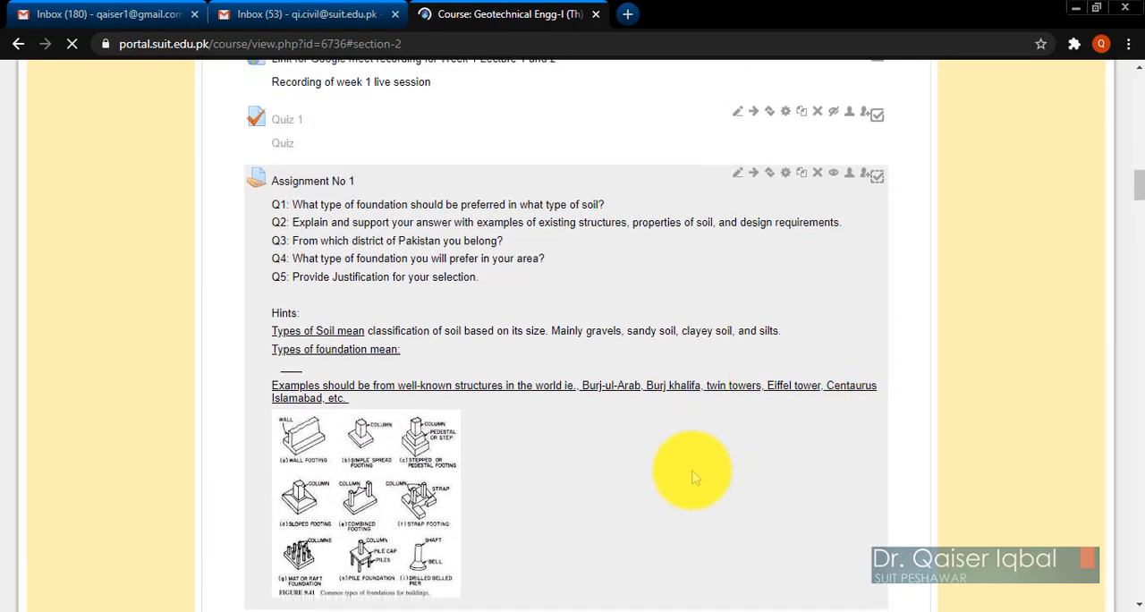
{"action": "scroll", "coordinate": [694, 479], "scroll_direction": "up", "scroll_amount": 10}
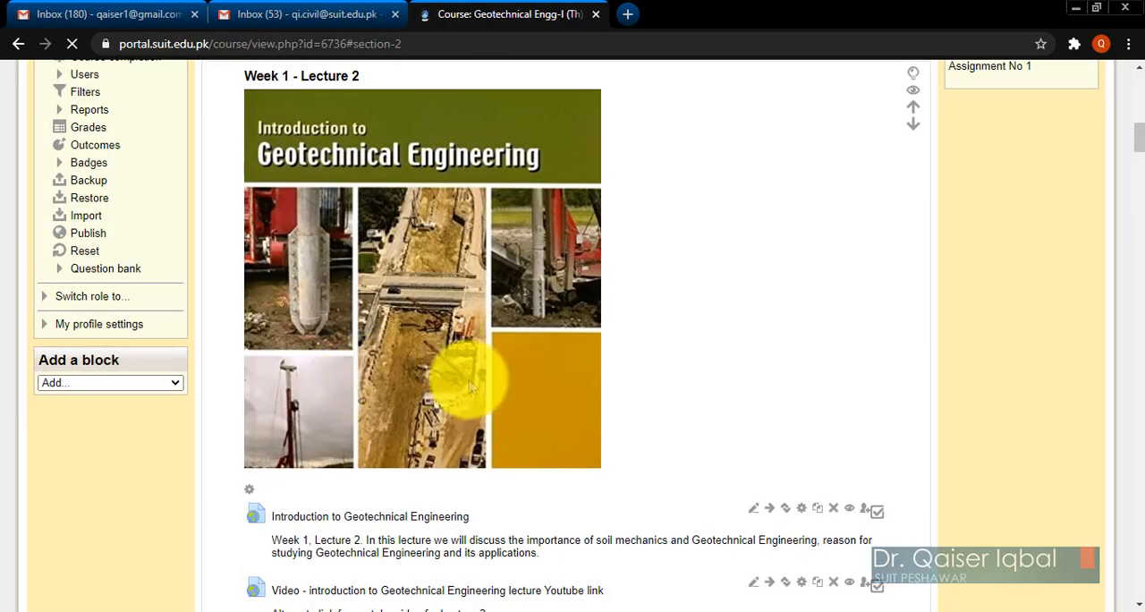
{"action": "scroll", "coordinate": [650, 477], "scroll_direction": "down", "scroll_amount": 13}
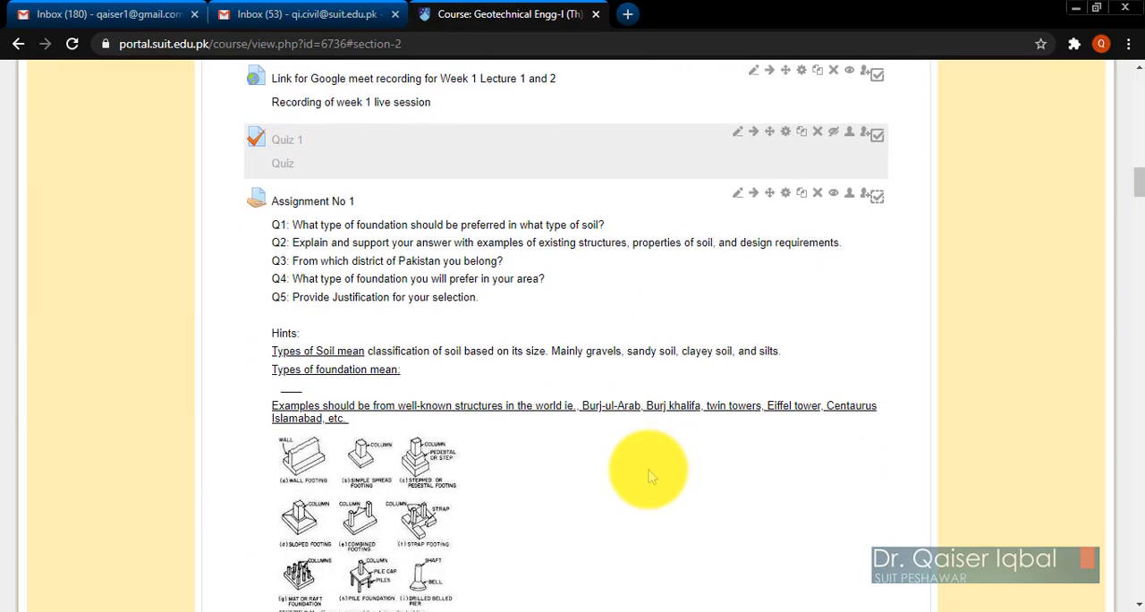
{"action": "scroll", "coordinate": [651, 476], "scroll_direction": "up", "scroll_amount": 1}
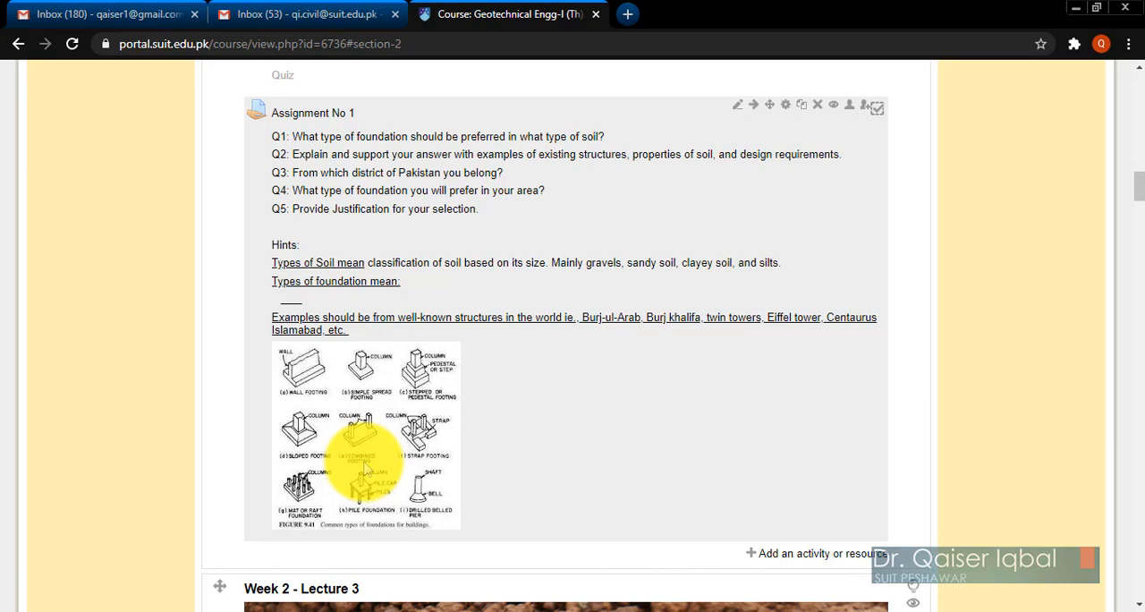
Open the settings of Assignment No 1 for editing and add a blank line below the foundation types figure in its description.
{"action": "left_click", "coordinate": [788, 111]}
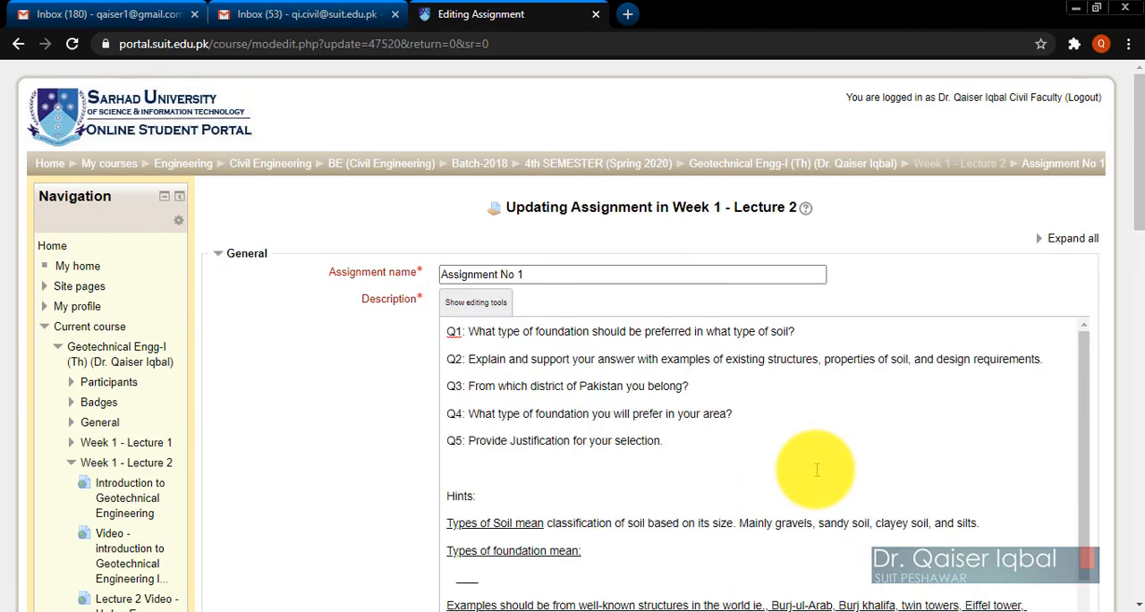
{"action": "scroll", "coordinate": [816, 470], "scroll_direction": "down", "scroll_amount": 3}
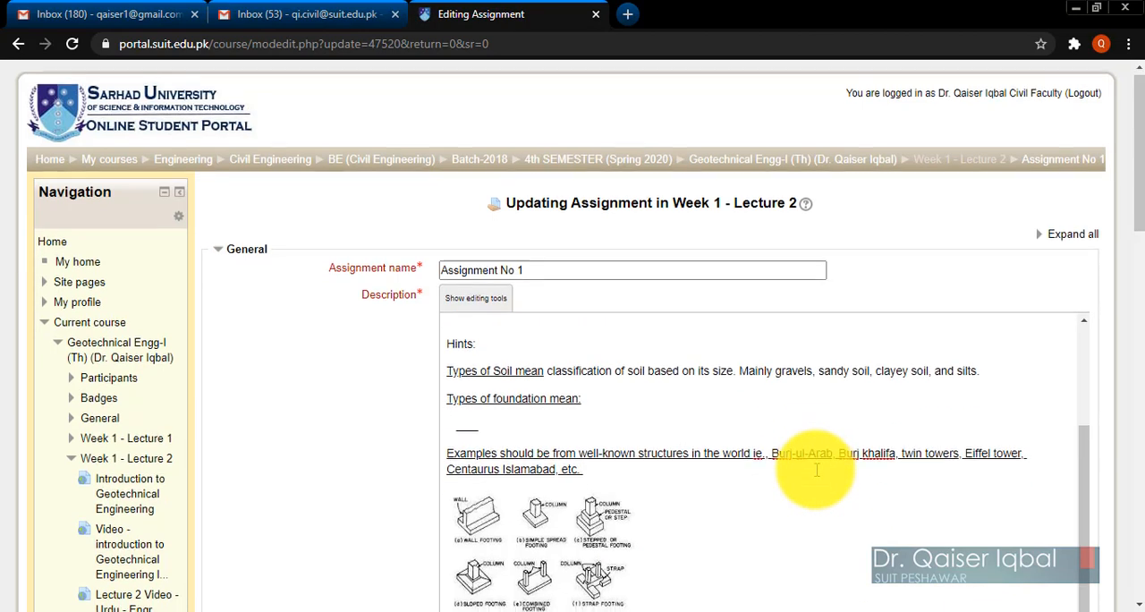
{"action": "scroll", "coordinate": [515, 320], "scroll_direction": "down", "scroll_amount": 3}
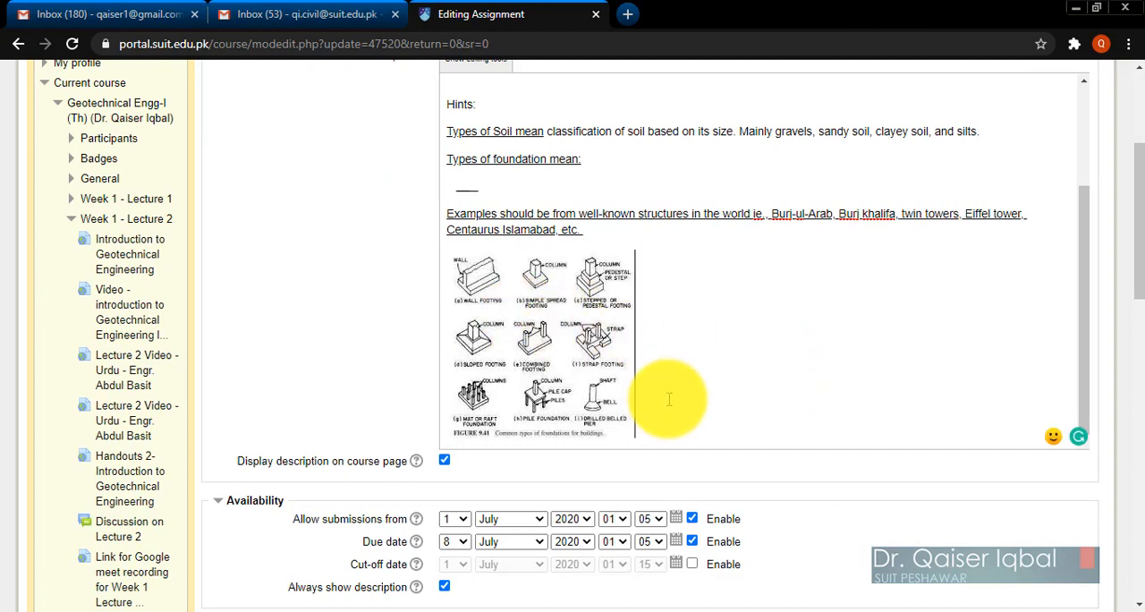
{"action": "key", "text": "Return"}
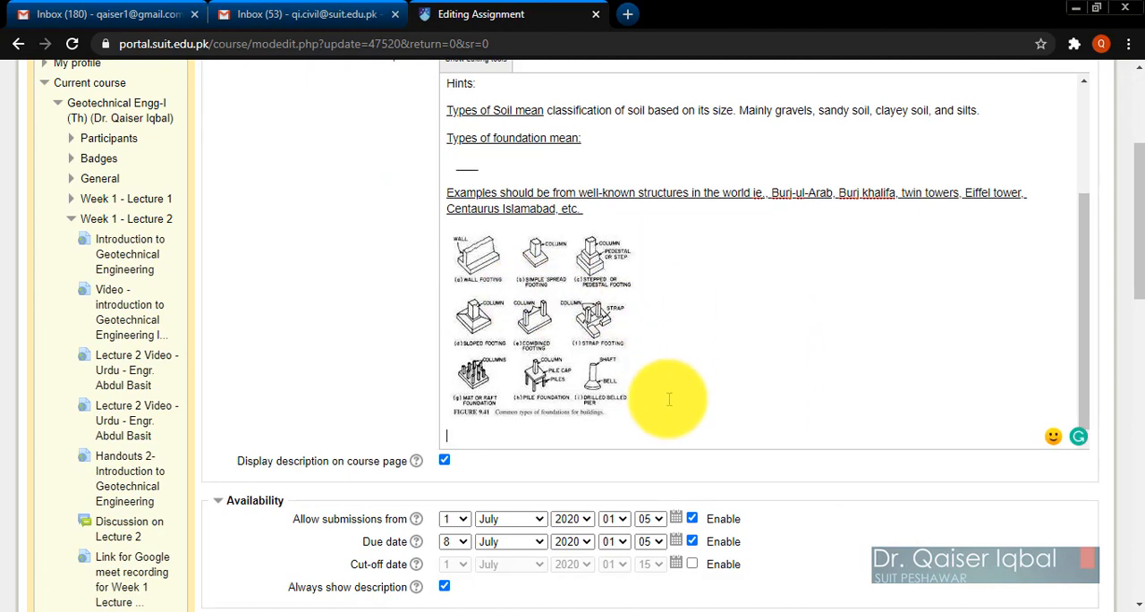
Upload the picture file F types - Large -900x400.jpg as a new image for the description of Assignment No 1.
{"action": "scroll", "coordinate": [423, 313], "scroll_direction": "up", "scroll_amount": 3}
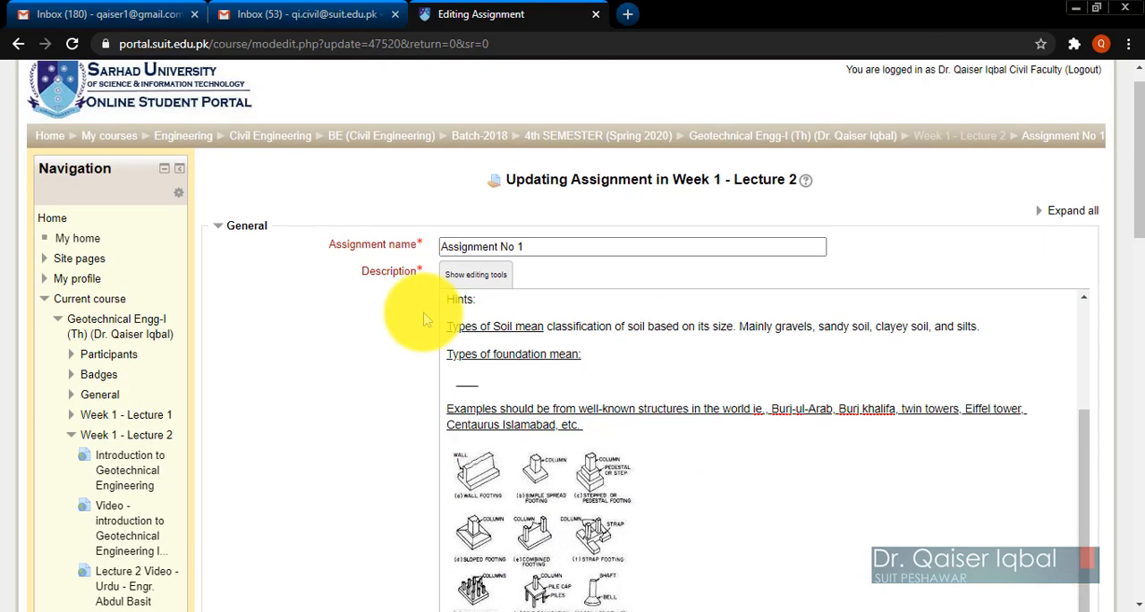
{"action": "scroll", "coordinate": [421, 311], "scroll_direction": "down", "scroll_amount": 1}
{"action": "left_click", "coordinate": [488, 193]}
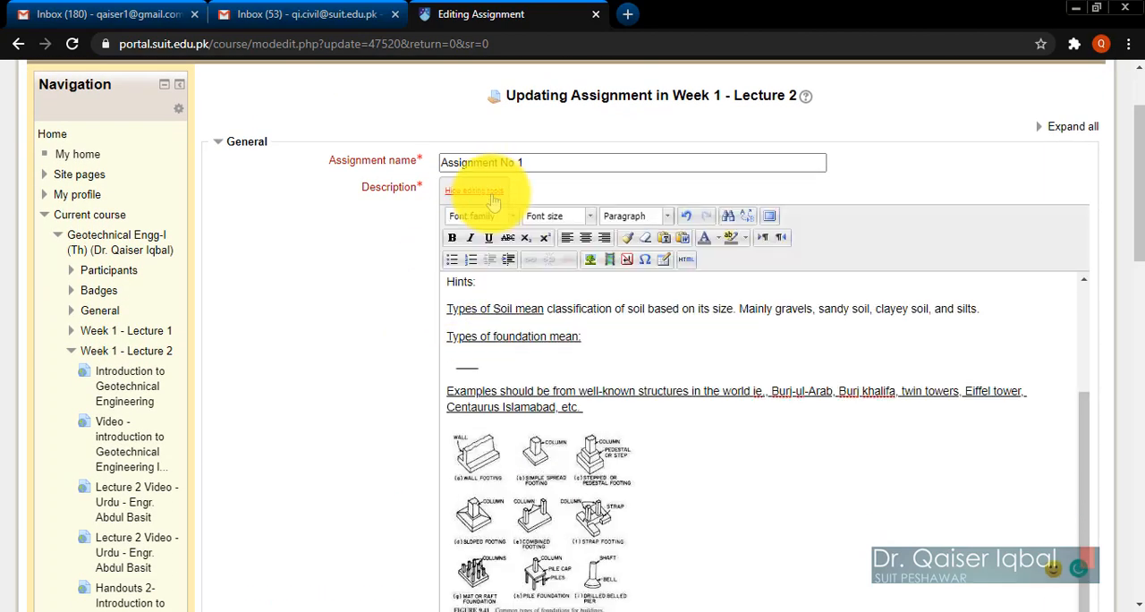
{"action": "left_click", "coordinate": [591, 261]}
{"action": "left_click", "coordinate": [526, 245]}
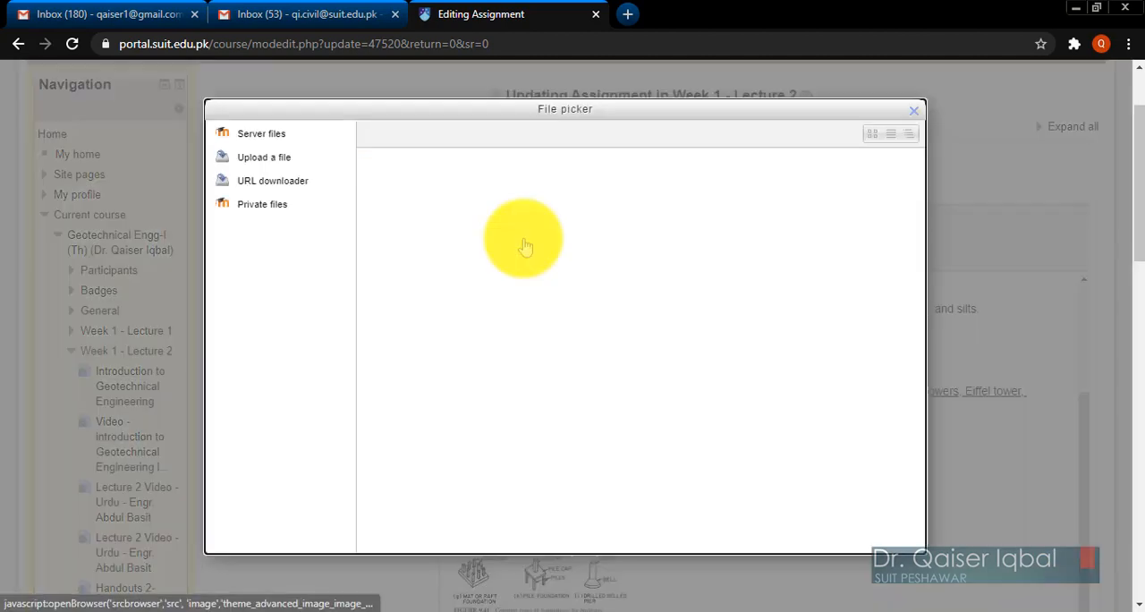
{"action": "left_click", "coordinate": [593, 276]}
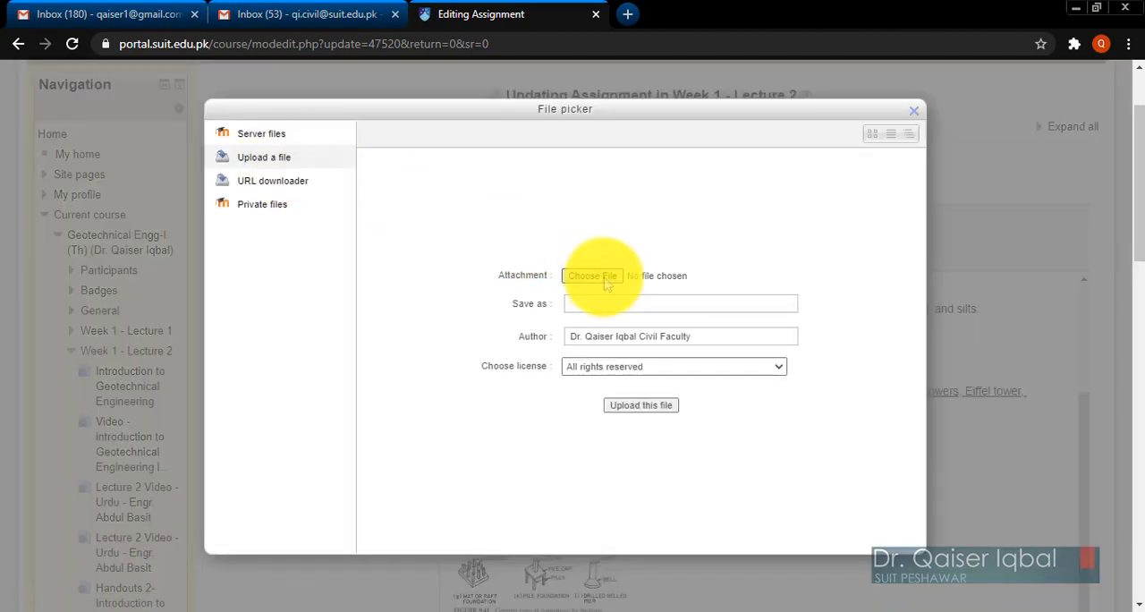
{"action": "scroll", "coordinate": [688, 440], "scroll_direction": "down", "scroll_amount": 3}
{"action": "scroll", "coordinate": [688, 441], "scroll_direction": "down", "scroll_amount": 3}
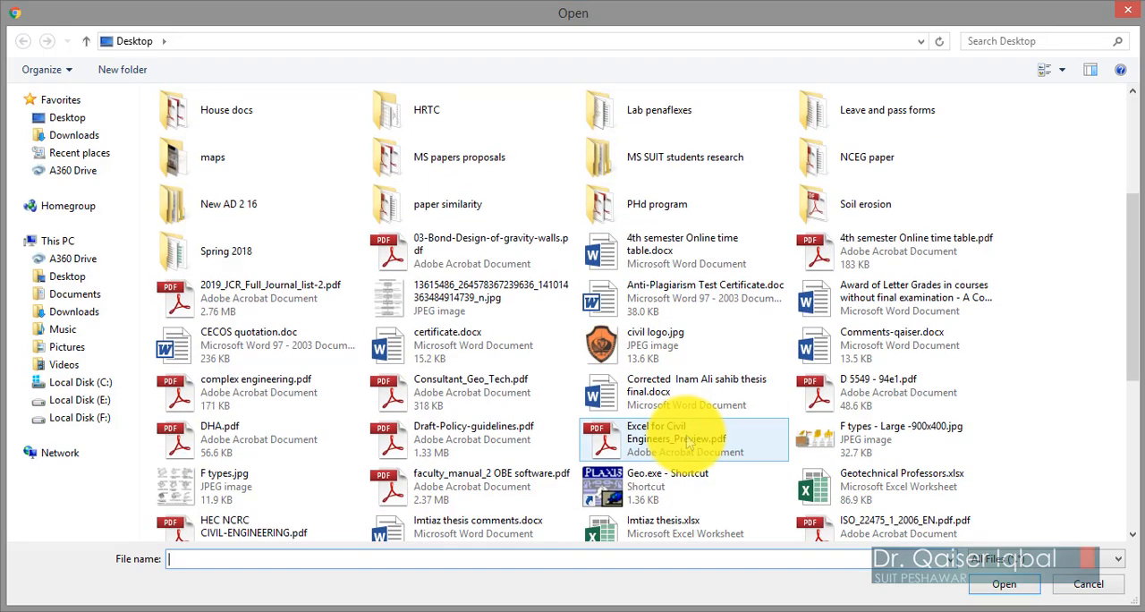
{"action": "double_click", "coordinate": [851, 394]}
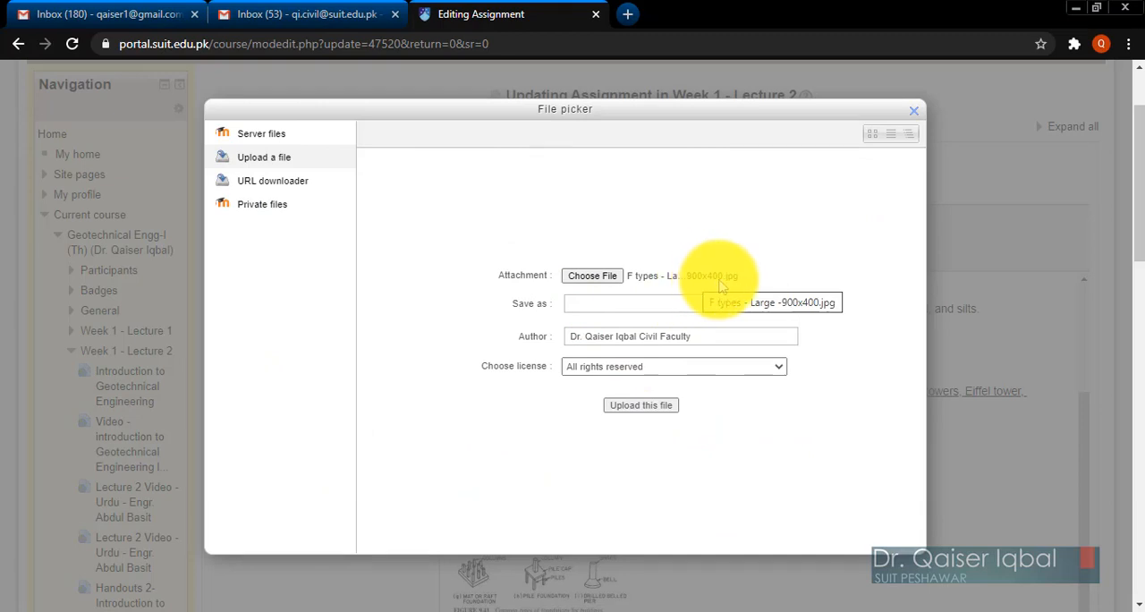
{"action": "left_click", "coordinate": [637, 407]}
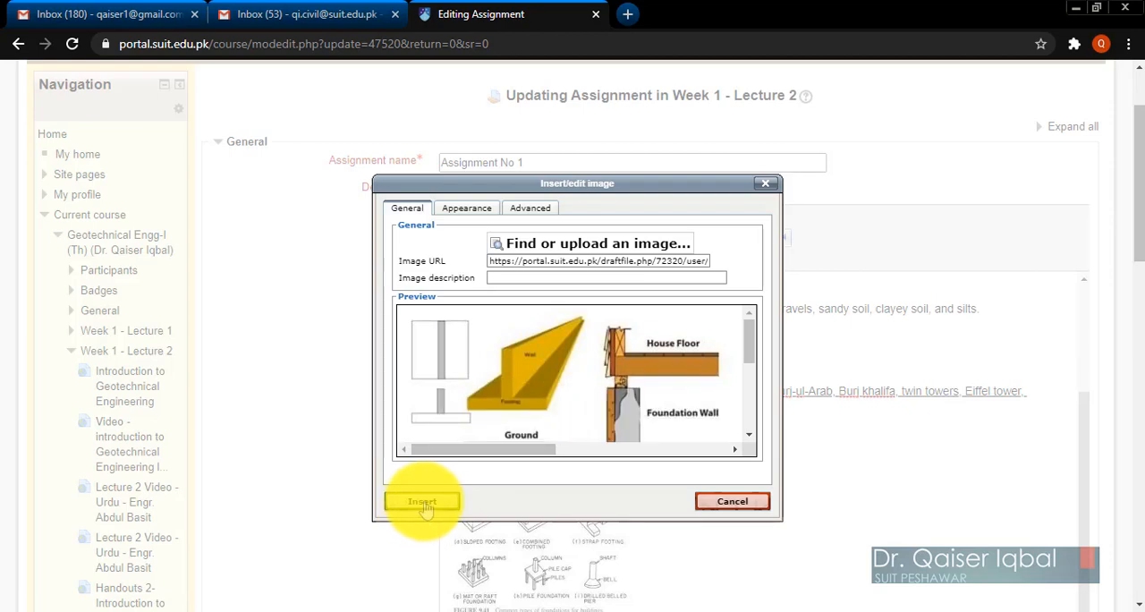
Insert the uploaded picture below the foundation types figure without an image description, and save the assignment, returning to the course.
{"action": "left_click", "coordinate": [423, 503]}
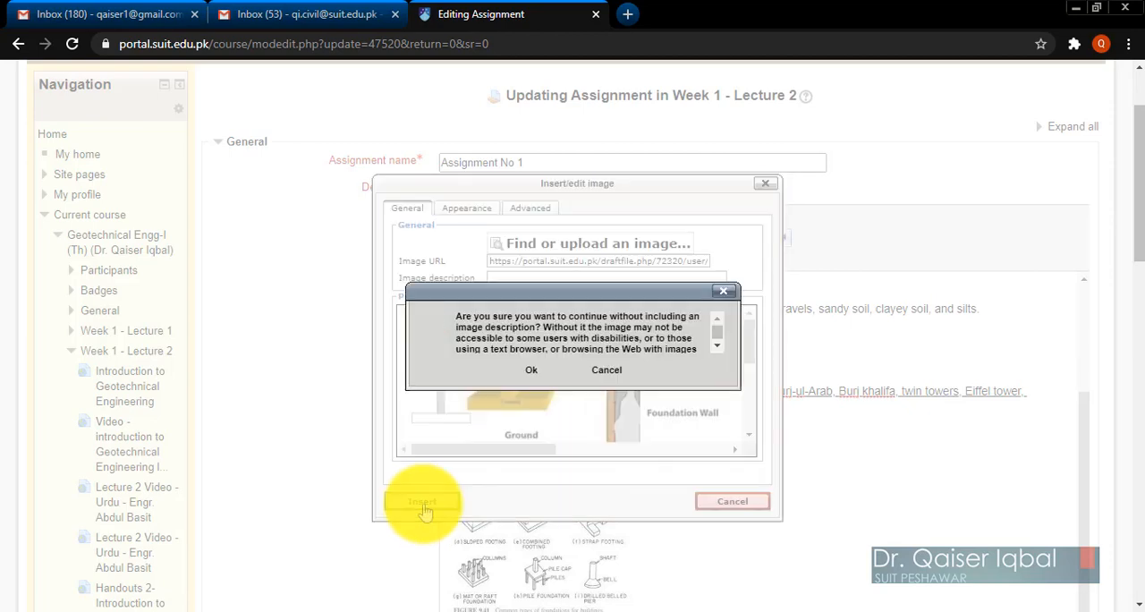
{"action": "left_click", "coordinate": [531, 374]}
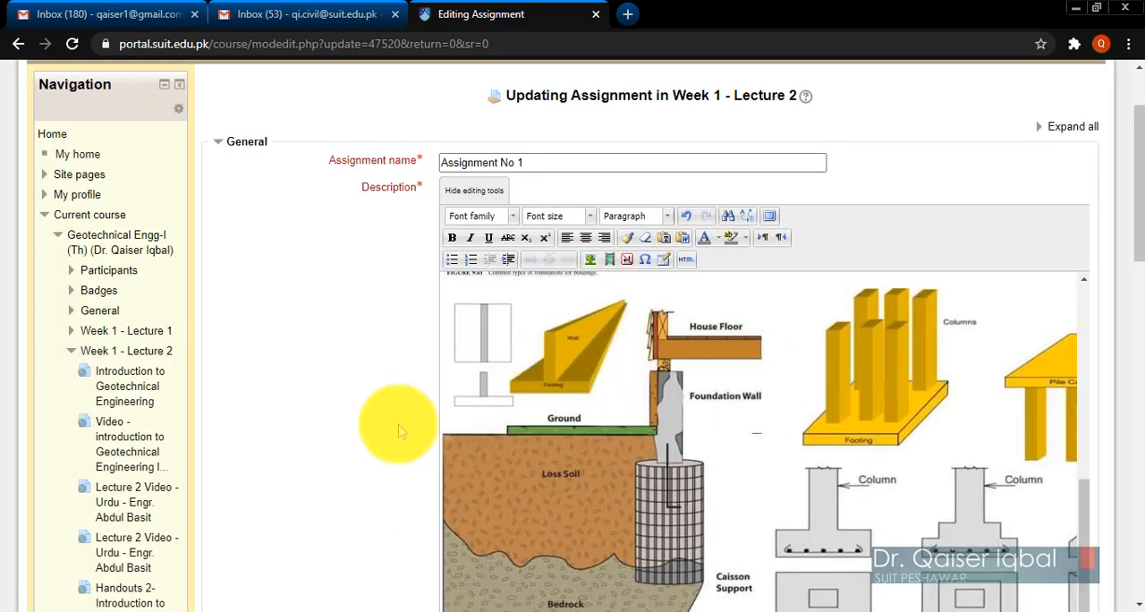
{"action": "scroll", "coordinate": [386, 421], "scroll_direction": "down", "scroll_amount": 2}
{"action": "scroll", "coordinate": [383, 434], "scroll_direction": "down", "scroll_amount": 15}
{"action": "scroll", "coordinate": [379, 427], "scroll_direction": "up", "scroll_amount": 5}
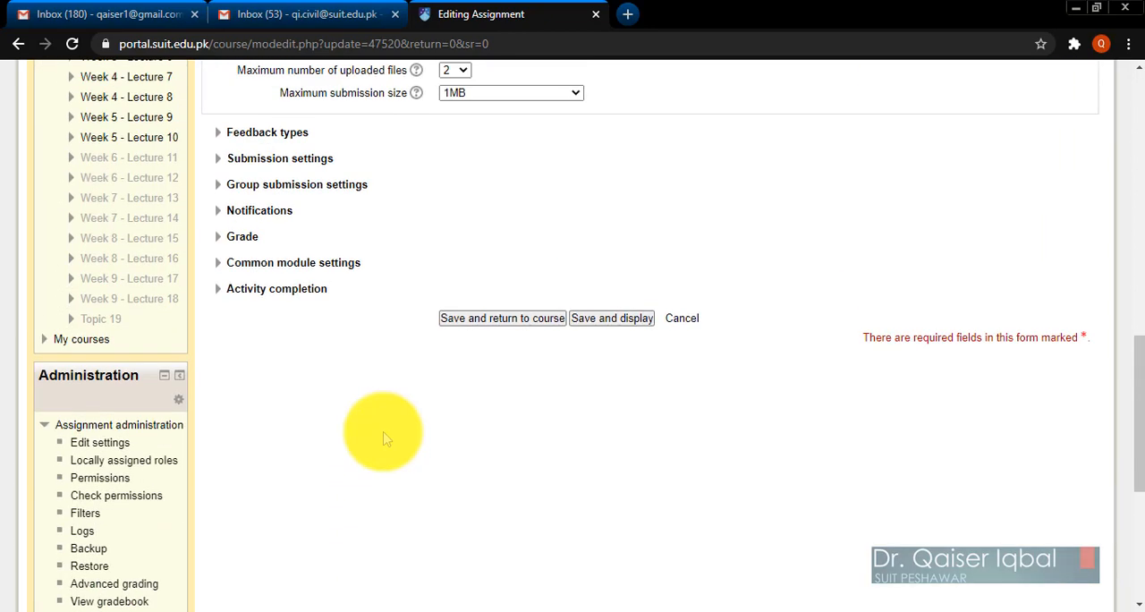
{"action": "left_click", "coordinate": [481, 327]}
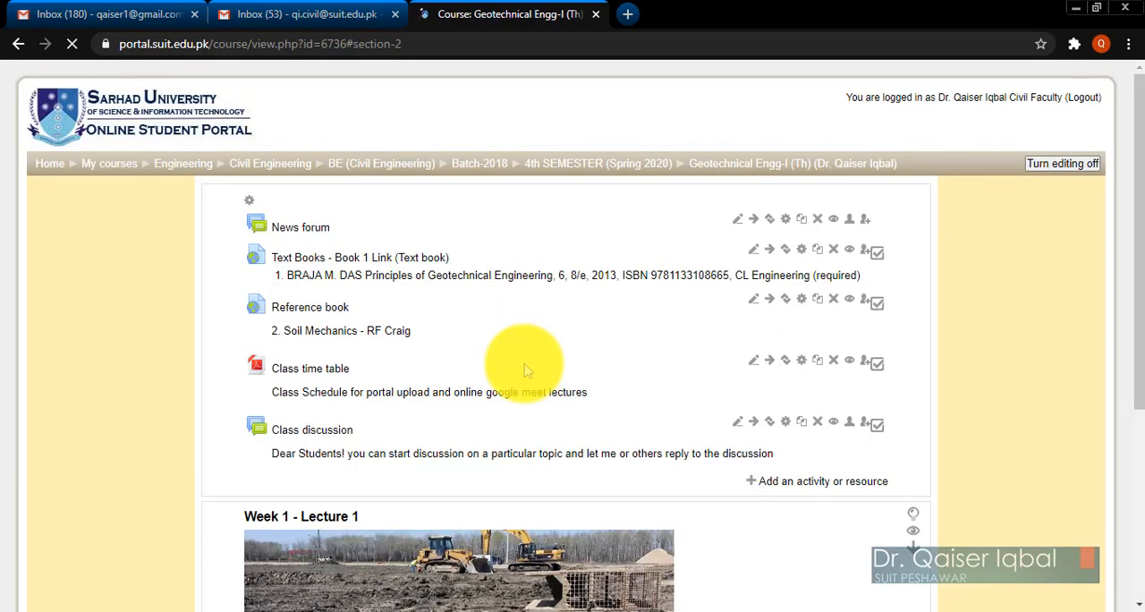
Examine the full width of the new foundation picture displayed under Assignment No 1 in the Week 1 - Lecture 2 section.
{"action": "scroll", "coordinate": [571, 418], "scroll_direction": "down", "scroll_amount": 5}
{"action": "scroll", "coordinate": [571, 418], "scroll_direction": "down", "scroll_amount": 20}
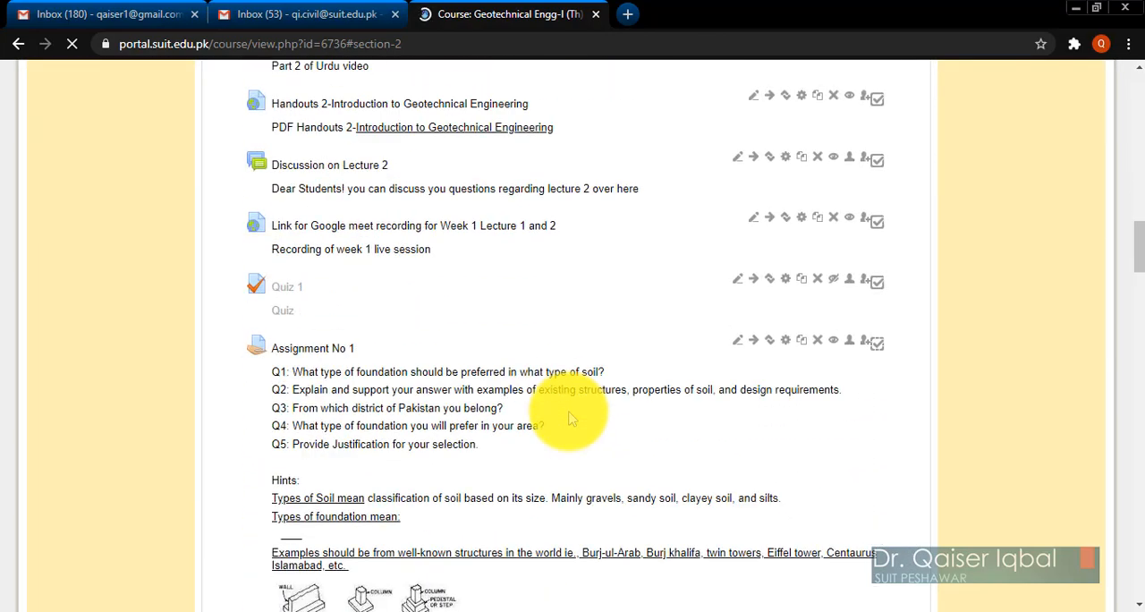
{"action": "scroll", "coordinate": [571, 418], "scroll_direction": "up", "scroll_amount": 2}
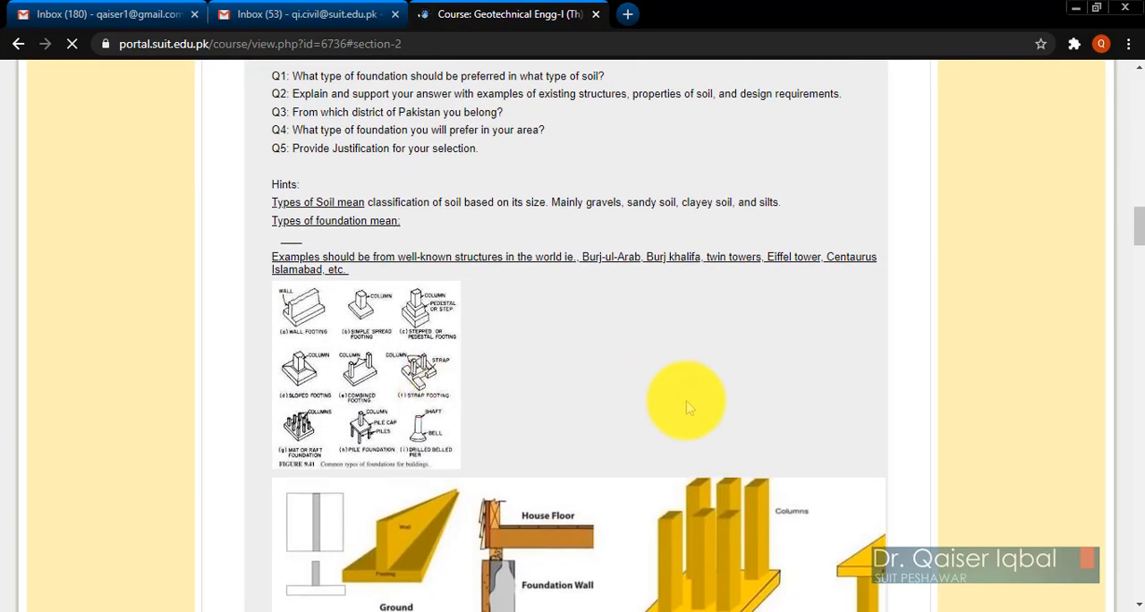
{"action": "scroll", "coordinate": [687, 407], "scroll_direction": "down", "scroll_amount": 3}
{"action": "scroll", "coordinate": [685, 418], "scroll_direction": "up", "scroll_amount": 1}
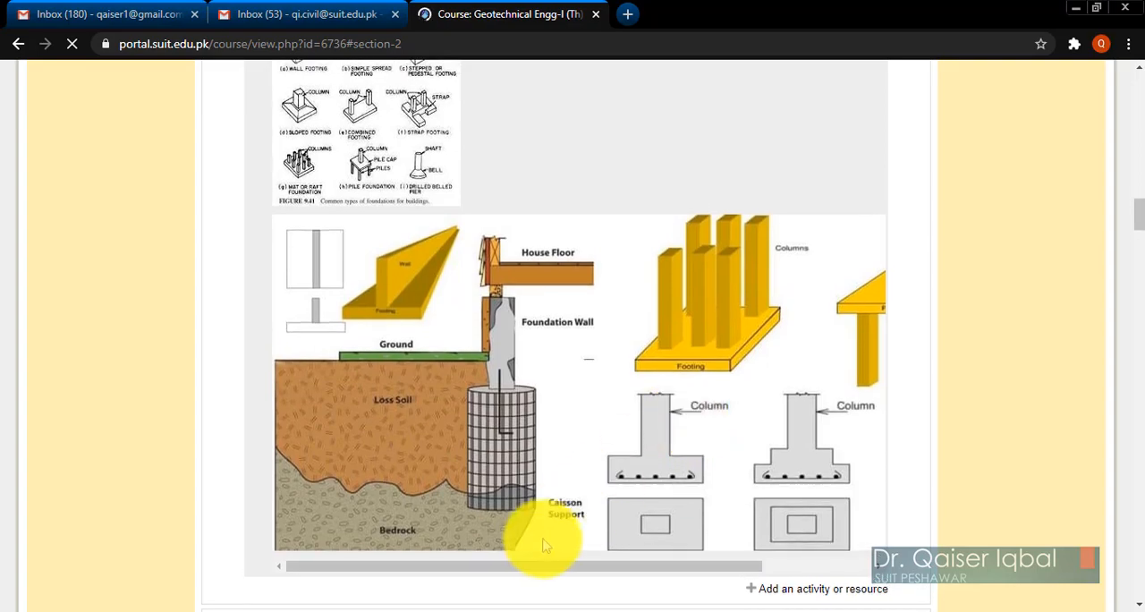
{"action": "left_click_drag", "start_coordinate": [528, 564], "coordinate": [718, 567]}
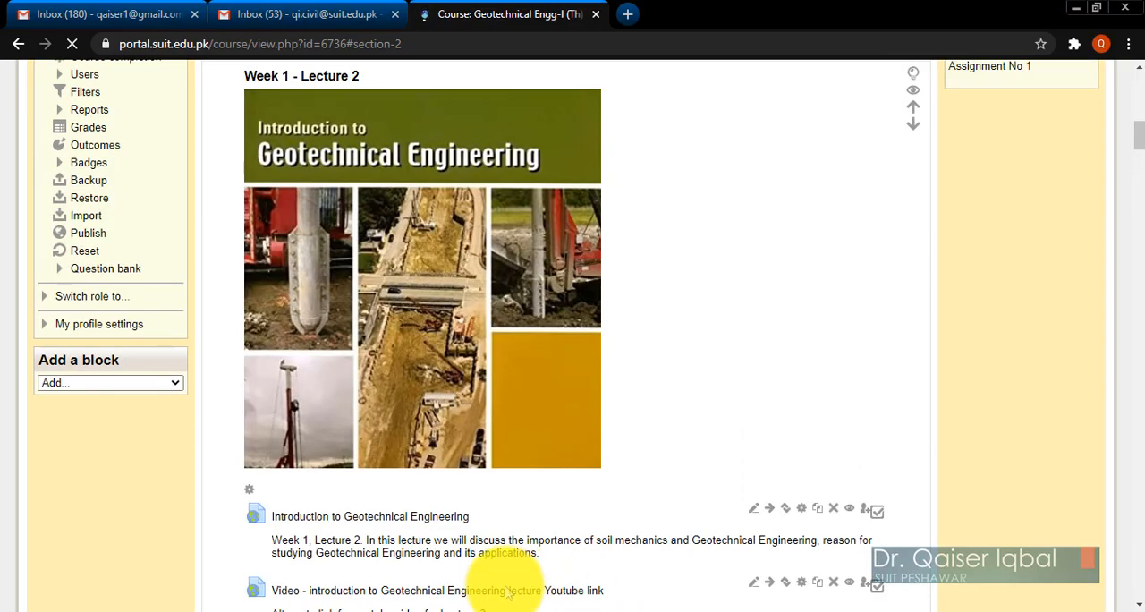
{"action": "scroll", "coordinate": [632, 503], "scroll_direction": "down", "scroll_amount": 7}
{"action": "scroll", "coordinate": [632, 503], "scroll_direction": "down", "scroll_amount": 10}
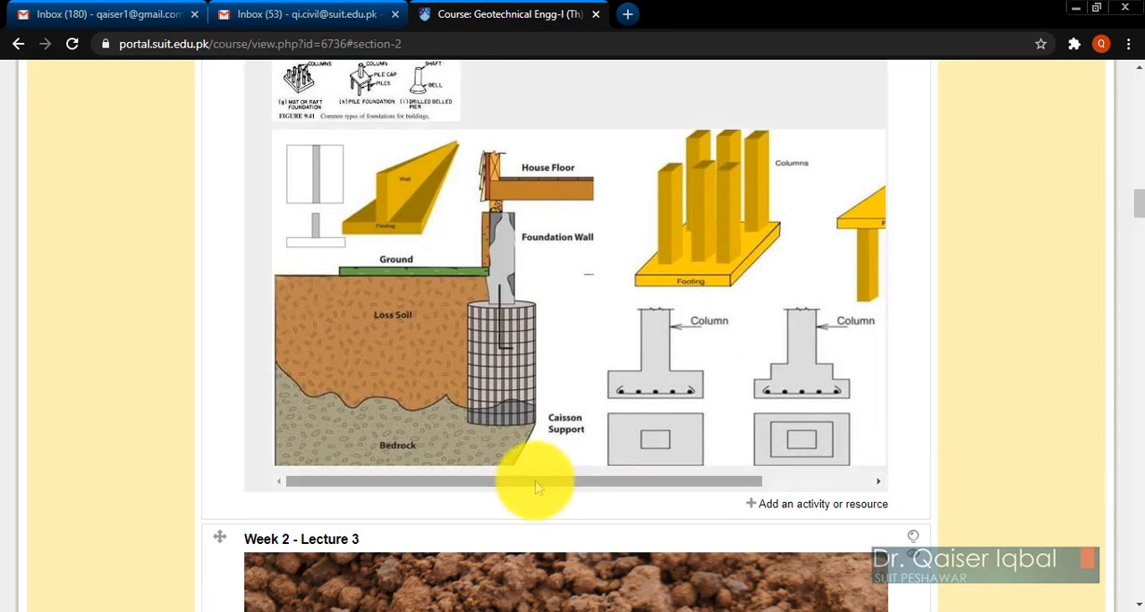
{"action": "left_click_drag", "start_coordinate": [529, 480], "coordinate": [654, 488]}
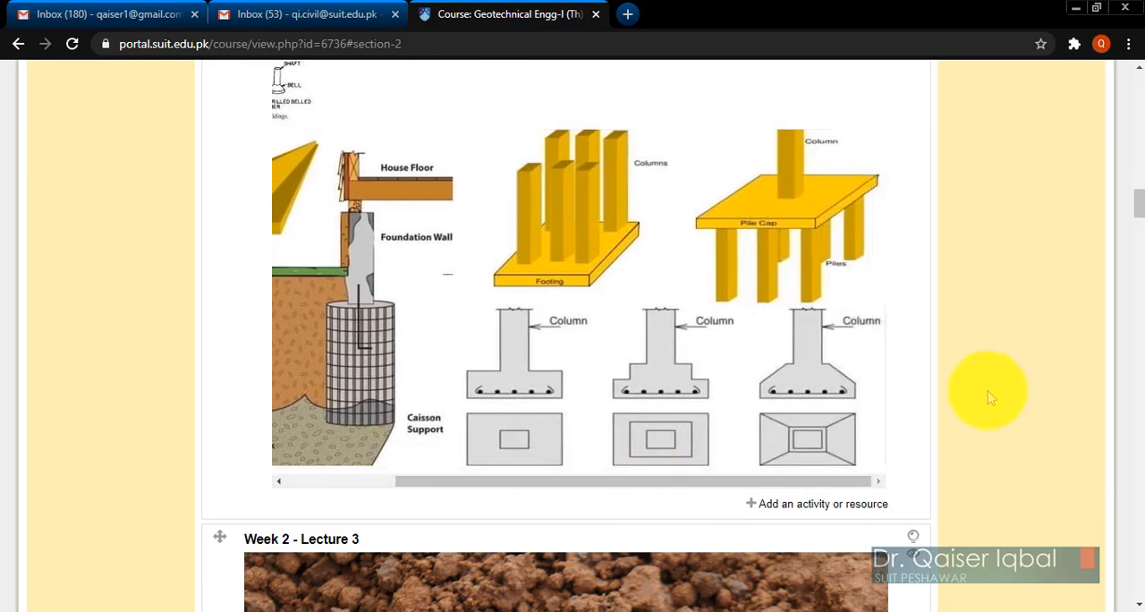
{"action": "scroll", "coordinate": [987, 391], "scroll_direction": "up", "scroll_amount": 1}
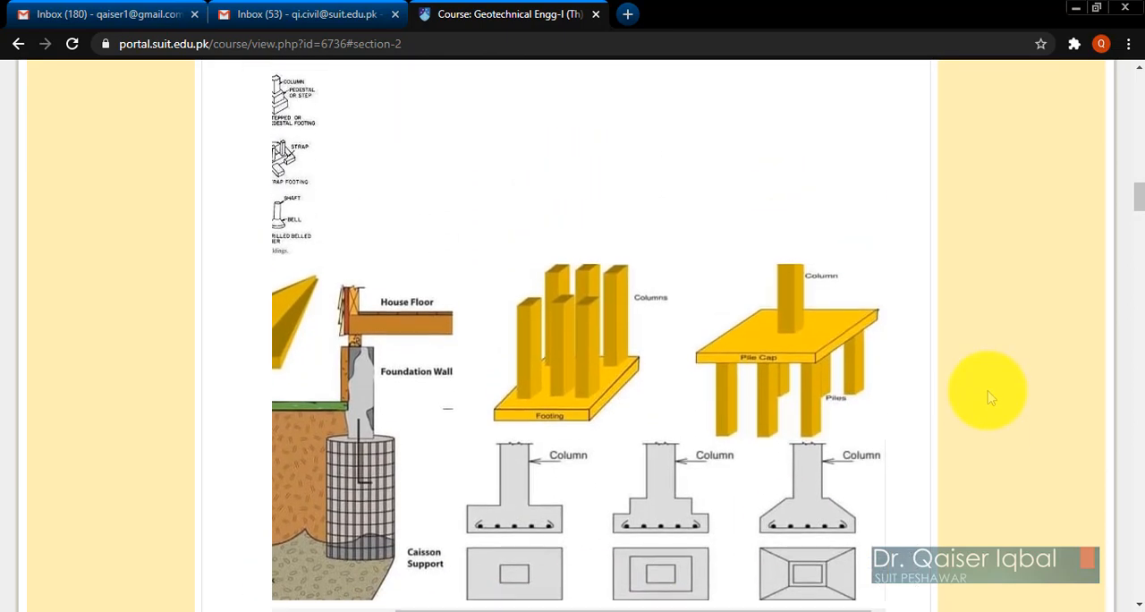
{"action": "left_click_drag", "start_coordinate": [605, 570], "coordinate": [513, 566]}
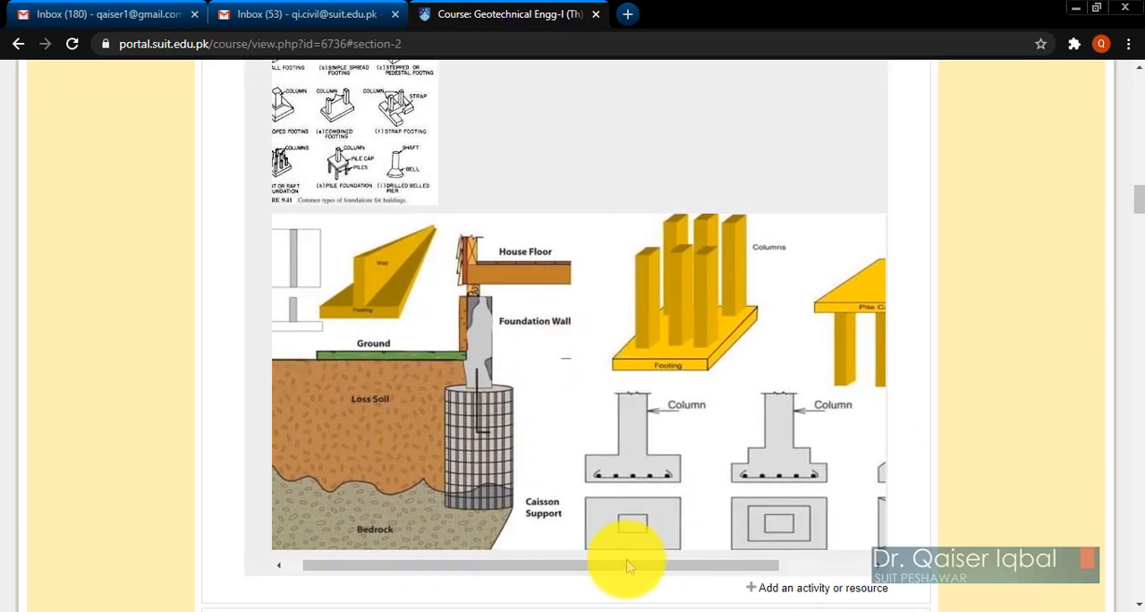
{"action": "left_click_drag", "start_coordinate": [626, 564], "coordinate": [558, 573]}
Review the questions, hints and both figures of Assignment No 1 along with the other Week 1 - Lecture 2 activities.
{"action": "scroll", "coordinate": [455, 358], "scroll_direction": "up", "scroll_amount": 2}
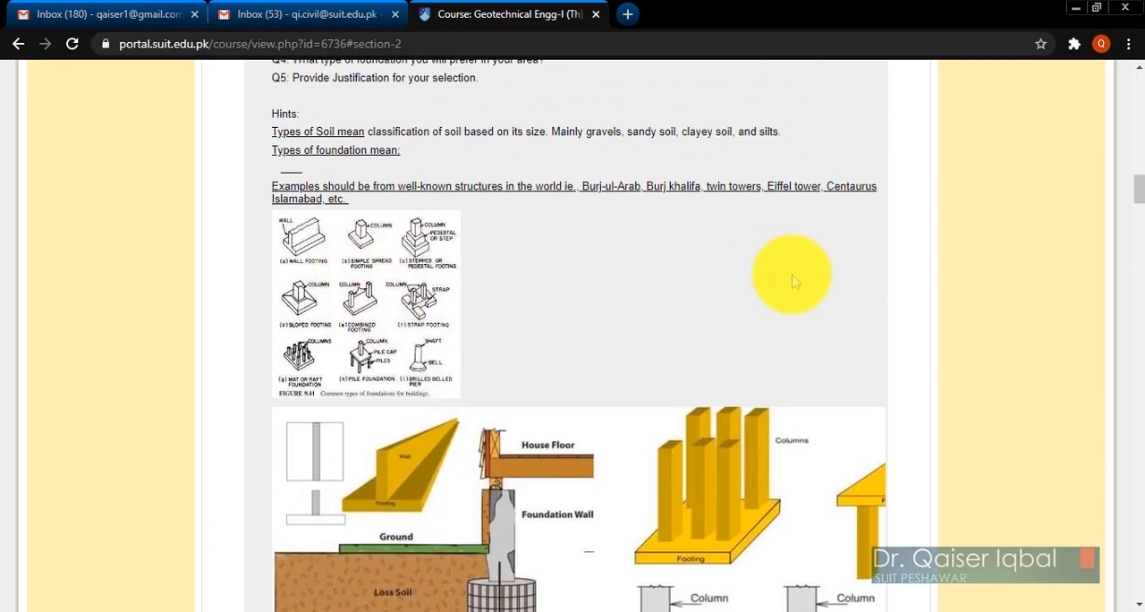
{"action": "scroll", "coordinate": [956, 369], "scroll_direction": "down", "scroll_amount": 3}
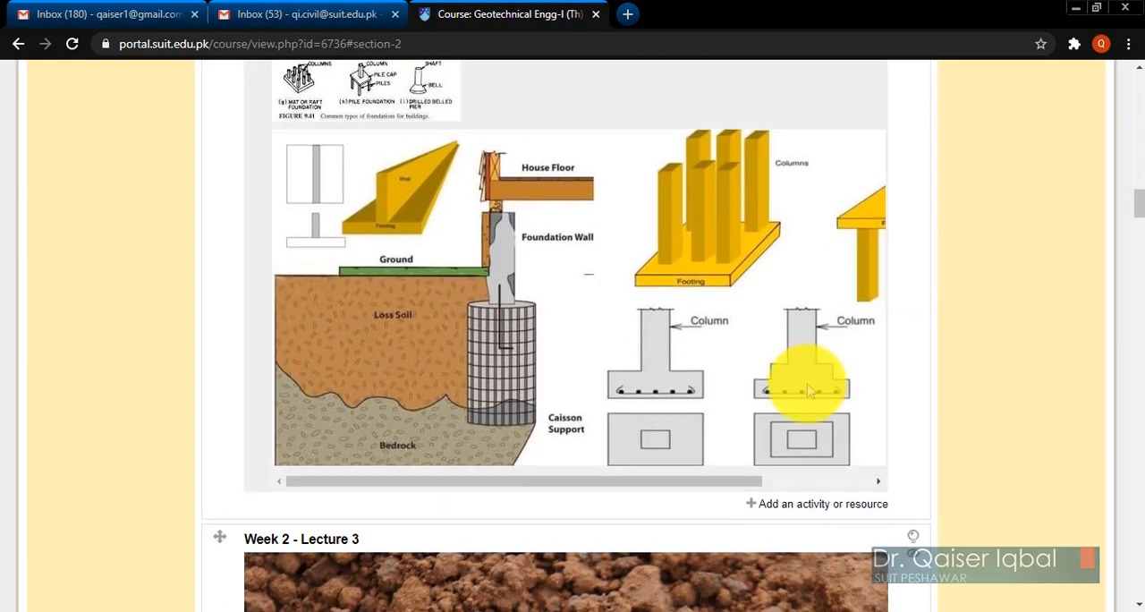
{"action": "scroll", "coordinate": [984, 345], "scroll_direction": "up", "scroll_amount": 1}
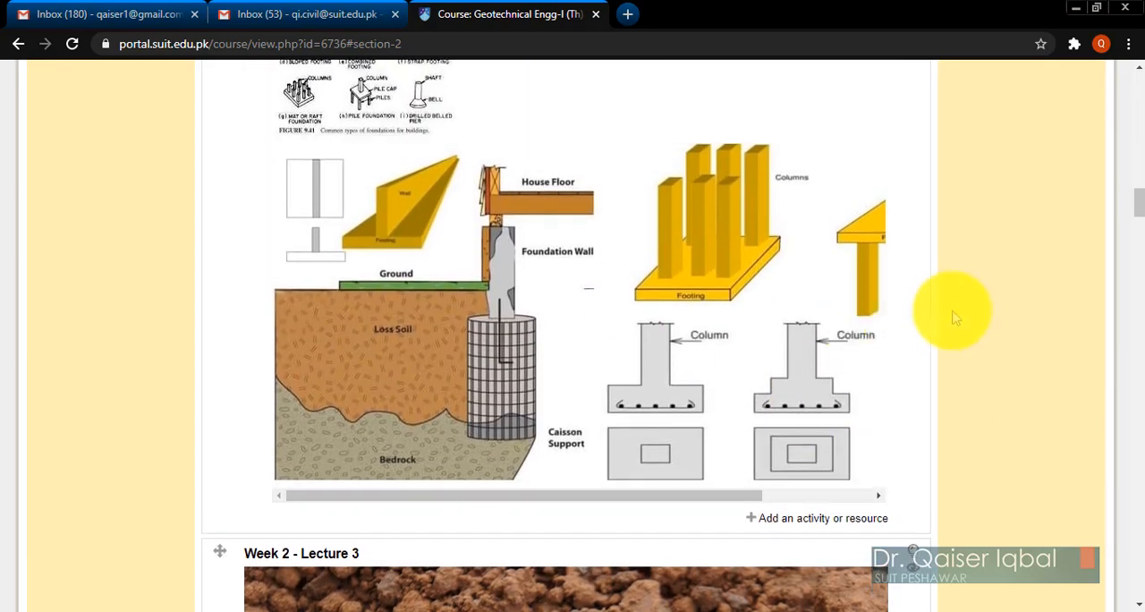
{"action": "scroll", "coordinate": [978, 334], "scroll_direction": "up", "scroll_amount": 2}
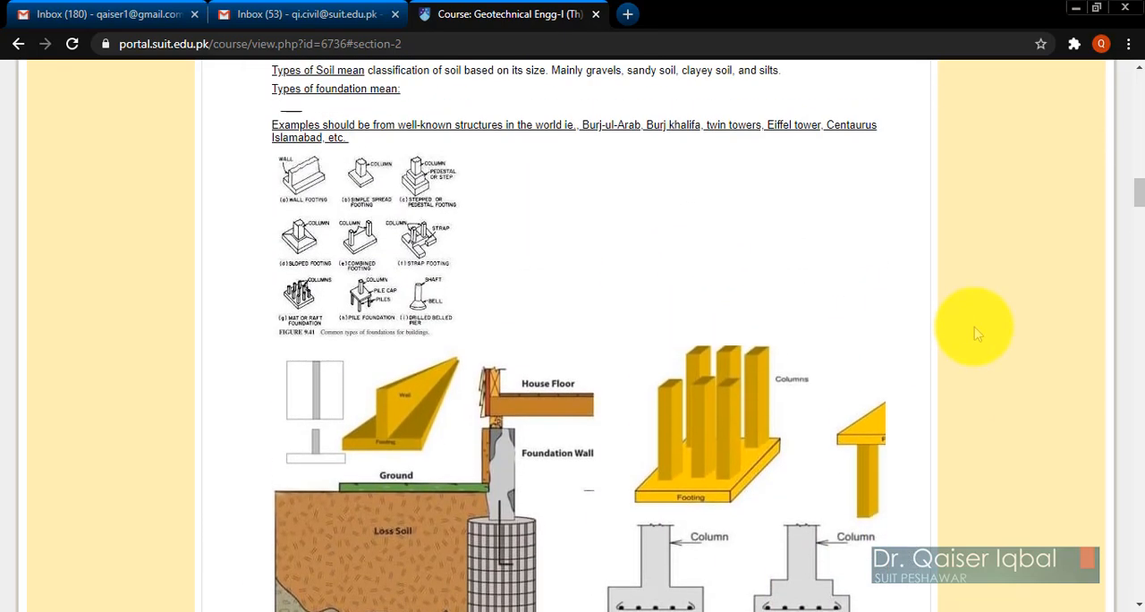
{"action": "scroll", "coordinate": [946, 273], "scroll_direction": "up", "scroll_amount": 3}
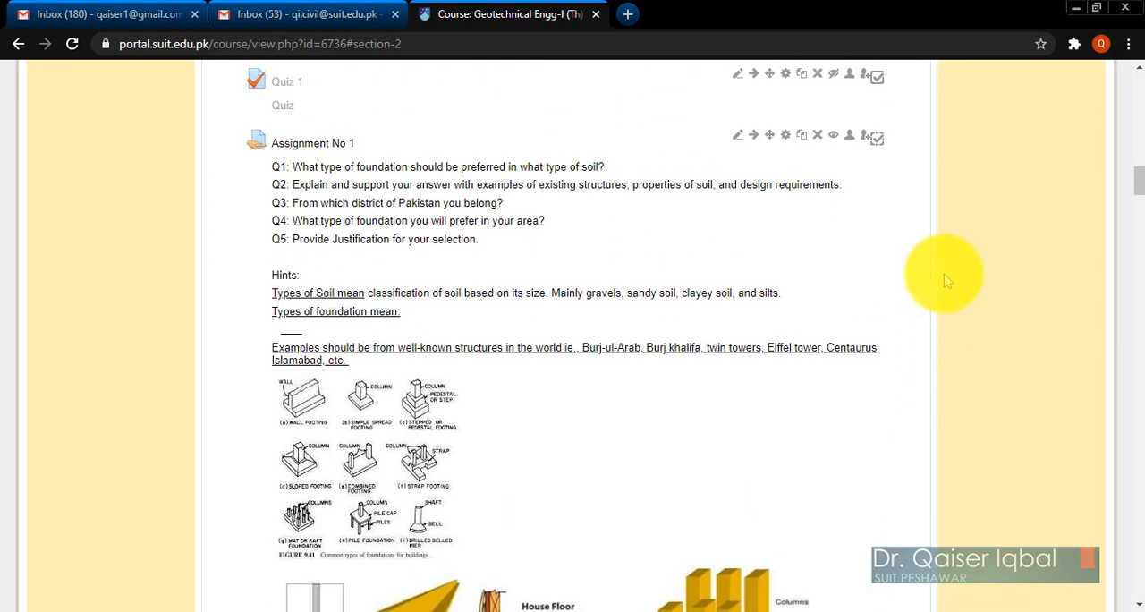
{"action": "scroll", "coordinate": [938, 351], "scroll_direction": "up", "scroll_amount": 2}
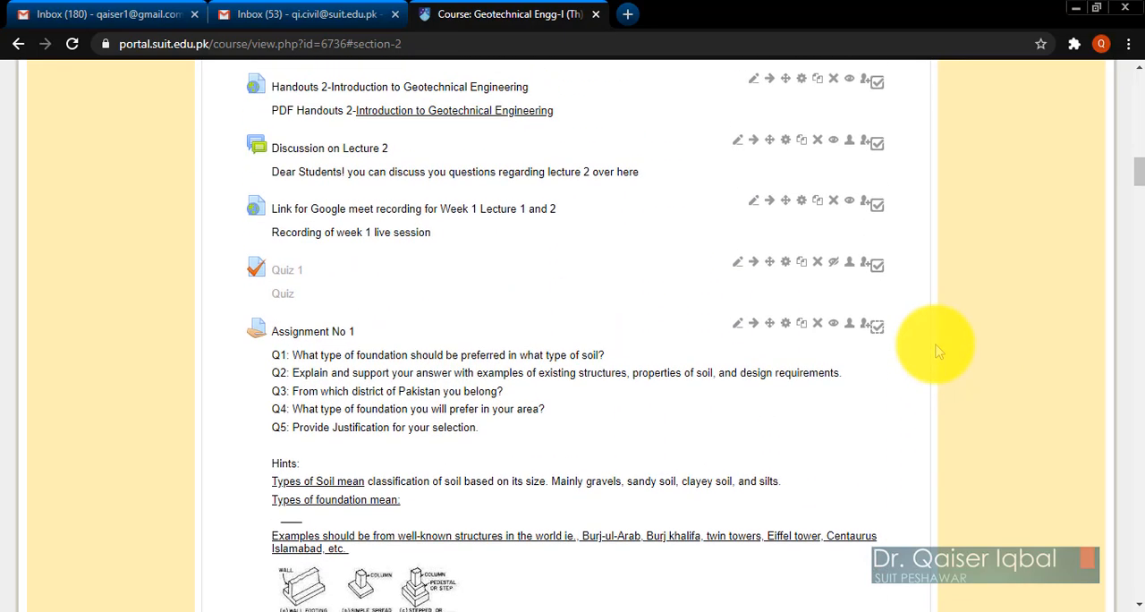
{"action": "scroll", "coordinate": [937, 350], "scroll_direction": "up", "scroll_amount": 2}
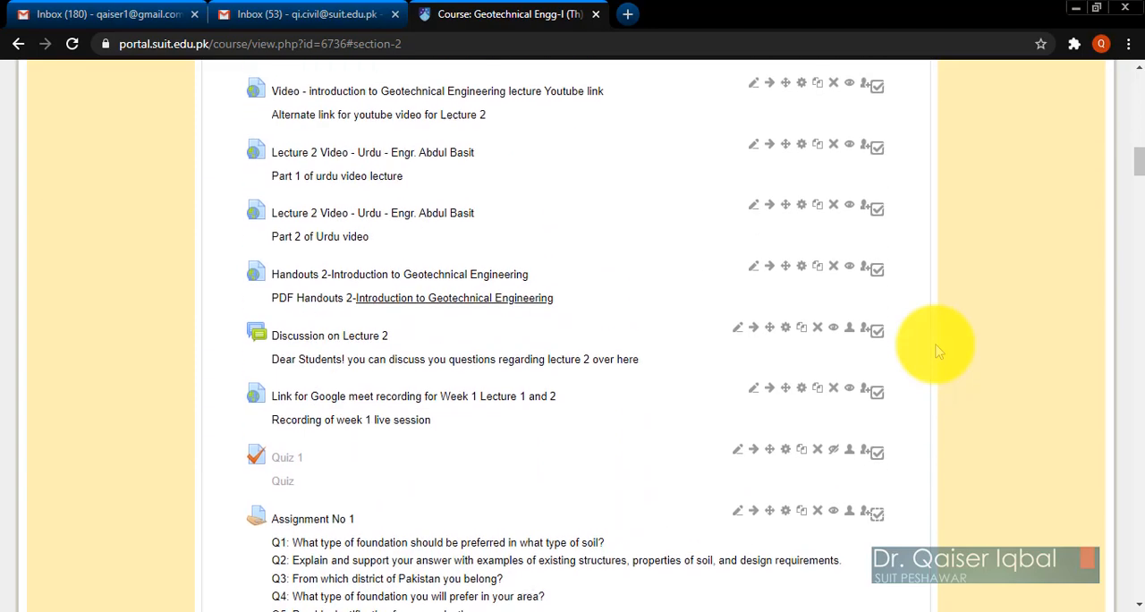
{"action": "scroll", "coordinate": [938, 351], "scroll_direction": "up", "scroll_amount": 3}
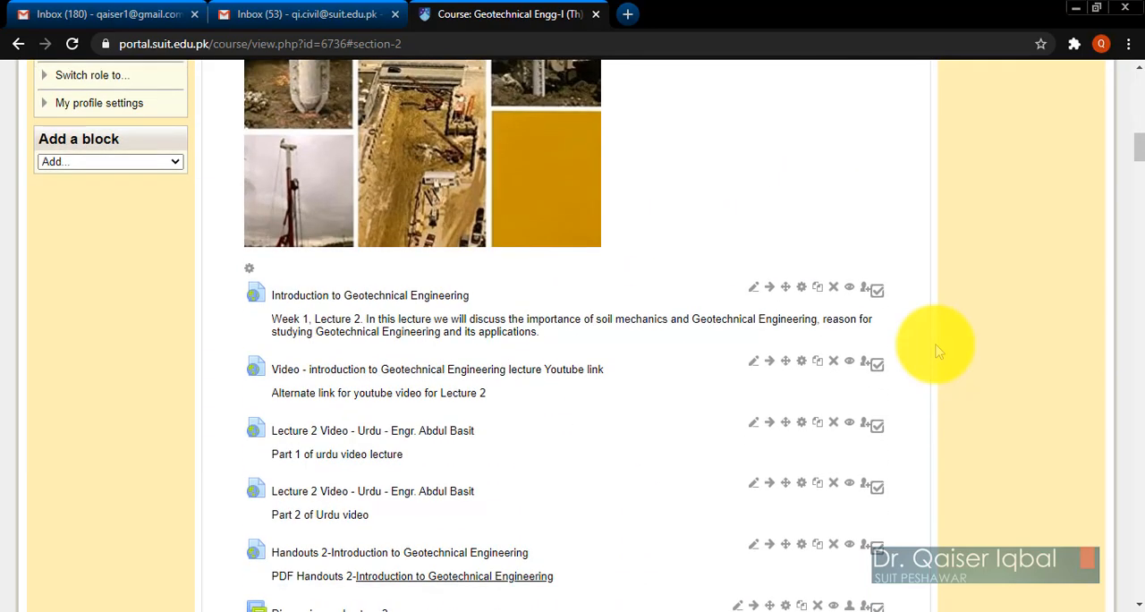
{"action": "scroll", "coordinate": [937, 350], "scroll_direction": "down", "scroll_amount": 2}
{"action": "scroll", "coordinate": [938, 351], "scroll_direction": "down", "scroll_amount": 5}
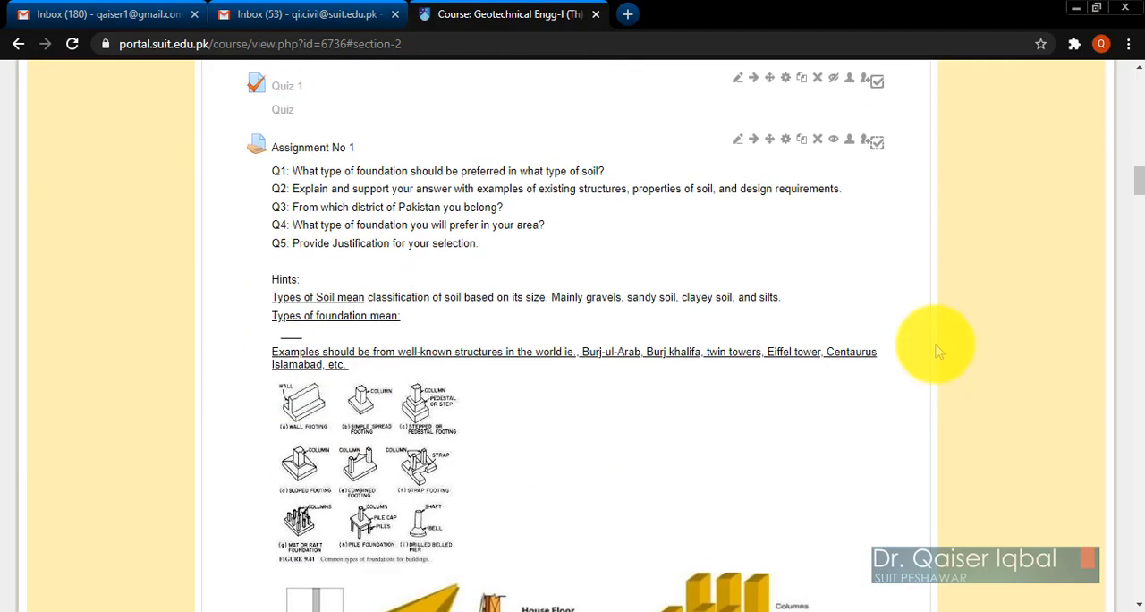
{"action": "scroll", "coordinate": [938, 351], "scroll_direction": "down", "scroll_amount": 6}
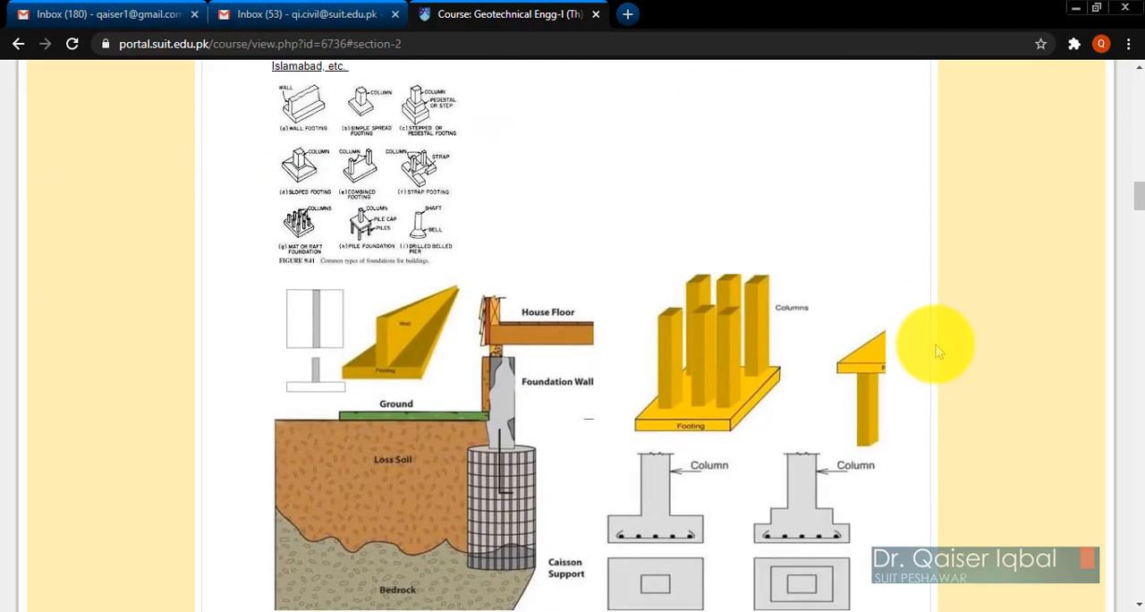
Log out of the faculty account, log in with a student's username and password, and dismiss the offer to save the password.
{"action": "scroll", "coordinate": [938, 350], "scroll_direction": "up", "scroll_amount": 4}
{"action": "scroll", "coordinate": [938, 351], "scroll_direction": "up", "scroll_amount": 15}
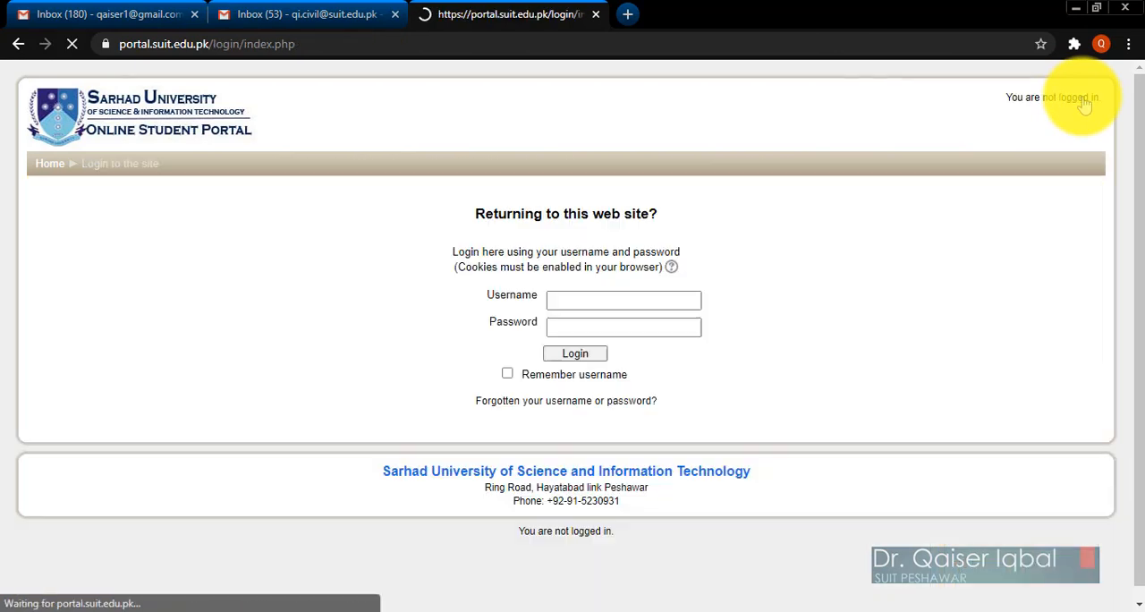
{"action": "left_click", "coordinate": [613, 300]}
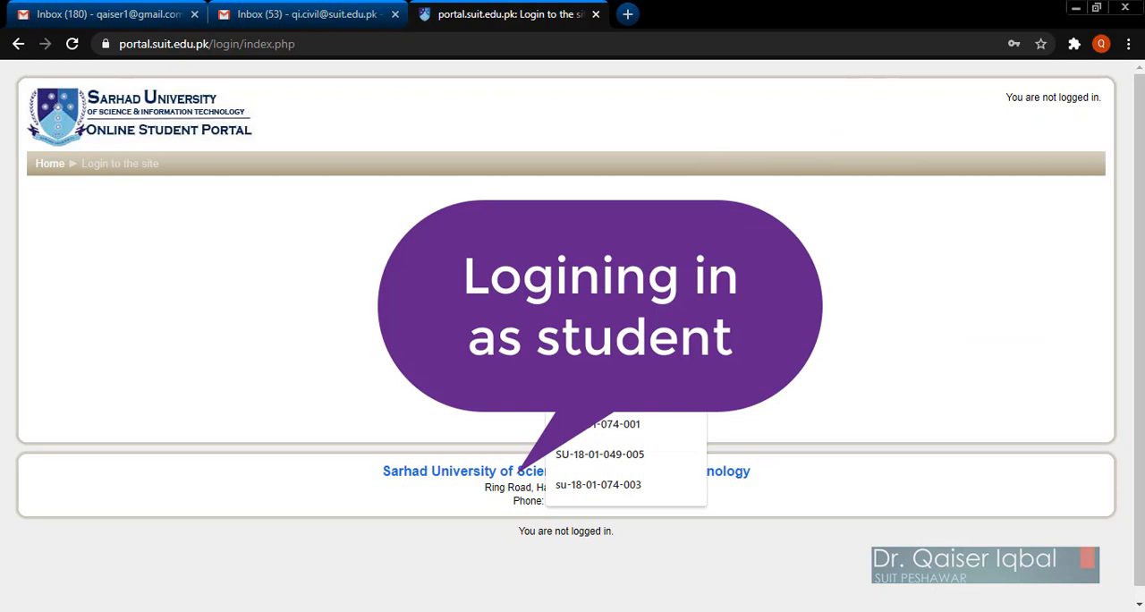
{"action": "left_click", "coordinate": [599, 364]}
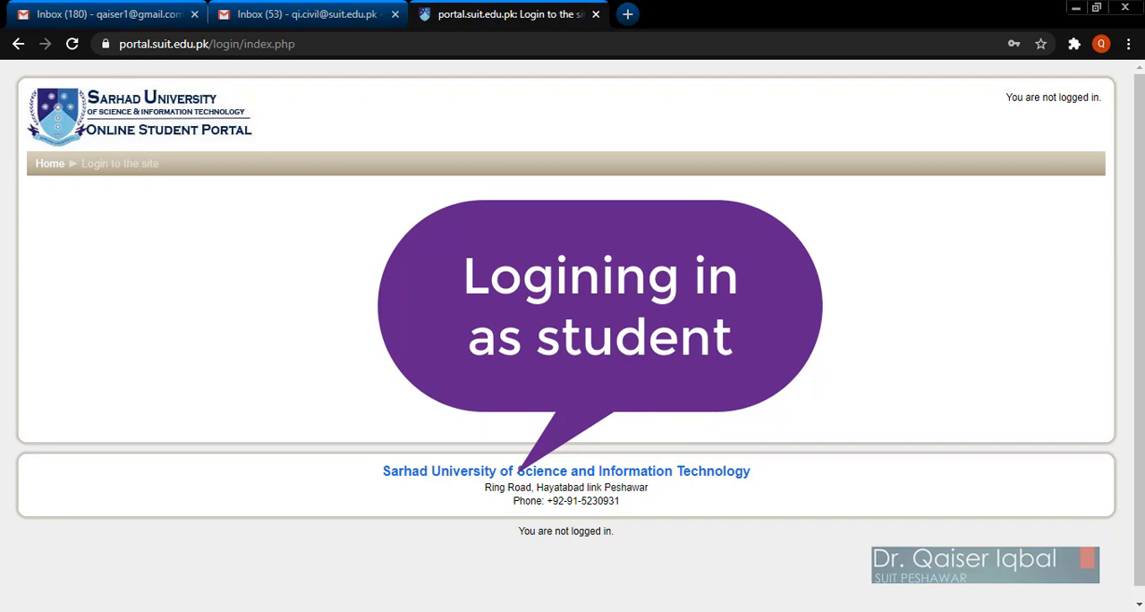
{"action": "left_click", "coordinate": [588, 361]}
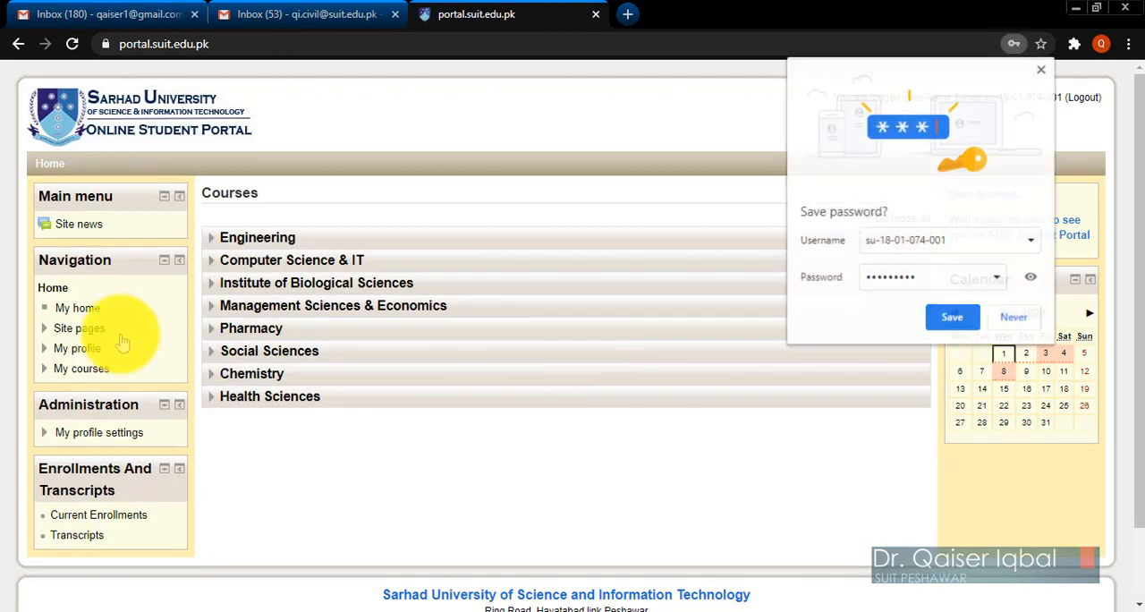
{"action": "left_click", "coordinate": [1042, 69]}
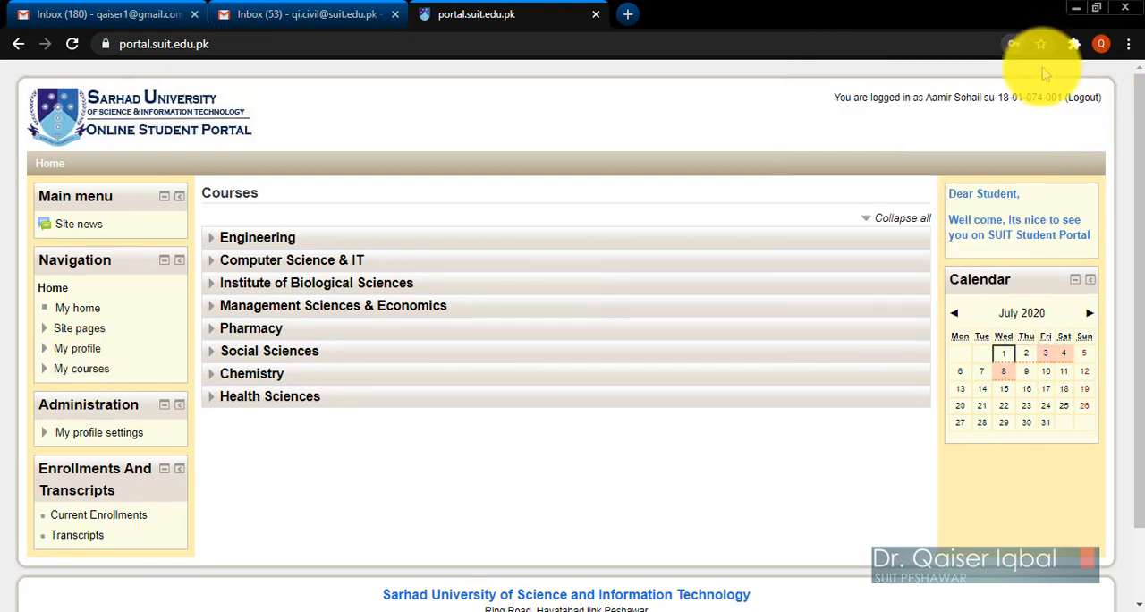
Open the last-listed Geotechnical Engg-I (Th) course from the student's course overview.
{"action": "left_click", "coordinate": [96, 372]}
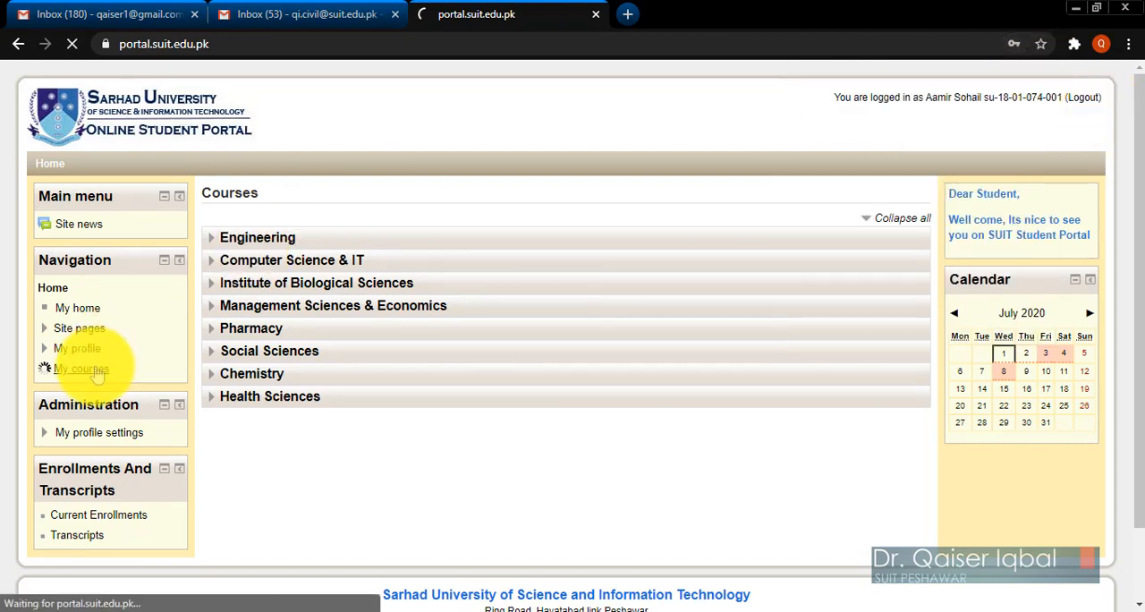
{"action": "scroll", "coordinate": [703, 418], "scroll_direction": "down", "scroll_amount": 5}
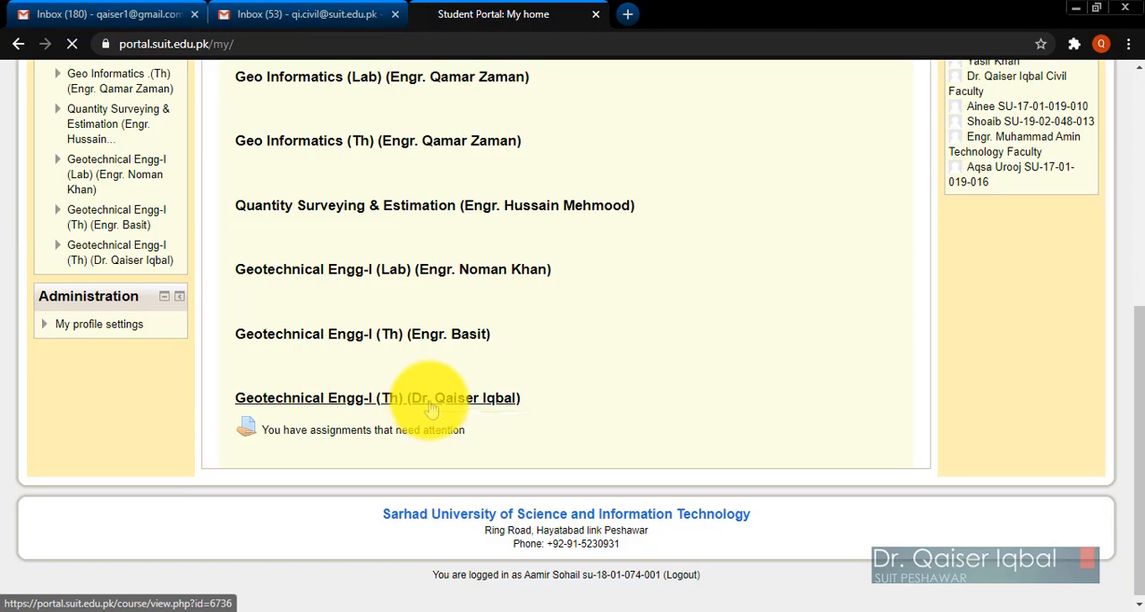
{"action": "left_click", "coordinate": [431, 399]}
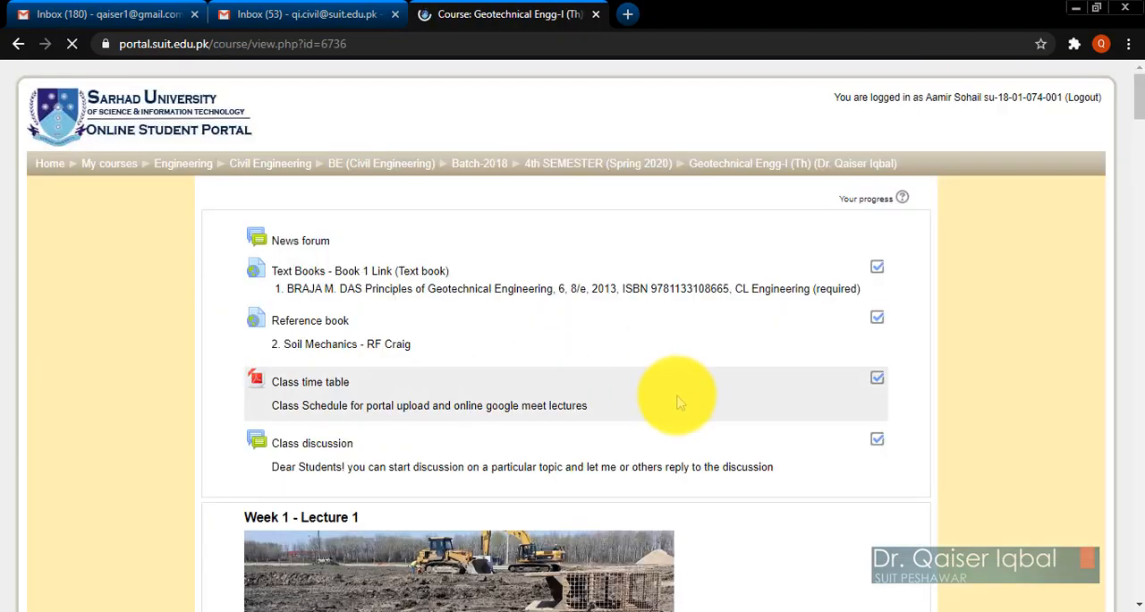
Look over Assignment No 1 with its questions and figures under Week 1 - Lecture 2, and open the assignment.
{"action": "scroll", "coordinate": [728, 466], "scroll_direction": "down", "scroll_amount": 10}
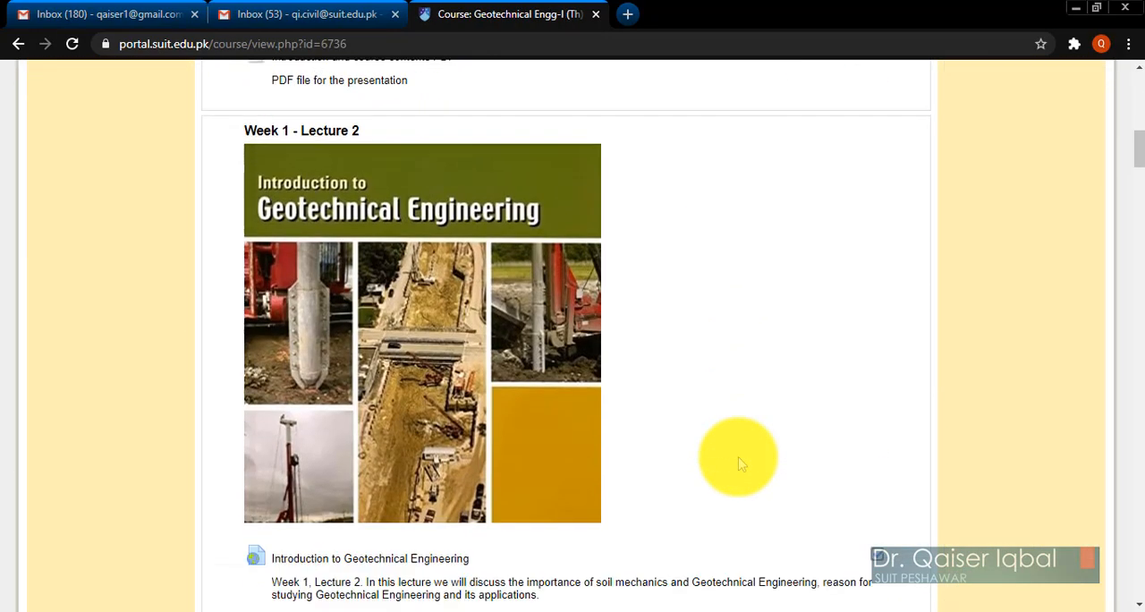
{"action": "scroll", "coordinate": [740, 463], "scroll_direction": "down", "scroll_amount": 8}
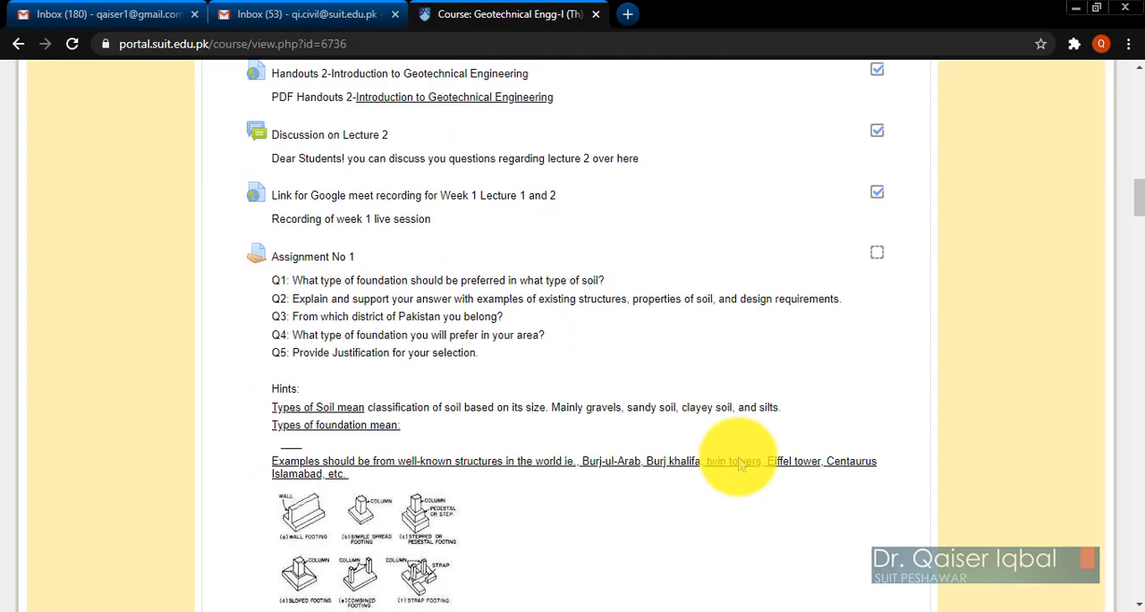
{"action": "scroll", "coordinate": [739, 463], "scroll_direction": "down", "scroll_amount": 3}
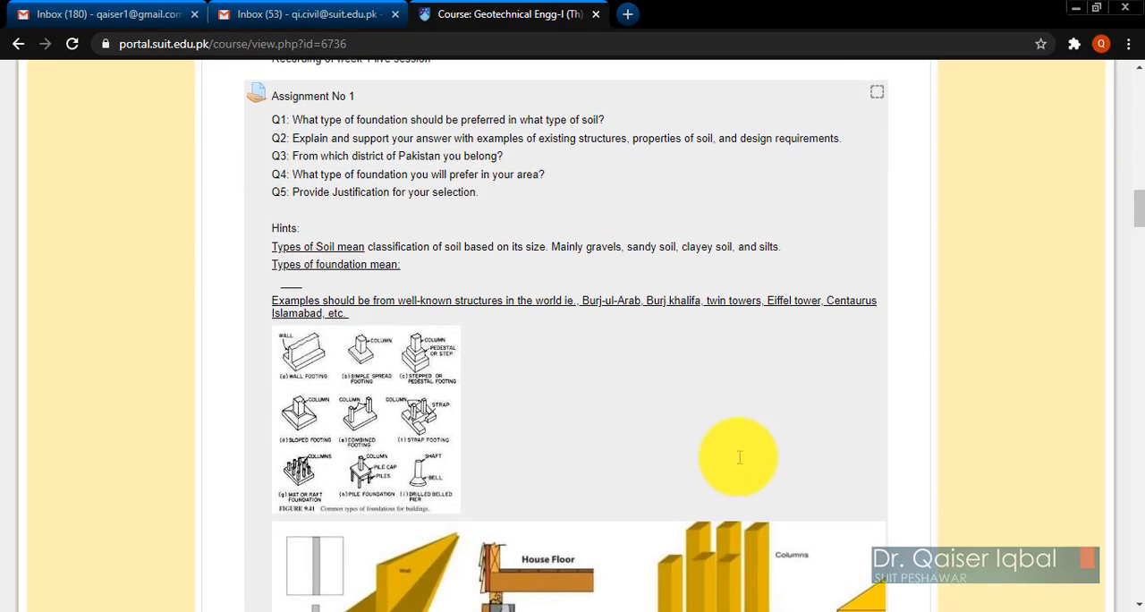
{"action": "scroll", "coordinate": [739, 457], "scroll_direction": "down", "scroll_amount": 5}
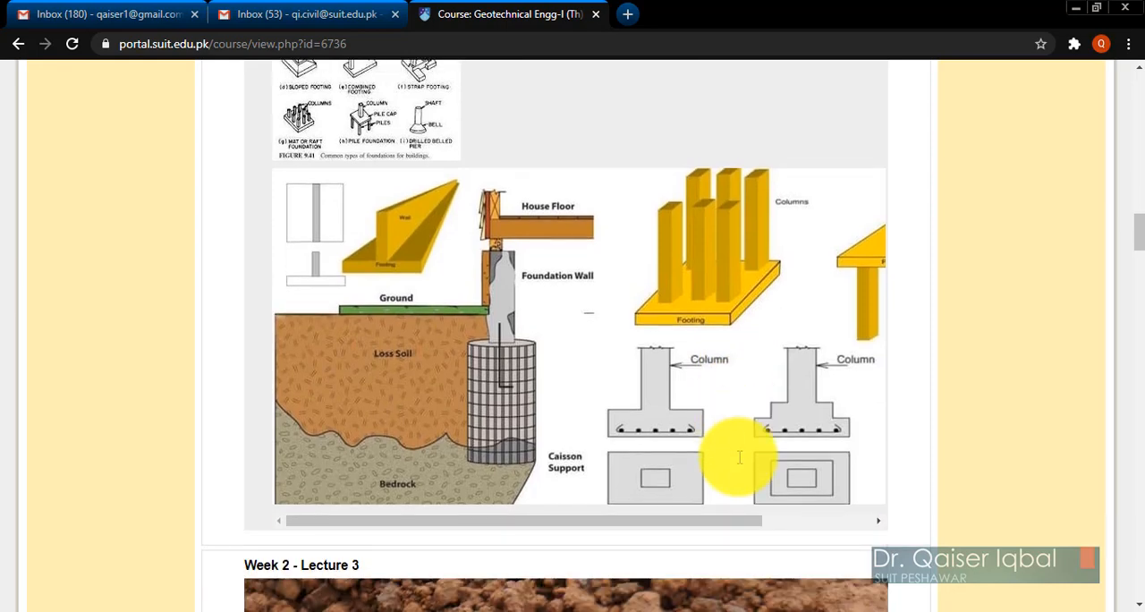
{"action": "scroll", "coordinate": [739, 458], "scroll_direction": "up", "scroll_amount": 5}
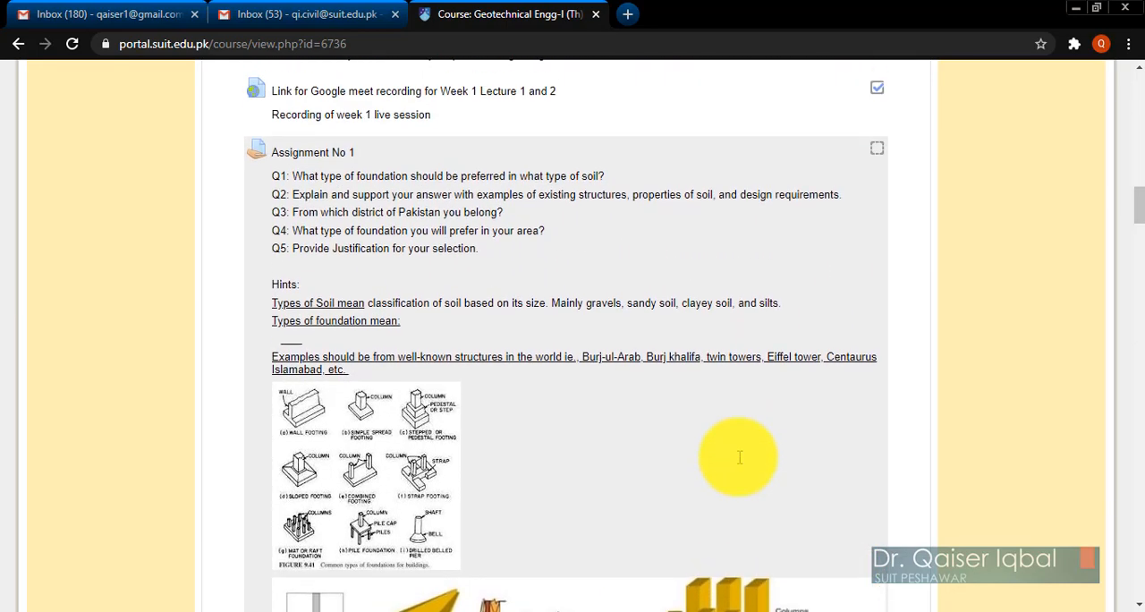
{"action": "left_click", "coordinate": [320, 154]}
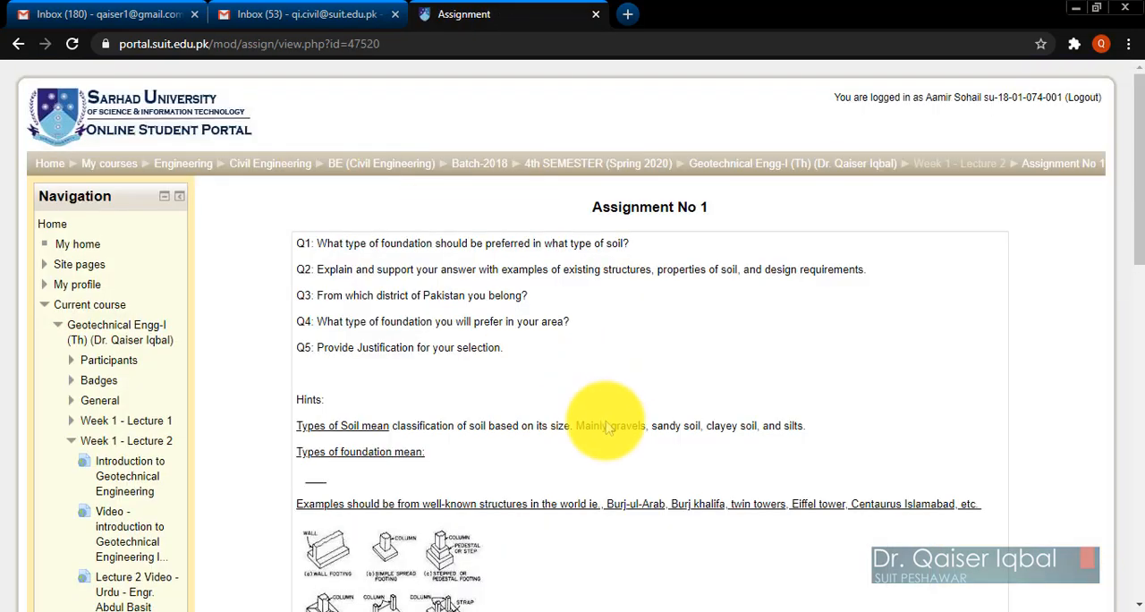
Examine the submission status of Assignment No 1, including its due date and remaining time.
{"action": "scroll", "coordinate": [601, 417], "scroll_direction": "down", "scroll_amount": 4}
{"action": "scroll", "coordinate": [607, 421], "scroll_direction": "down", "scroll_amount": 5}
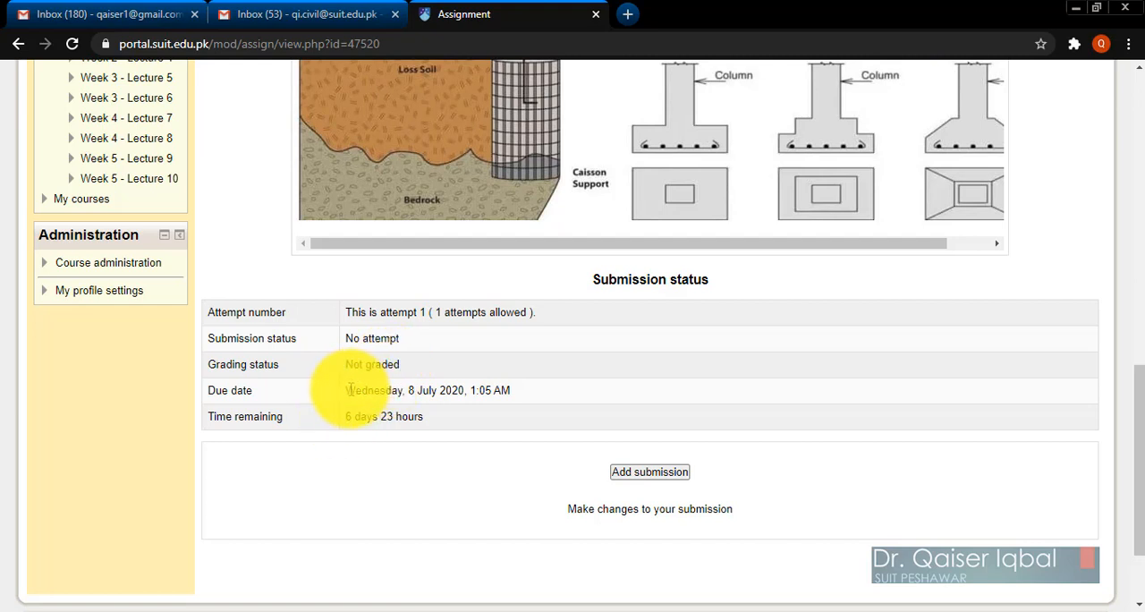
{"action": "left_click_drag", "start_coordinate": [349, 390], "coordinate": [505, 392]}
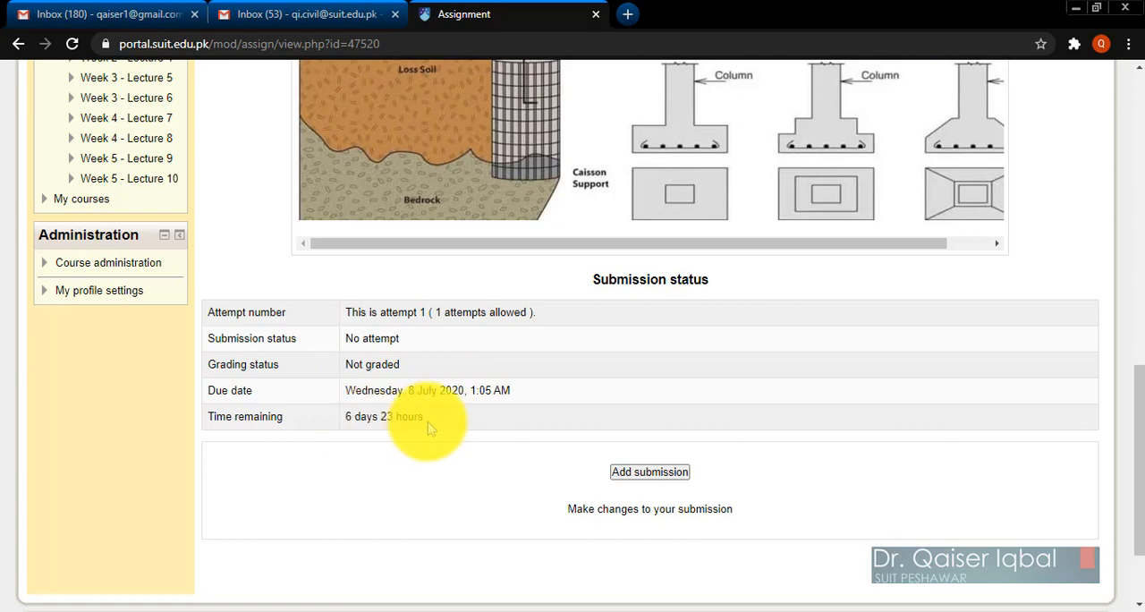
{"action": "left_click_drag", "start_coordinate": [428, 423], "coordinate": [363, 422]}
{"action": "left_click", "coordinate": [465, 502]}
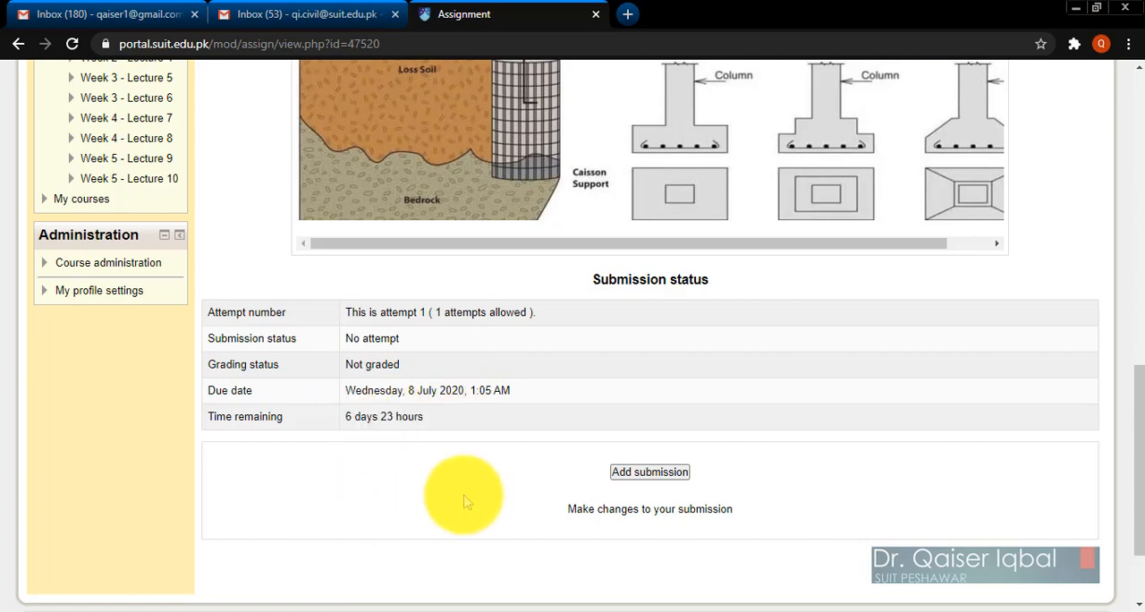
{"action": "scroll", "coordinate": [465, 502], "scroll_direction": "up", "scroll_amount": 1}
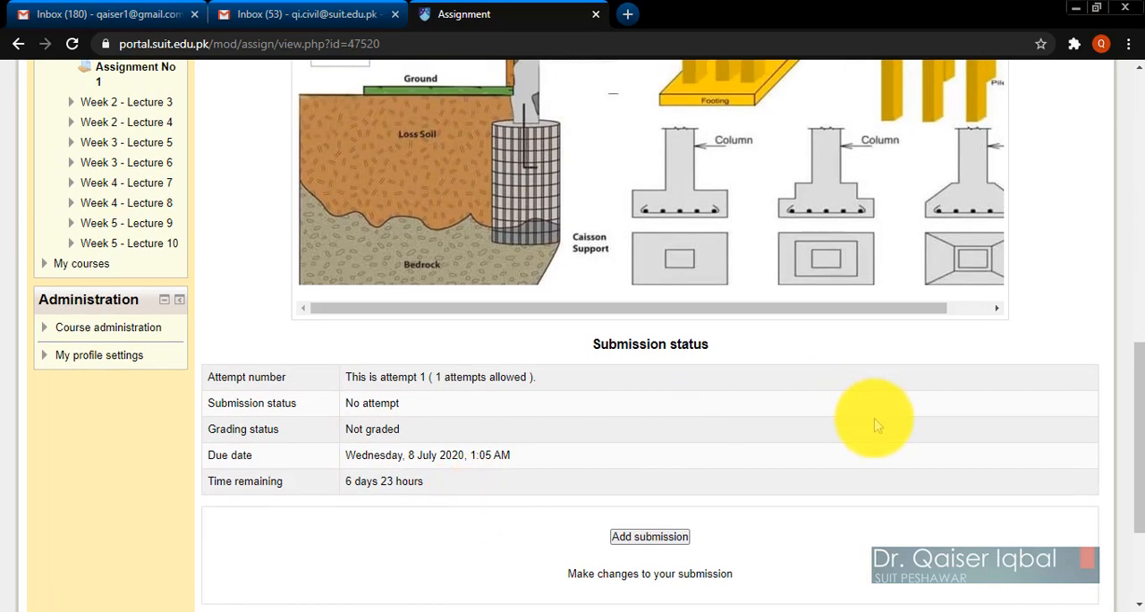
{"action": "scroll", "coordinate": [873, 423], "scroll_direction": "up", "scroll_amount": 5}
{"action": "scroll", "coordinate": [875, 424], "scroll_direction": "down", "scroll_amount": 6}
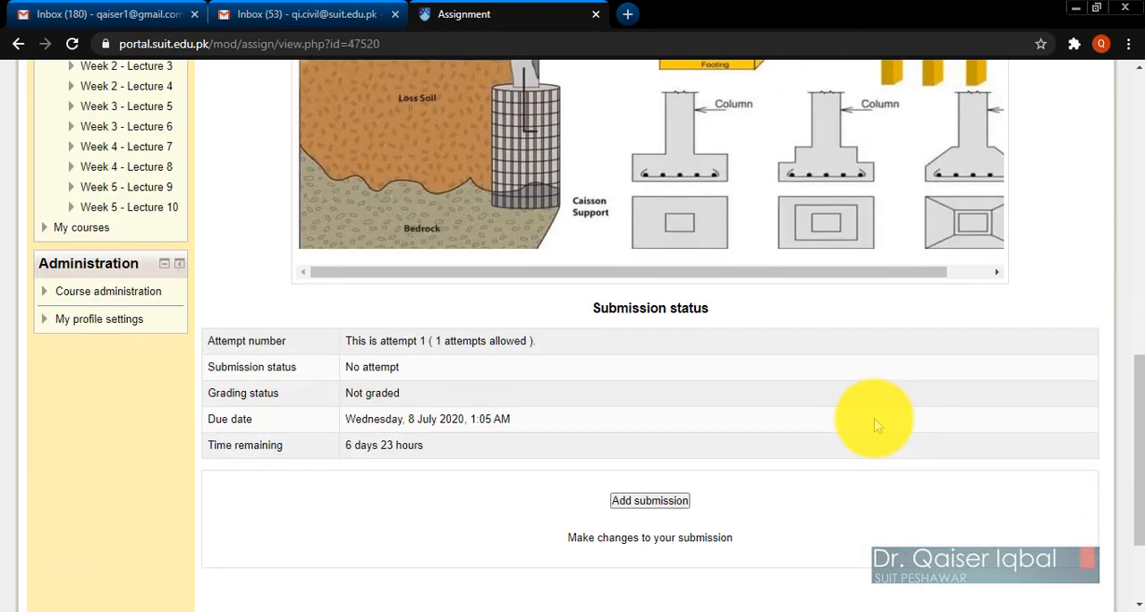
Start a submission for Assignment No 1 and look over its online text and file upload areas without attaching a file.
{"action": "left_click", "coordinate": [656, 504]}
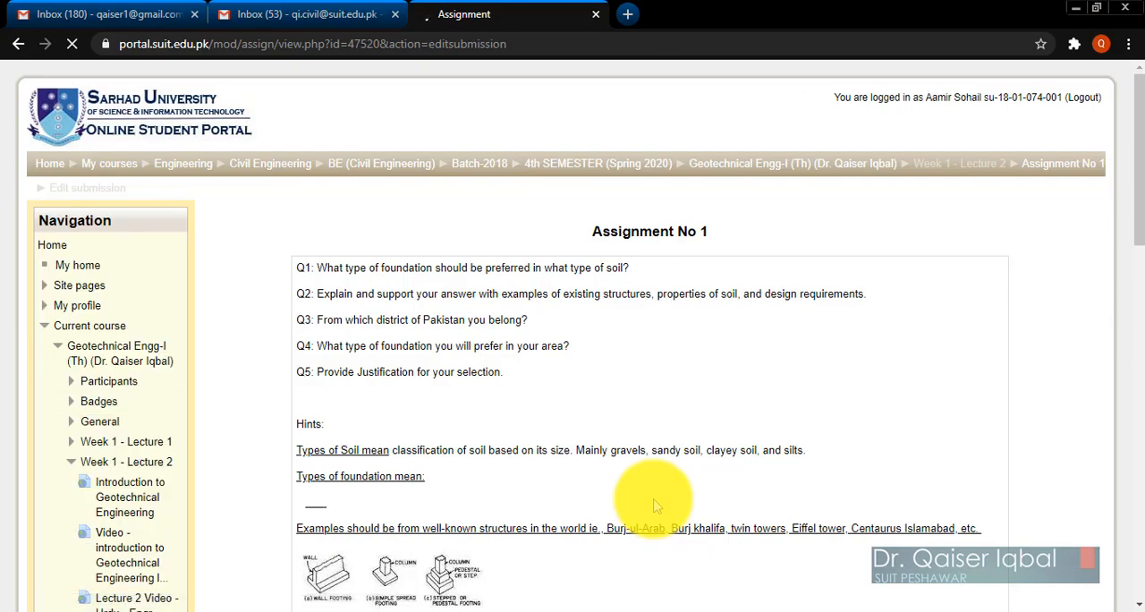
{"action": "scroll", "coordinate": [537, 416], "scroll_direction": "down", "scroll_amount": 3}
{"action": "scroll", "coordinate": [540, 421], "scroll_direction": "down", "scroll_amount": 10}
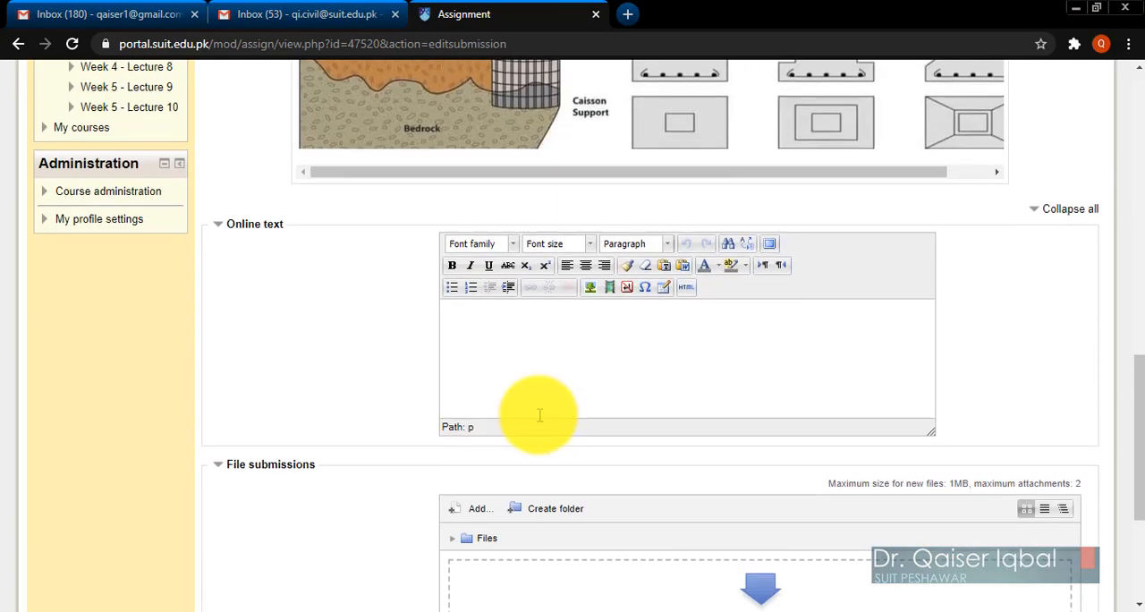
{"action": "scroll", "coordinate": [540, 416], "scroll_direction": "up", "scroll_amount": 1}
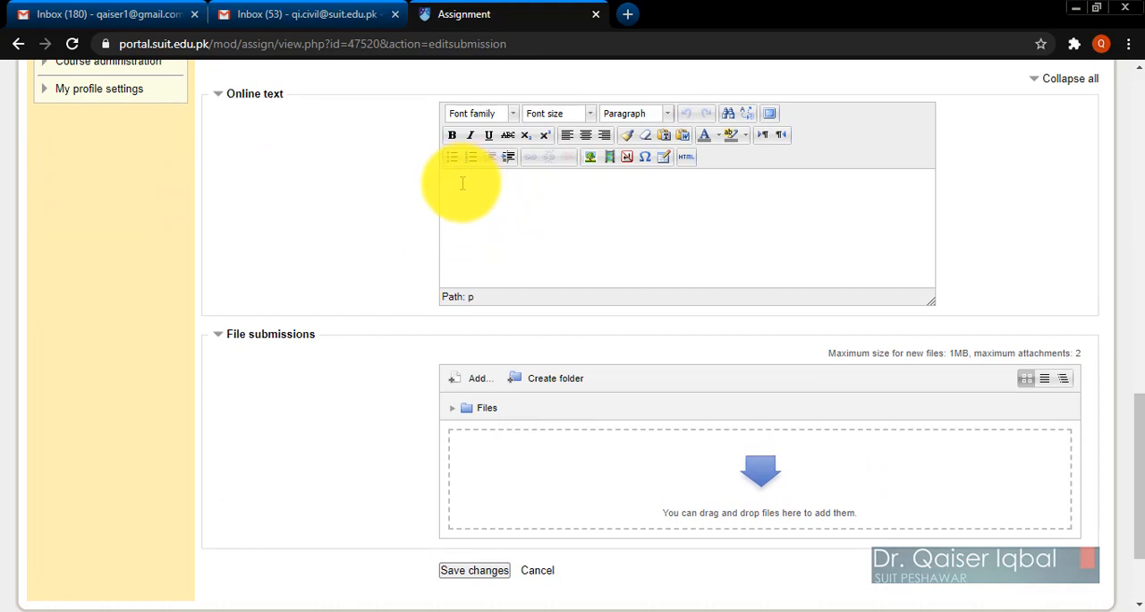
{"action": "left_click", "coordinate": [504, 462]}
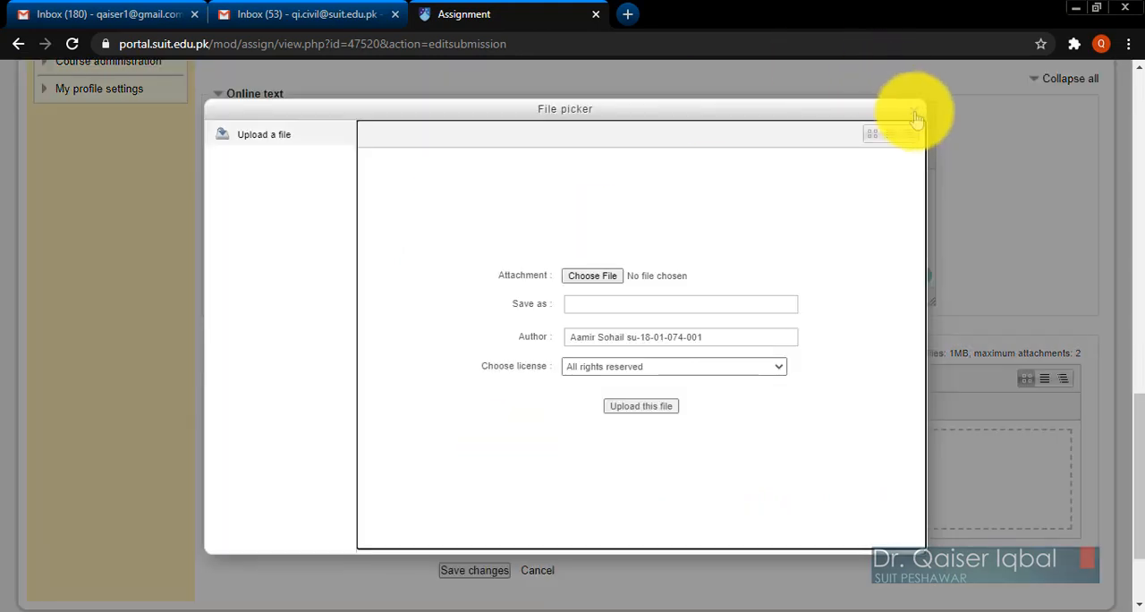
{"action": "left_click", "coordinate": [915, 114]}
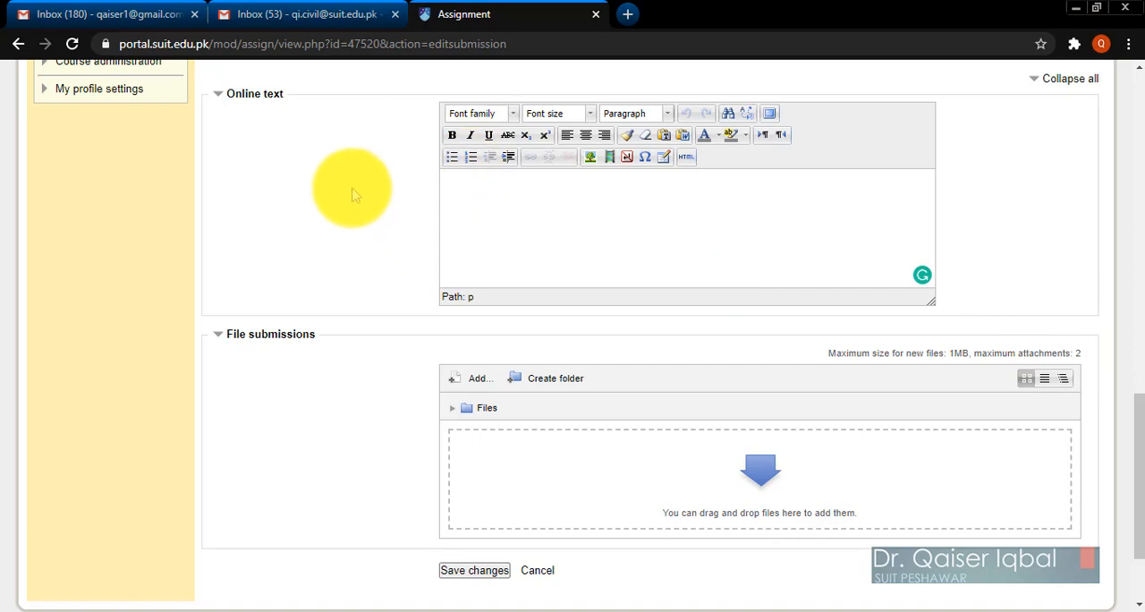
Switch to Word and close the Geotech-I AS#01.docx document without keeping the last copied item.
{"action": "left_click", "coordinate": [273, 608]}
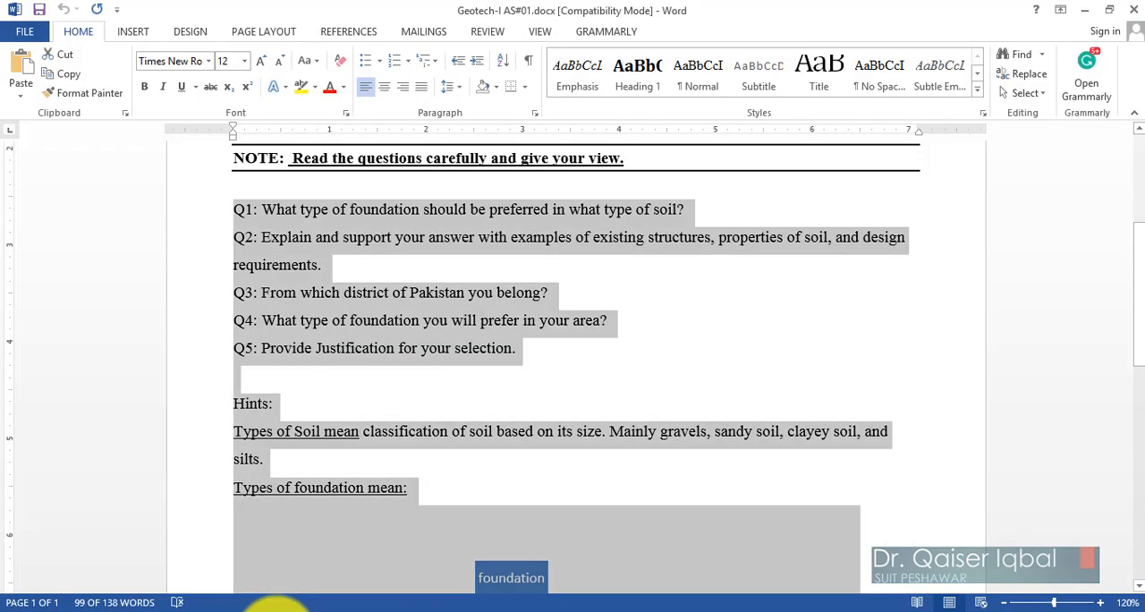
{"action": "left_click", "coordinate": [1135, 11]}
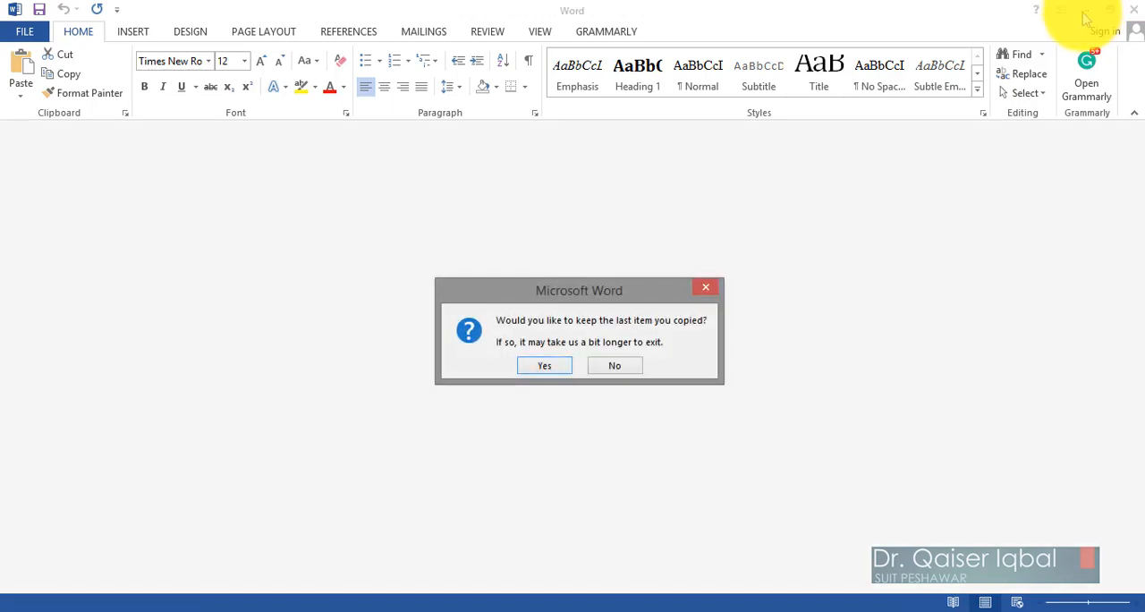
{"action": "left_click", "coordinate": [616, 366]}
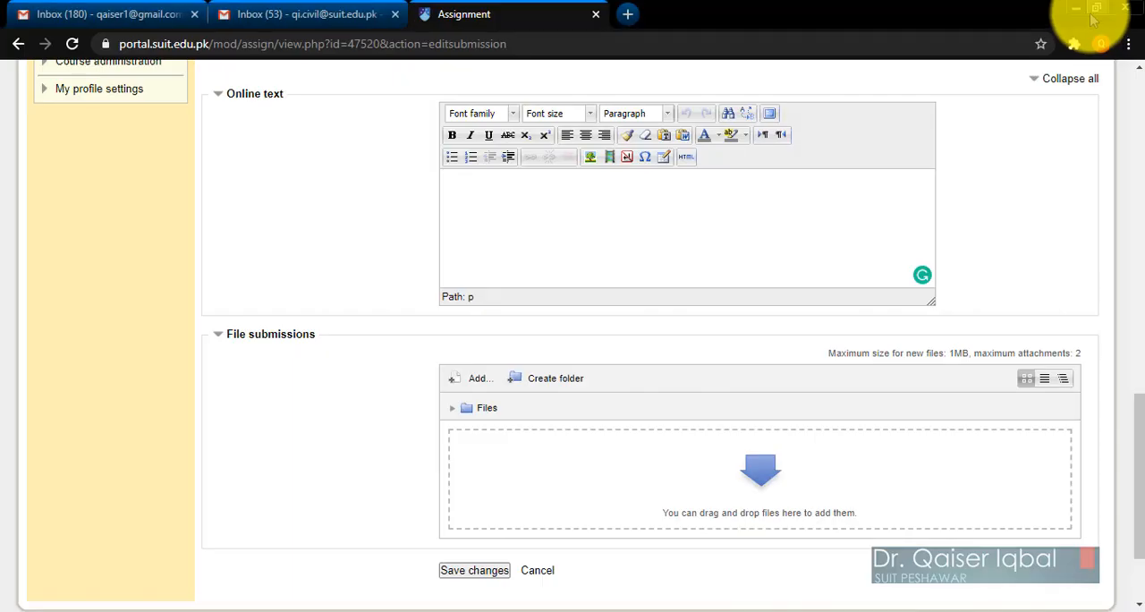
Open Sample Student submission.doc from the desktop, copy the paragraph under 1.1 Foundation, and paste it into the submission's online text in Chrome.
{"action": "left_click", "coordinate": [1075, 8]}
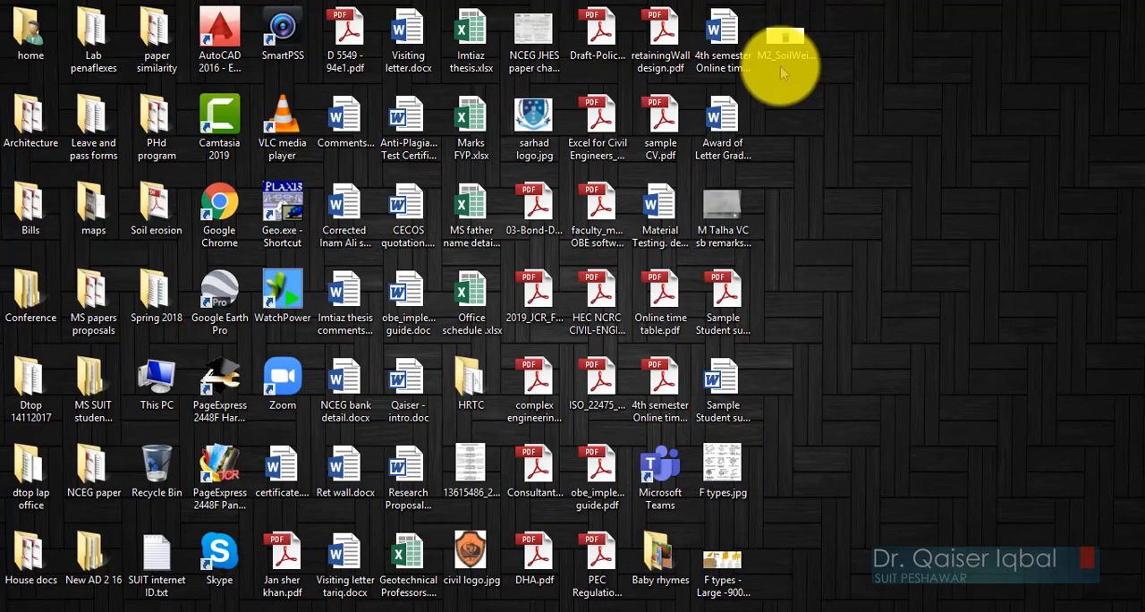
{"action": "left_click", "coordinate": [739, 381]}
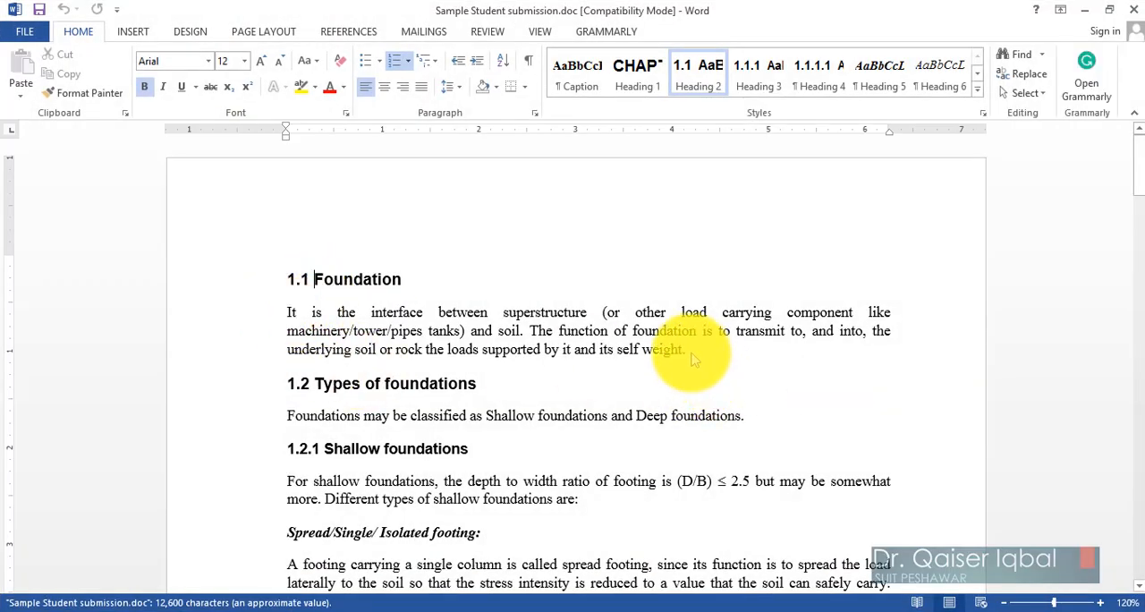
{"action": "left_click", "coordinate": [689, 358]}
{"action": "left_click_drag", "start_coordinate": [662, 344], "coordinate": [277, 319]}
{"action": "key", "text": "ctrl+c"}
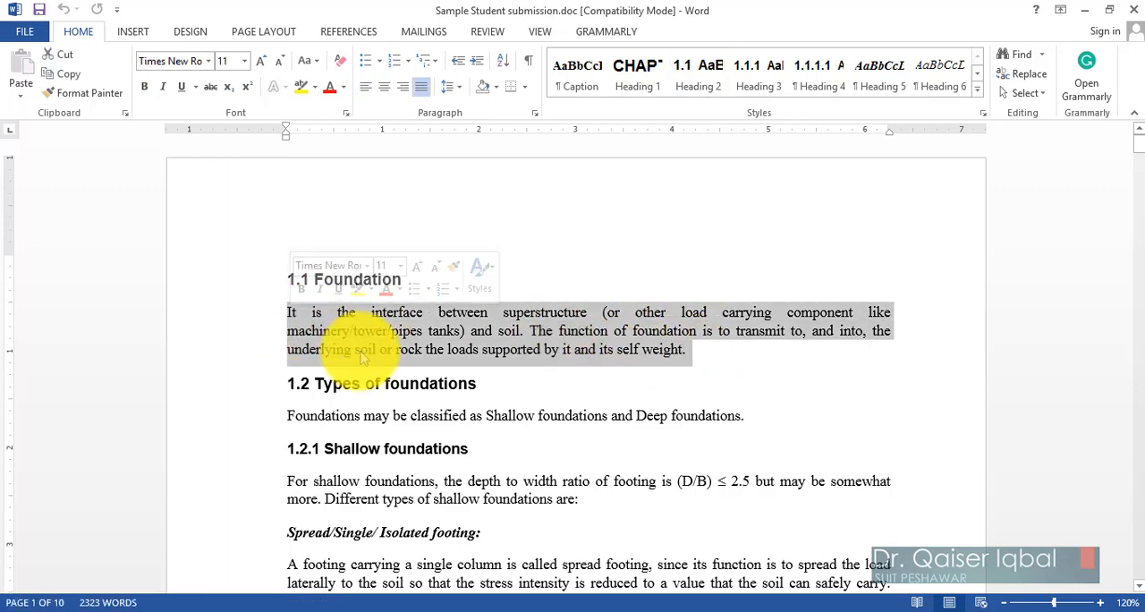
{"action": "left_click", "coordinate": [114, 611]}
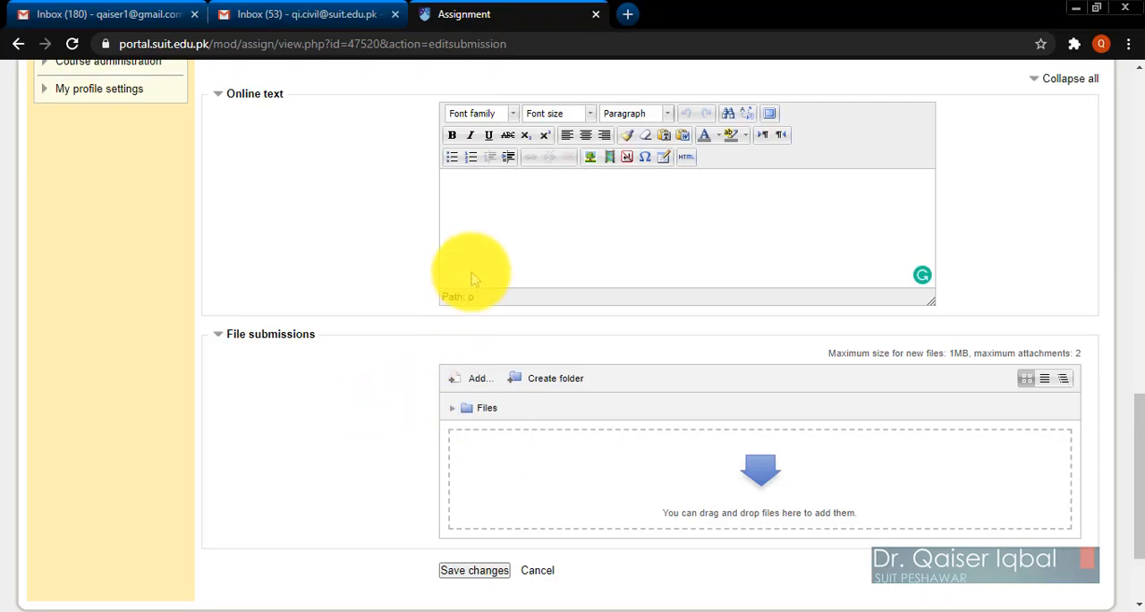
{"action": "left_click", "coordinate": [500, 201]}
{"action": "key", "text": "ctrl+v"}
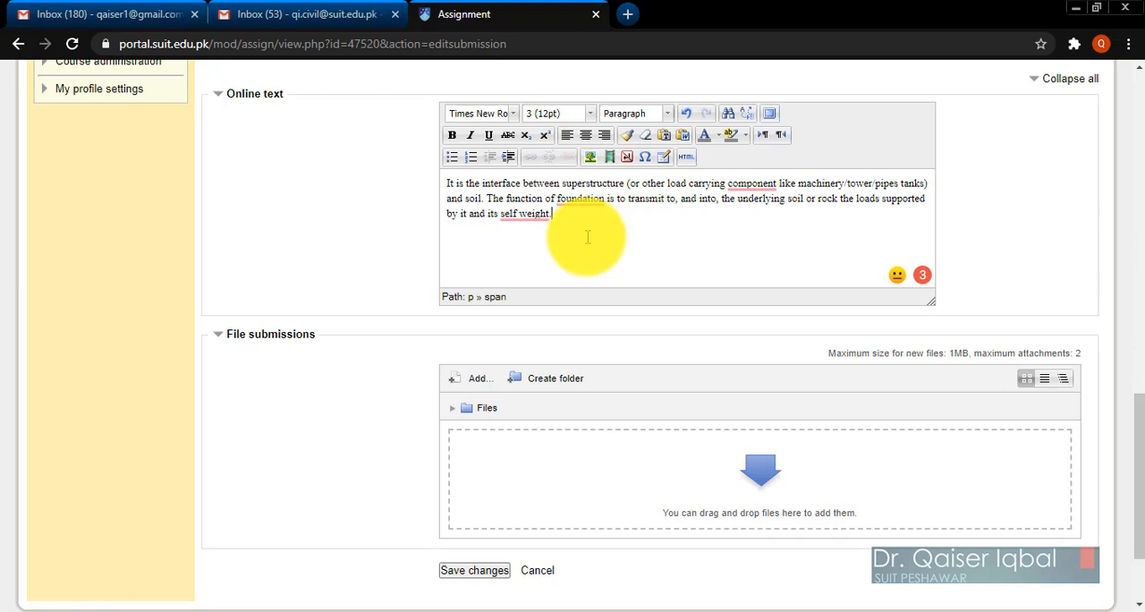
{"action": "mouse_move", "coordinate": [519, 217]}
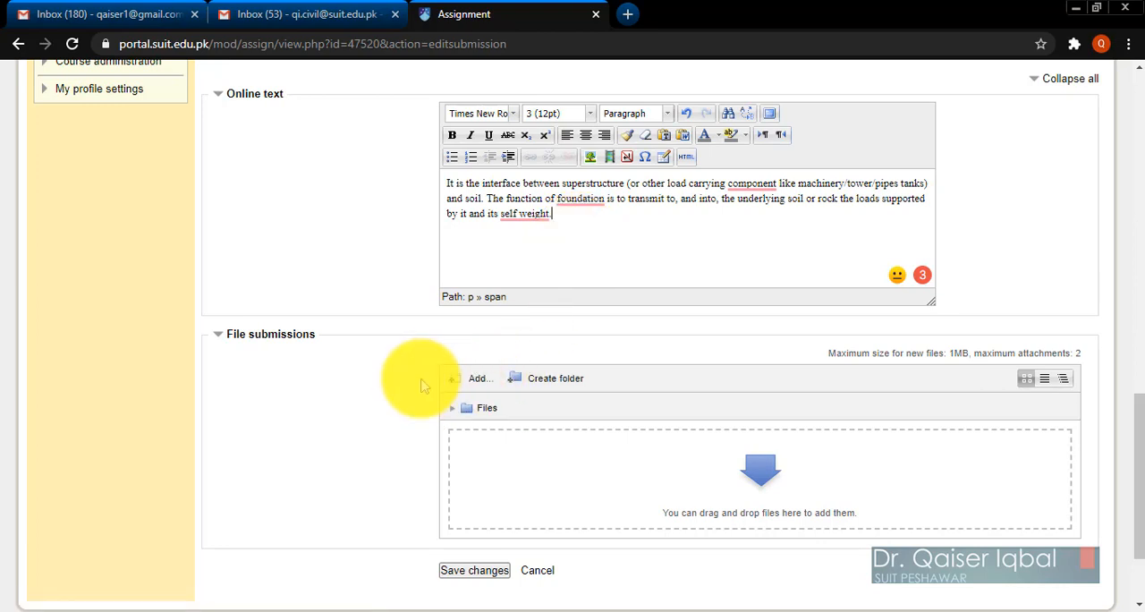
Upload Sample Student submission.pdf from the desktop to the assignment's file submissions.
{"action": "left_click", "coordinate": [477, 385]}
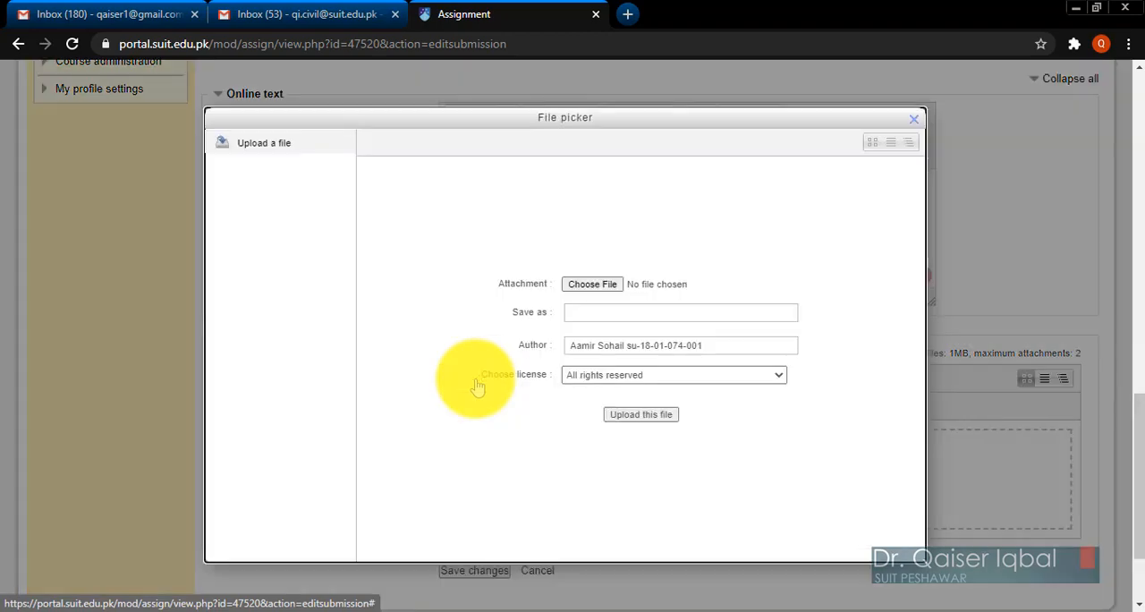
{"action": "left_click", "coordinate": [586, 285]}
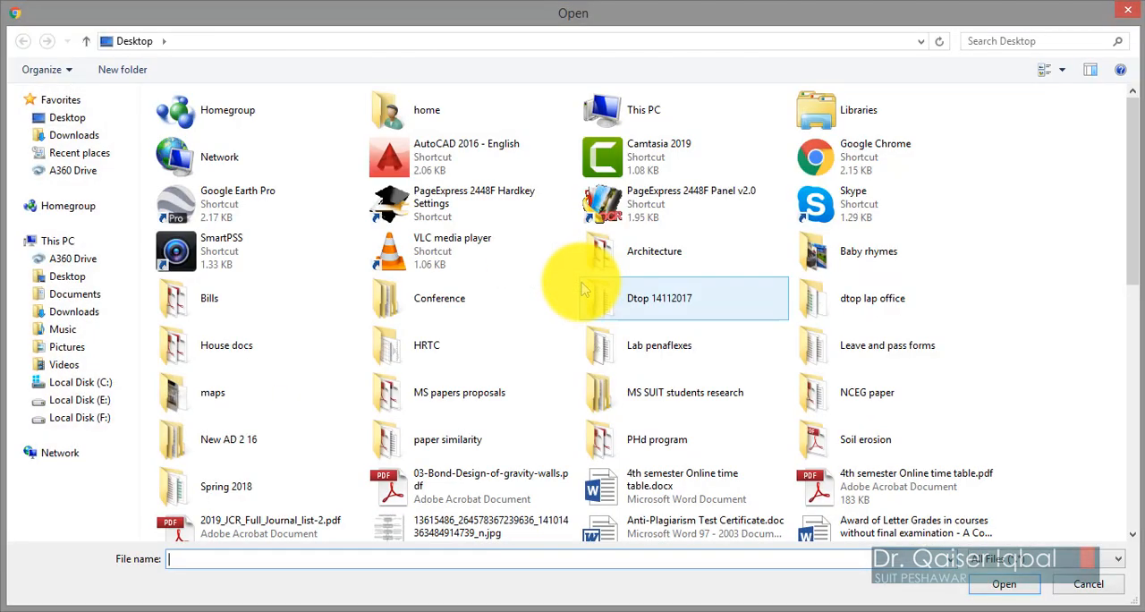
{"action": "left_click", "coordinate": [691, 486]}
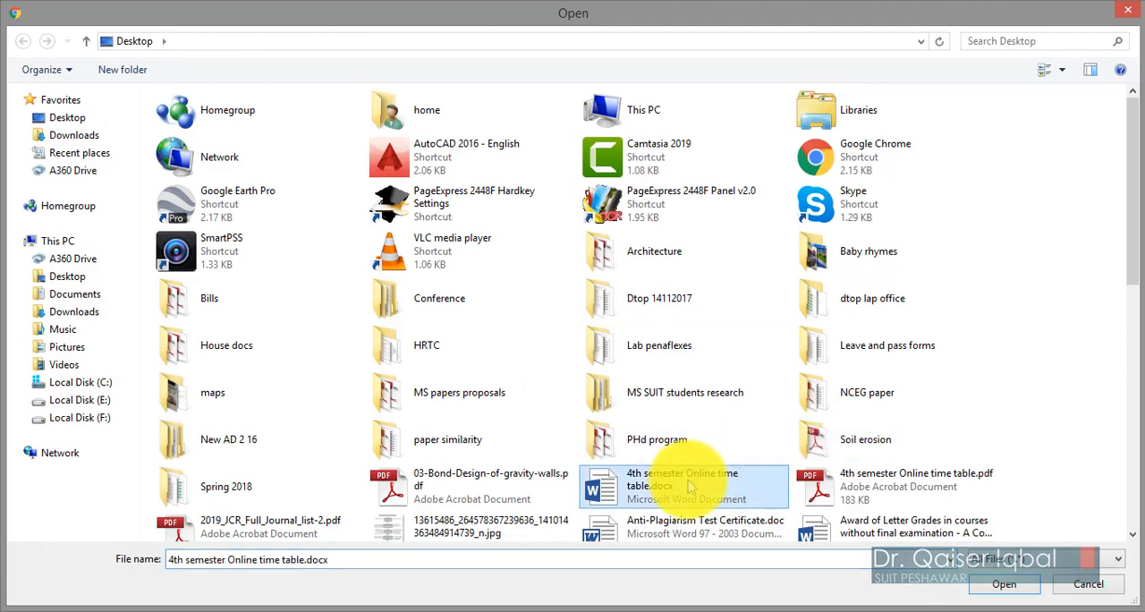
{"action": "scroll", "coordinate": [691, 486], "scroll_direction": "down", "scroll_amount": 10}
{"action": "left_click", "coordinate": [680, 430]}
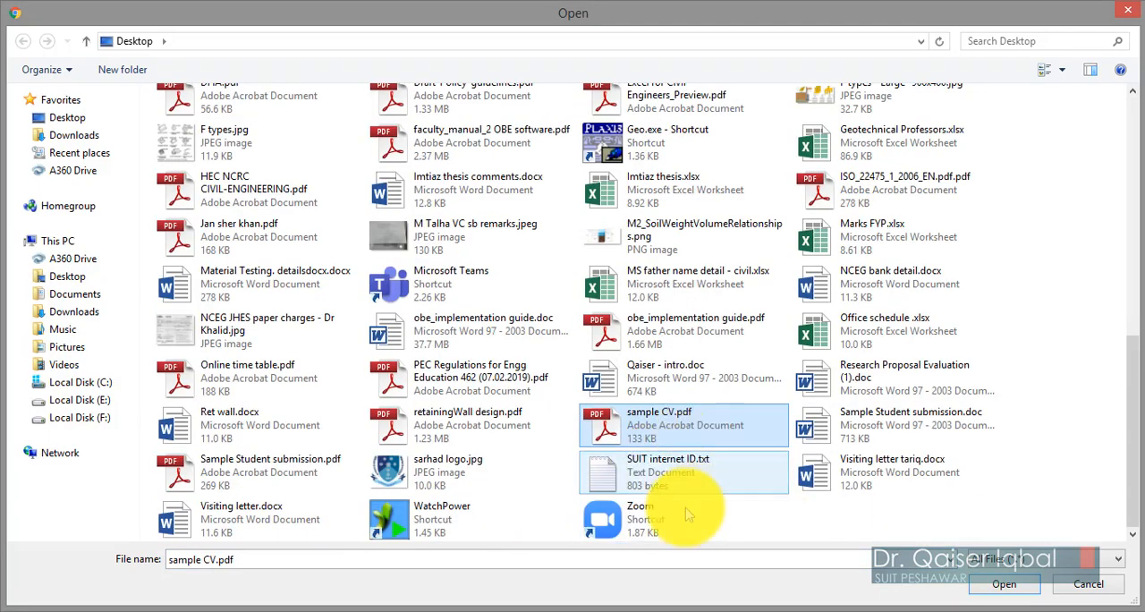
{"action": "scroll", "coordinate": [510, 433], "scroll_direction": "up", "scroll_amount": 1}
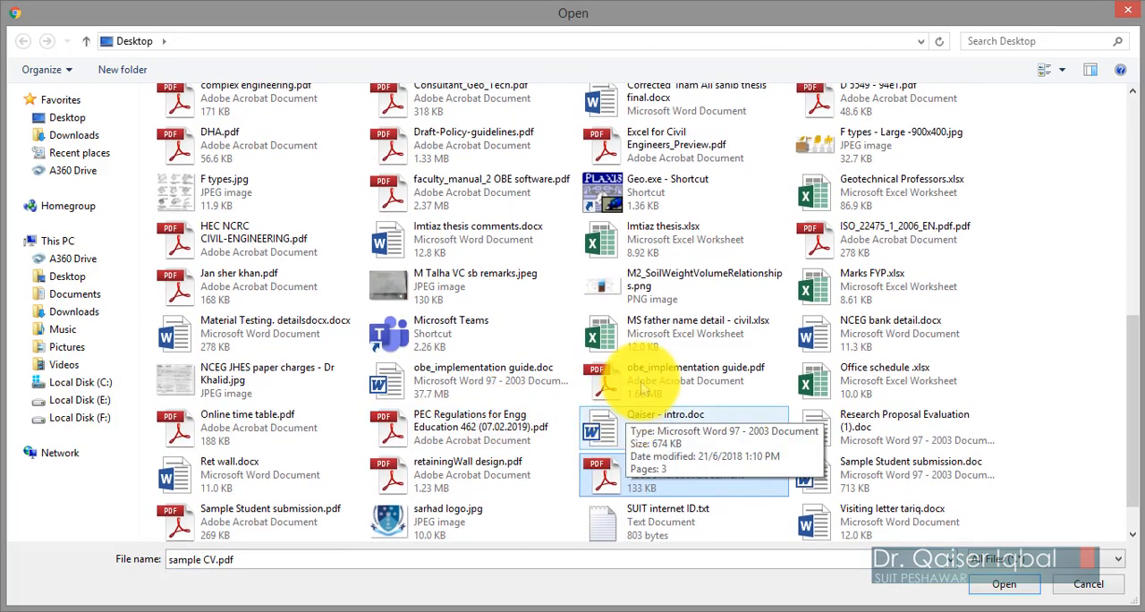
{"action": "left_click", "coordinate": [643, 385]}
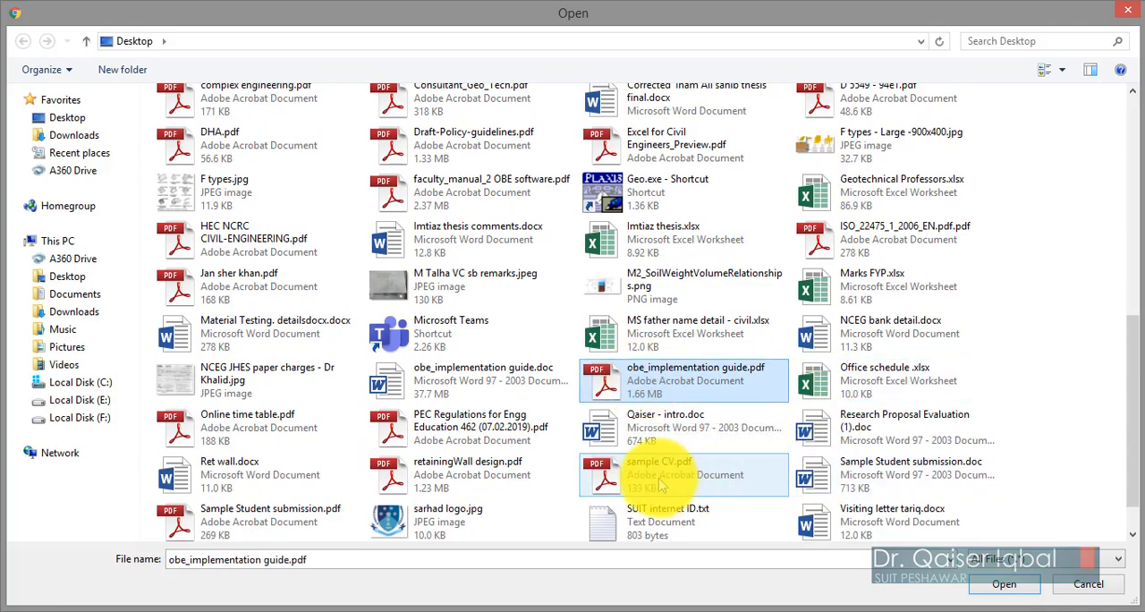
{"action": "left_click", "coordinate": [258, 523]}
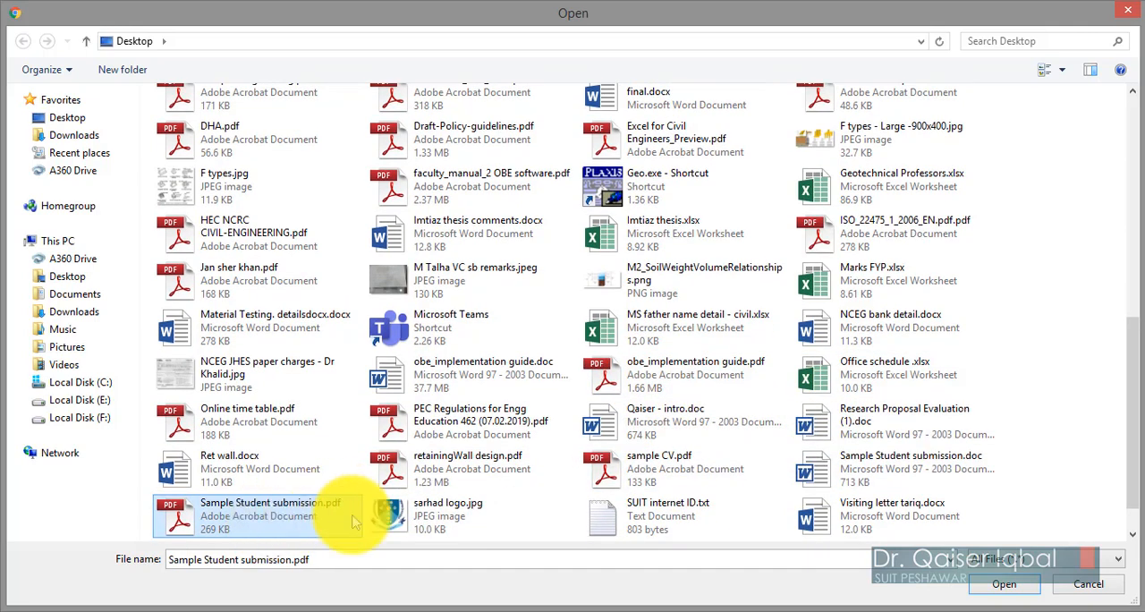
{"action": "scroll", "coordinate": [296, 514], "scroll_direction": "down", "scroll_amount": 1}
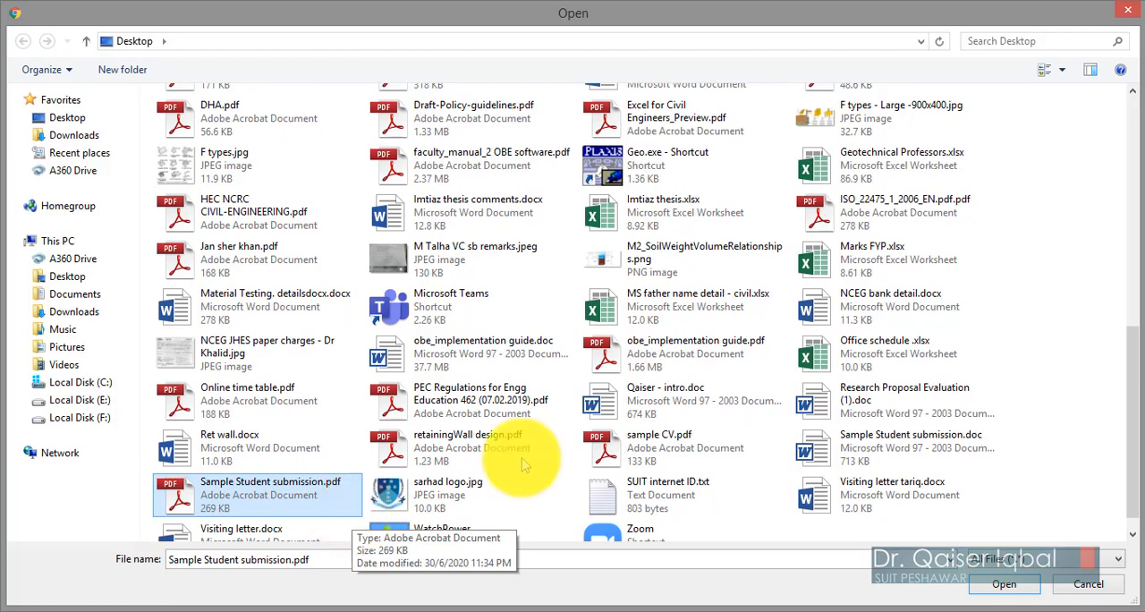
{"action": "left_click", "coordinate": [870, 456]}
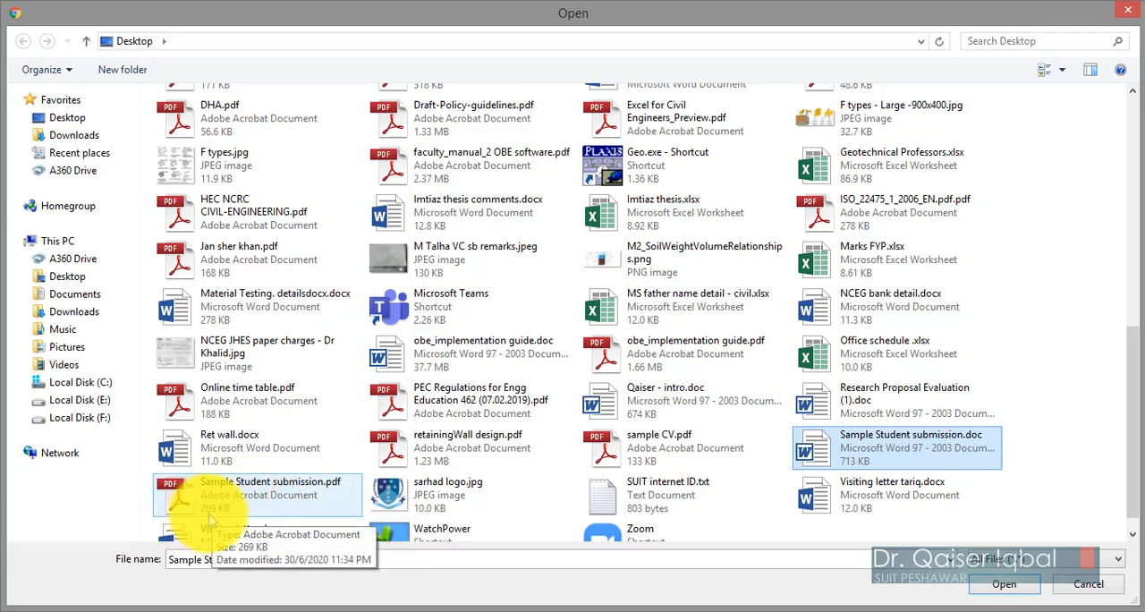
{"action": "left_click", "coordinate": [264, 501]}
{"action": "left_click", "coordinate": [1033, 586]}
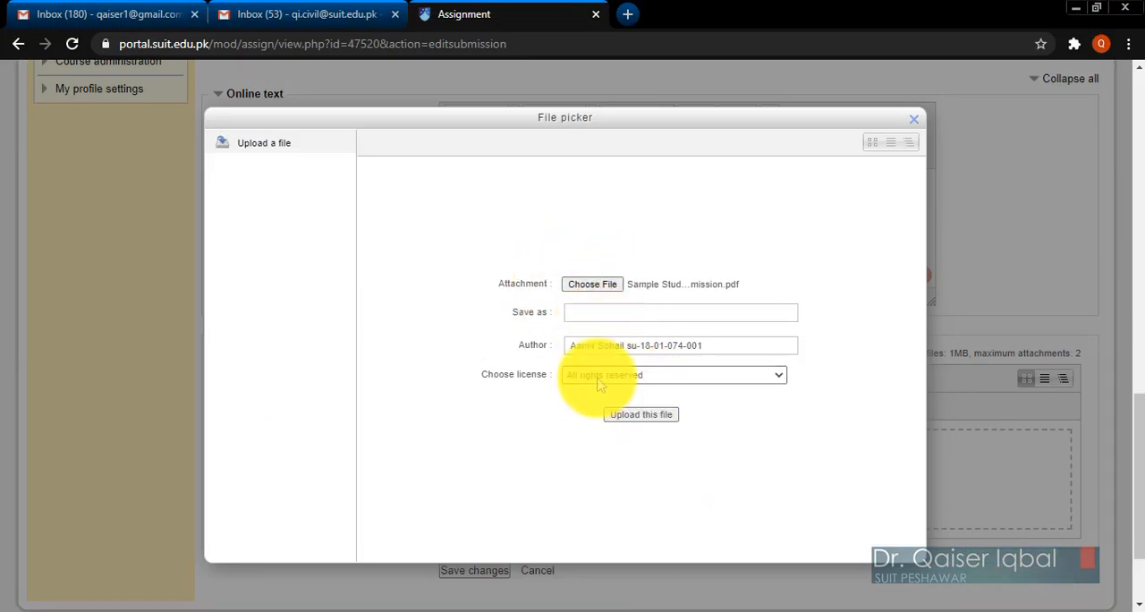
{"action": "left_click", "coordinate": [626, 417]}
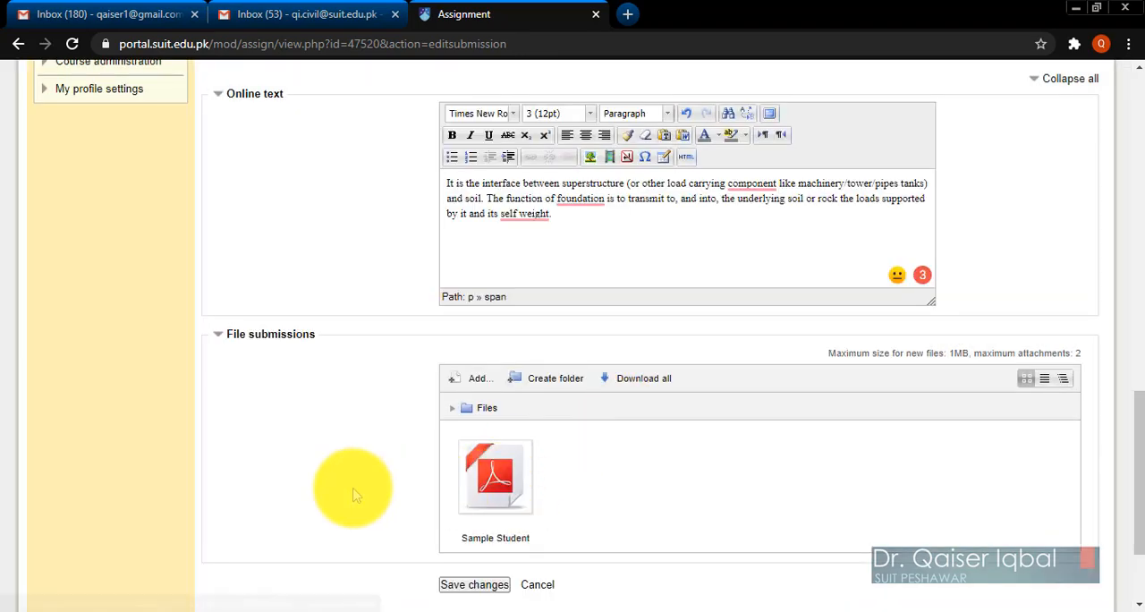
Save the Assignment No 1 submission with its online text and attached PDF.
{"action": "scroll", "coordinate": [353, 495], "scroll_direction": "down", "scroll_amount": 1}
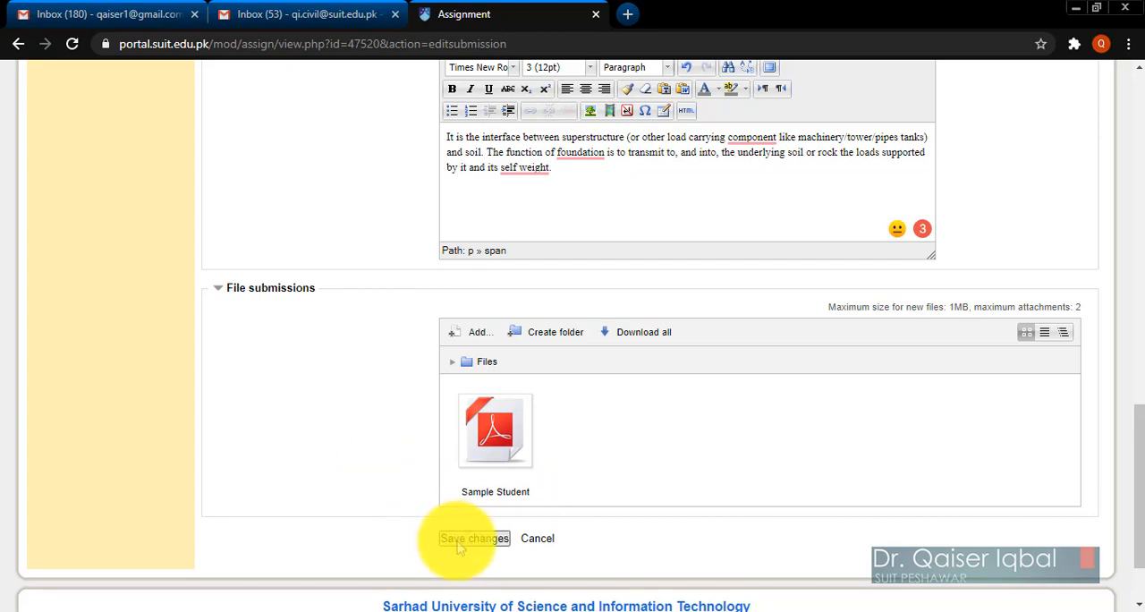
{"action": "scroll", "coordinate": [349, 525], "scroll_direction": "down", "scroll_amount": 2}
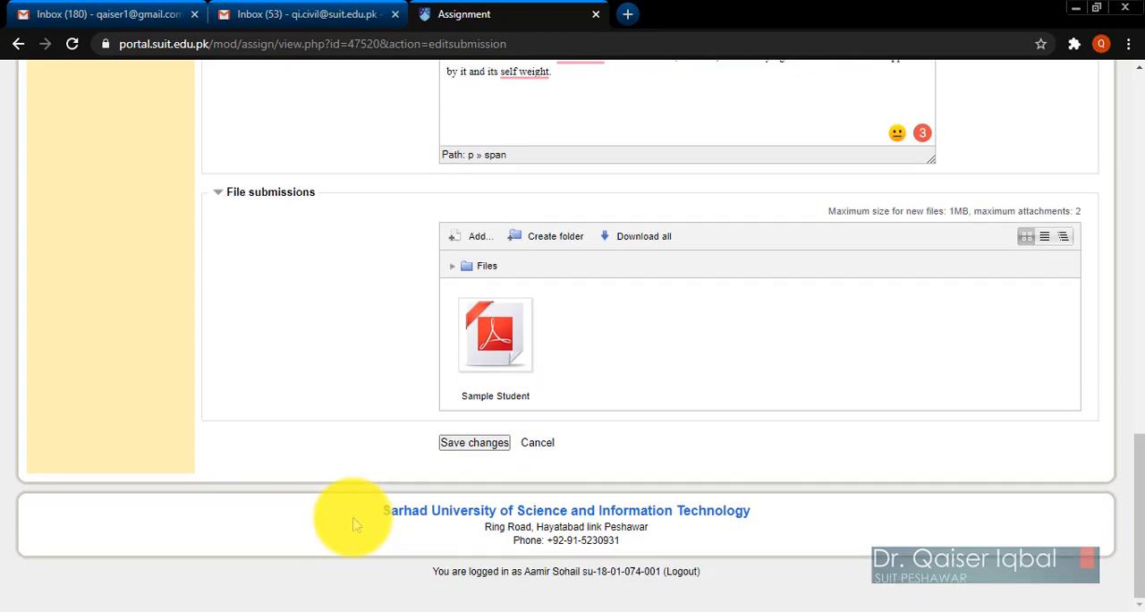
{"action": "left_click", "coordinate": [469, 444]}
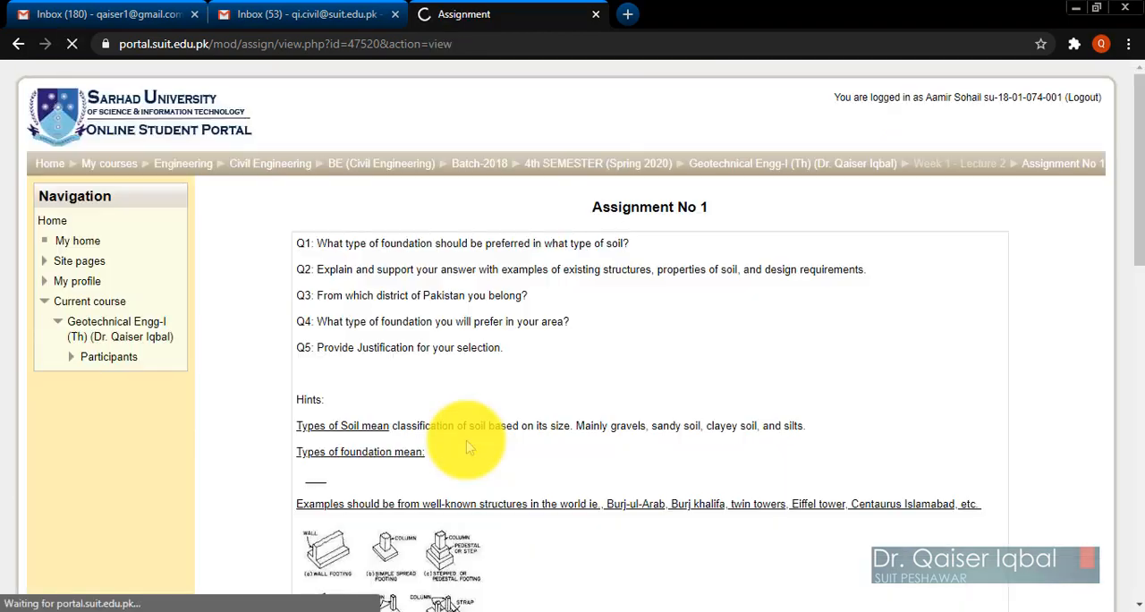
Examine the submission status of Assignment No 1 and expand the online text entry to read it in full.
{"action": "scroll", "coordinate": [624, 419], "scroll_direction": "down", "scroll_amount": 6}
{"action": "scroll", "coordinate": [625, 419], "scroll_direction": "down", "scroll_amount": 5}
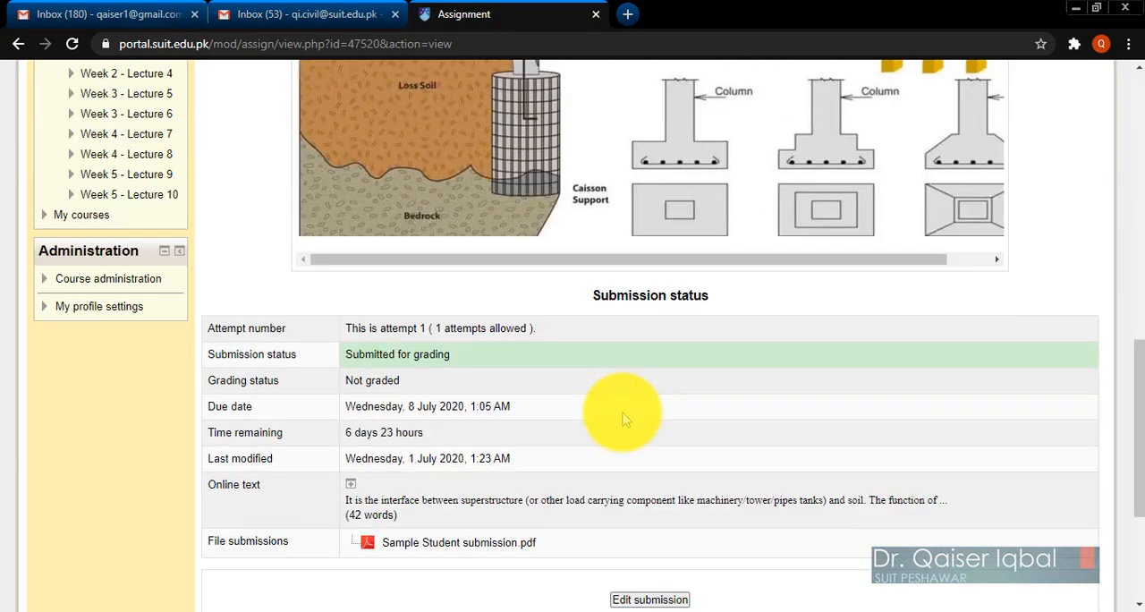
{"action": "scroll", "coordinate": [625, 419], "scroll_direction": "down", "scroll_amount": 2}
{"action": "scroll", "coordinate": [625, 420], "scroll_direction": "up", "scroll_amount": 2}
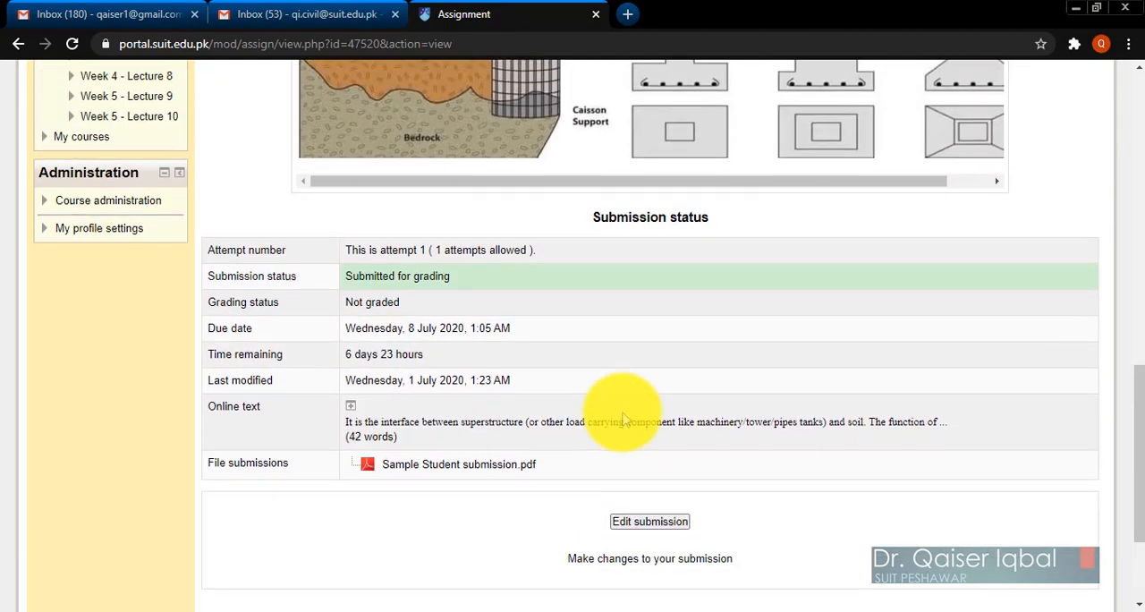
{"action": "scroll", "coordinate": [620, 414], "scroll_direction": "down", "scroll_amount": 2}
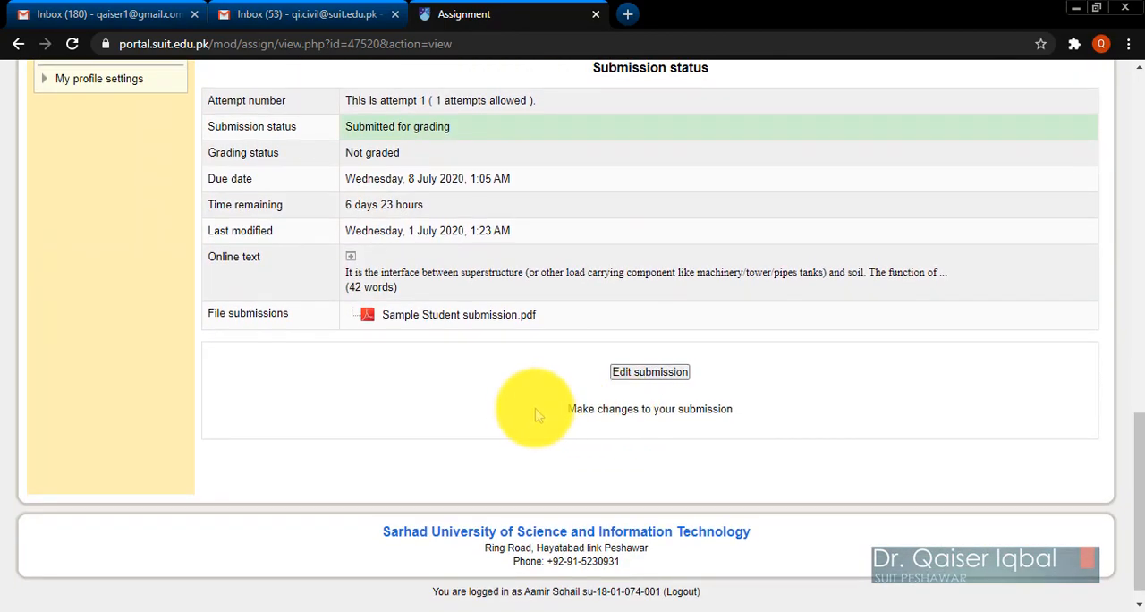
{"action": "scroll", "coordinate": [526, 429], "scroll_direction": "up", "scroll_amount": 2}
{"action": "scroll", "coordinate": [524, 409], "scroll_direction": "down", "scroll_amount": 2}
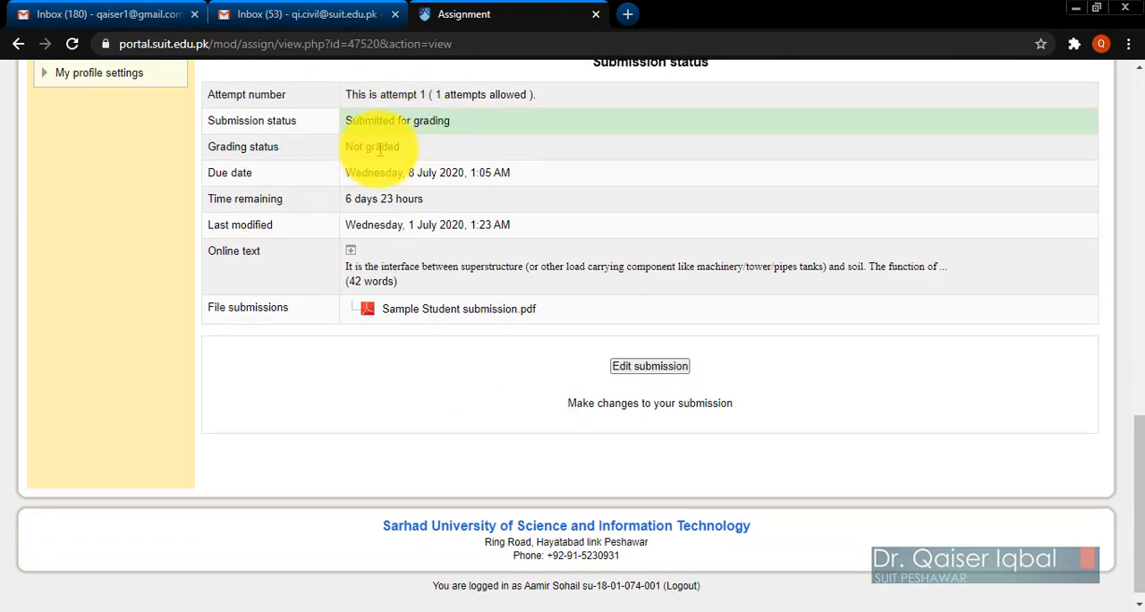
{"action": "left_click", "coordinate": [353, 256]}
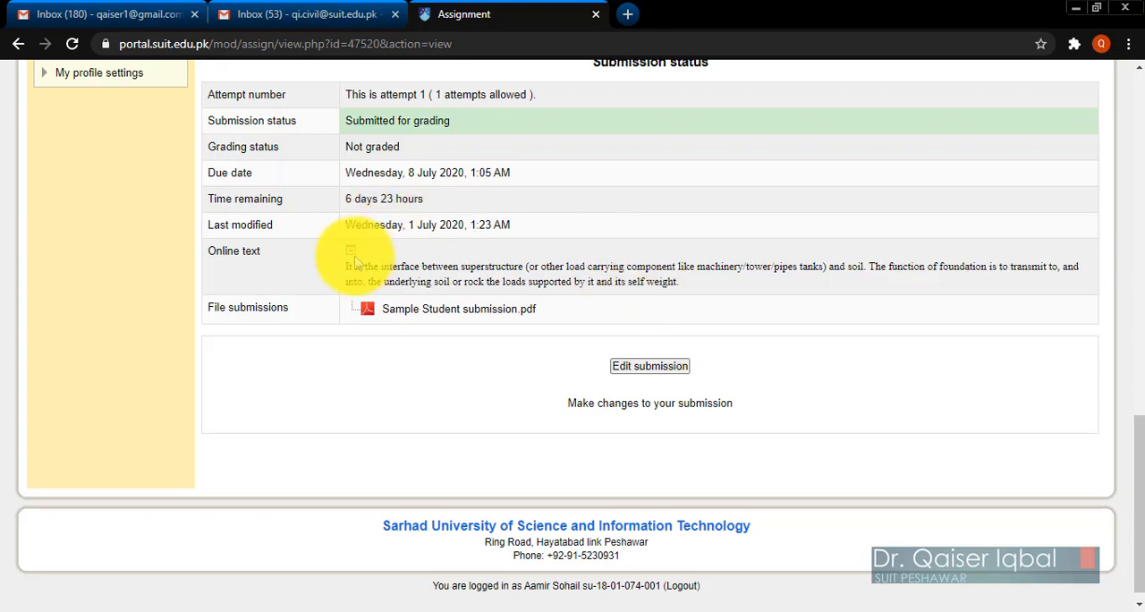
{"action": "left_click", "coordinate": [354, 258]}
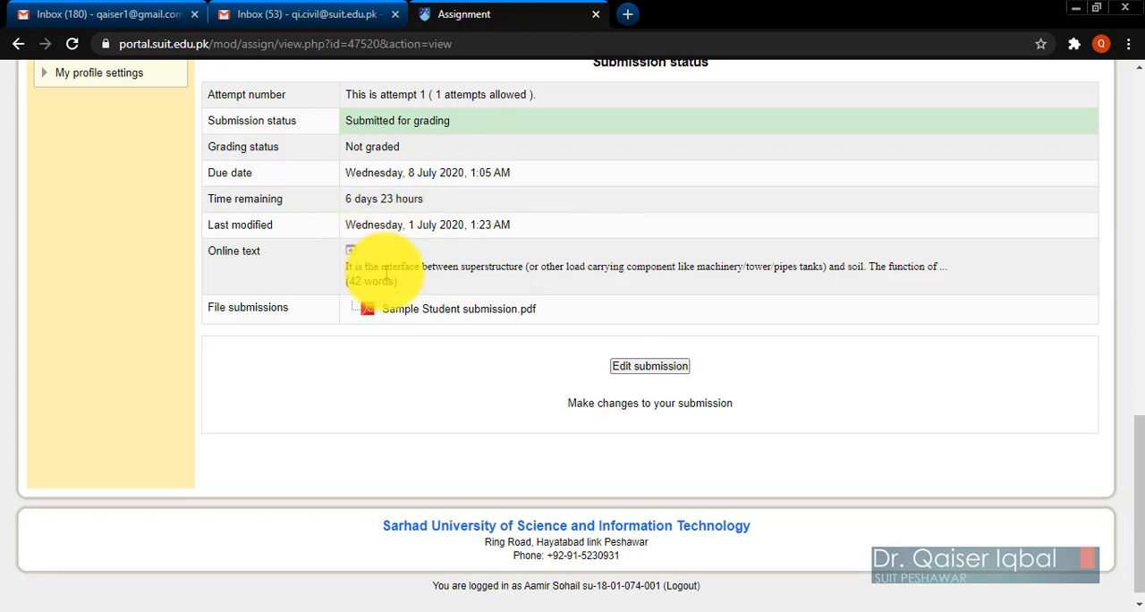
{"action": "left_click", "coordinate": [353, 256]}
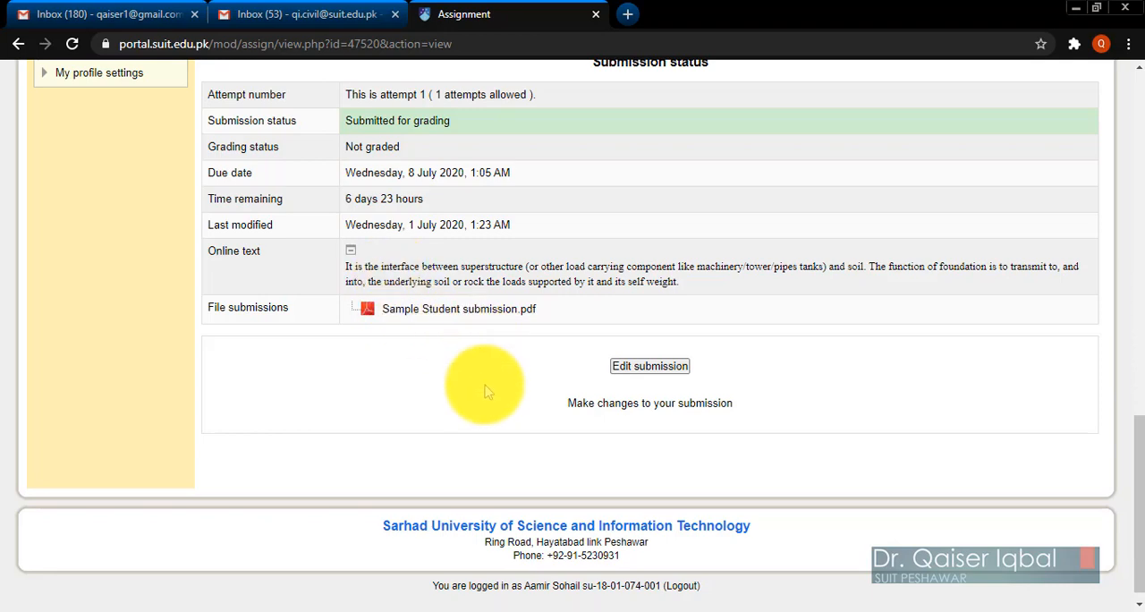
Review the whole Assignment No 1 page, from the questions and hints to the submitted file and the option to edit the submission.
{"action": "scroll", "coordinate": [486, 391], "scroll_direction": "up", "scroll_amount": 4}
{"action": "scroll", "coordinate": [486, 391], "scroll_direction": "down", "scroll_amount": 4}
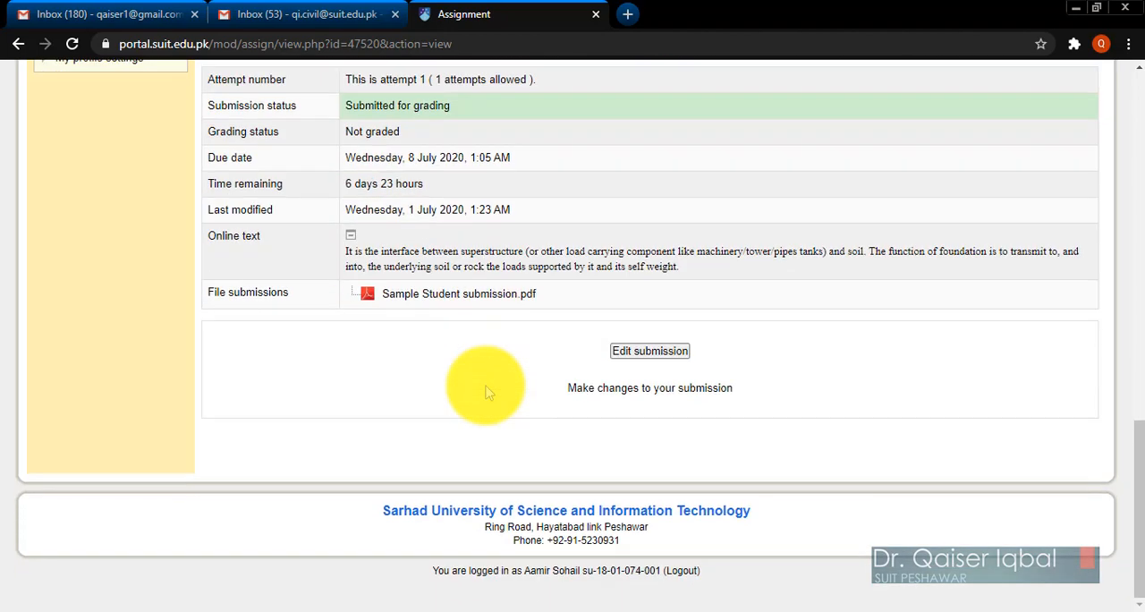
{"action": "scroll", "coordinate": [486, 391], "scroll_direction": "up", "scroll_amount": 1}
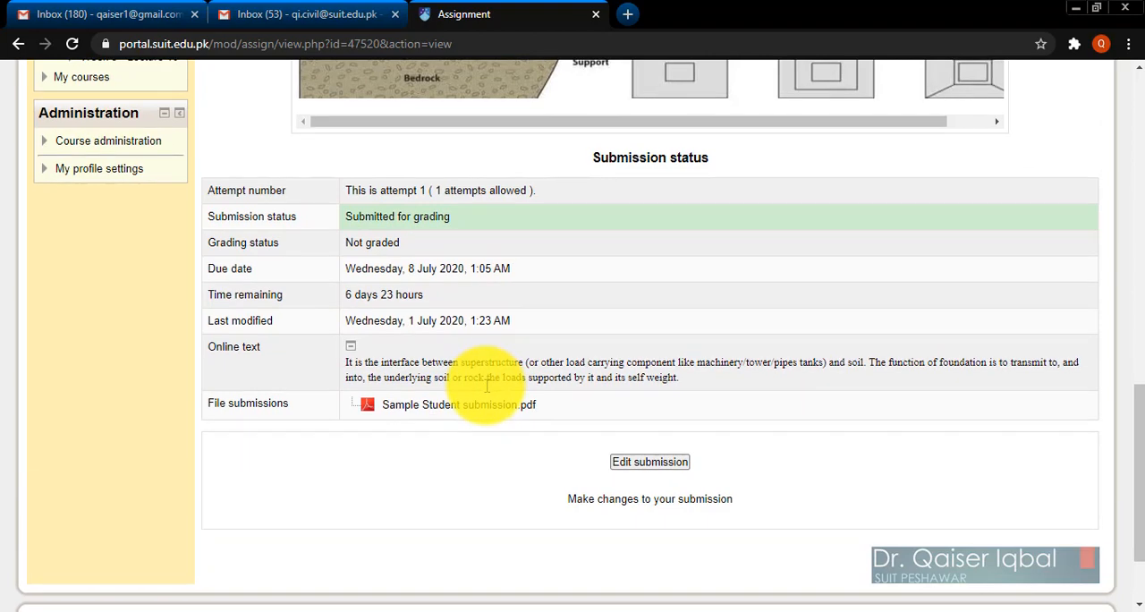
{"action": "scroll", "coordinate": [486, 385], "scroll_direction": "up", "scroll_amount": 3}
{"action": "scroll", "coordinate": [486, 385], "scroll_direction": "down", "scroll_amount": 3}
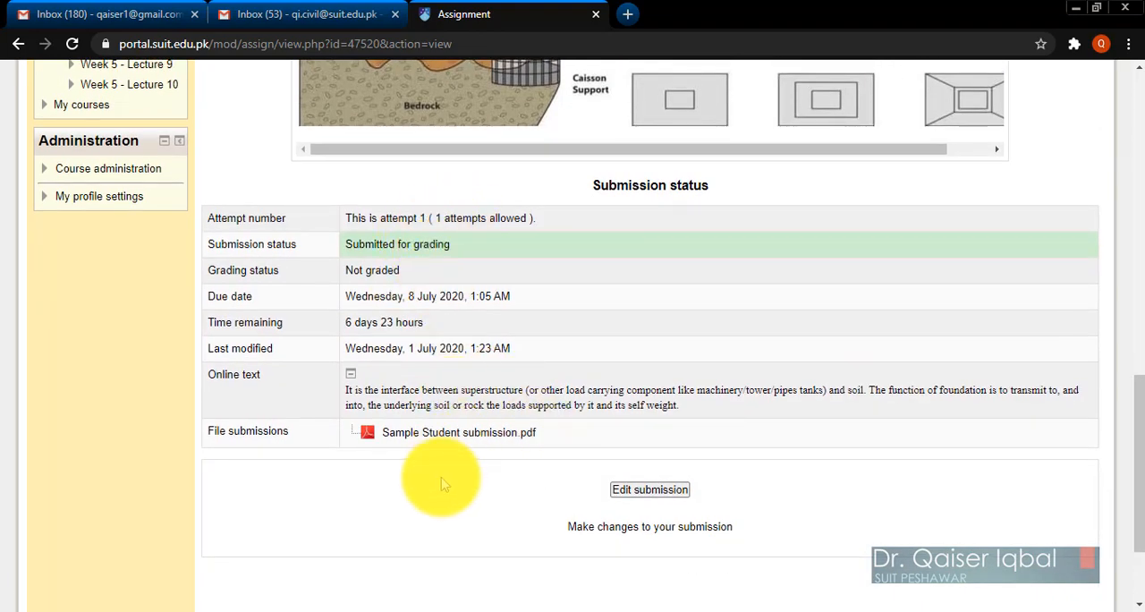
{"action": "scroll", "coordinate": [441, 484], "scroll_direction": "down", "scroll_amount": 2}
{"action": "scroll", "coordinate": [440, 483], "scroll_direction": "up", "scroll_amount": 10}
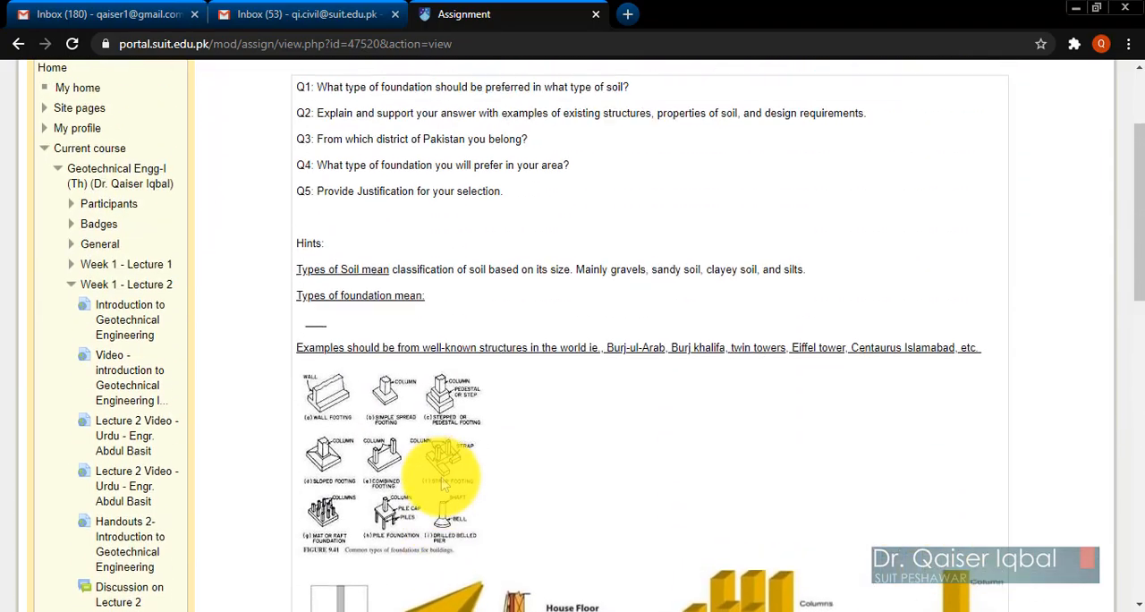
{"action": "scroll", "coordinate": [443, 483], "scroll_direction": "up", "scroll_amount": 2}
{"action": "scroll", "coordinate": [442, 483], "scroll_direction": "down", "scroll_amount": 10}
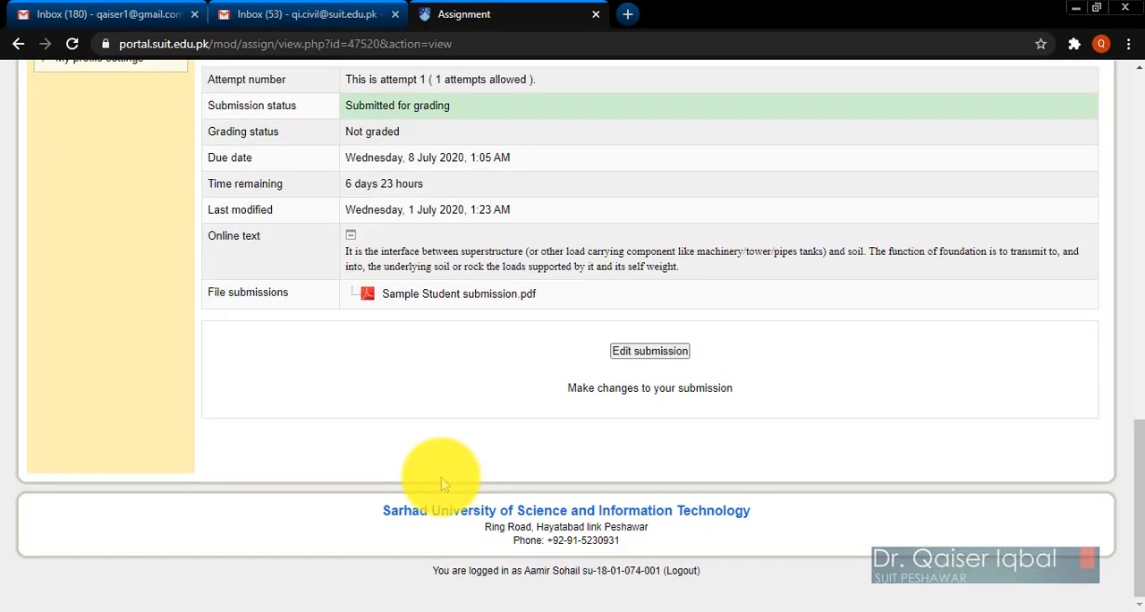
{"action": "scroll", "coordinate": [490, 394], "scroll_direction": "up", "scroll_amount": 10}
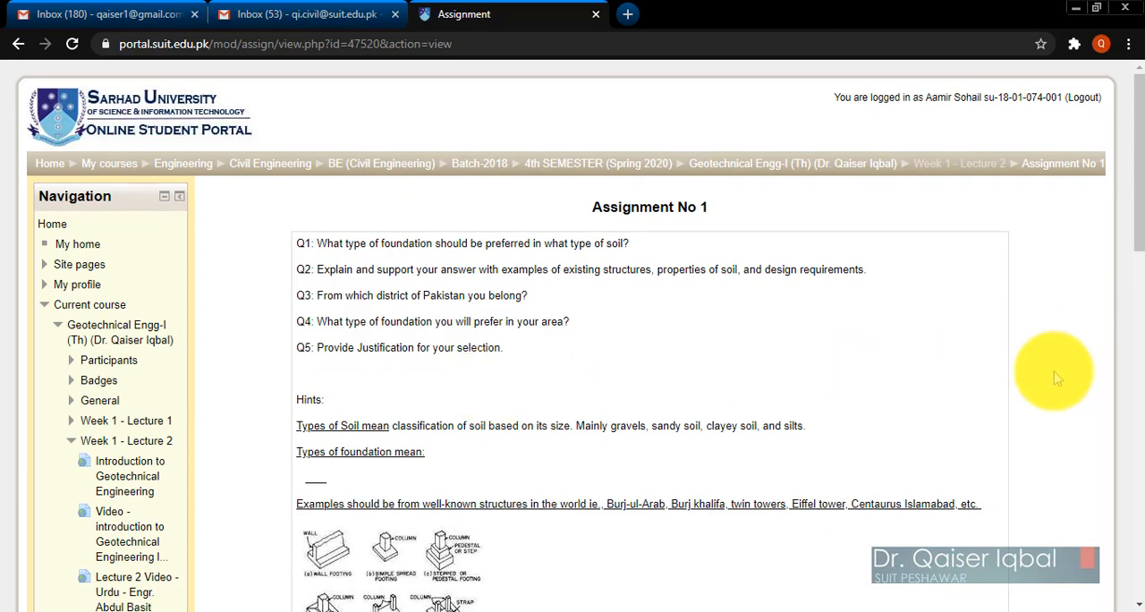
{"action": "scroll", "coordinate": [1056, 378], "scroll_direction": "down", "scroll_amount": 1}
{"action": "scroll", "coordinate": [1054, 374], "scroll_direction": "down", "scroll_amount": 1}
{"action": "scroll", "coordinate": [1056, 376], "scroll_direction": "up", "scroll_amount": 2}
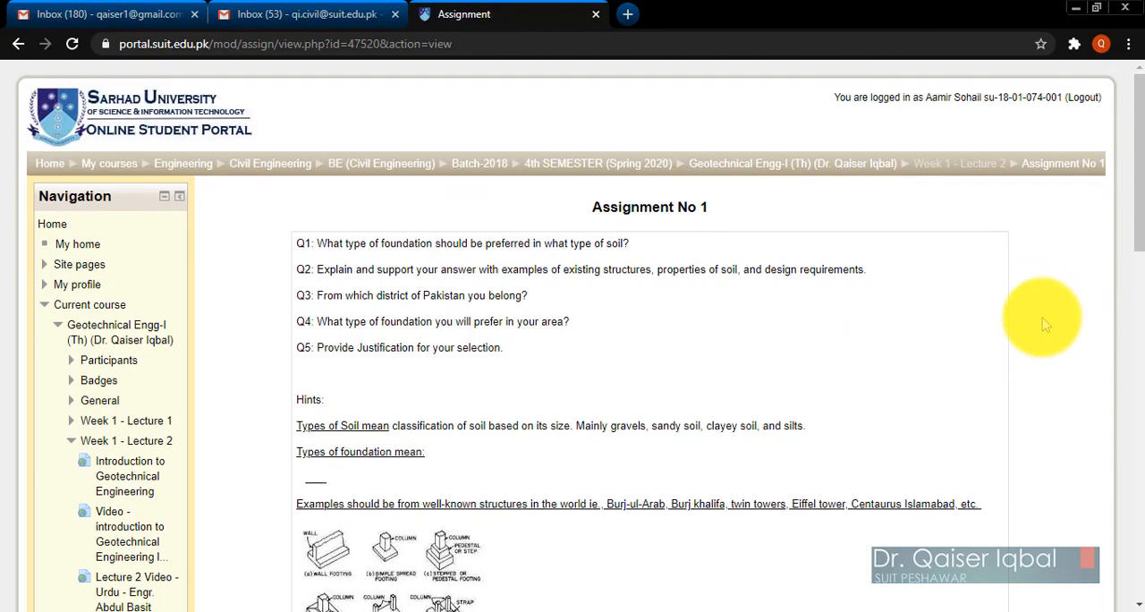
Switch from the student account to the faculty account on the portal and open the Geotechnical Engg-I (Th) course.
{"action": "left_click", "coordinate": [1085, 98]}
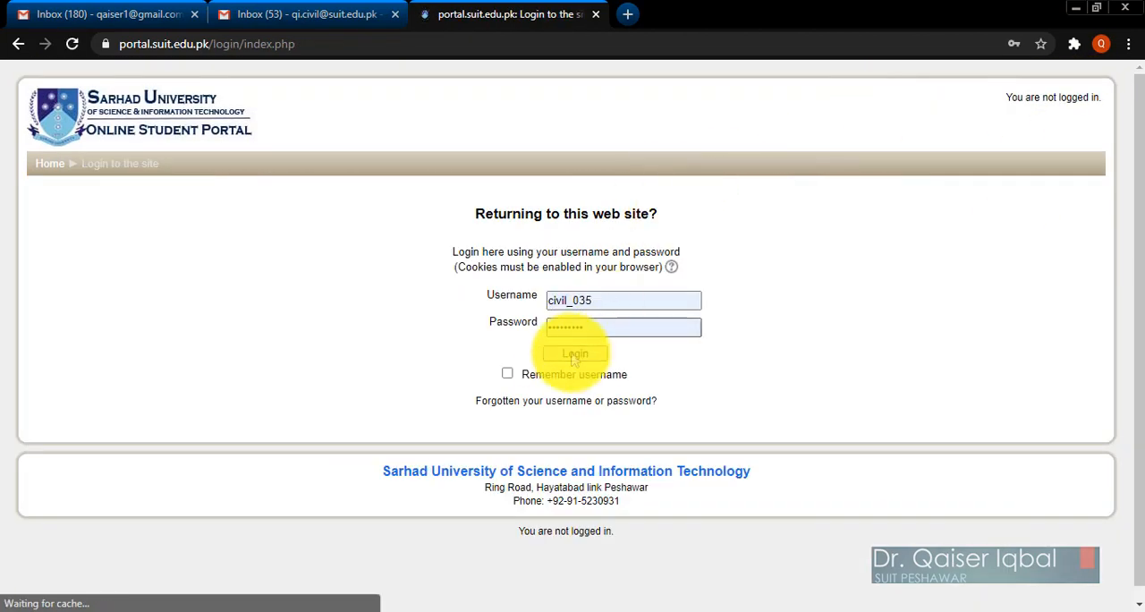
{"action": "left_click", "coordinate": [571, 355]}
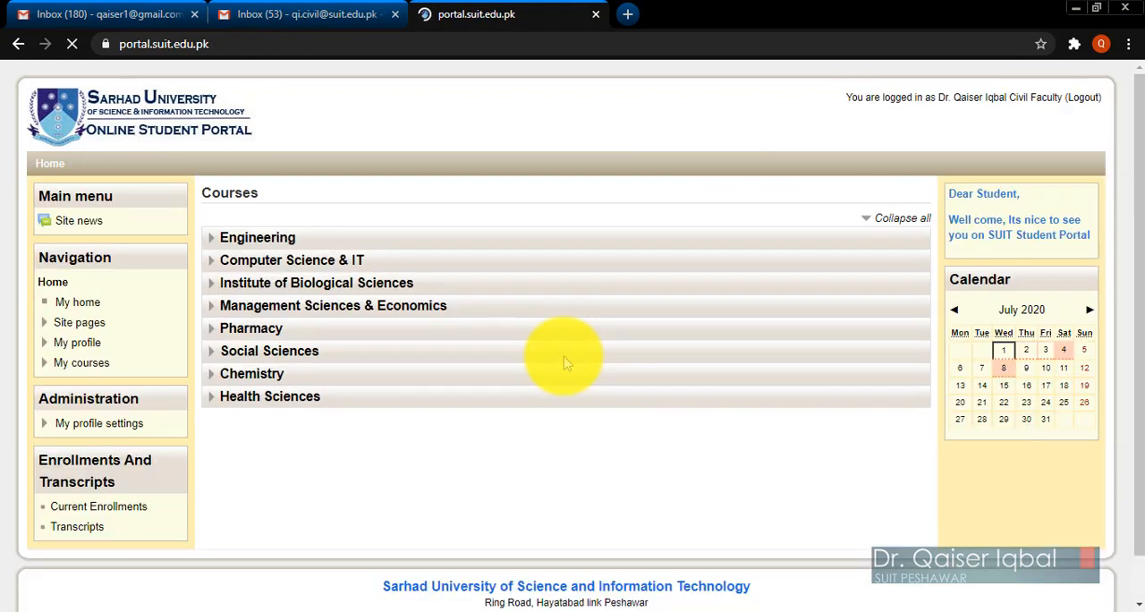
{"action": "left_click", "coordinate": [82, 370]}
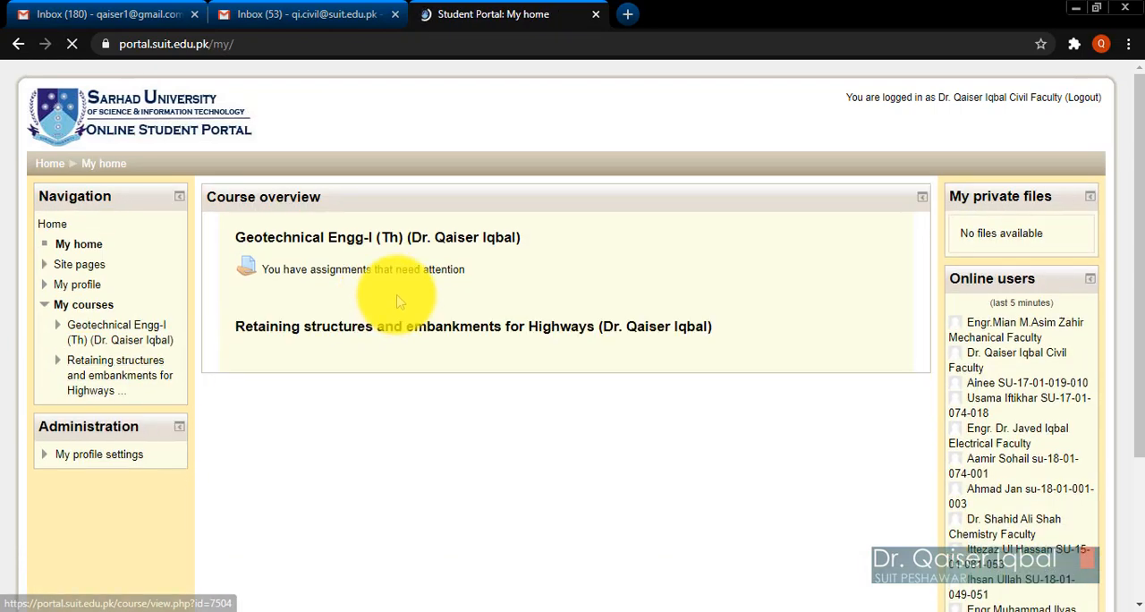
{"action": "left_click", "coordinate": [364, 244]}
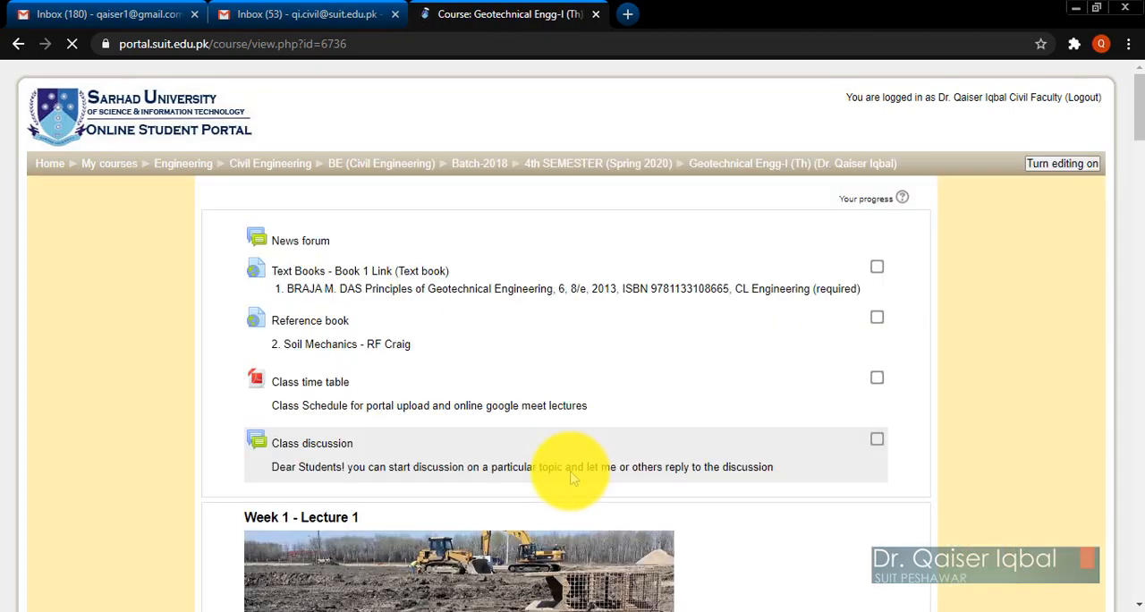
Open Assignment No 1 from the course page and bring up its grading summary.
{"action": "scroll", "coordinate": [573, 479], "scroll_direction": "down", "scroll_amount": 10}
{"action": "scroll", "coordinate": [572, 479], "scroll_direction": "down", "scroll_amount": 3}
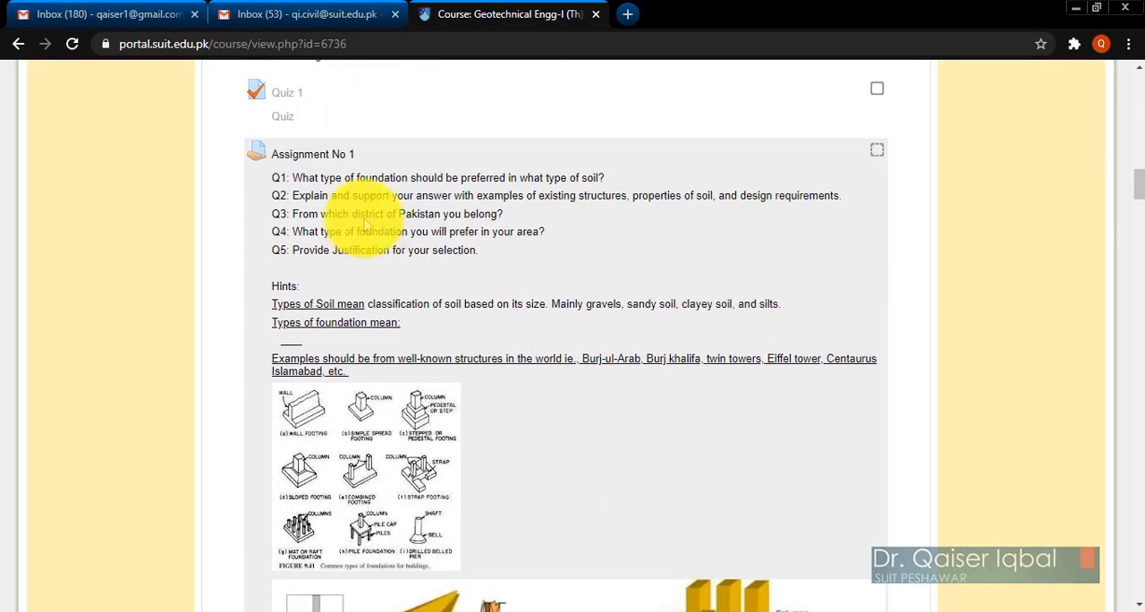
{"action": "scroll", "coordinate": [435, 398], "scroll_direction": "down", "scroll_amount": 3}
{"action": "scroll", "coordinate": [435, 398], "scroll_direction": "down", "scroll_amount": 2}
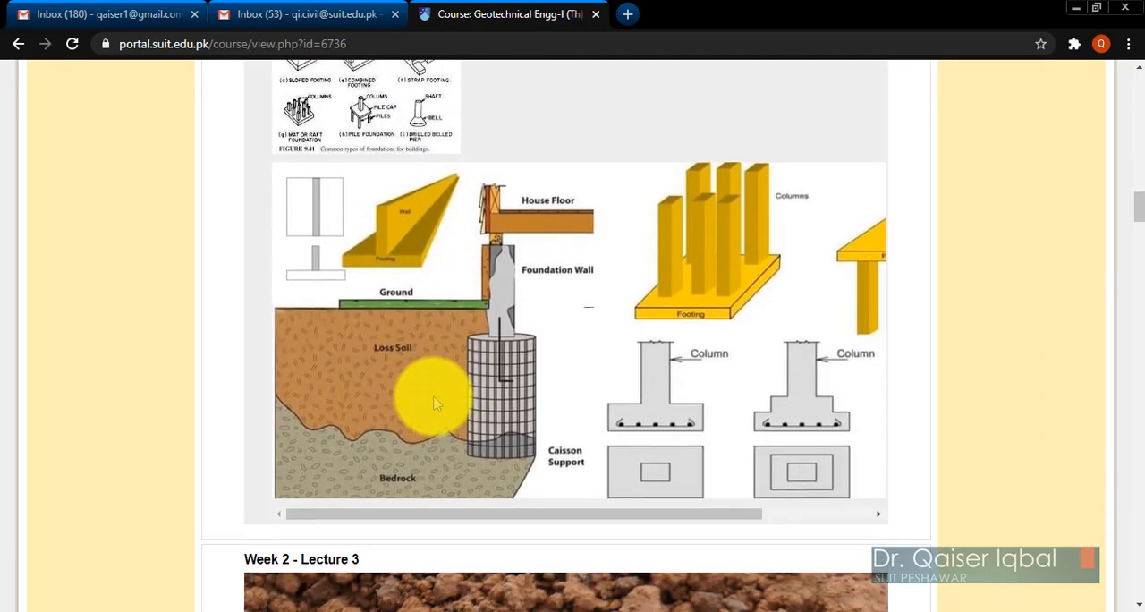
{"action": "scroll", "coordinate": [435, 396], "scroll_direction": "up", "scroll_amount": 4}
{"action": "scroll", "coordinate": [435, 399], "scroll_direction": "up", "scroll_amount": 1}
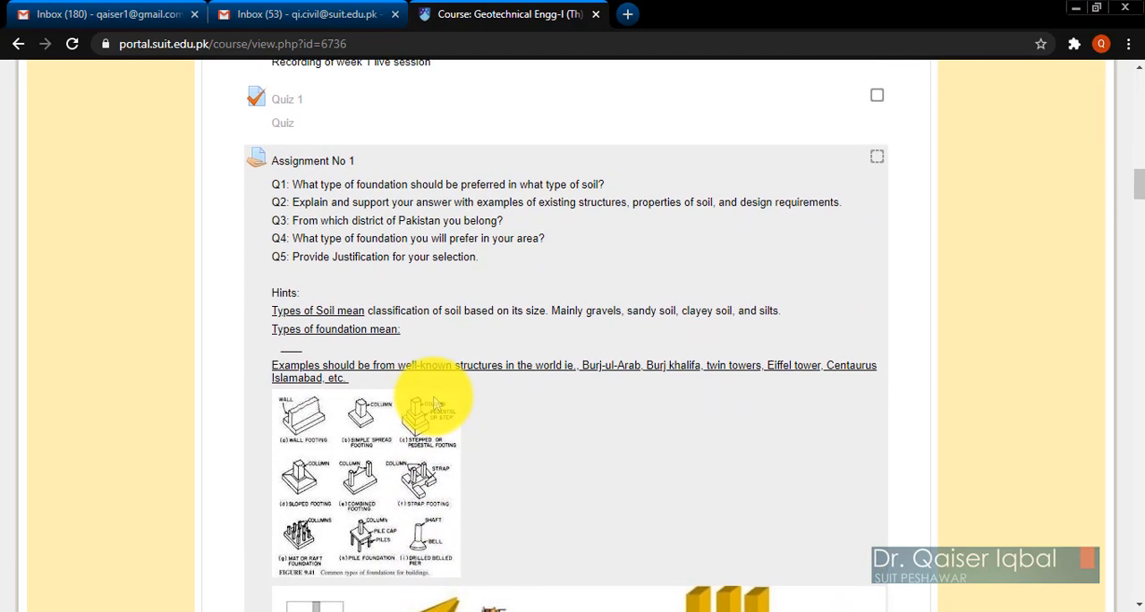
{"action": "left_click", "coordinate": [315, 159]}
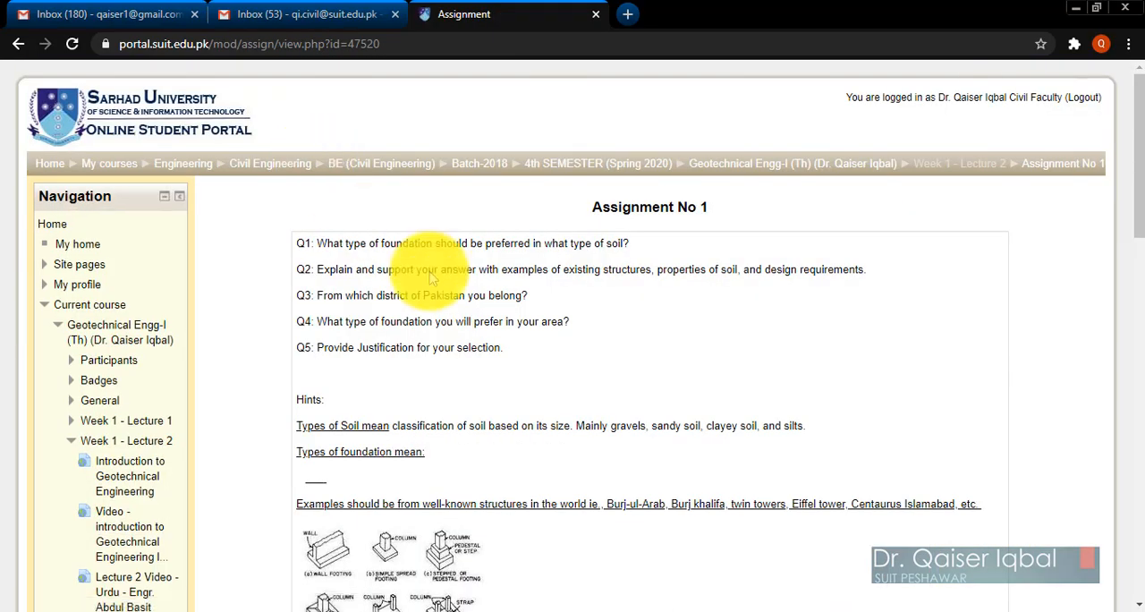
{"action": "scroll", "coordinate": [435, 409], "scroll_direction": "down", "scroll_amount": 5}
{"action": "scroll", "coordinate": [435, 414], "scroll_direction": "down", "scroll_amount": 3}
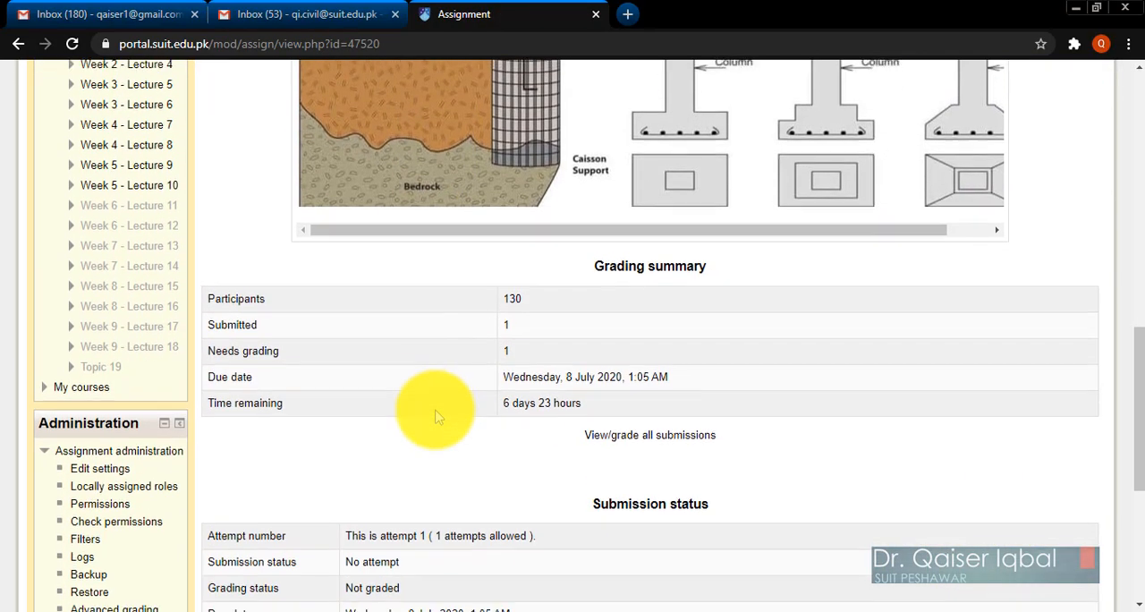
{"action": "scroll", "coordinate": [435, 411], "scroll_direction": "down", "scroll_amount": 2}
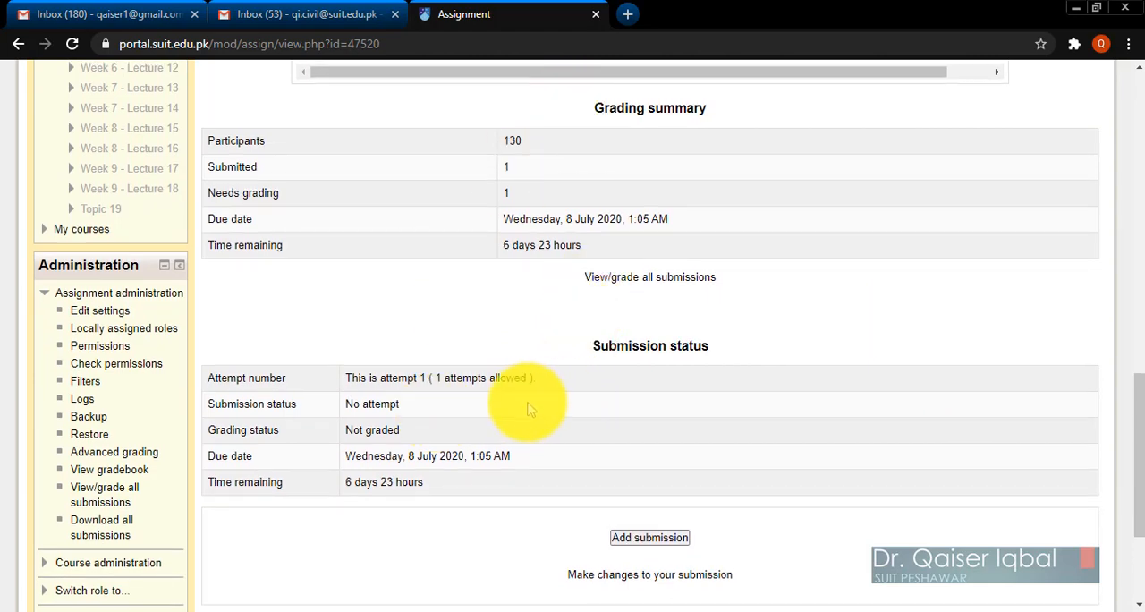
{"action": "scroll", "coordinate": [526, 414], "scroll_direction": "up", "scroll_amount": 1}
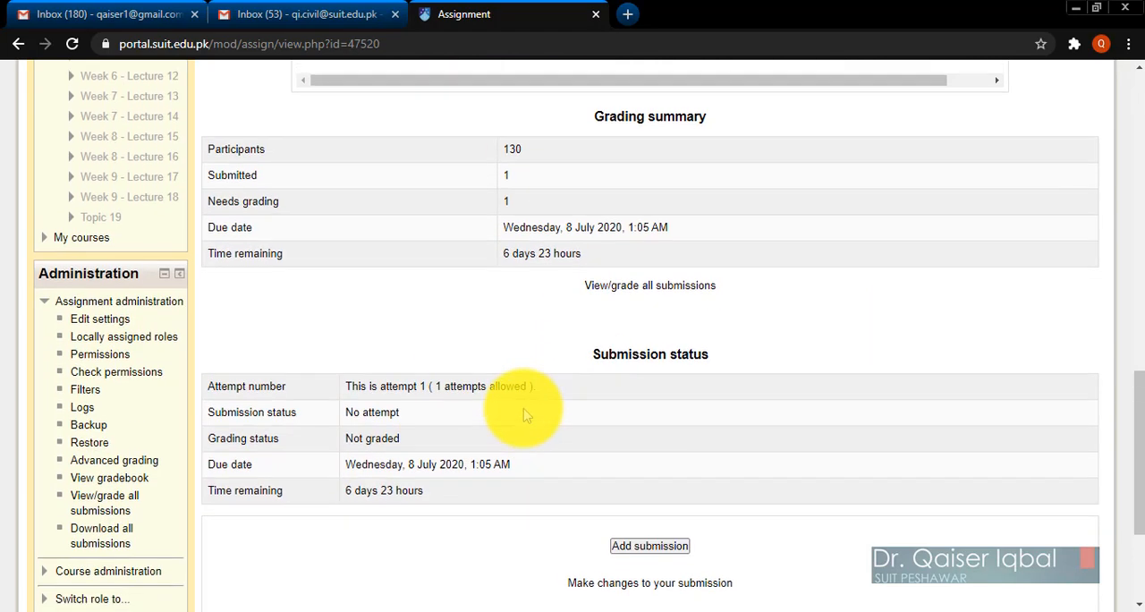
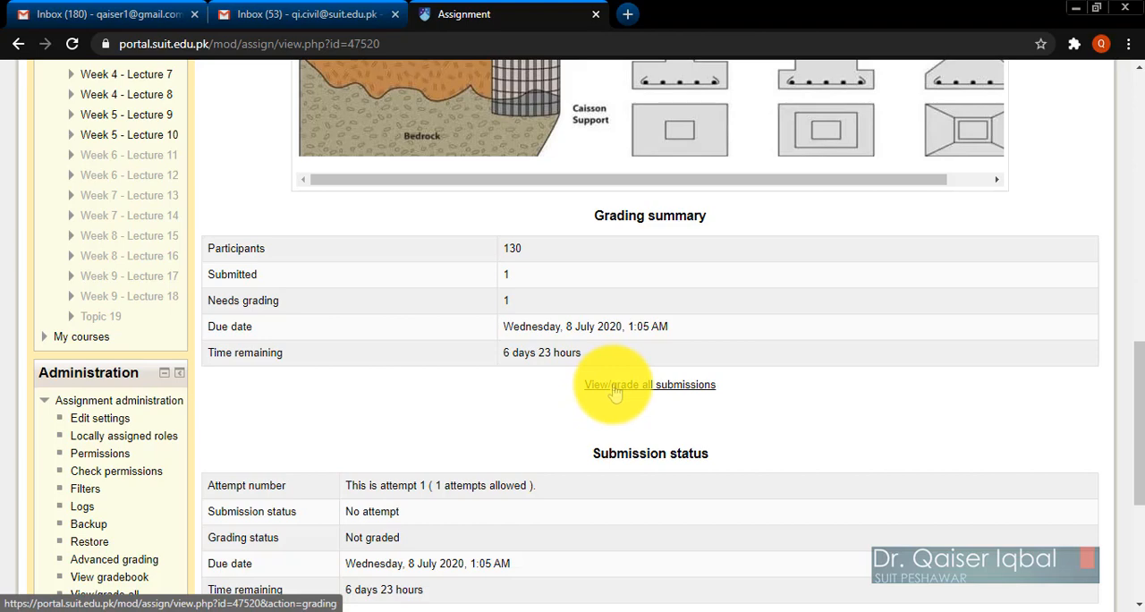
Open the list of all submissions for Assignment No 1 and bring up the grading page of the student whose work is submitted for grading.
{"action": "left_click", "coordinate": [615, 394]}
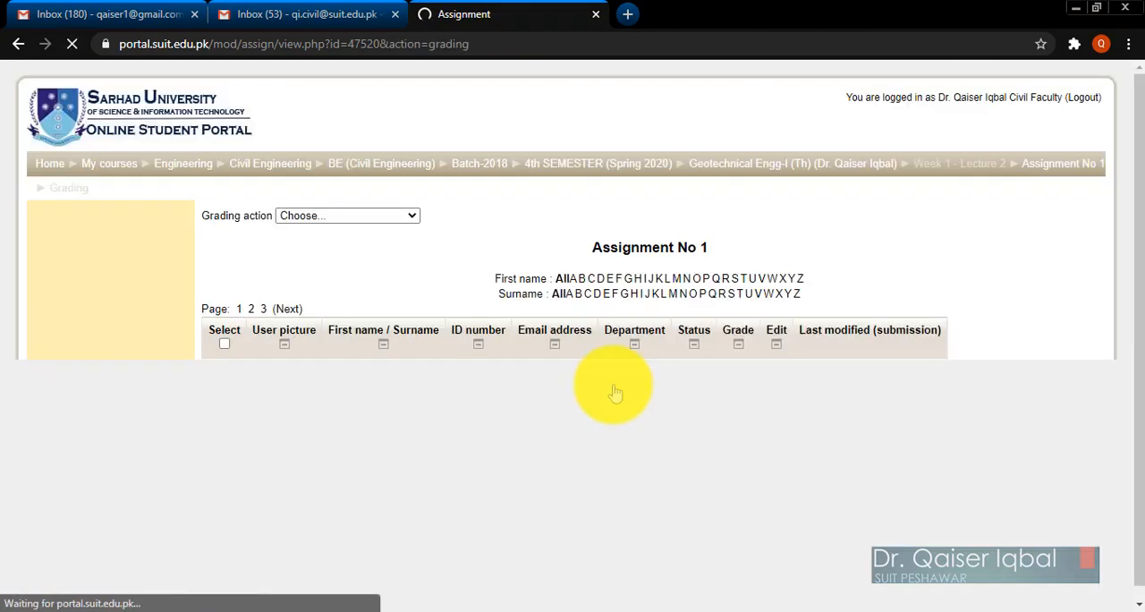
{"action": "scroll", "coordinate": [614, 472], "scroll_direction": "down", "scroll_amount": 5}
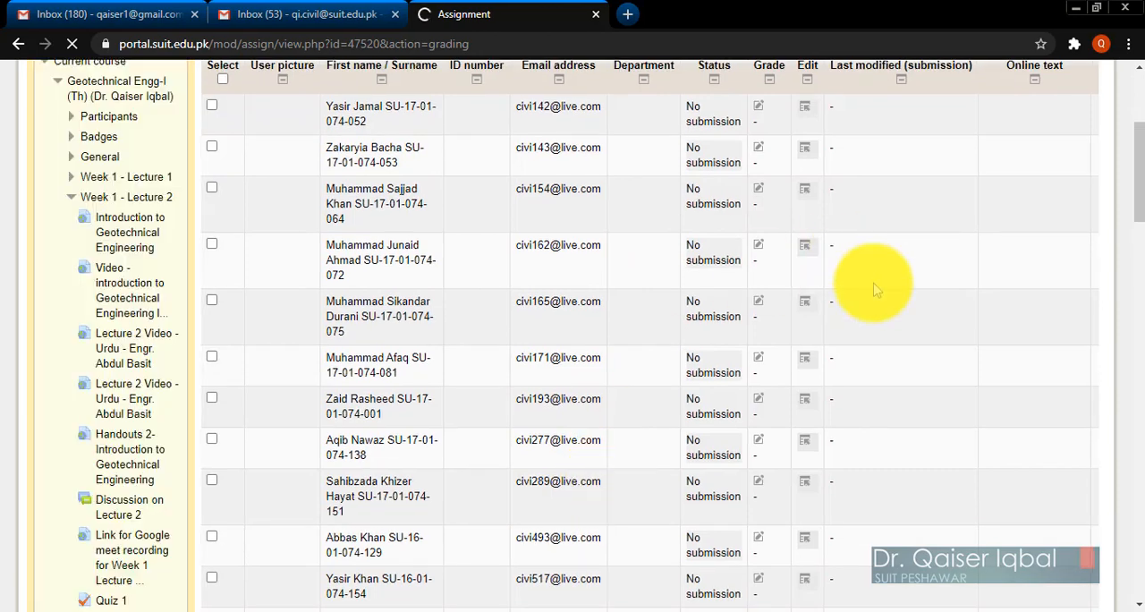
{"action": "scroll", "coordinate": [616, 225], "scroll_direction": "up", "scroll_amount": 3}
{"action": "scroll", "coordinate": [615, 226], "scroll_direction": "down", "scroll_amount": 1}
{"action": "scroll", "coordinate": [626, 228], "scroll_direction": "down", "scroll_amount": 1}
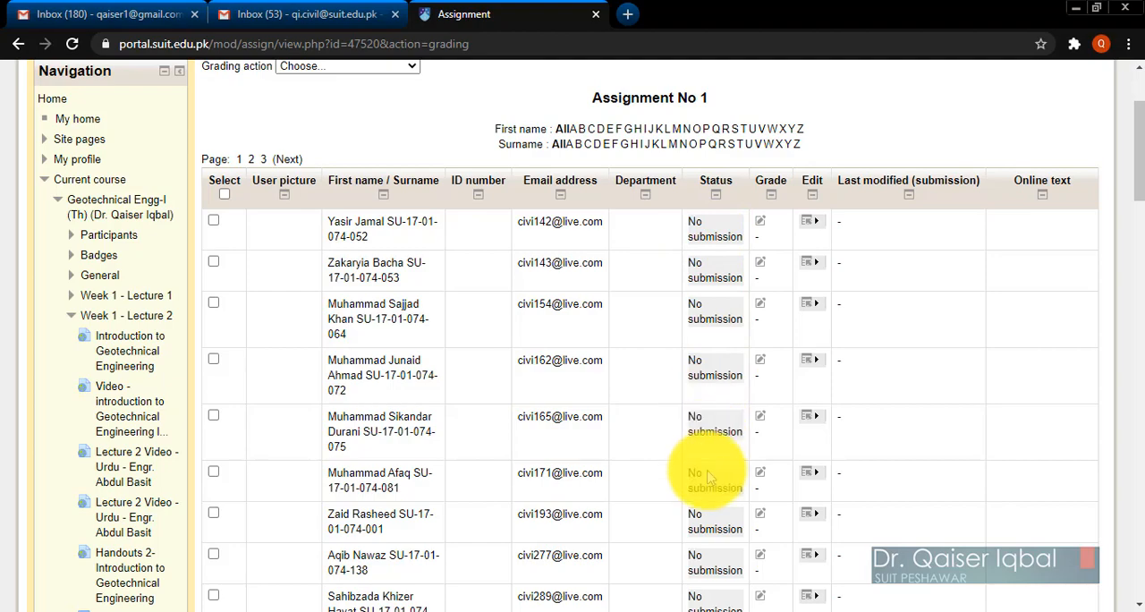
{"action": "scroll", "coordinate": [708, 430], "scroll_direction": "down", "scroll_amount": 5}
{"action": "scroll", "coordinate": [710, 461], "scroll_direction": "down", "scroll_amount": 1}
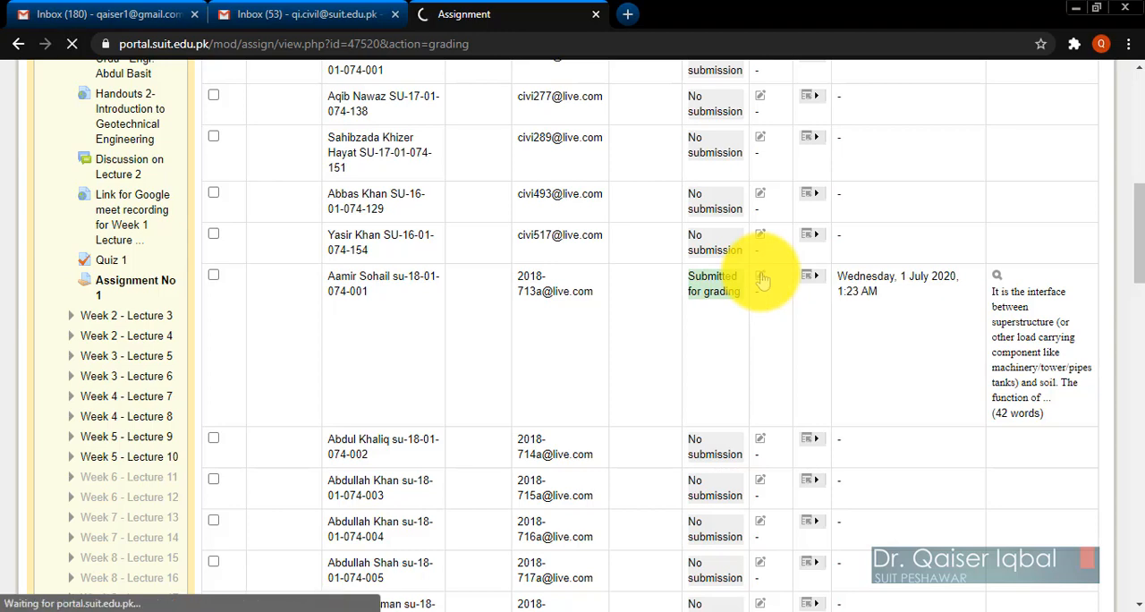
{"action": "scroll", "coordinate": [622, 434], "scroll_direction": "down", "scroll_amount": 2}
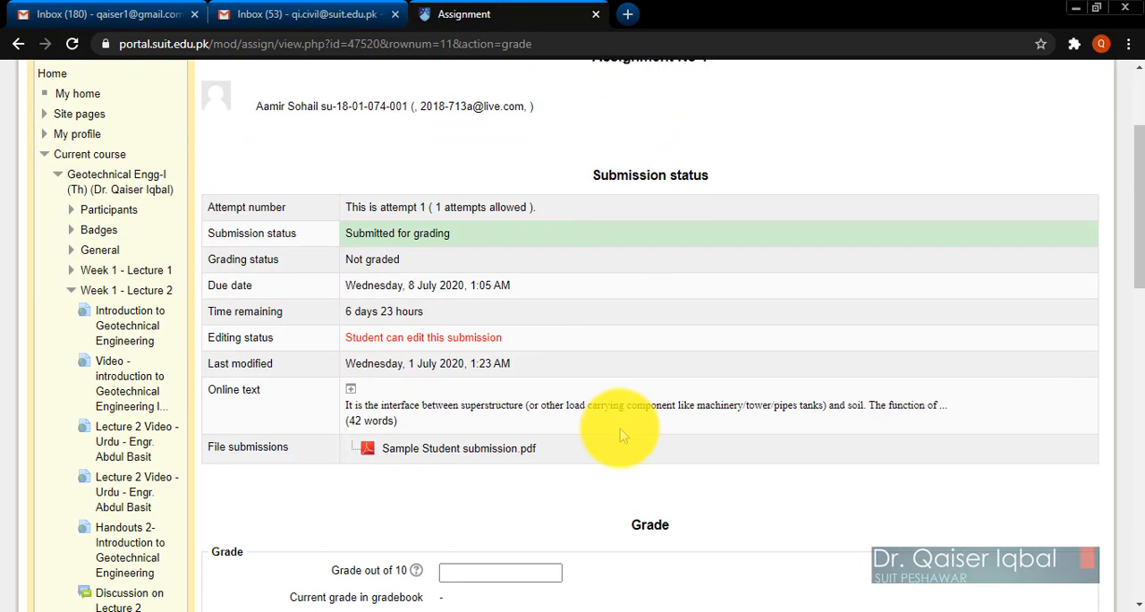
Check the student's submission status and expand the online text entry to read the full answer.
{"action": "scroll", "coordinate": [620, 429], "scroll_direction": "down", "scroll_amount": 1}
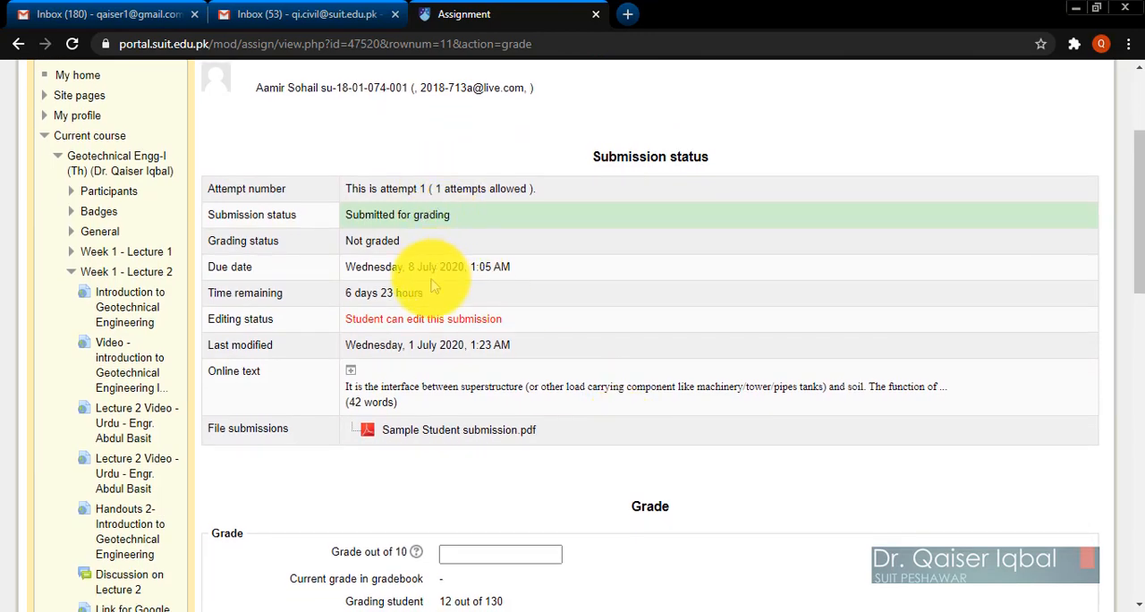
{"action": "scroll", "coordinate": [680, 423], "scroll_direction": "down", "scroll_amount": 2}
{"action": "scroll", "coordinate": [681, 422], "scroll_direction": "up", "scroll_amount": 2}
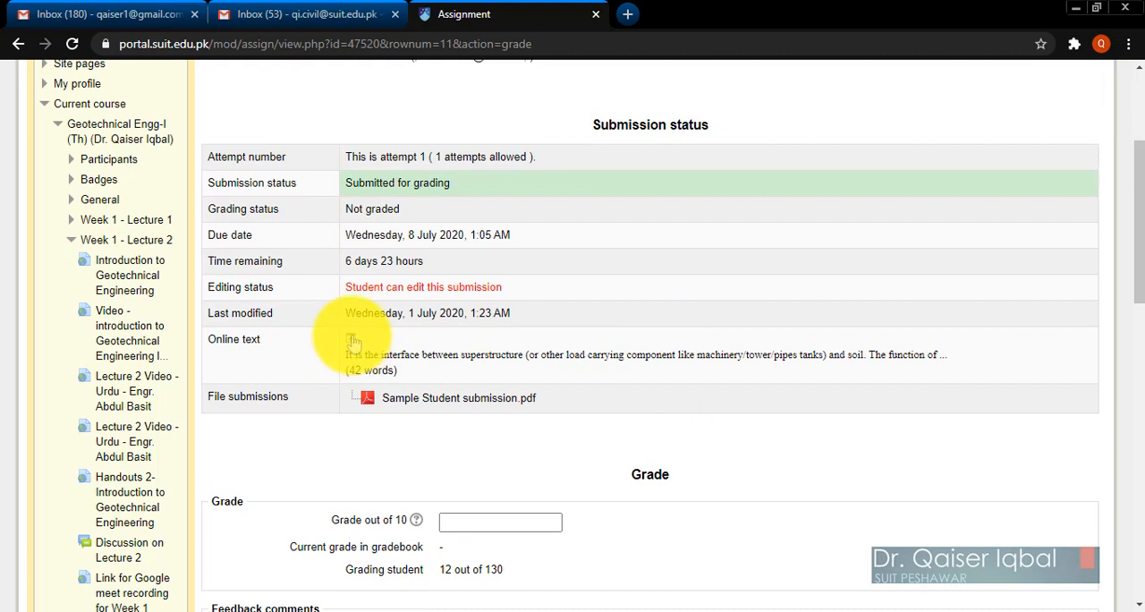
{"action": "left_click", "coordinate": [353, 343]}
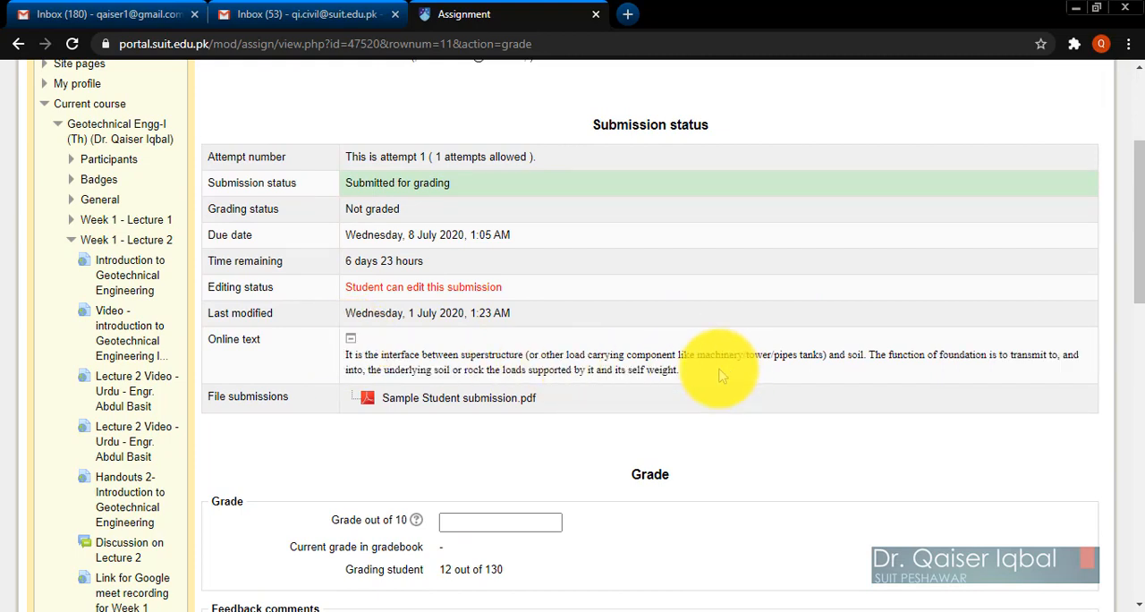
{"action": "triple_click", "coordinate": [345, 357]}
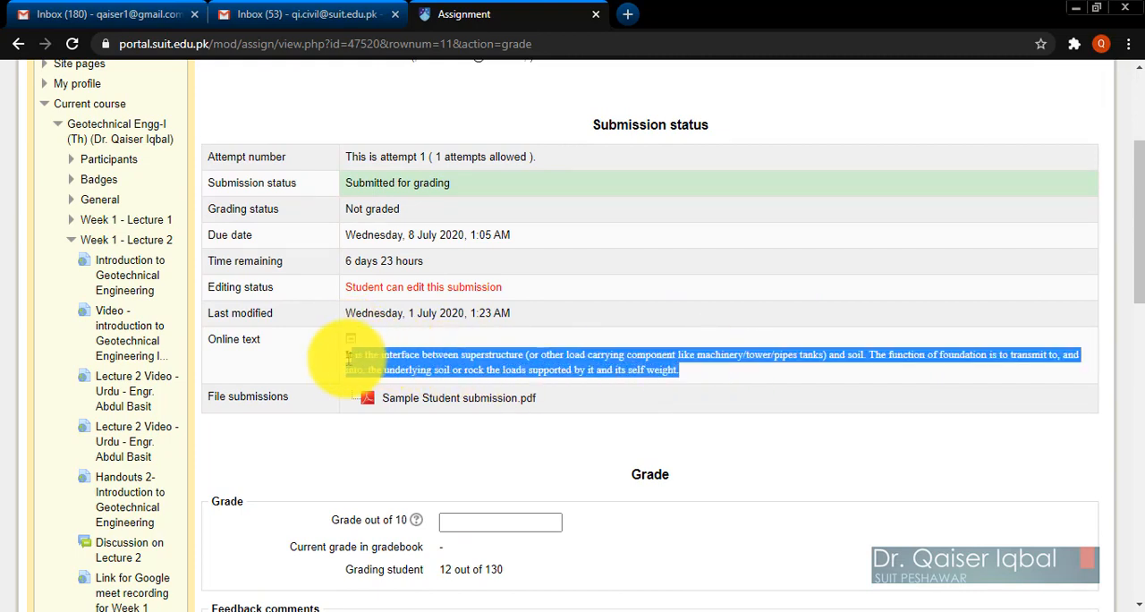
{"action": "left_click", "coordinate": [450, 475]}
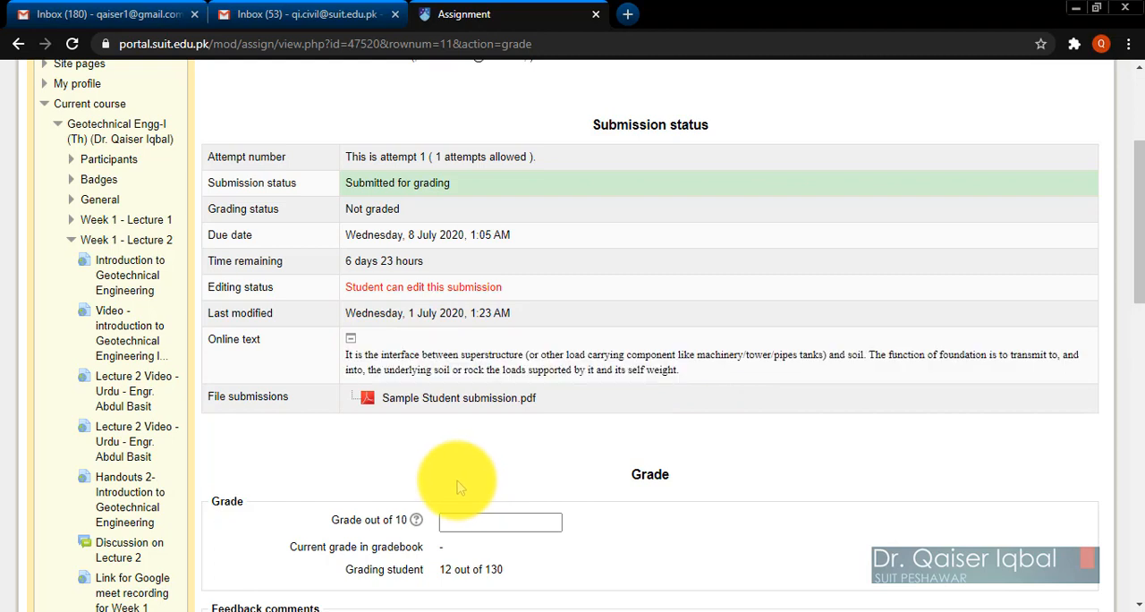
Download the submitted file Sample Student submission.pdf and open it.
{"action": "left_click", "coordinate": [430, 400]}
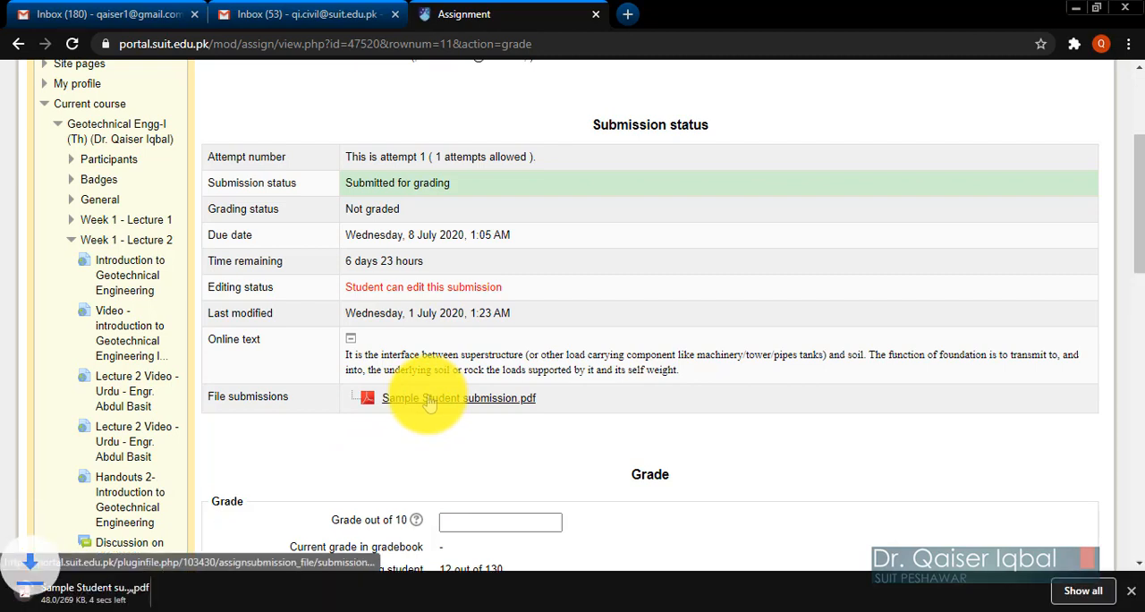
{"action": "left_click", "coordinate": [173, 592]}
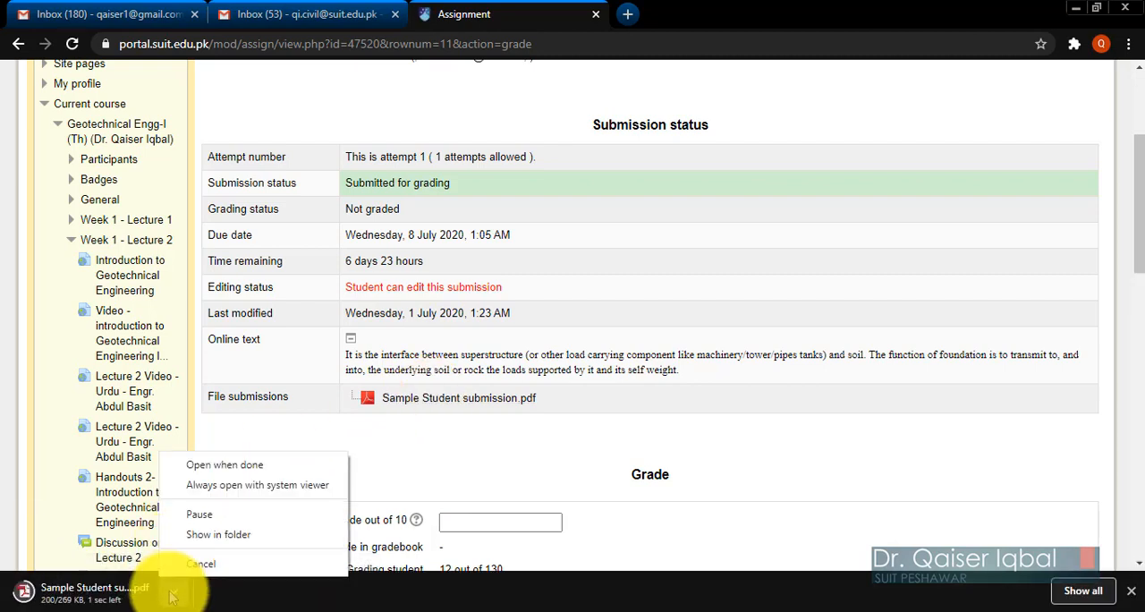
{"action": "left_click", "coordinate": [224, 468]}
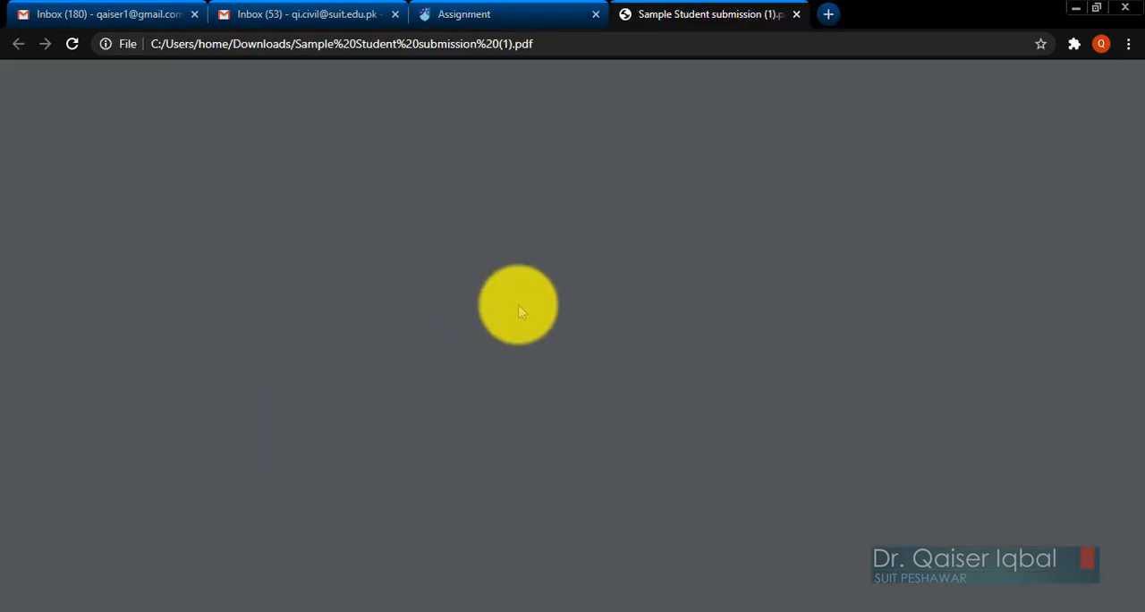
Read through the submitted PDF from its first page to its last.
{"action": "scroll", "coordinate": [582, 398], "scroll_direction": "down", "scroll_amount": 10}
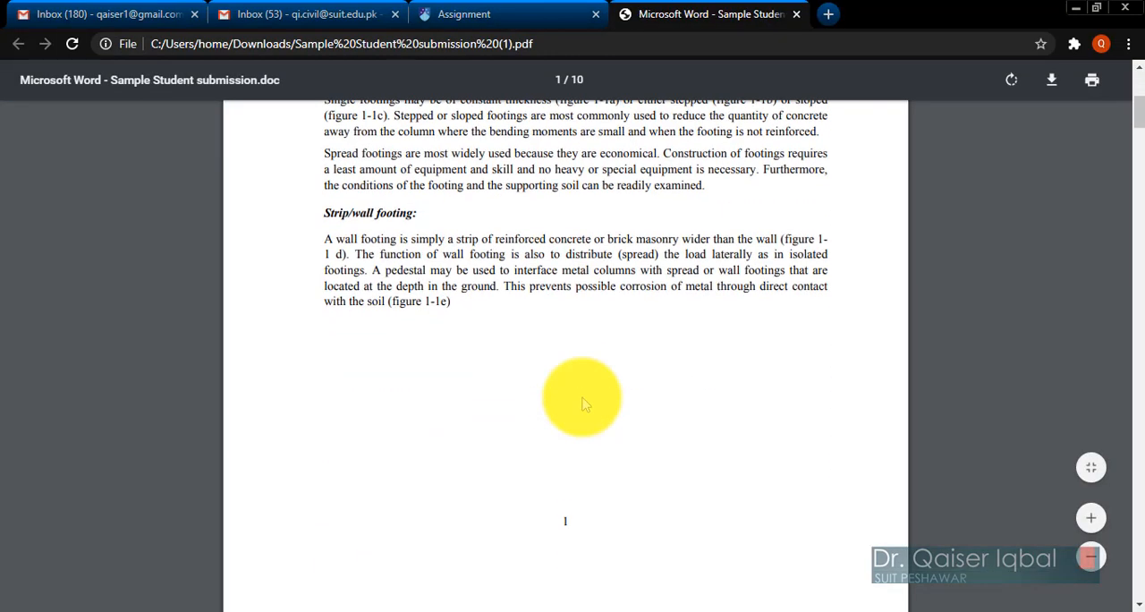
{"action": "scroll", "coordinate": [583, 402], "scroll_direction": "down", "scroll_amount": 12}
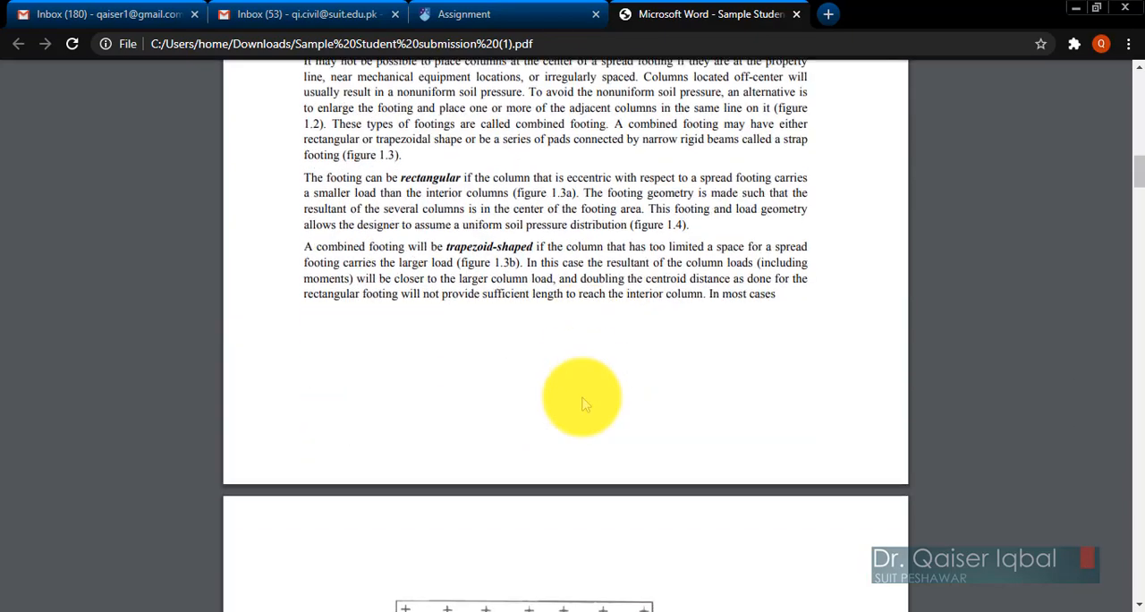
{"action": "scroll", "coordinate": [583, 403], "scroll_direction": "down", "scroll_amount": 12}
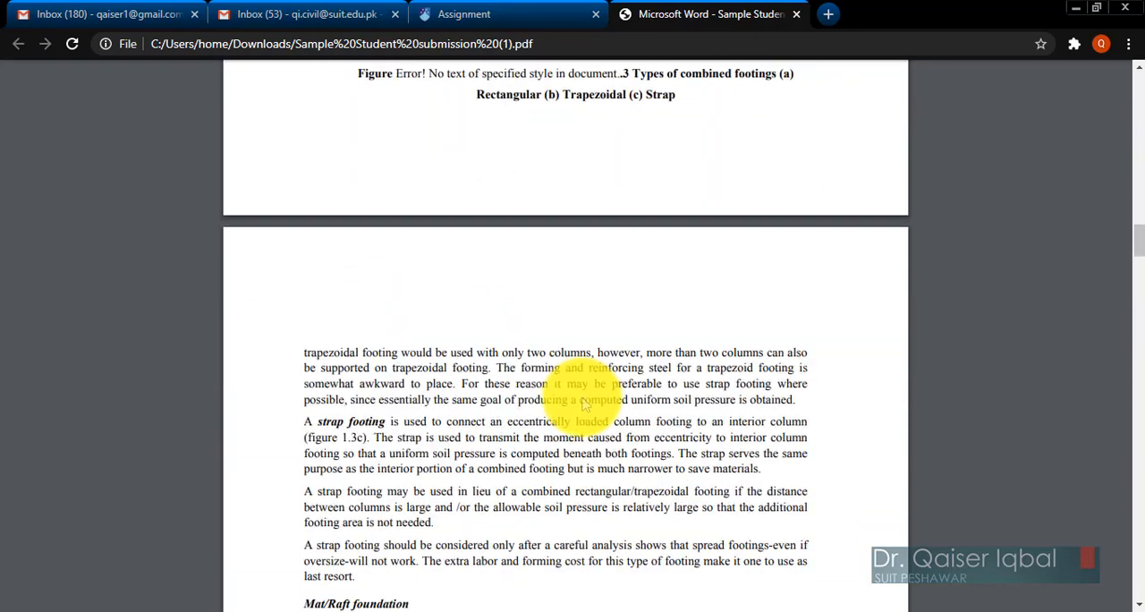
{"action": "scroll", "coordinate": [582, 403], "scroll_direction": "down", "scroll_amount": 15}
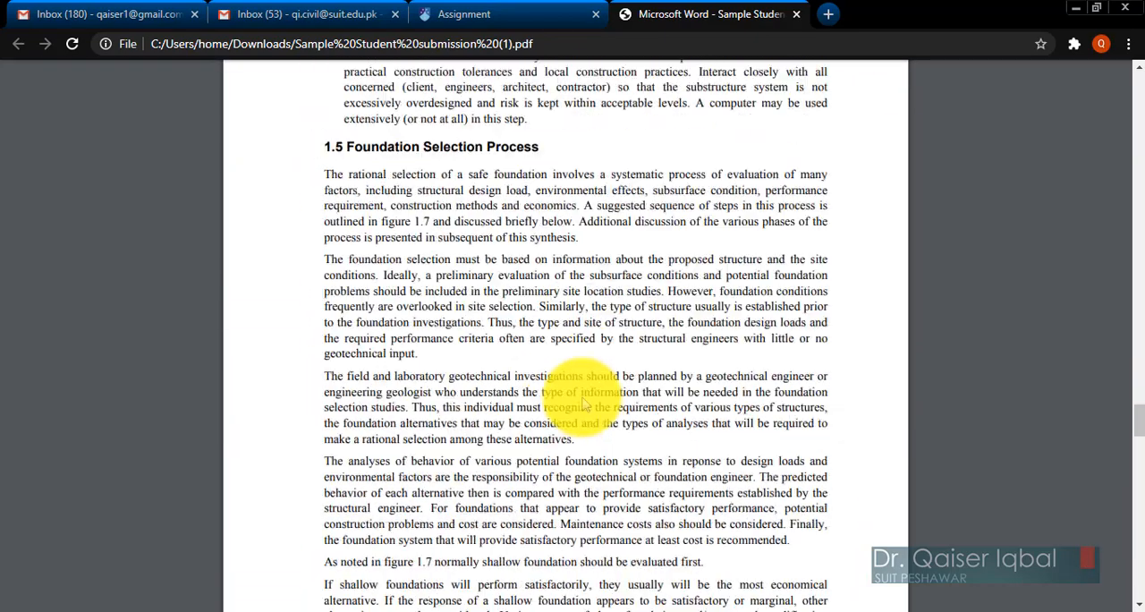
{"action": "scroll", "coordinate": [582, 403], "scroll_direction": "down", "scroll_amount": 5}
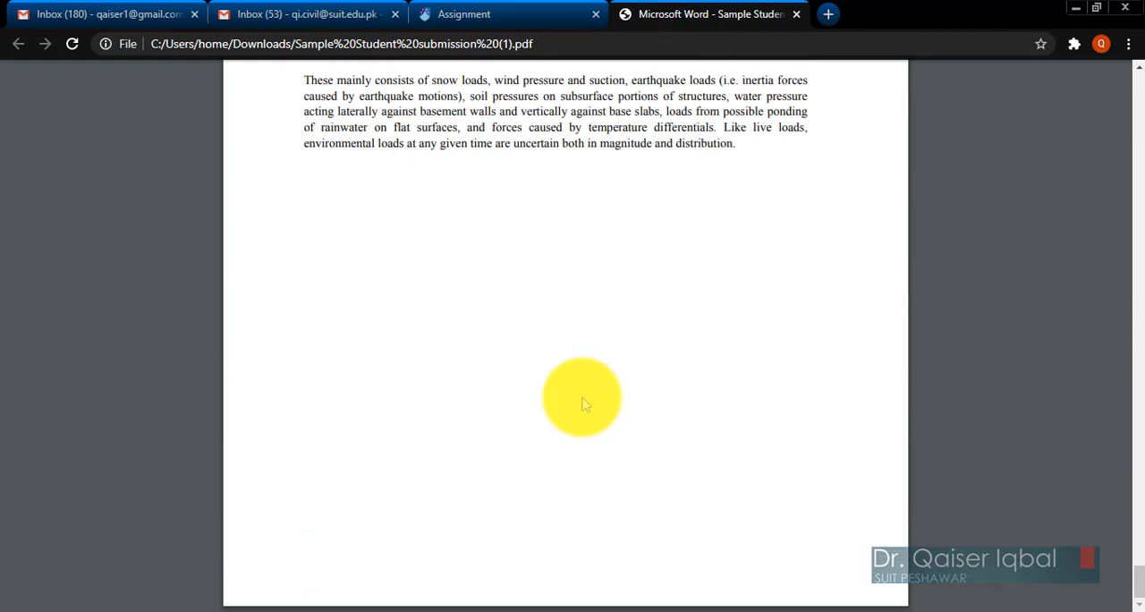
Return to the student's grading page, grade the submission 8 out of 10 and enter the feedback comment "Well Done".
{"action": "left_click", "coordinate": [460, 14]}
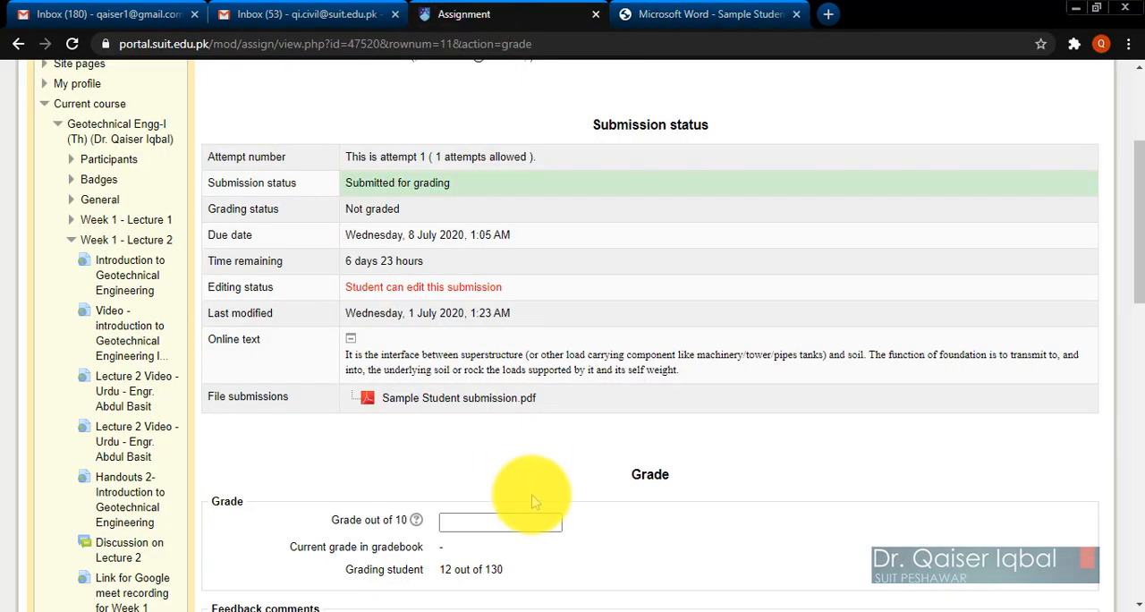
{"action": "scroll", "coordinate": [573, 494], "scroll_direction": "down", "scroll_amount": 2}
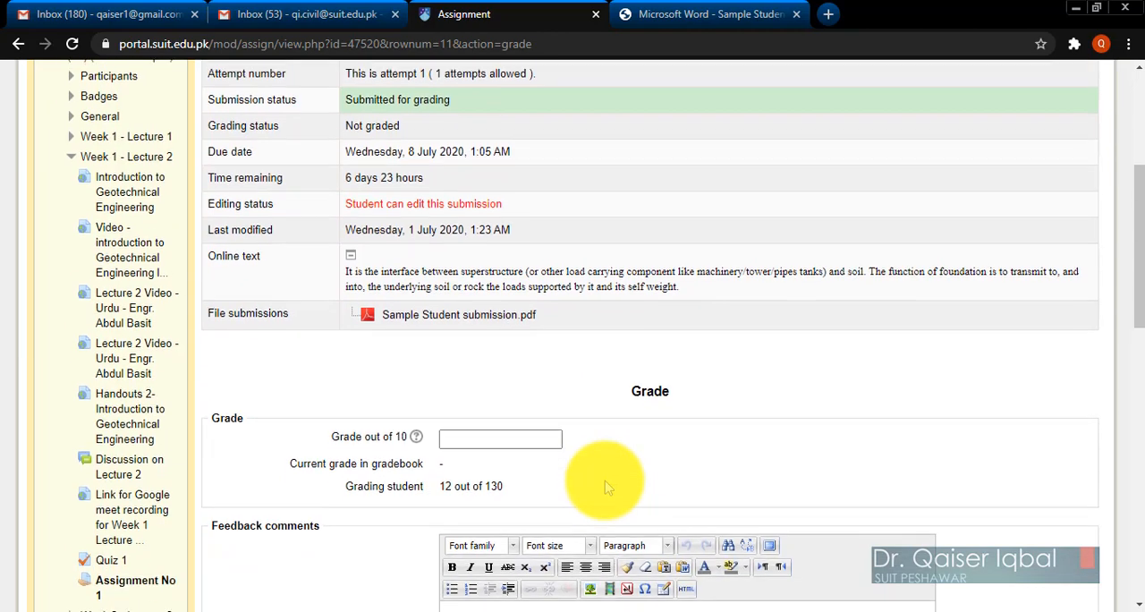
{"action": "left_click", "coordinate": [470, 429]}
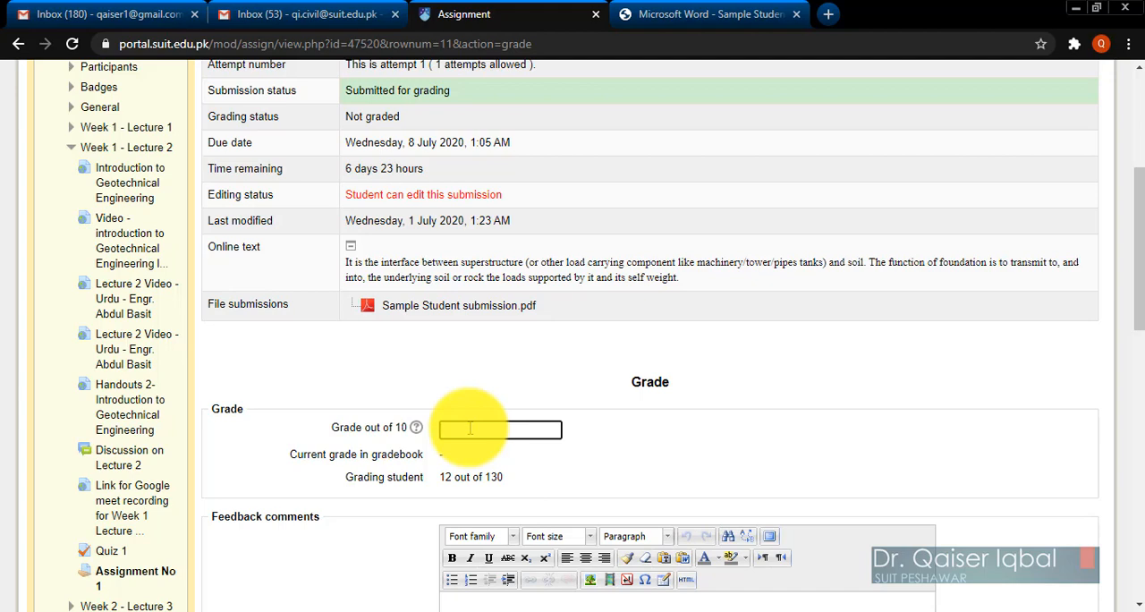
{"action": "type", "text": "8"}
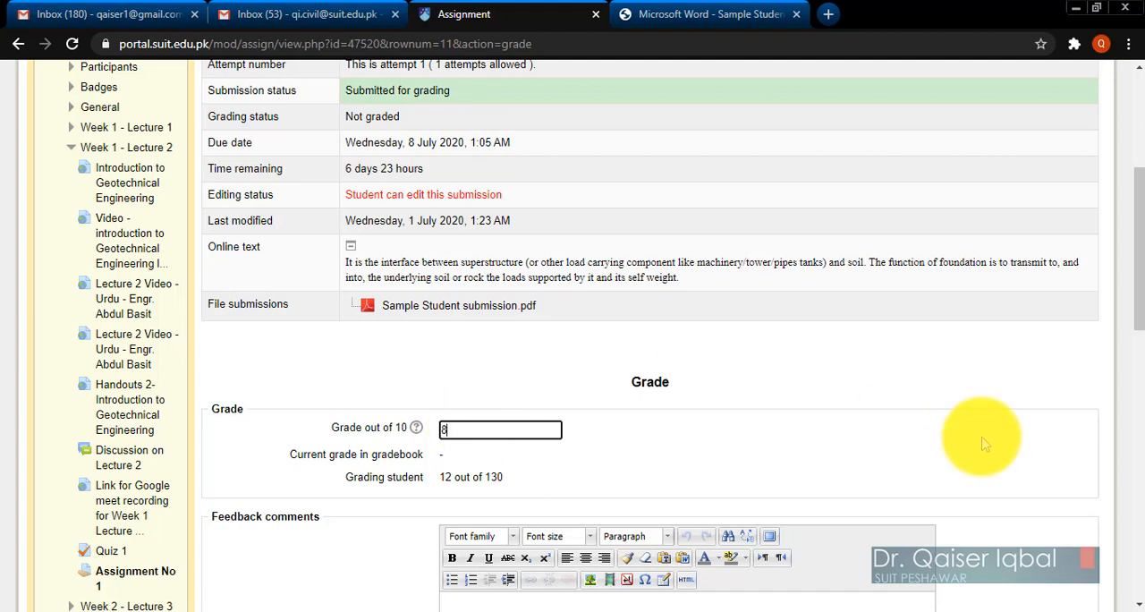
{"action": "scroll", "coordinate": [971, 431], "scroll_direction": "down", "scroll_amount": 3}
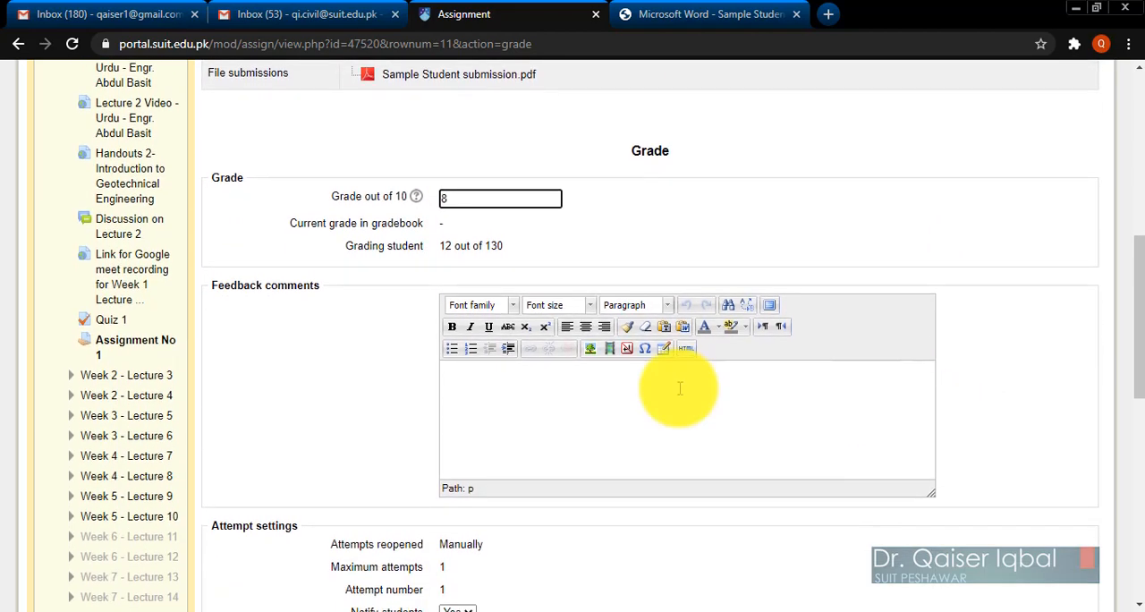
{"action": "left_click", "coordinate": [517, 397]}
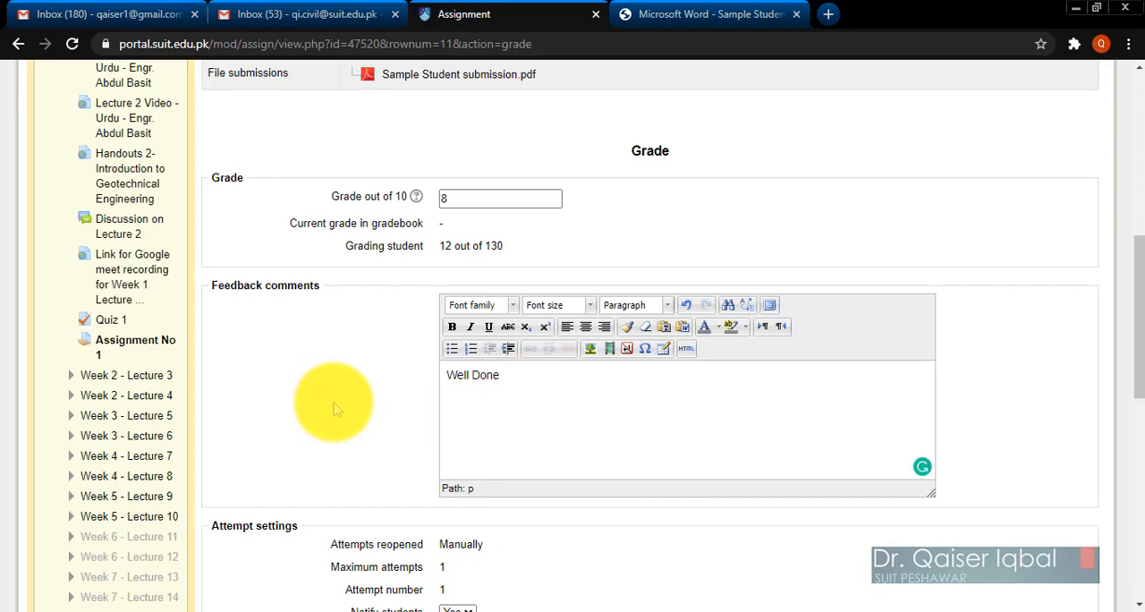
Check the grade, feedback and attempt settings, save the changes with student notification on, and return to the list of submissions.
{"action": "scroll", "coordinate": [336, 438], "scroll_direction": "down", "scroll_amount": 3}
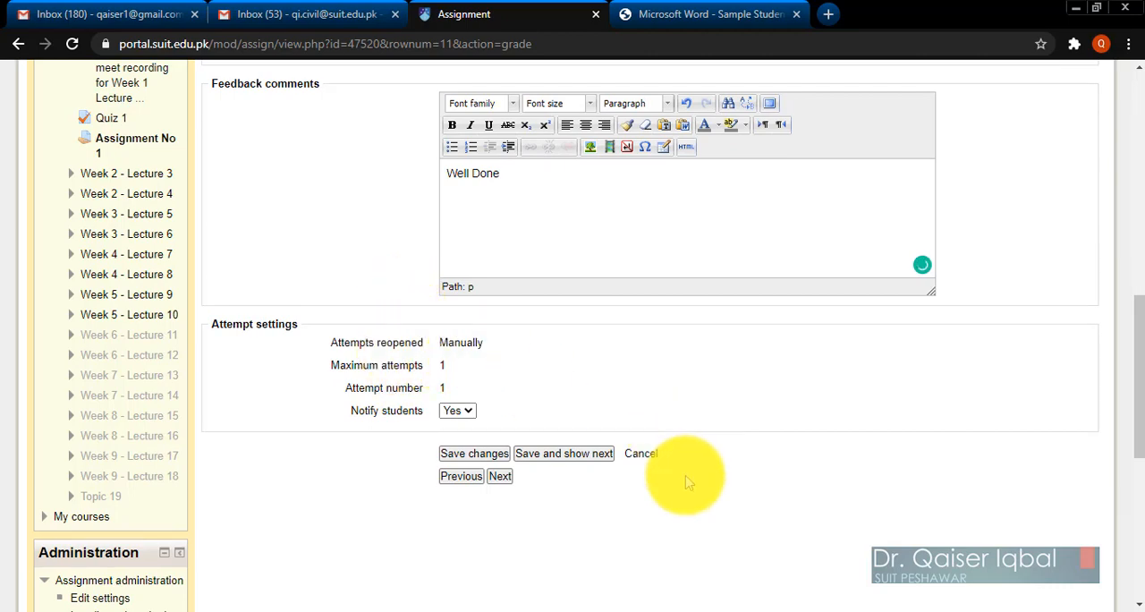
{"action": "scroll", "coordinate": [686, 483], "scroll_direction": "up", "scroll_amount": 2}
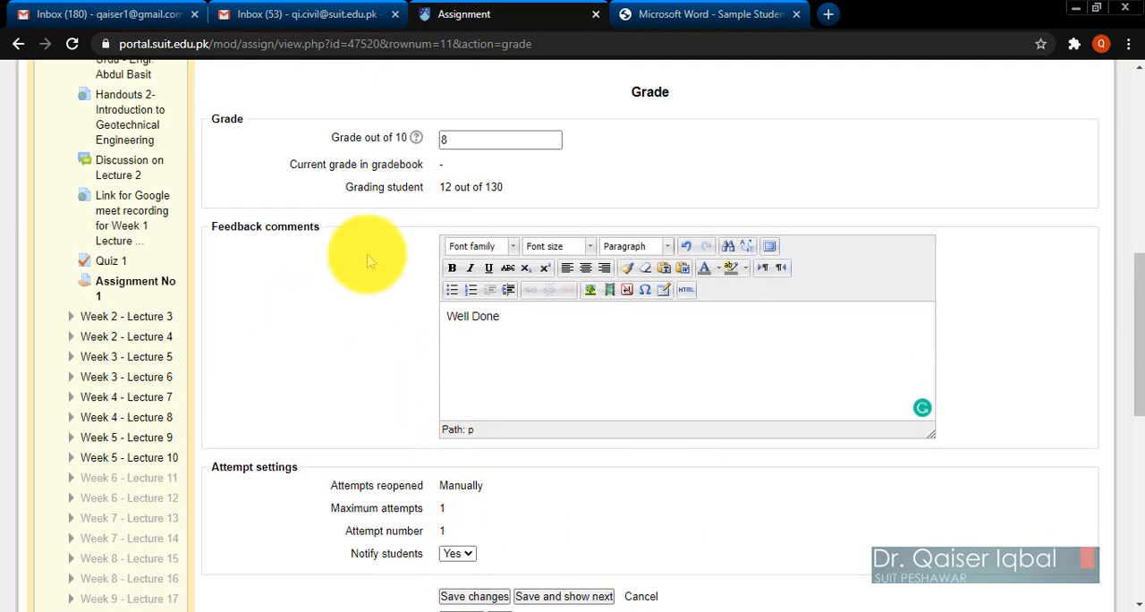
{"action": "scroll", "coordinate": [370, 261], "scroll_direction": "up", "scroll_amount": 2}
{"action": "scroll", "coordinate": [371, 261], "scroll_direction": "down", "scroll_amount": 3}
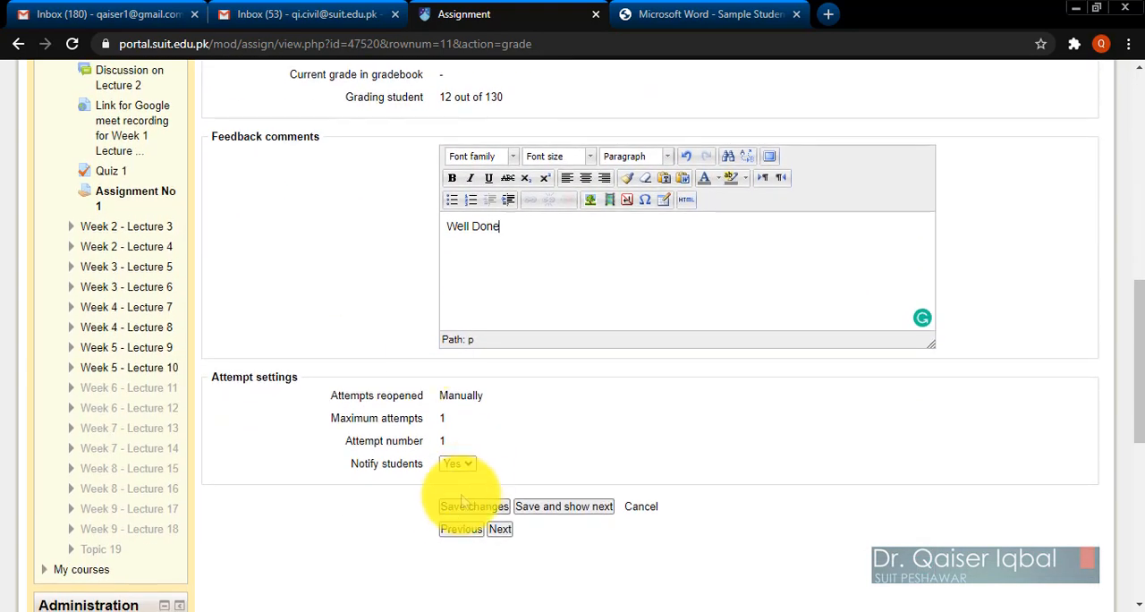
{"action": "left_click", "coordinate": [458, 507]}
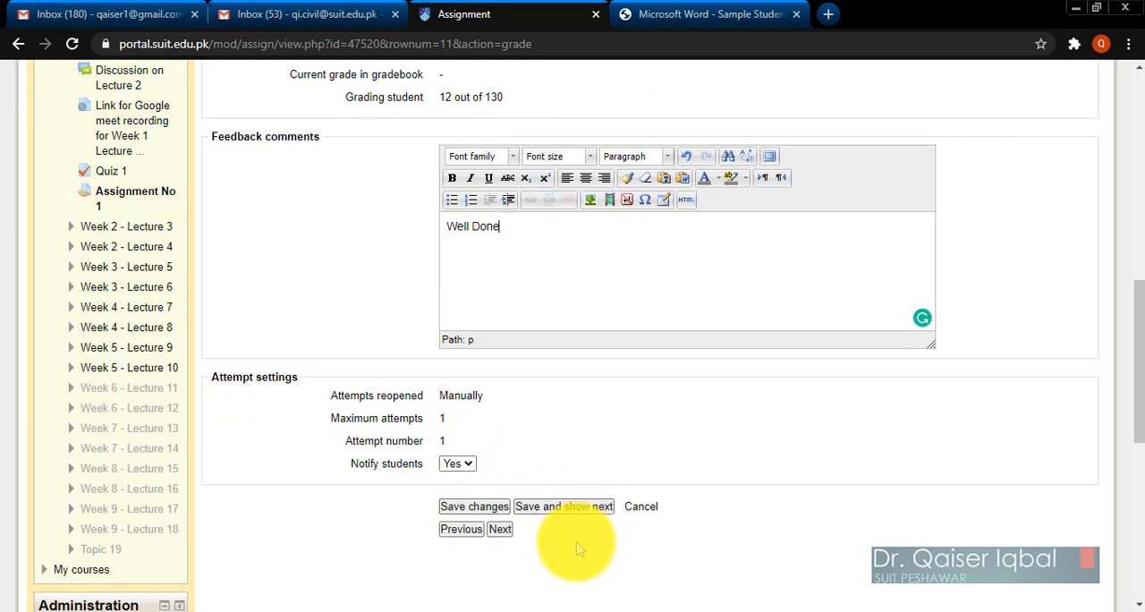
{"action": "left_click", "coordinate": [551, 512]}
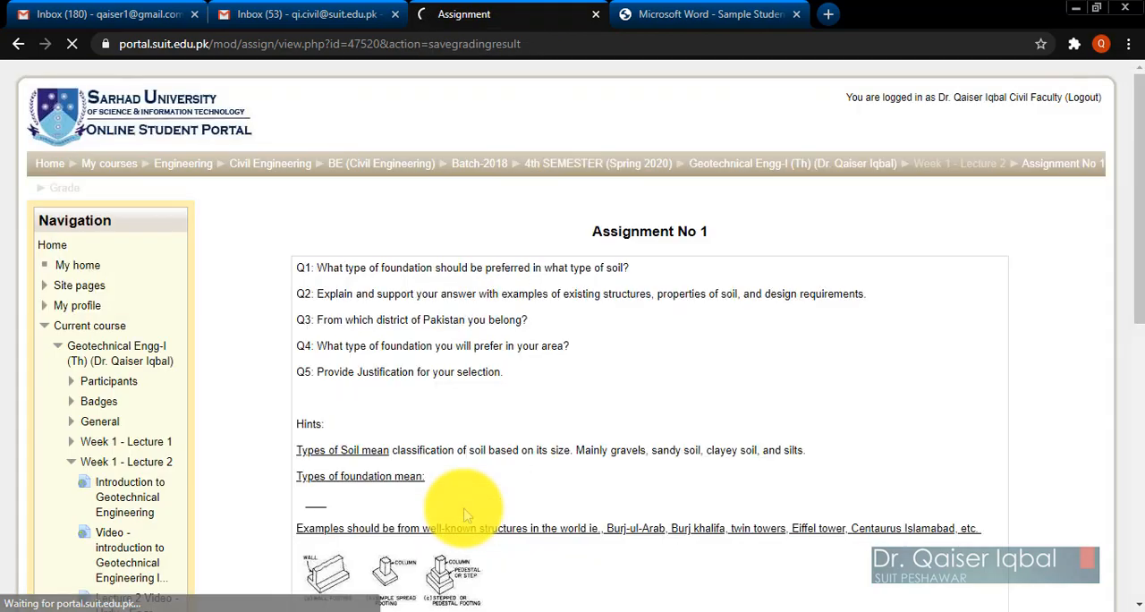
{"action": "scroll", "coordinate": [465, 515], "scroll_direction": "down", "scroll_amount": 10}
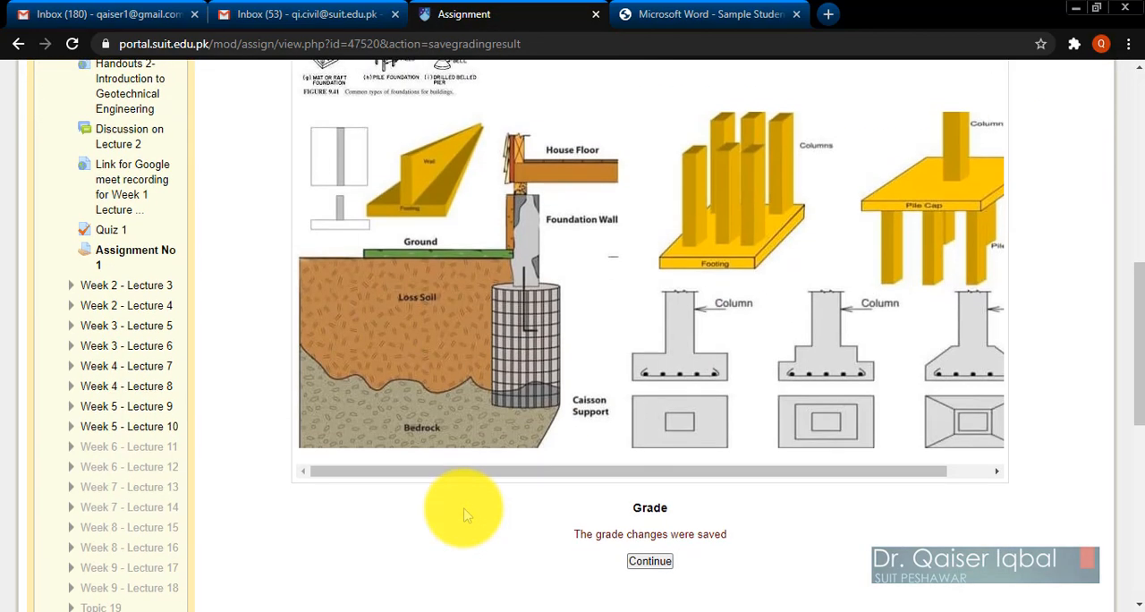
{"action": "scroll", "coordinate": [465, 515], "scroll_direction": "up", "scroll_amount": 1}
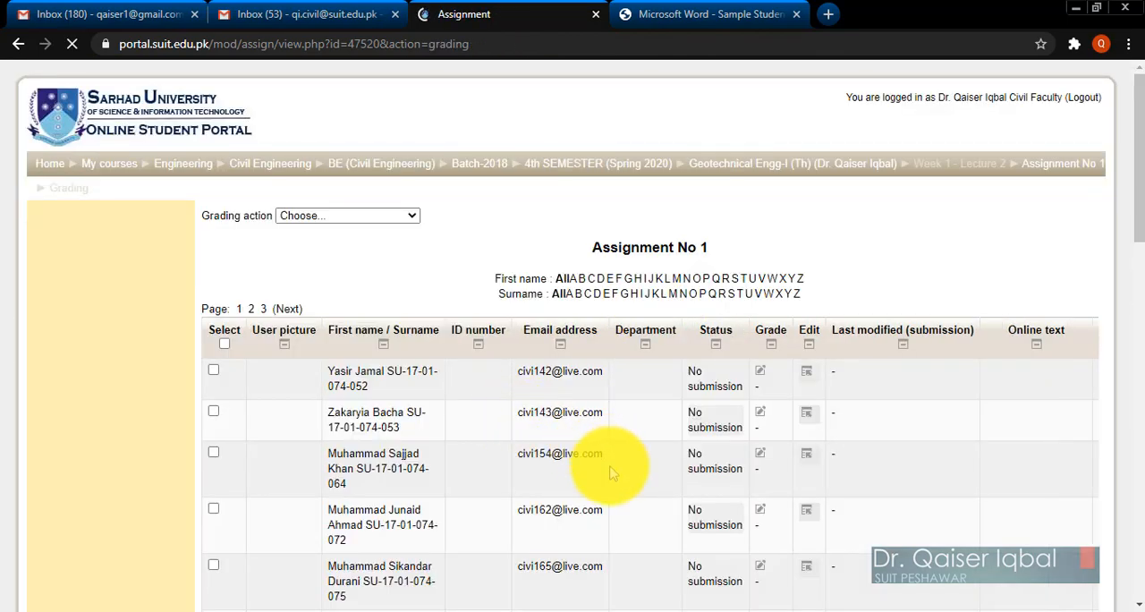
Examine the submissions list for the graded student's status and mark, and for the status of the other students.
{"action": "scroll", "coordinate": [613, 474], "scroll_direction": "down", "scroll_amount": 5}
{"action": "scroll", "coordinate": [613, 469], "scroll_direction": "down", "scroll_amount": 2}
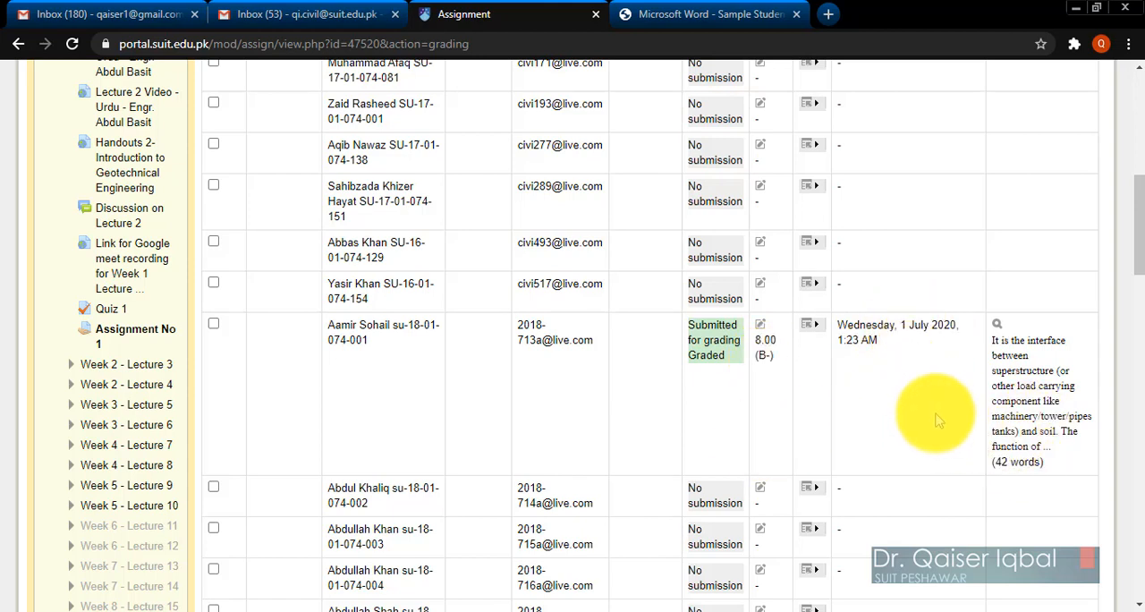
{"action": "scroll", "coordinate": [644, 409], "scroll_direction": "down", "scroll_amount": 3}
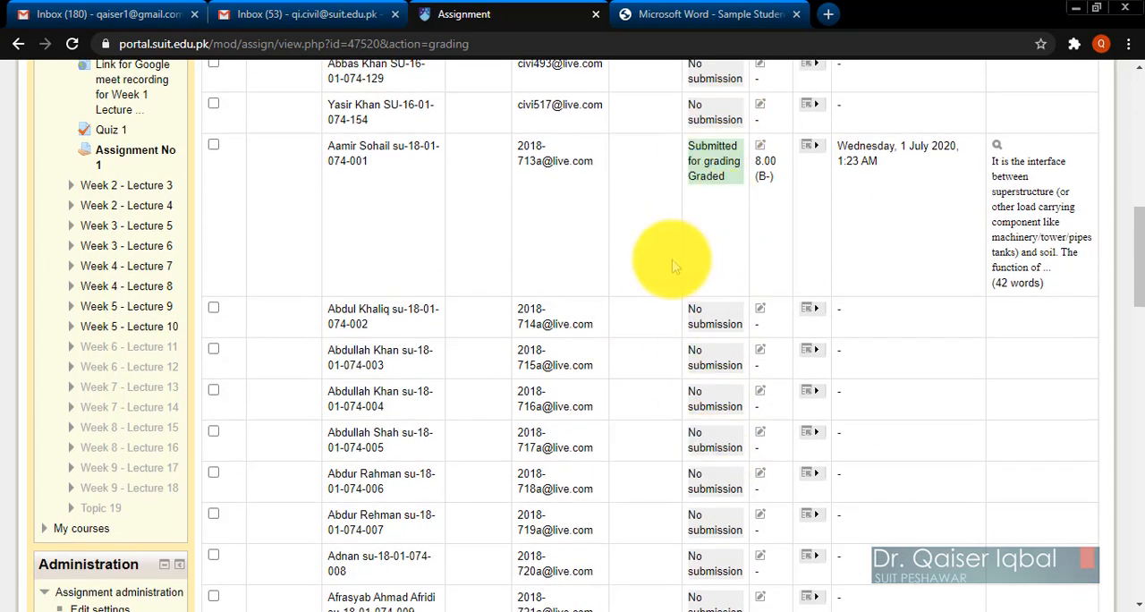
{"action": "scroll", "coordinate": [614, 254], "scroll_direction": "up", "scroll_amount": 1}
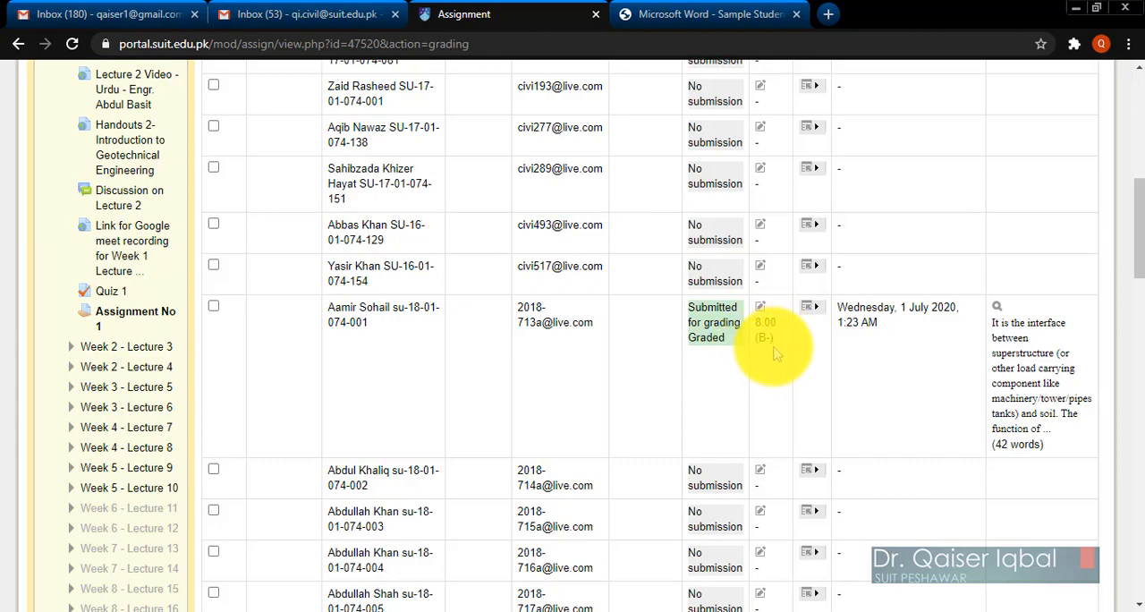
{"action": "scroll", "coordinate": [777, 354], "scroll_direction": "down", "scroll_amount": 3}
{"action": "scroll", "coordinate": [776, 353], "scroll_direction": "up", "scroll_amount": 2}
{"action": "scroll", "coordinate": [776, 354], "scroll_direction": "down", "scroll_amount": 5}
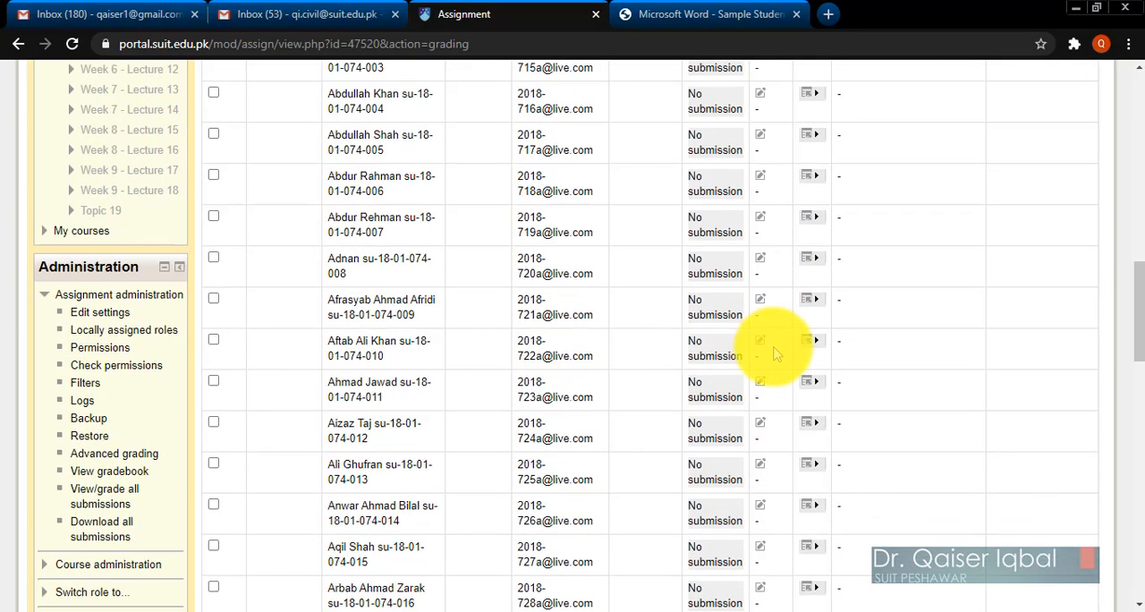
Look through the whole first page of the Assignment No 1 submissions list, from its first student to its last.
{"action": "scroll", "coordinate": [777, 354], "scroll_direction": "down", "scroll_amount": 10}
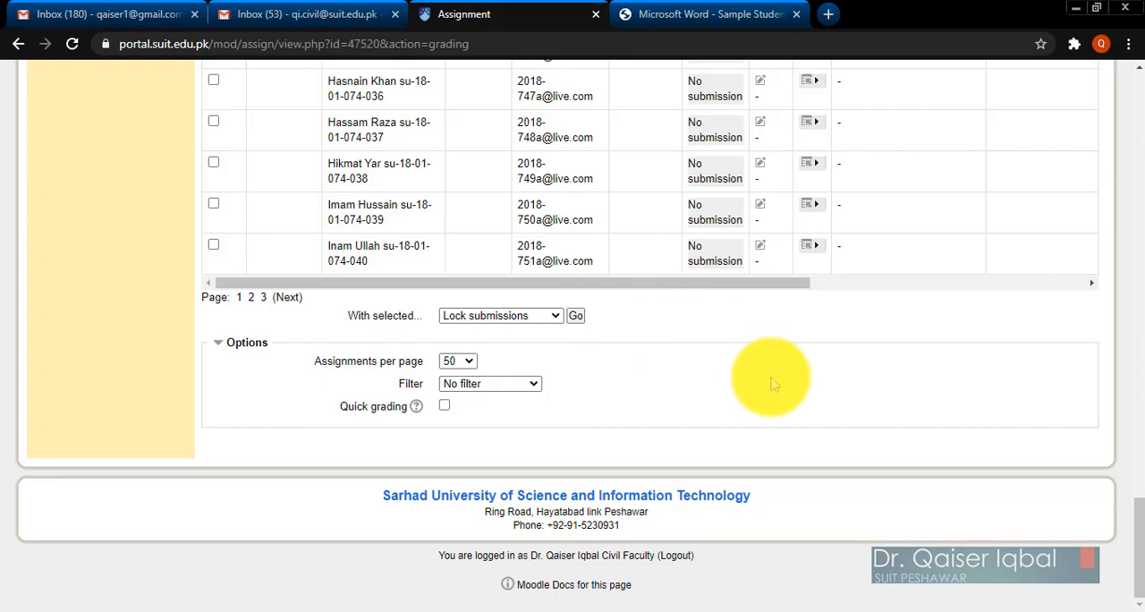
{"action": "scroll", "coordinate": [774, 383], "scroll_direction": "up", "scroll_amount": 1}
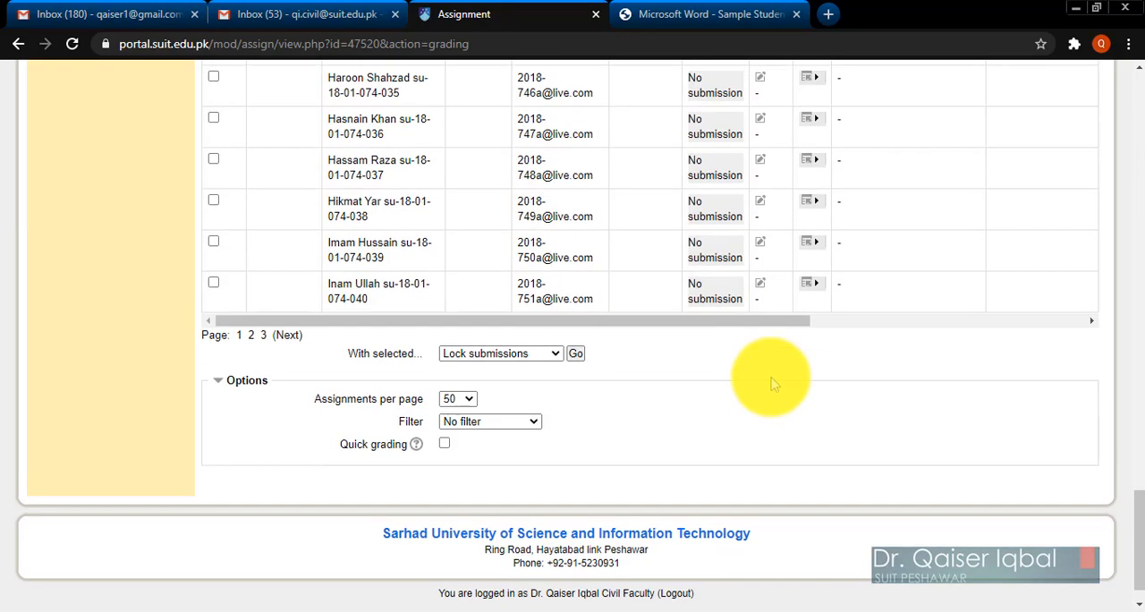
{"action": "scroll", "coordinate": [774, 383], "scroll_direction": "up", "scroll_amount": 3}
{"action": "scroll", "coordinate": [774, 383], "scroll_direction": "up", "scroll_amount": 15}
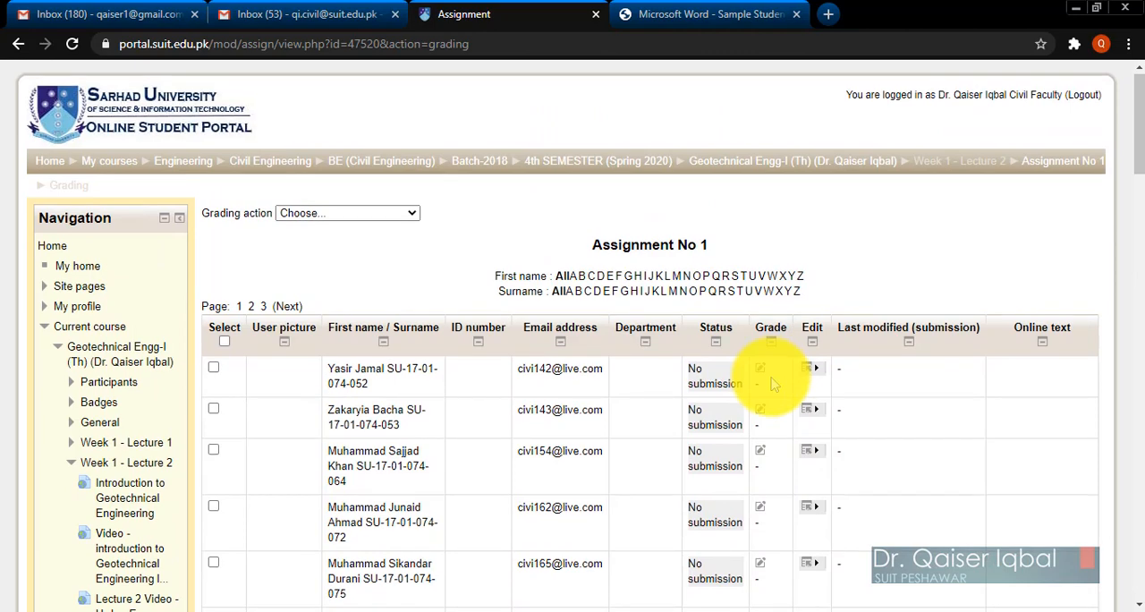
{"action": "scroll", "coordinate": [774, 384], "scroll_direction": "down", "scroll_amount": 1}
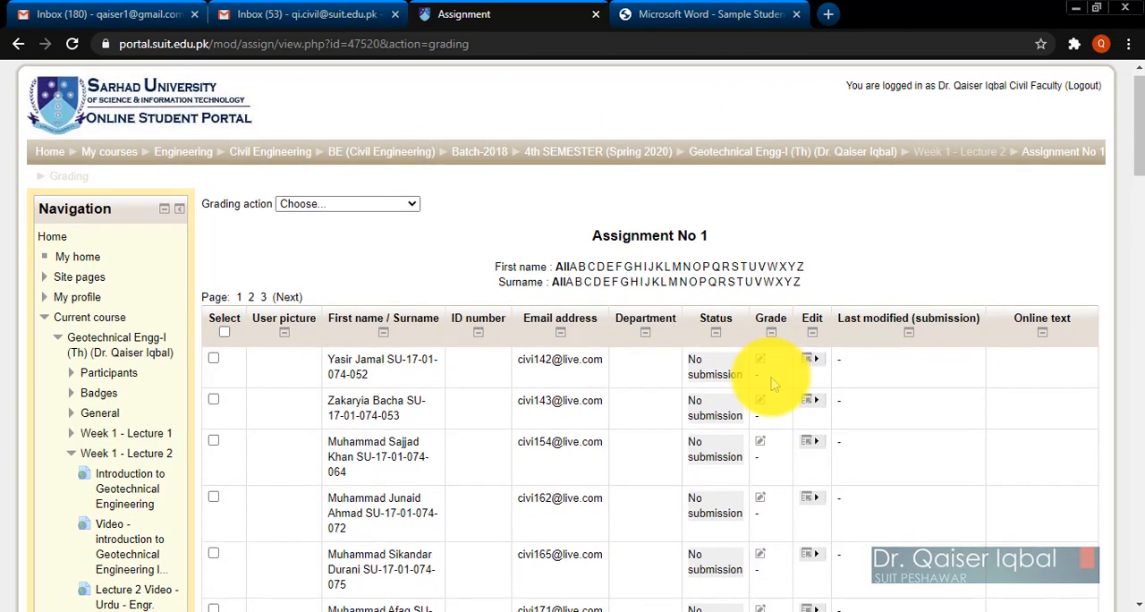
{"action": "scroll", "coordinate": [774, 383], "scroll_direction": "down", "scroll_amount": 6}
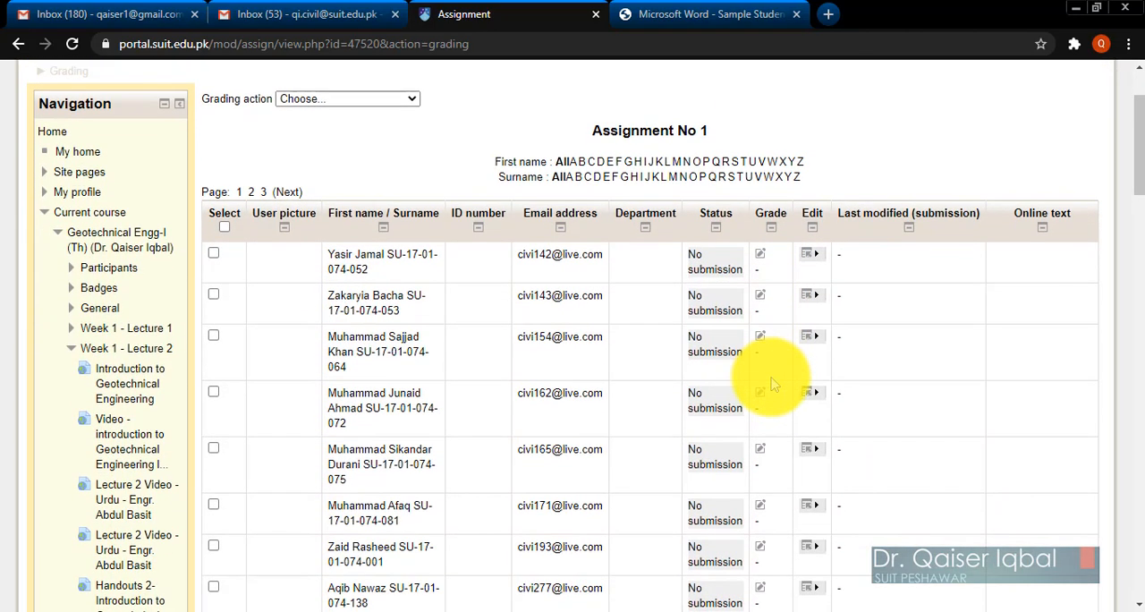
{"action": "scroll", "coordinate": [770, 375], "scroll_direction": "down", "scroll_amount": 2}
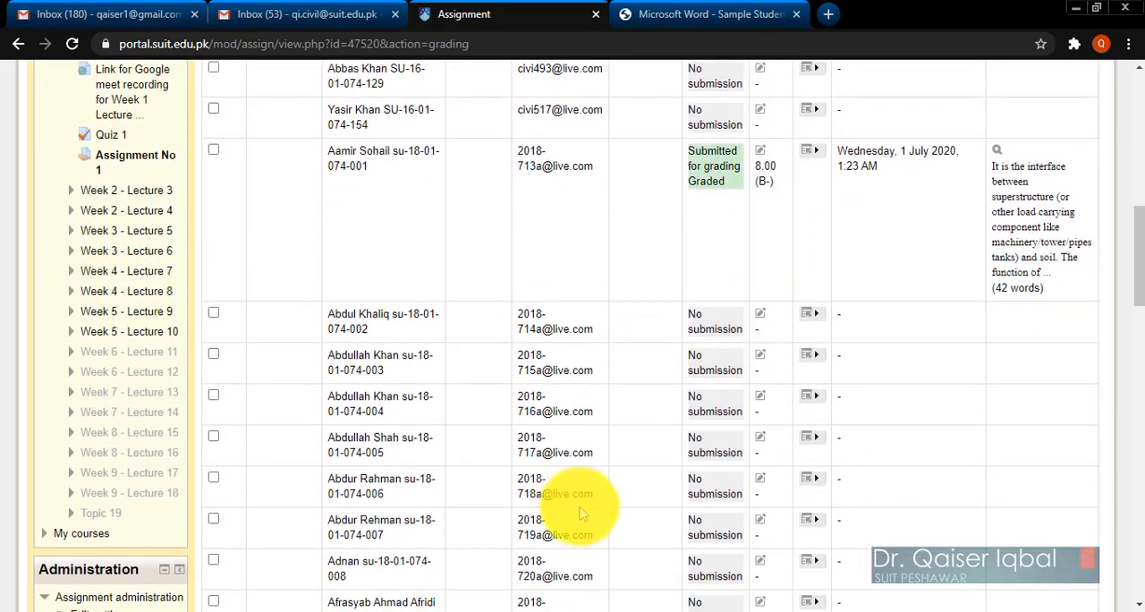
{"action": "scroll", "coordinate": [546, 510], "scroll_direction": "down", "scroll_amount": 1}
{"action": "scroll", "coordinate": [576, 524], "scroll_direction": "down", "scroll_amount": 8}
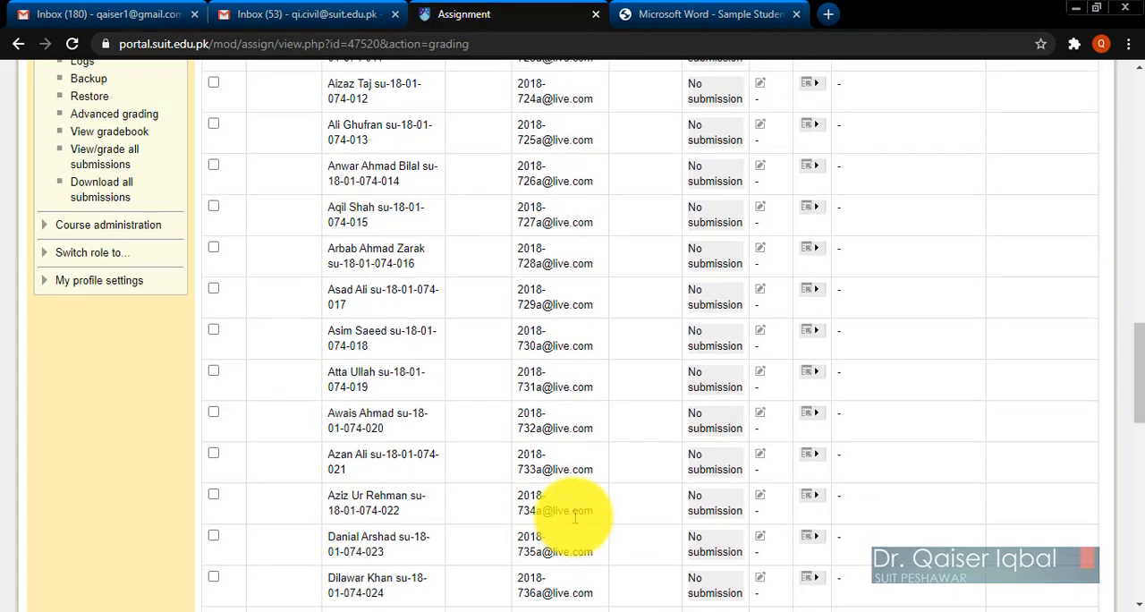
Examine the bulk actions offered for selected submissions below the Assignment No 1 list.
{"action": "scroll", "coordinate": [576, 518], "scroll_direction": "down", "scroll_amount": 7}
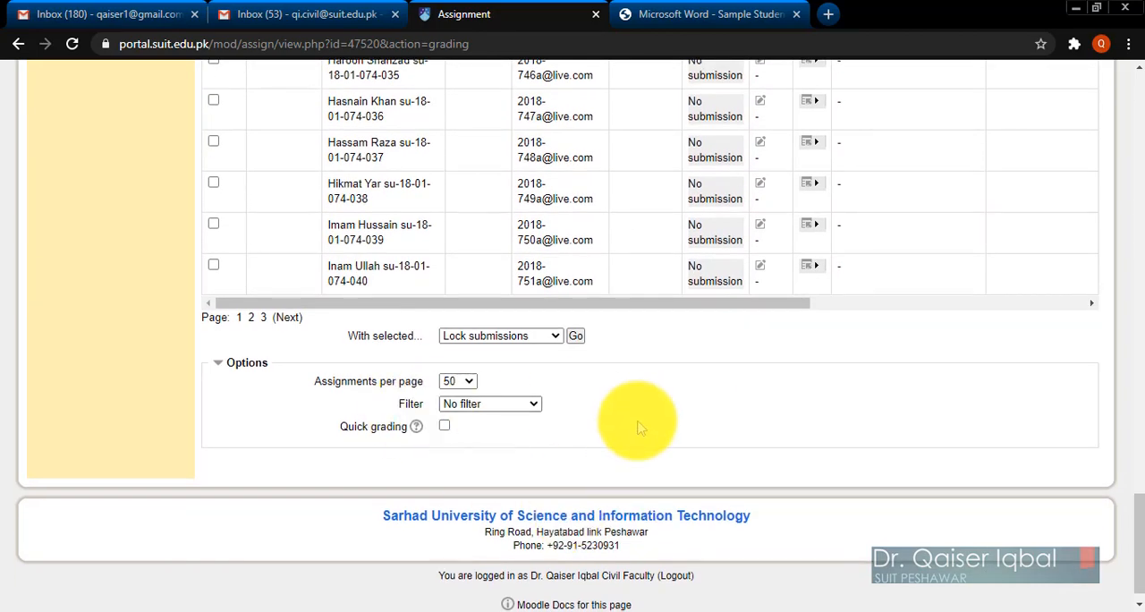
{"action": "left_click", "coordinate": [474, 340]}
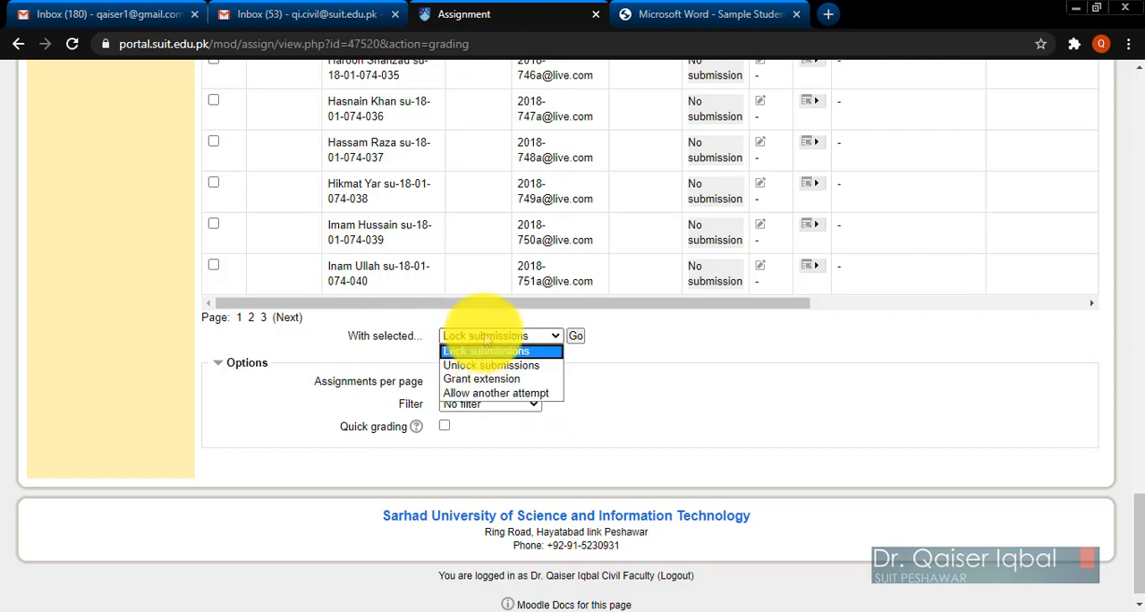
{"action": "left_click", "coordinate": [488, 337]}
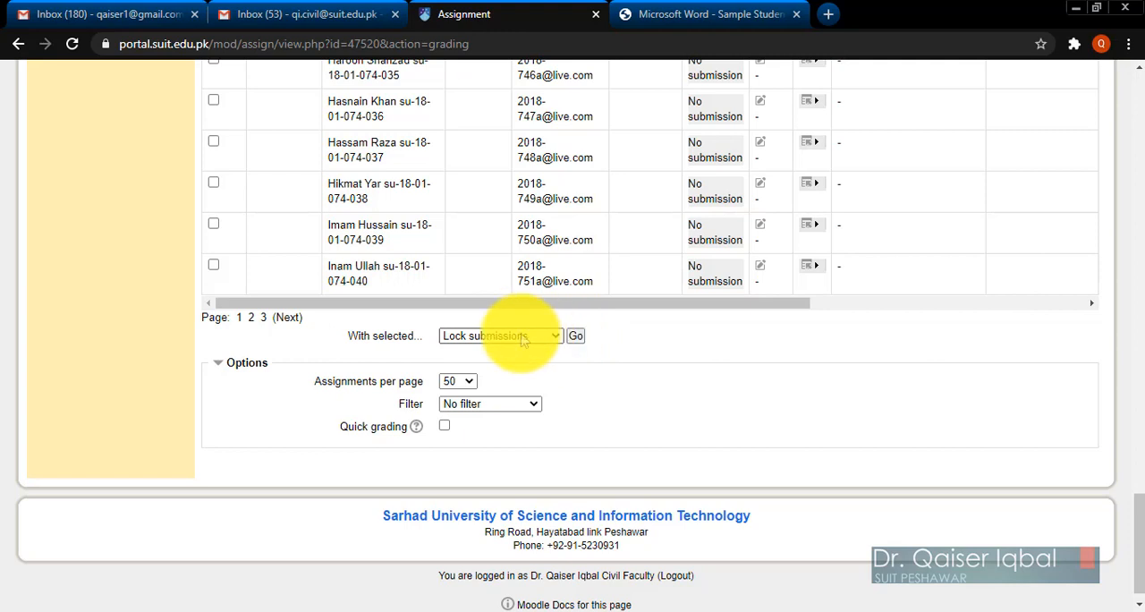
{"action": "left_click", "coordinate": [528, 338]}
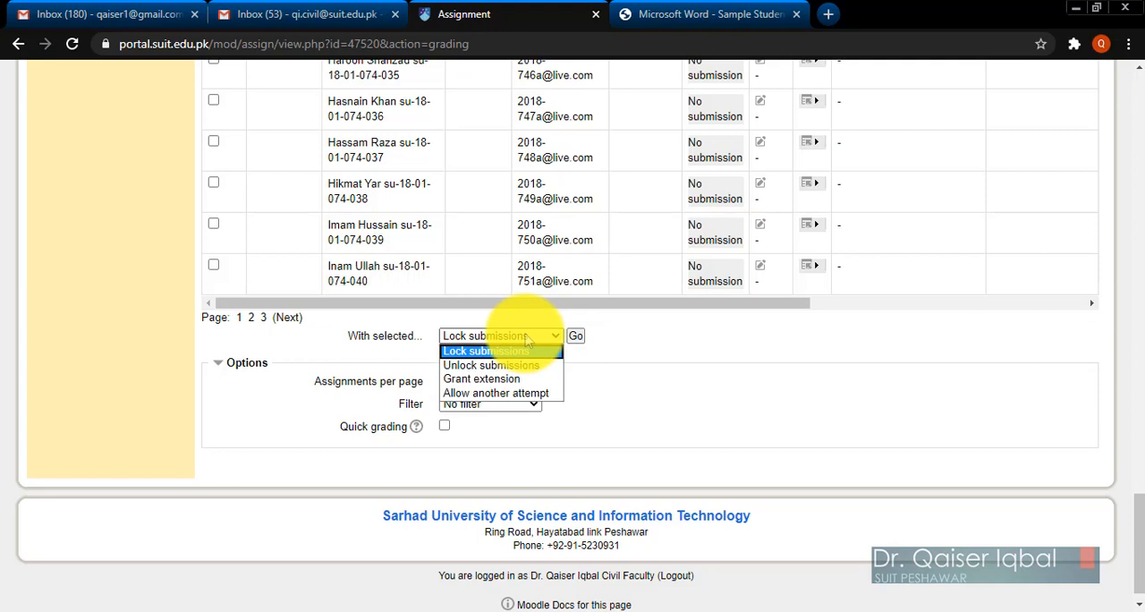
{"action": "left_click", "coordinate": [567, 342]}
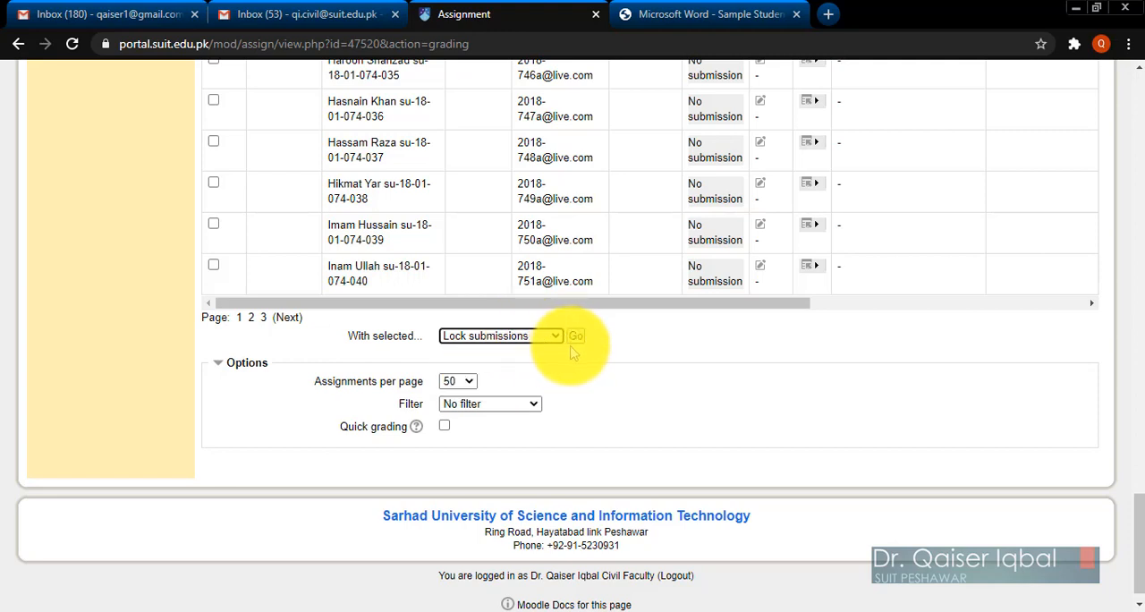
Set the submissions list to show 100 assignments per page and go to the end of the reloaded list.
{"action": "left_click", "coordinate": [470, 386]}
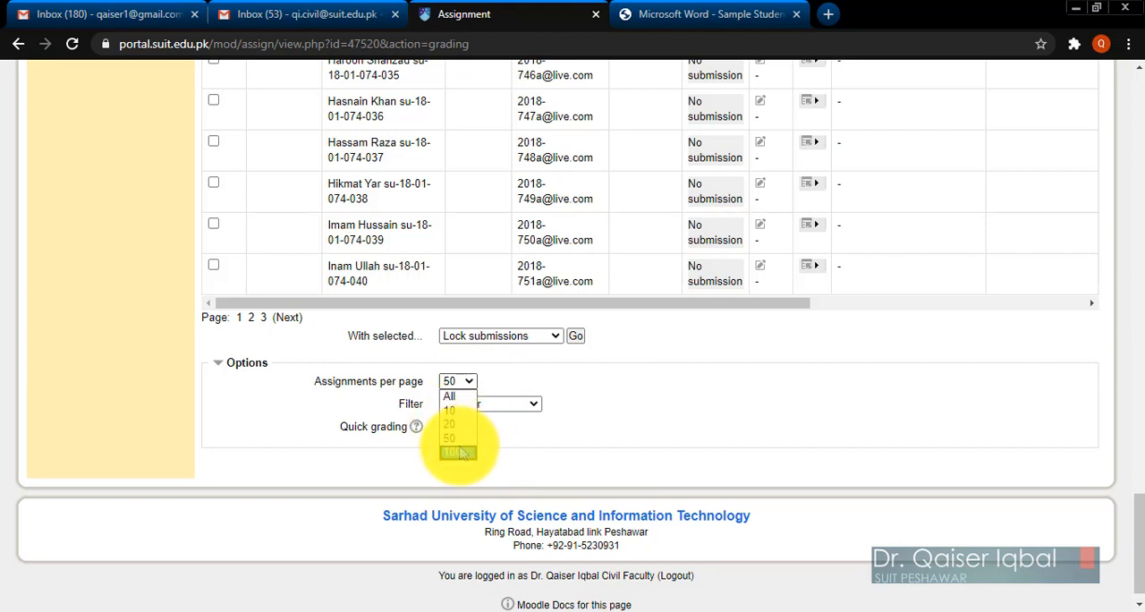
{"action": "left_click", "coordinate": [459, 453]}
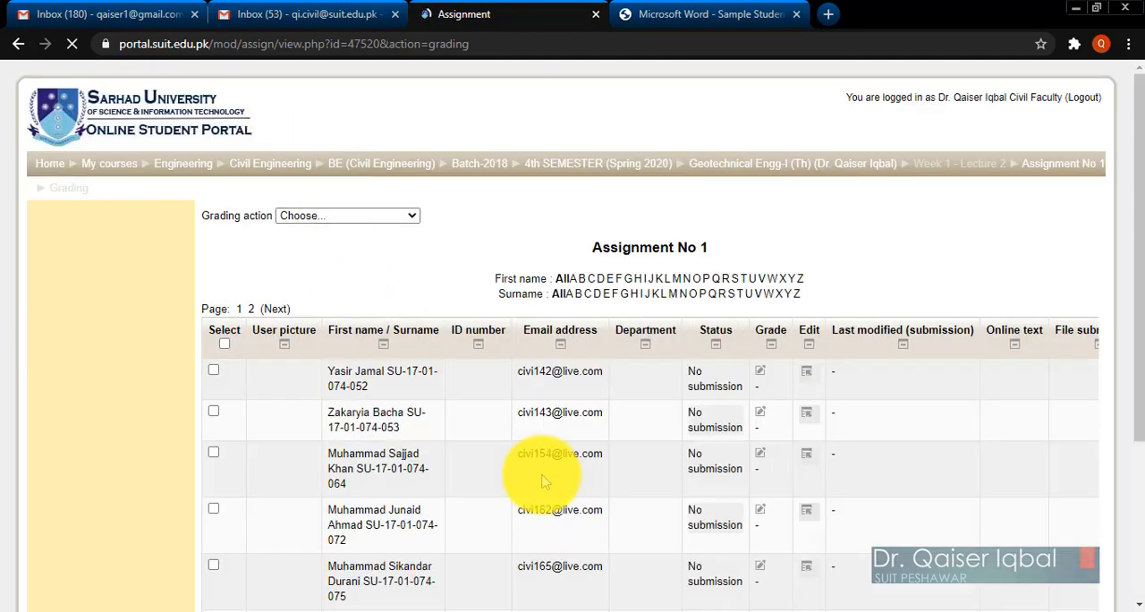
{"action": "scroll", "coordinate": [528, 474], "scroll_direction": "down", "scroll_amount": 3}
{"action": "scroll", "coordinate": [543, 481], "scroll_direction": "down", "scroll_amount": 20}
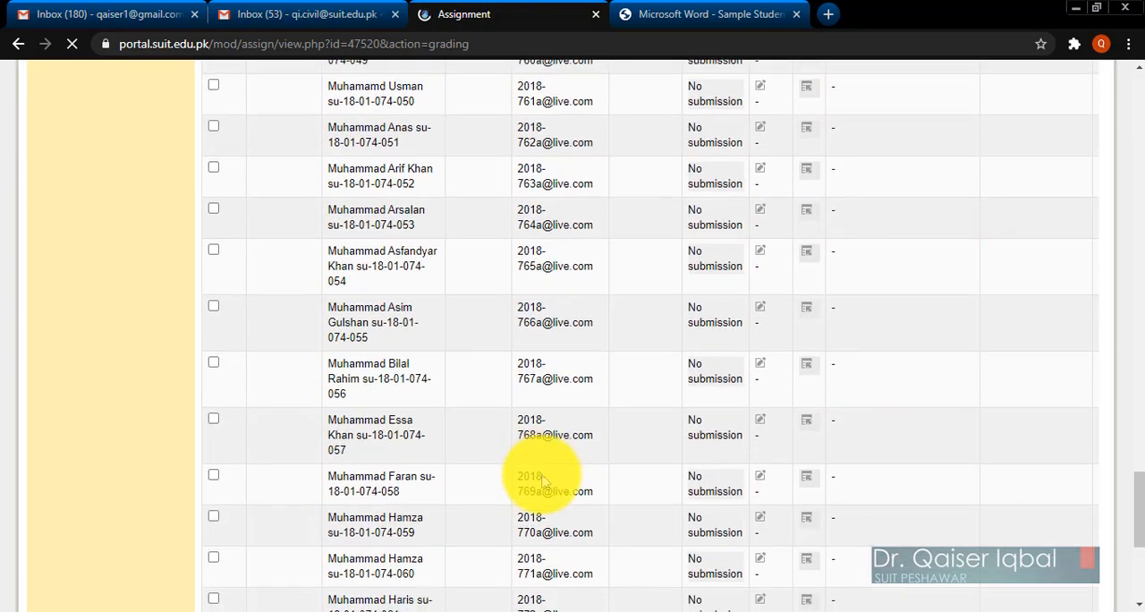
{"action": "scroll", "coordinate": [543, 481], "scroll_direction": "down", "scroll_amount": 8}
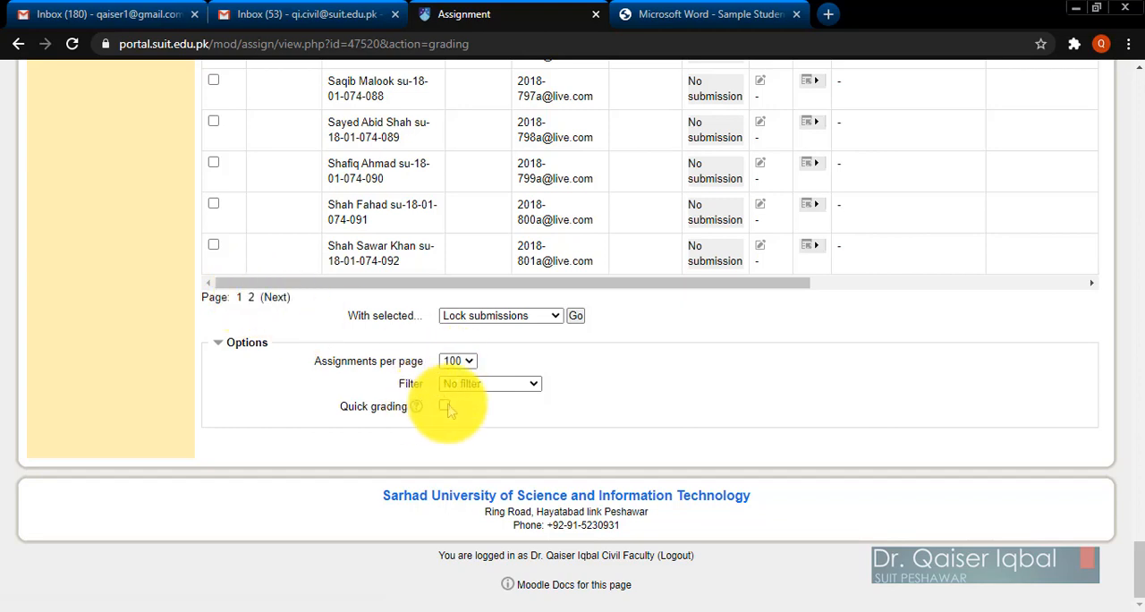
Filter the submissions list to Submitted and check the filtered entries.
{"action": "left_click", "coordinate": [481, 385]}
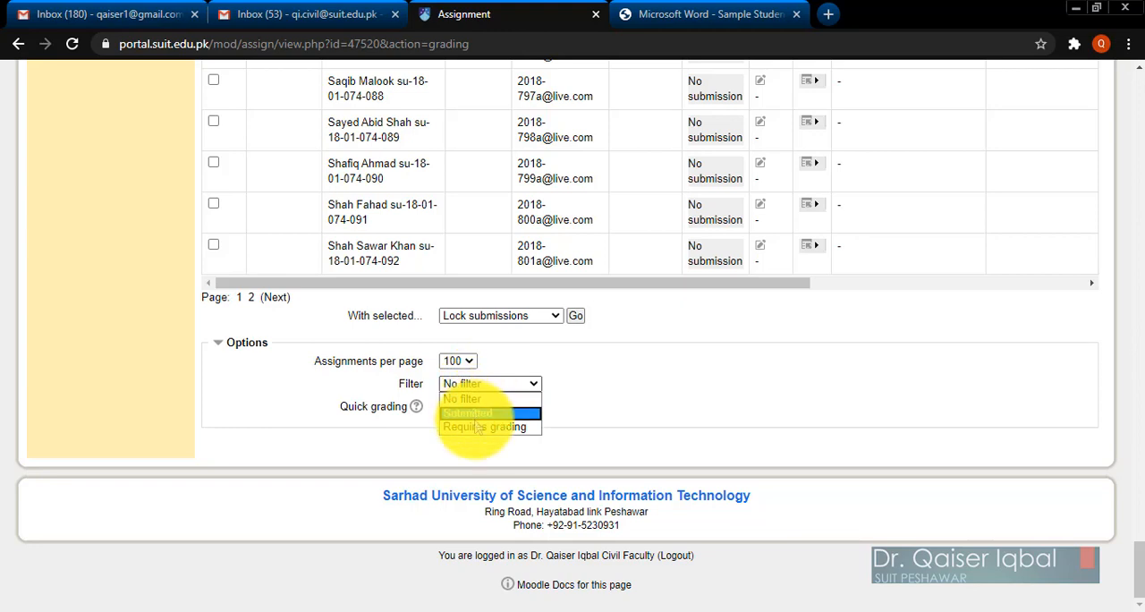
{"action": "left_click", "coordinate": [452, 400]}
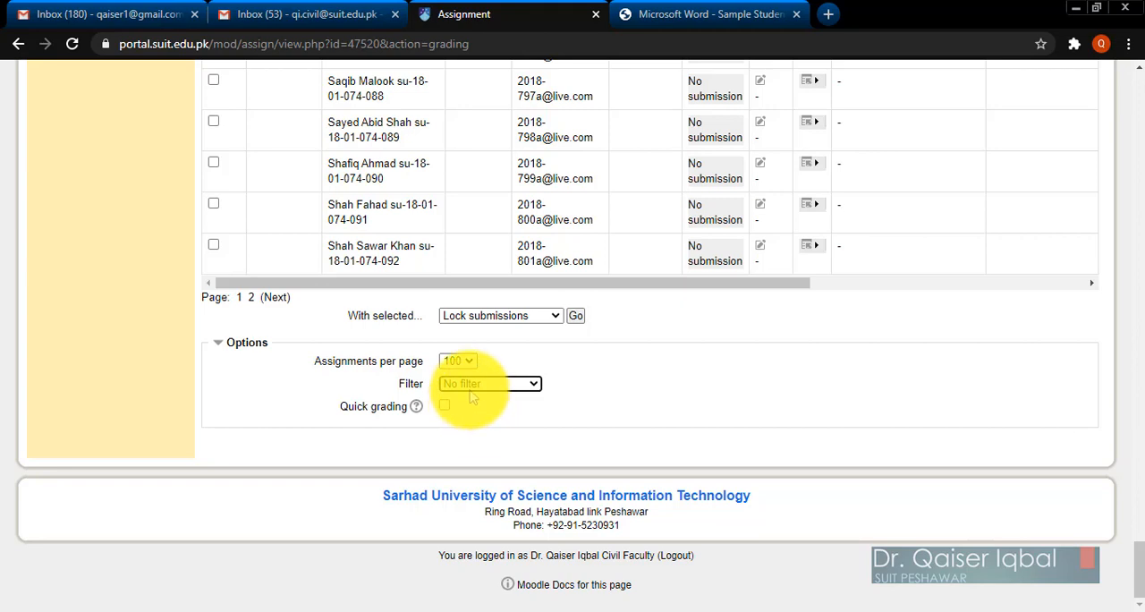
{"action": "left_click", "coordinate": [470, 385]}
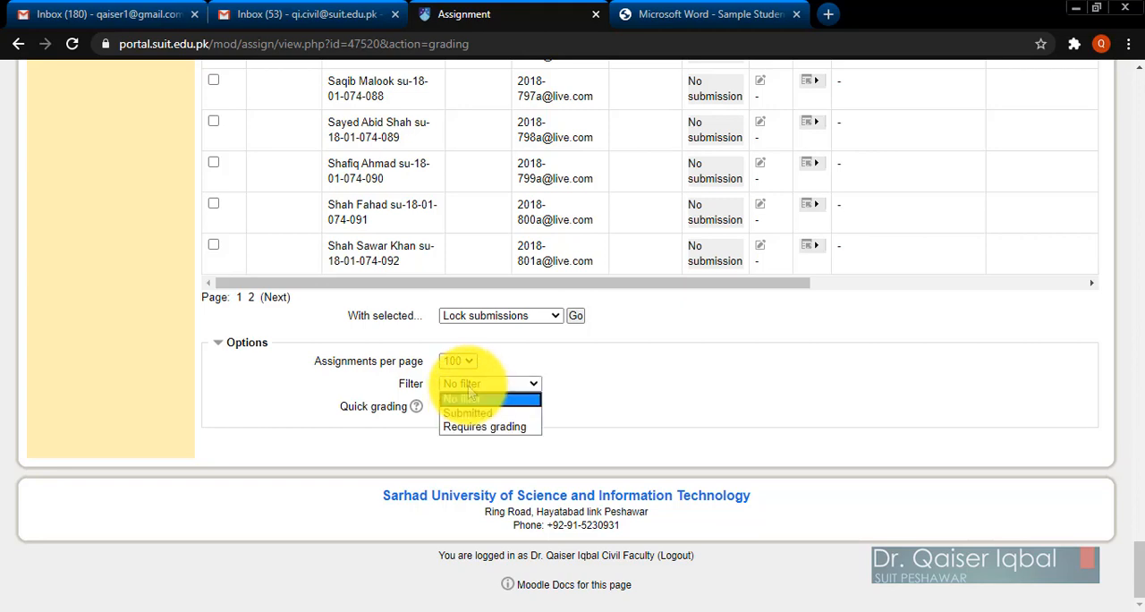
{"action": "left_click", "coordinate": [466, 414]}
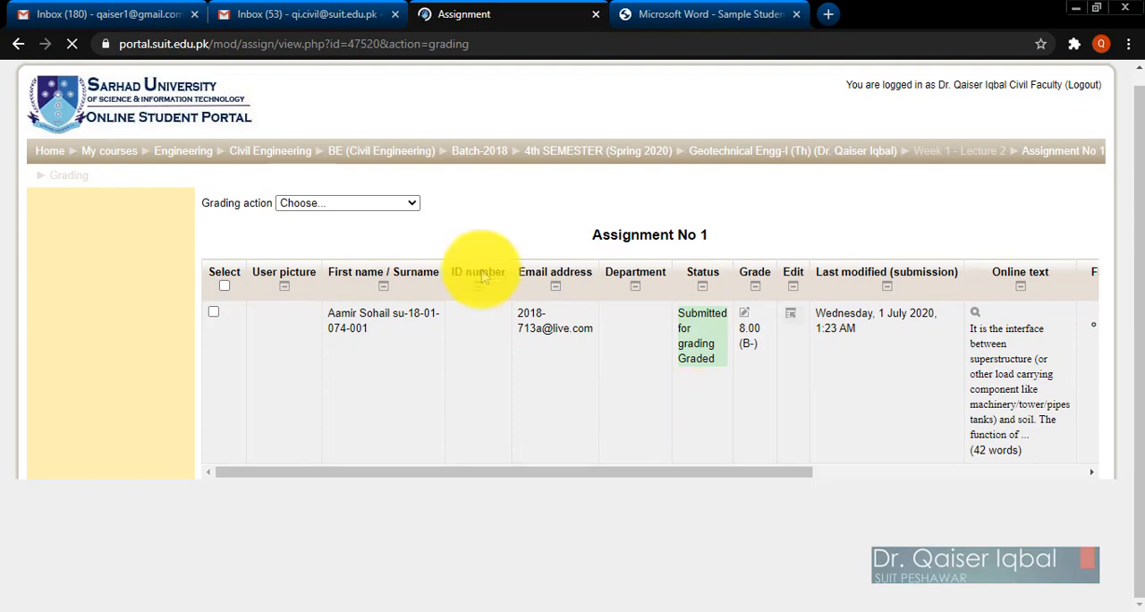
{"action": "scroll", "coordinate": [394, 333], "scroll_direction": "down", "scroll_amount": 5}
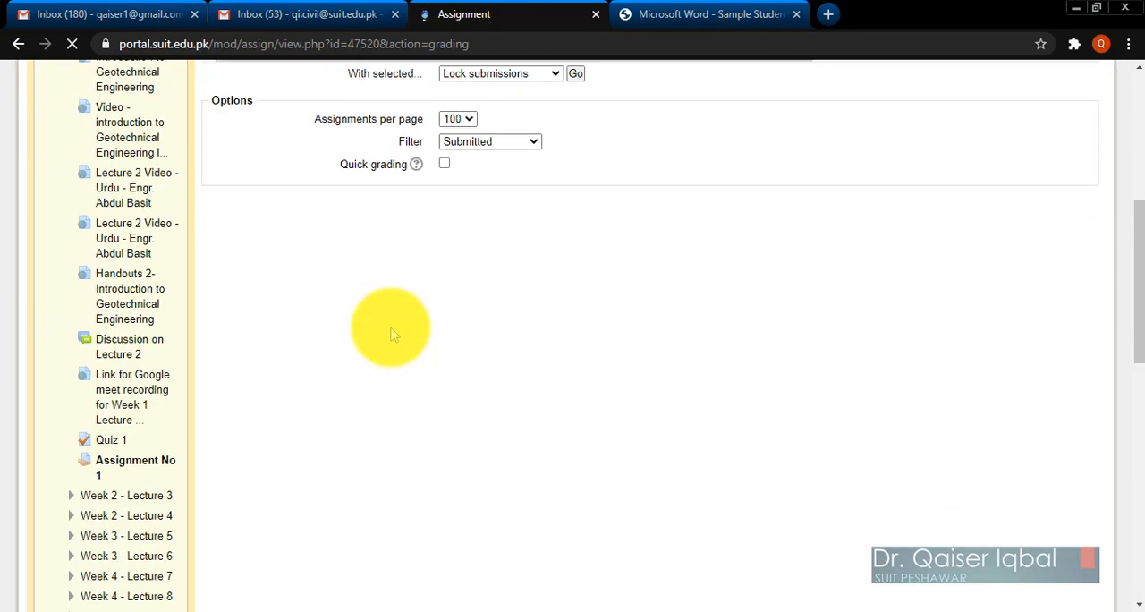
{"action": "scroll", "coordinate": [394, 334], "scroll_direction": "up", "scroll_amount": 5}
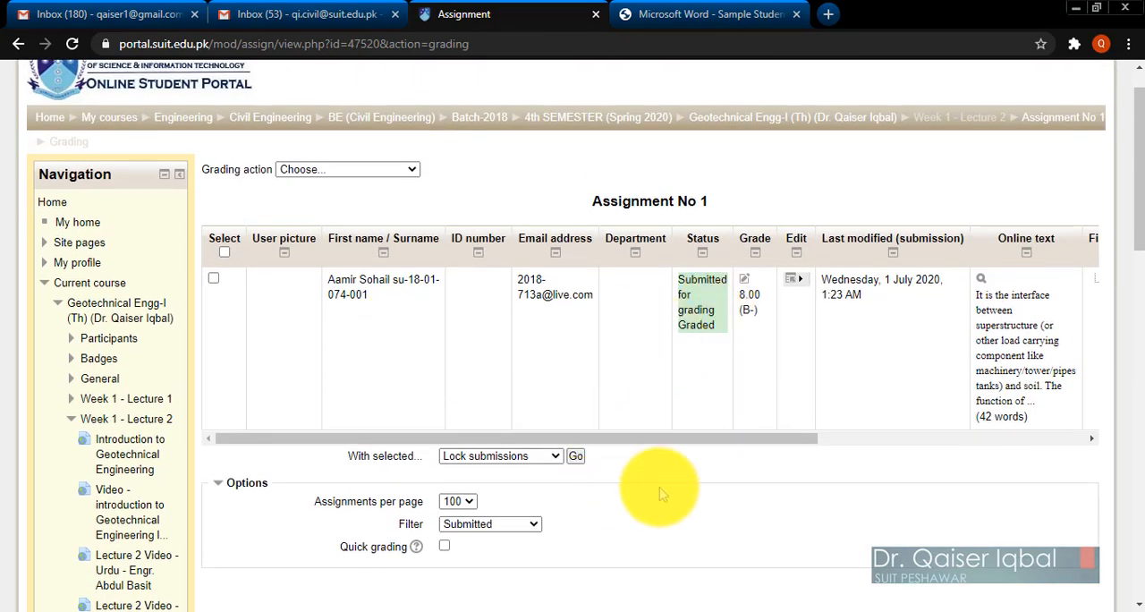
{"action": "scroll", "coordinate": [660, 494], "scroll_direction": "down", "scroll_amount": 2}
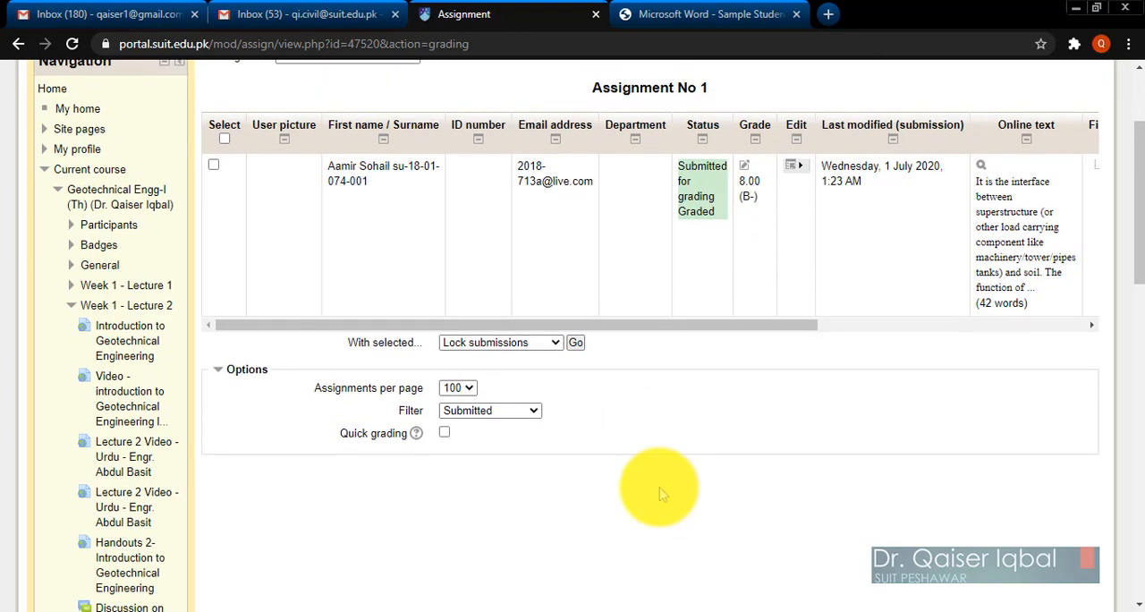
Set the submissions filter back to No filter and look over the full student list.
{"action": "left_click", "coordinate": [479, 413]}
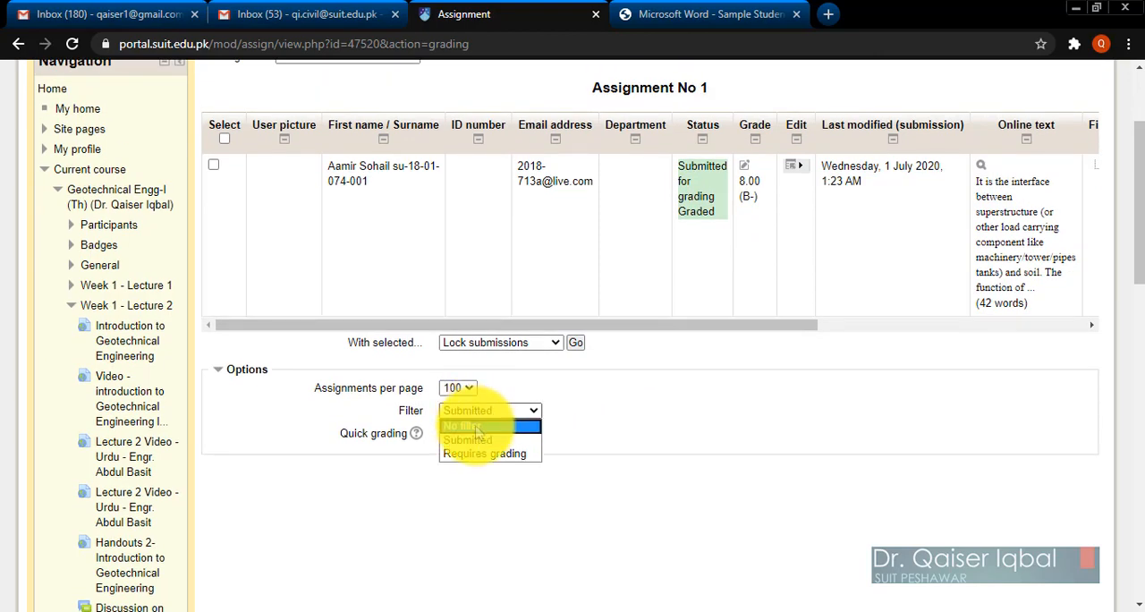
{"action": "left_click", "coordinate": [479, 428]}
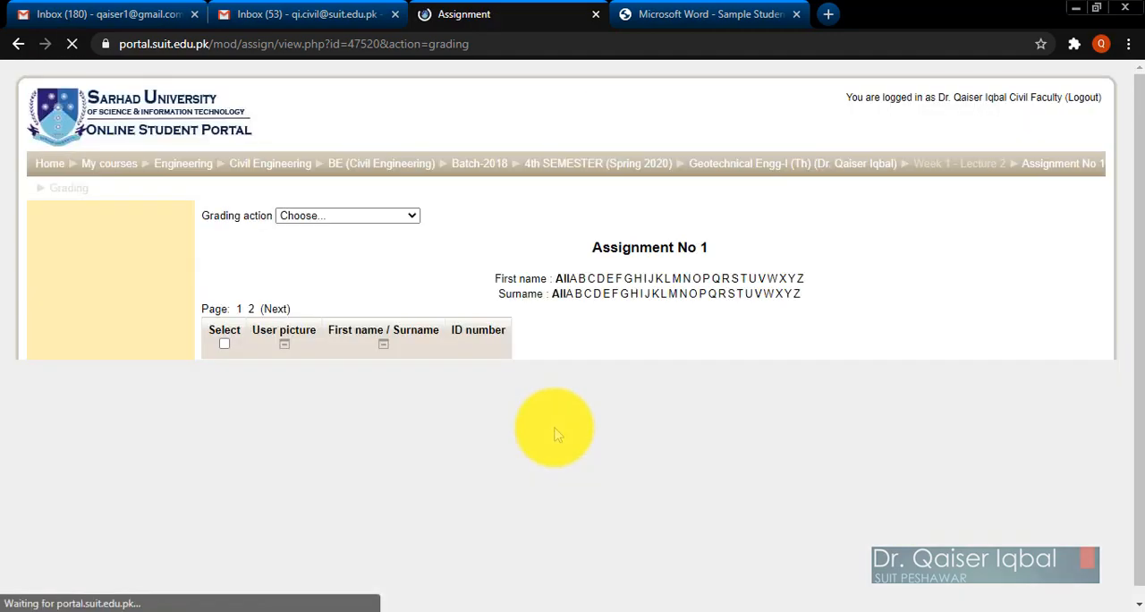
{"action": "scroll", "coordinate": [555, 434], "scroll_direction": "down", "scroll_amount": 4}
{"action": "scroll", "coordinate": [555, 434], "scroll_direction": "down", "scroll_amount": 4}
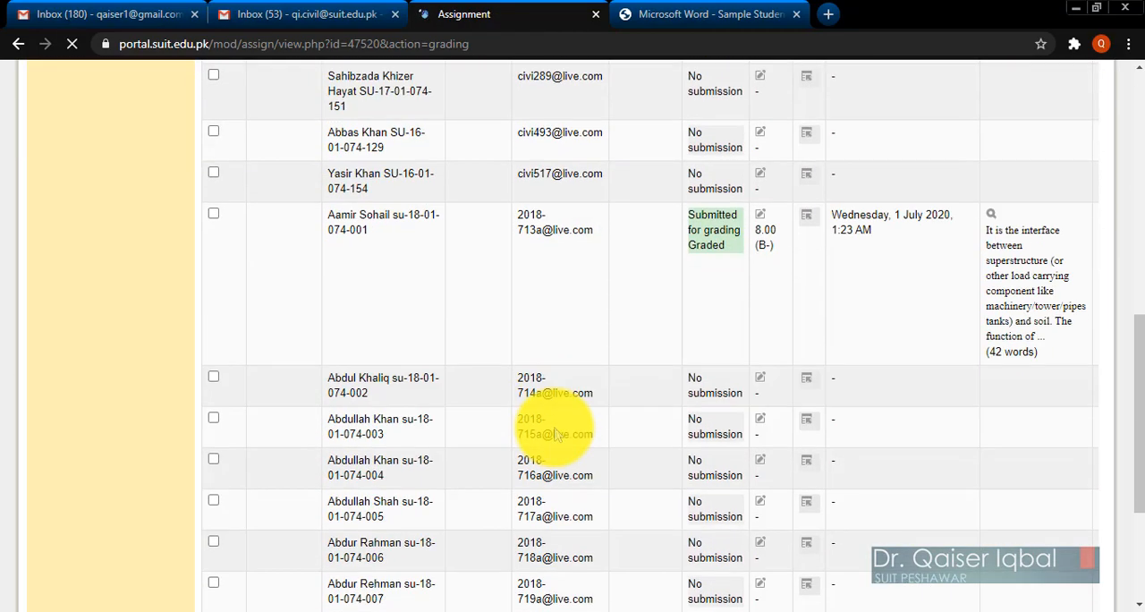
{"action": "scroll", "coordinate": [555, 434], "scroll_direction": "up", "scroll_amount": 8}
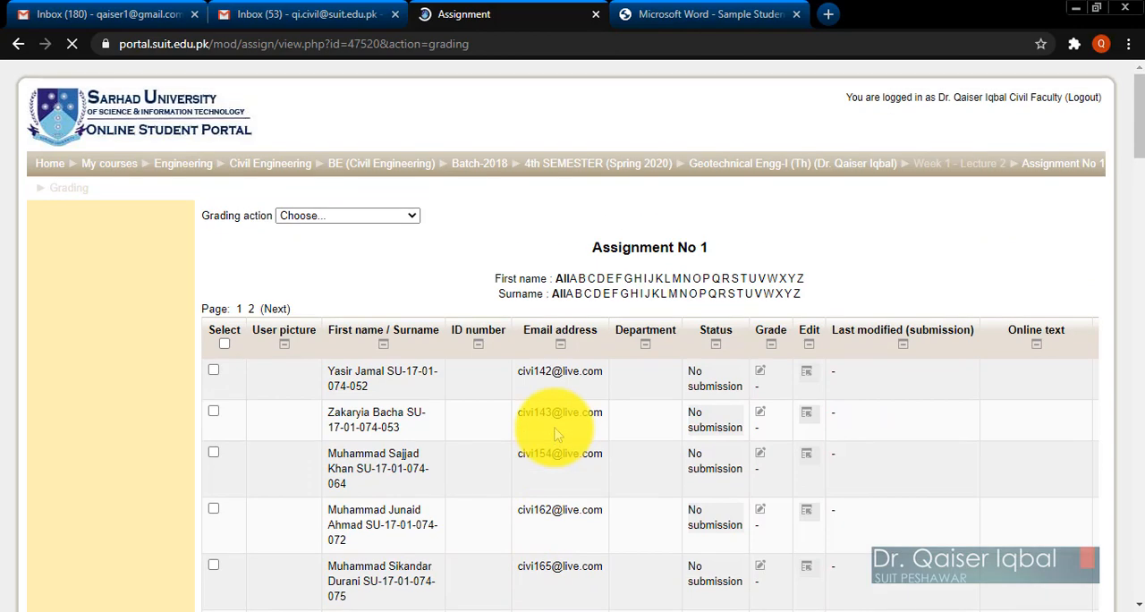
{"action": "scroll", "coordinate": [646, 412], "scroll_direction": "down", "scroll_amount": 1}
Return to the Geotechnical Engg-I course page and open Assignment No 1 from there.
{"action": "scroll", "coordinate": [646, 412], "scroll_direction": "up", "scroll_amount": 1}
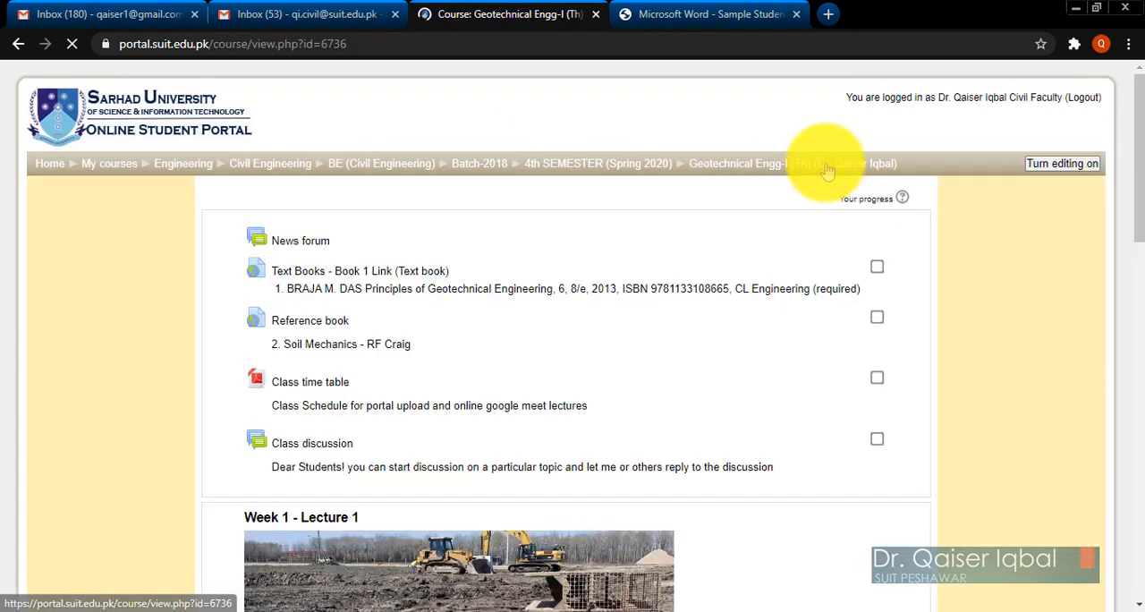
{"action": "scroll", "coordinate": [487, 394], "scroll_direction": "down", "scroll_amount": 5}
{"action": "scroll", "coordinate": [488, 400], "scroll_direction": "down", "scroll_amount": 10}
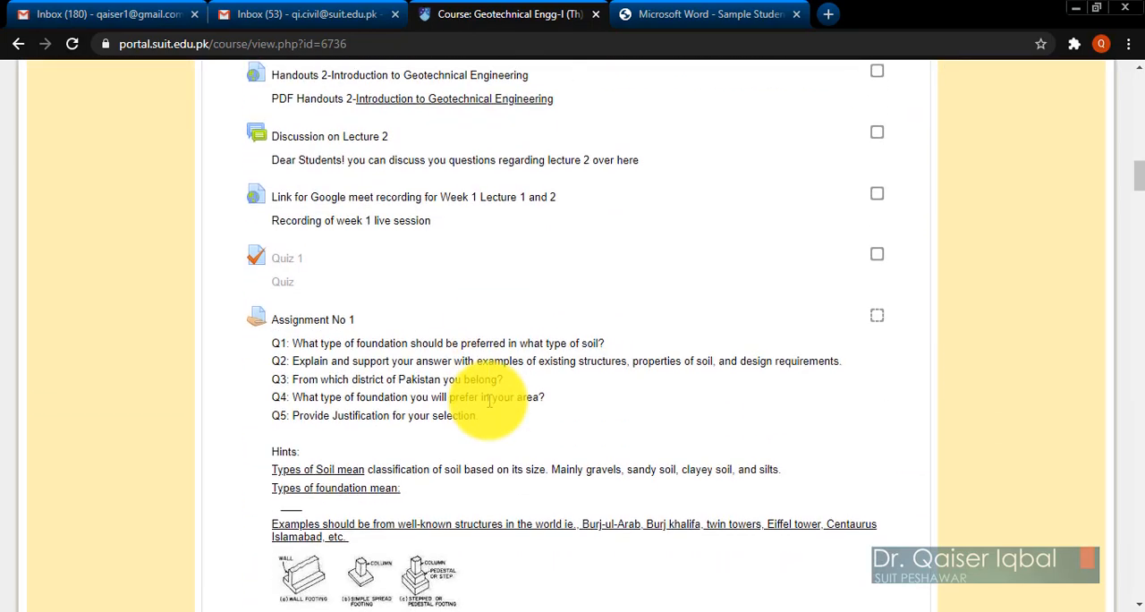
{"action": "scroll", "coordinate": [488, 396], "scroll_direction": "down", "scroll_amount": 3}
{"action": "scroll", "coordinate": [492, 396], "scroll_direction": "up", "scroll_amount": 1}
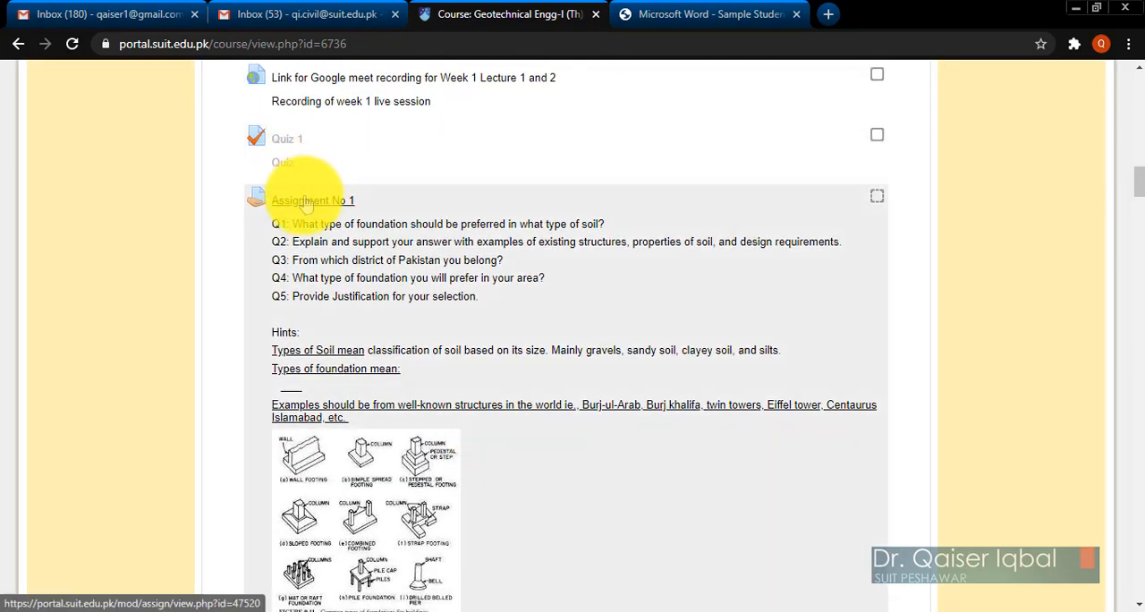
{"action": "left_click", "coordinate": [304, 202]}
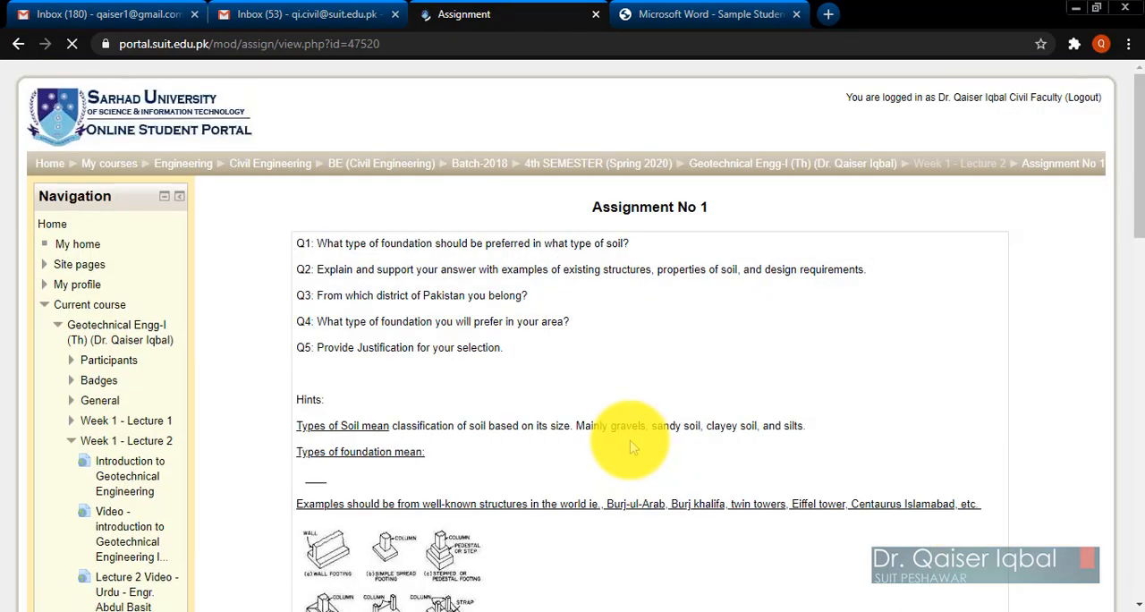
Examine the assignment's grading summary for the numbers of participants, submitted assignments and submissions that need grading.
{"action": "scroll", "coordinate": [632, 447], "scroll_direction": "down", "scroll_amount": 10}
{"action": "scroll", "coordinate": [632, 448], "scroll_direction": "down", "scroll_amount": 1}
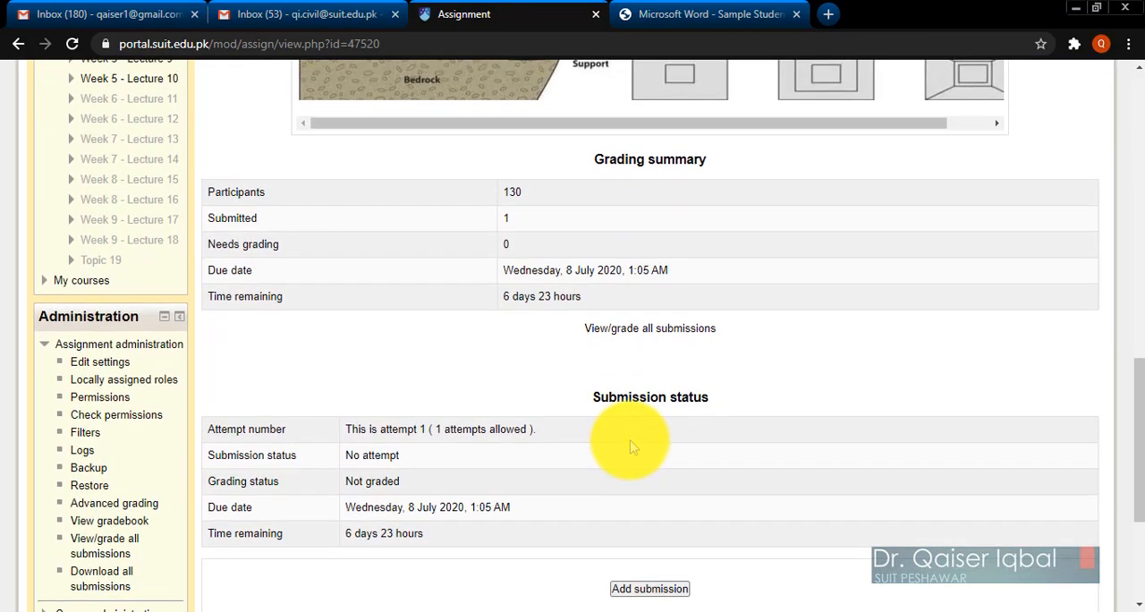
{"action": "scroll", "coordinate": [632, 443], "scroll_direction": "up", "scroll_amount": 2}
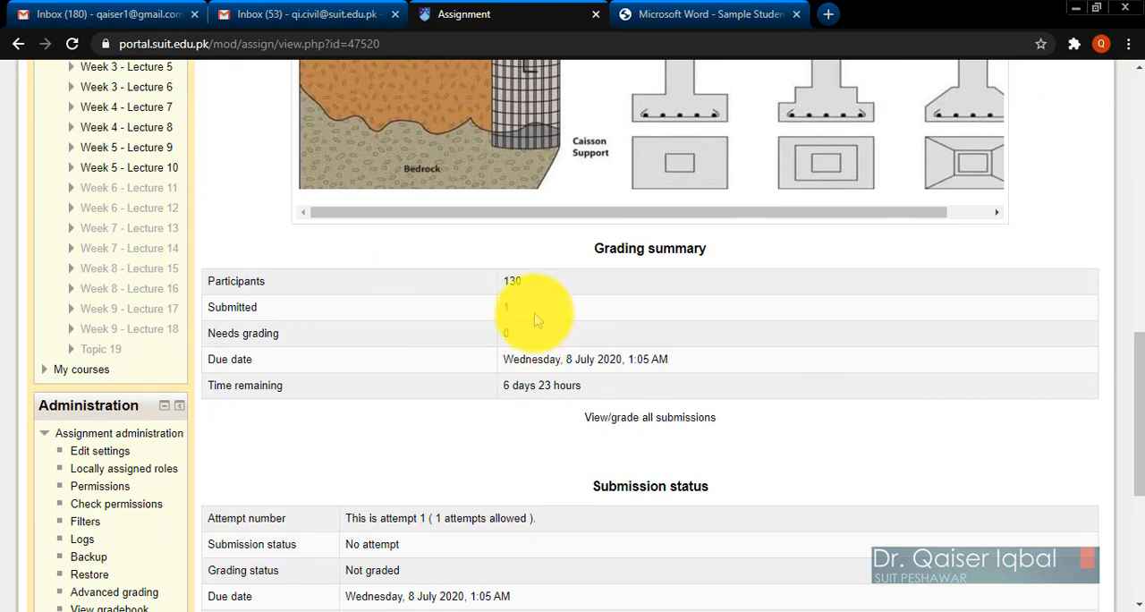
{"action": "double_click", "coordinate": [506, 308]}
{"action": "double_click", "coordinate": [506, 333]}
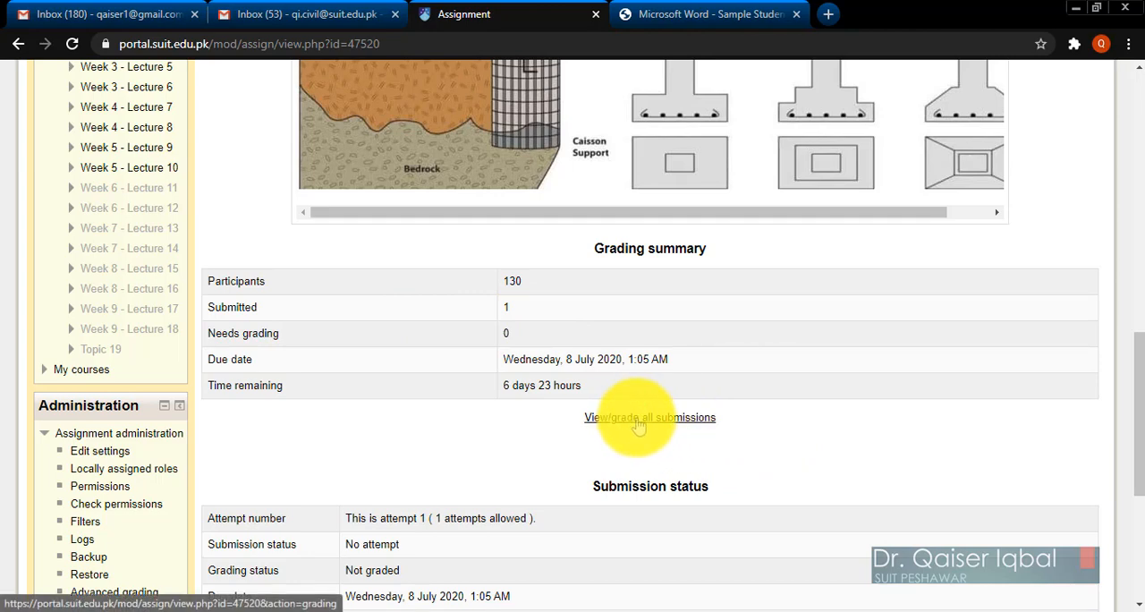
{"action": "scroll", "coordinate": [816, 452], "scroll_direction": "up", "scroll_amount": 1}
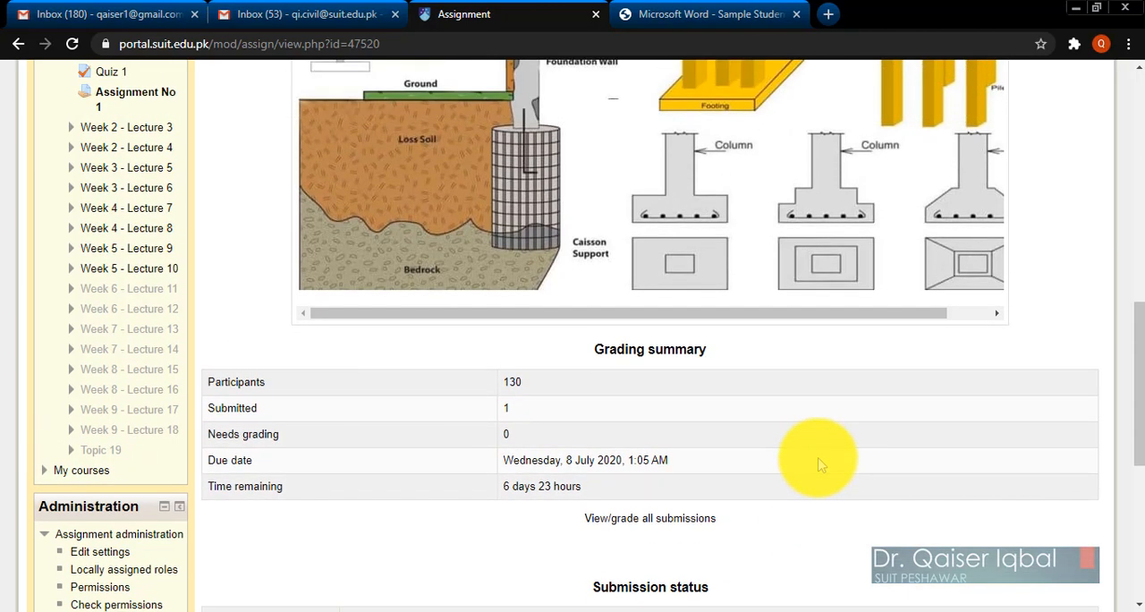
Review the Assignment No 1 page from its questions and foundation hints through to the grading summary and submission status.
{"action": "scroll", "coordinate": [816, 463], "scroll_direction": "up", "scroll_amount": 2}
{"action": "scroll", "coordinate": [1038, 372], "scroll_direction": "up", "scroll_amount": 5}
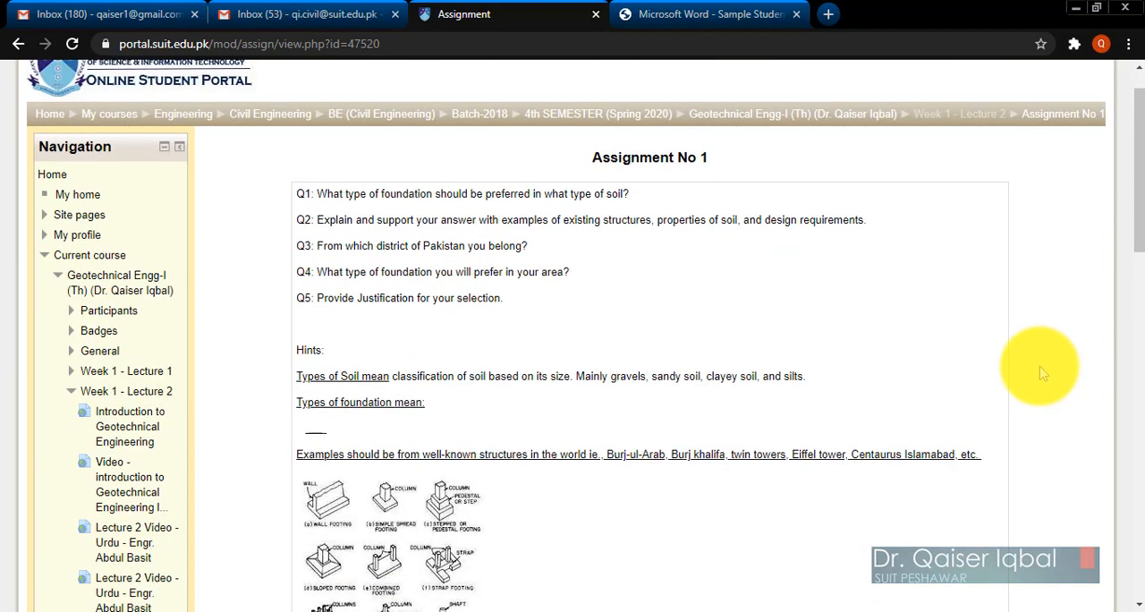
{"action": "scroll", "coordinate": [1040, 373], "scroll_direction": "up", "scroll_amount": 1}
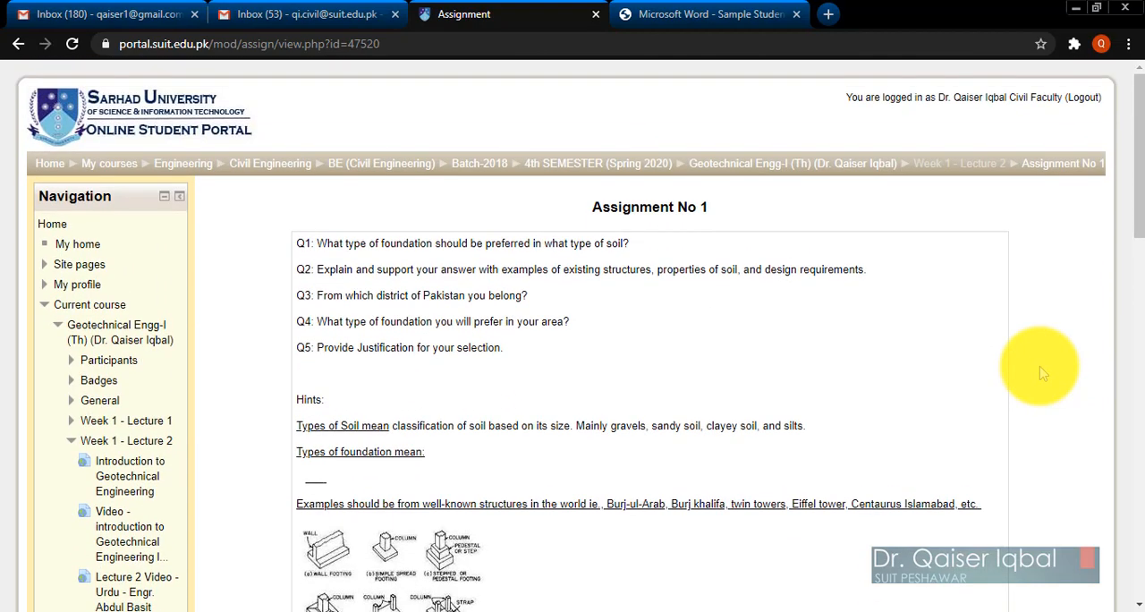
{"action": "scroll", "coordinate": [1041, 373], "scroll_direction": "down", "scroll_amount": 1}
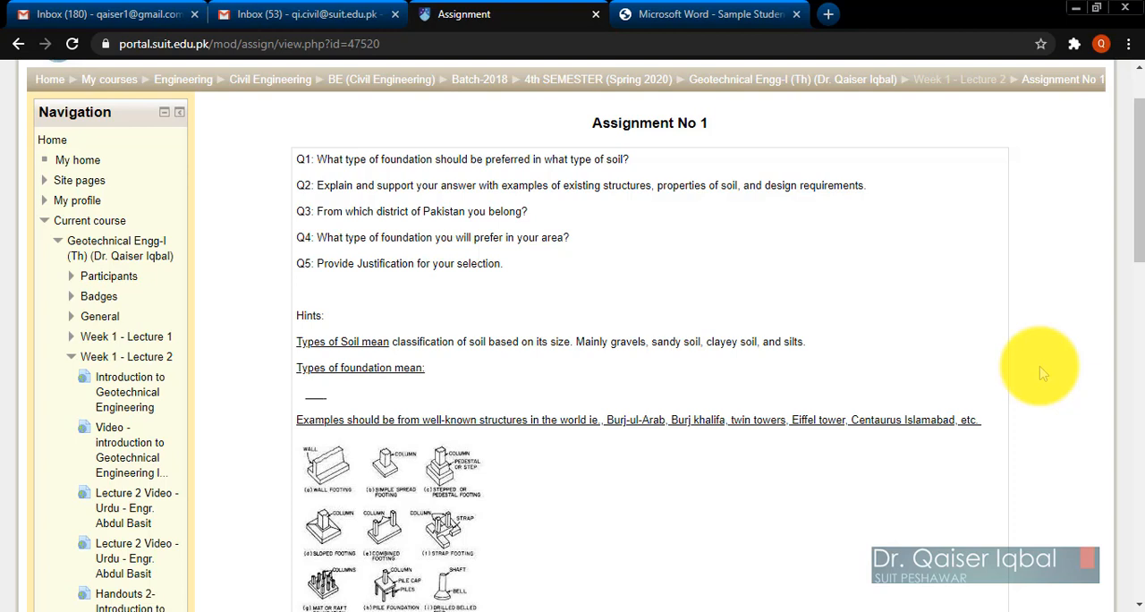
{"action": "scroll", "coordinate": [1043, 374], "scroll_direction": "down", "scroll_amount": 3}
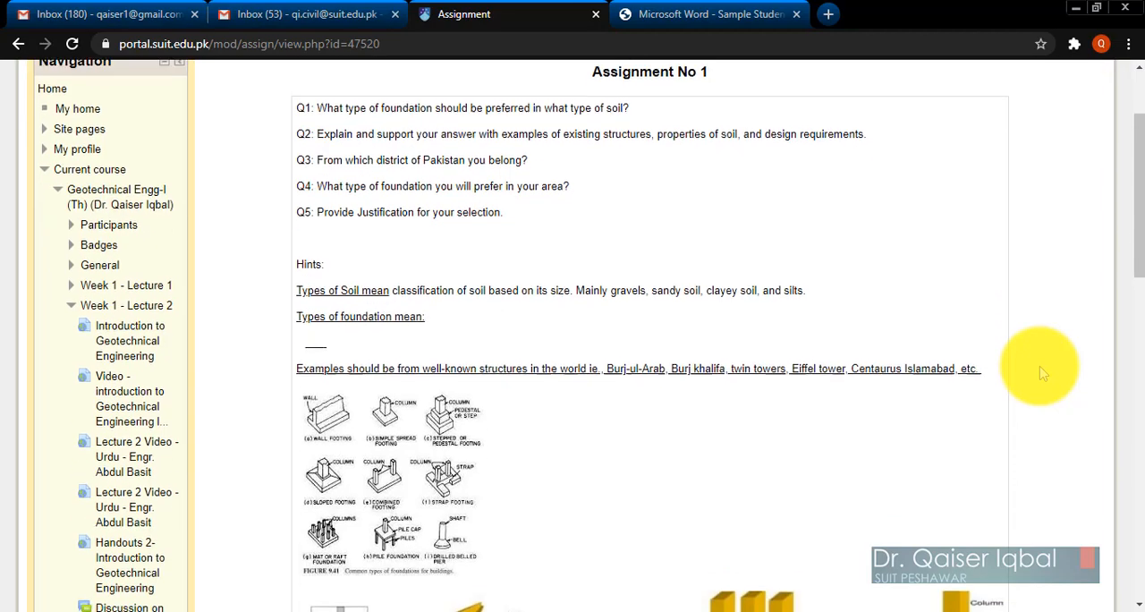
{"action": "scroll", "coordinate": [1042, 374], "scroll_direction": "down", "scroll_amount": 3}
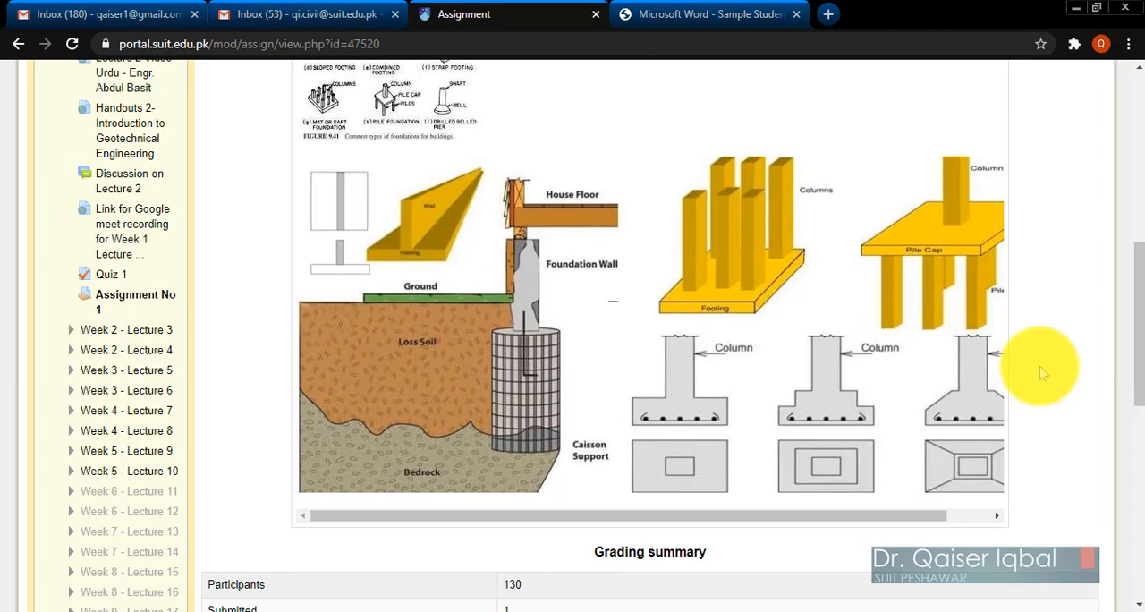
{"action": "scroll", "coordinate": [1043, 374], "scroll_direction": "down", "scroll_amount": 3}
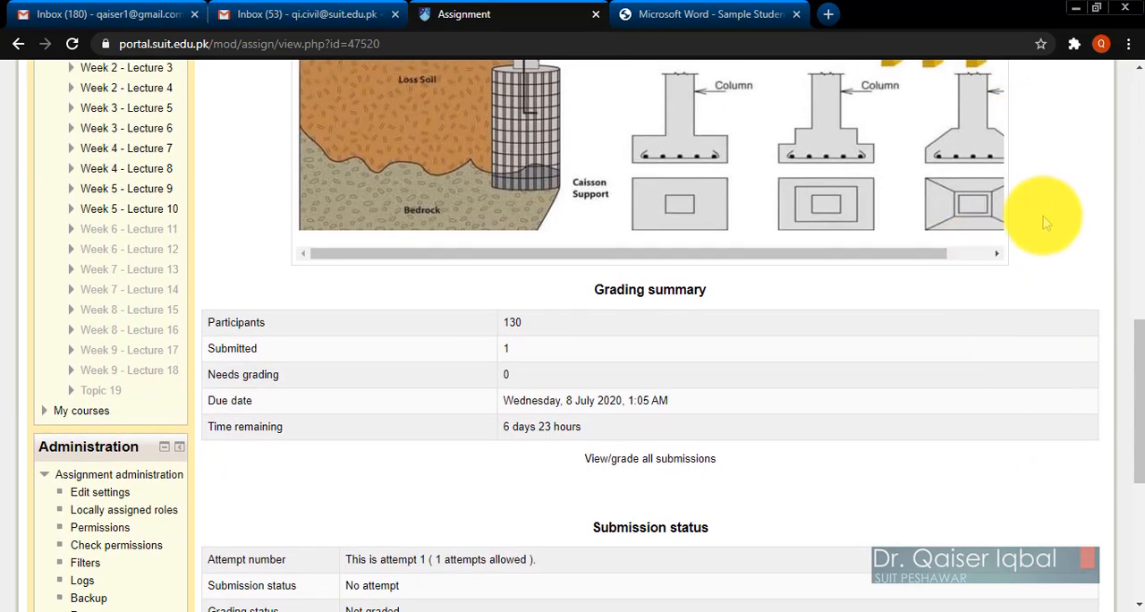
{"action": "scroll", "coordinate": [1045, 222], "scroll_direction": "up", "scroll_amount": 12}
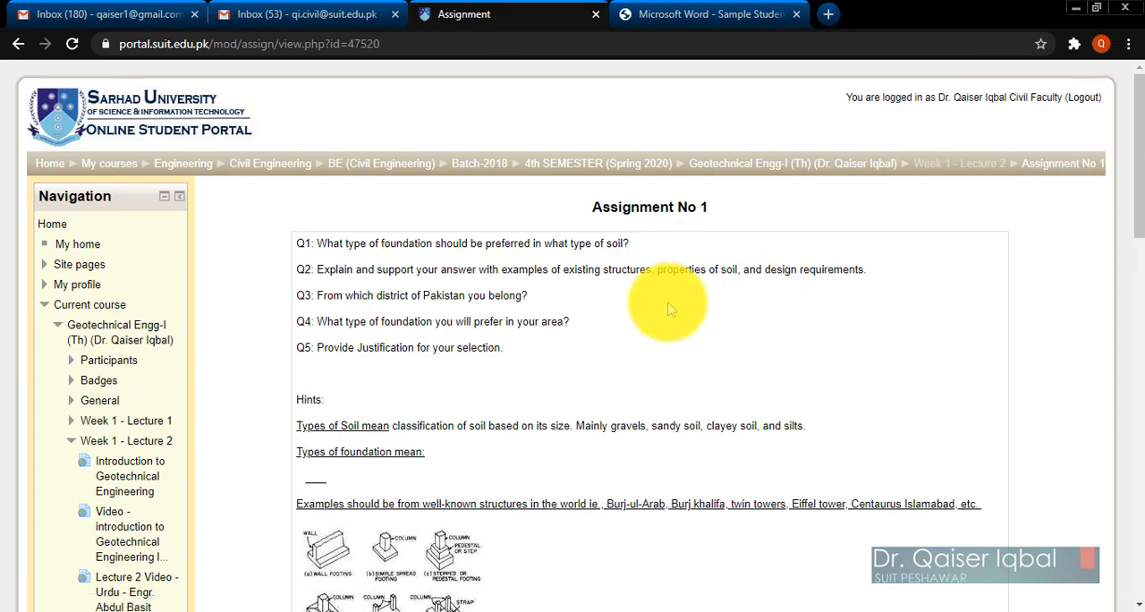
{"action": "scroll", "coordinate": [670, 309], "scroll_direction": "down", "scroll_amount": 9}
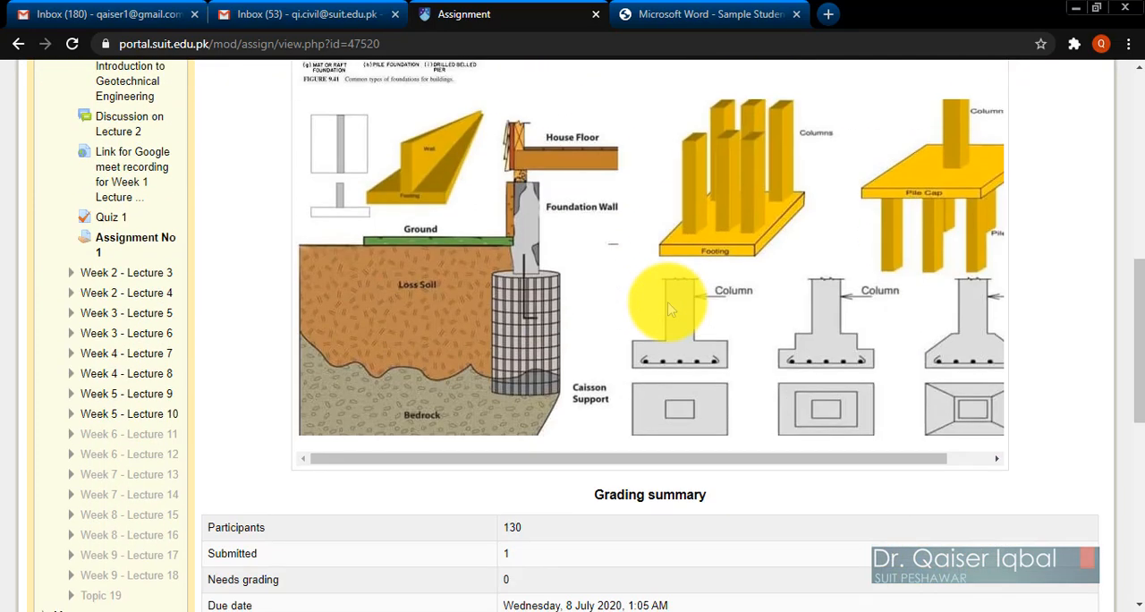
{"action": "scroll", "coordinate": [670, 308], "scroll_direction": "down", "scroll_amount": 3}
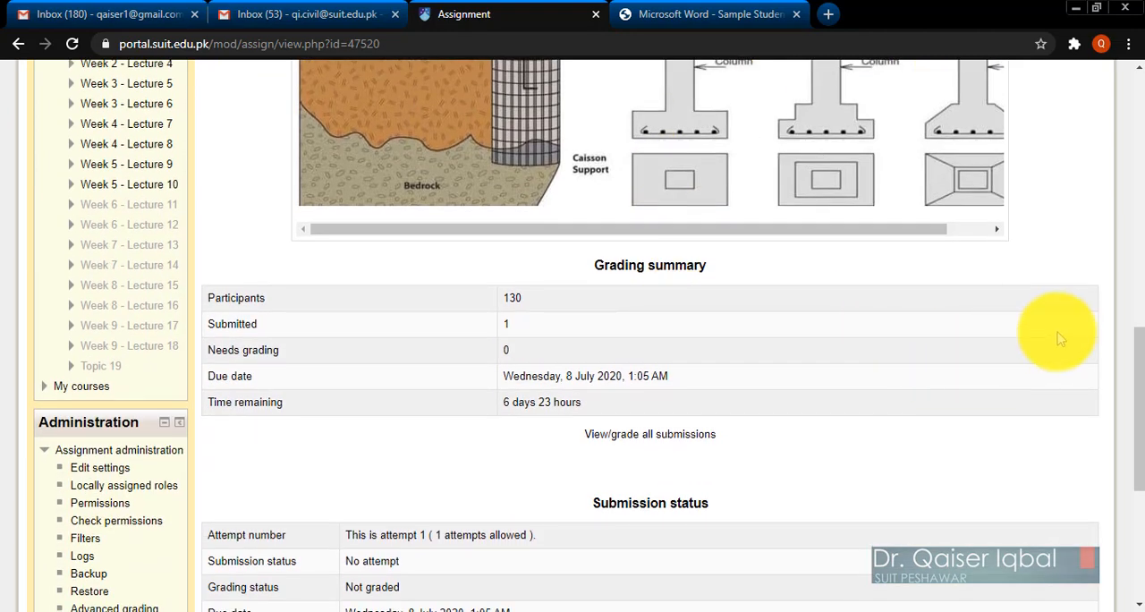
{"action": "scroll", "coordinate": [1058, 338], "scroll_direction": "up", "scroll_amount": 2}
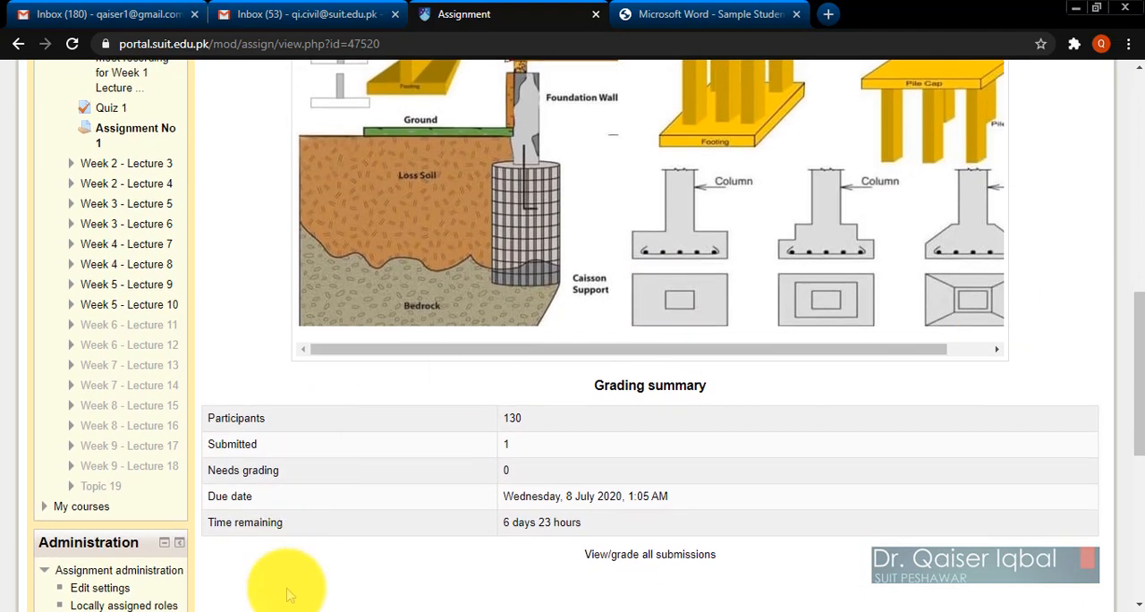